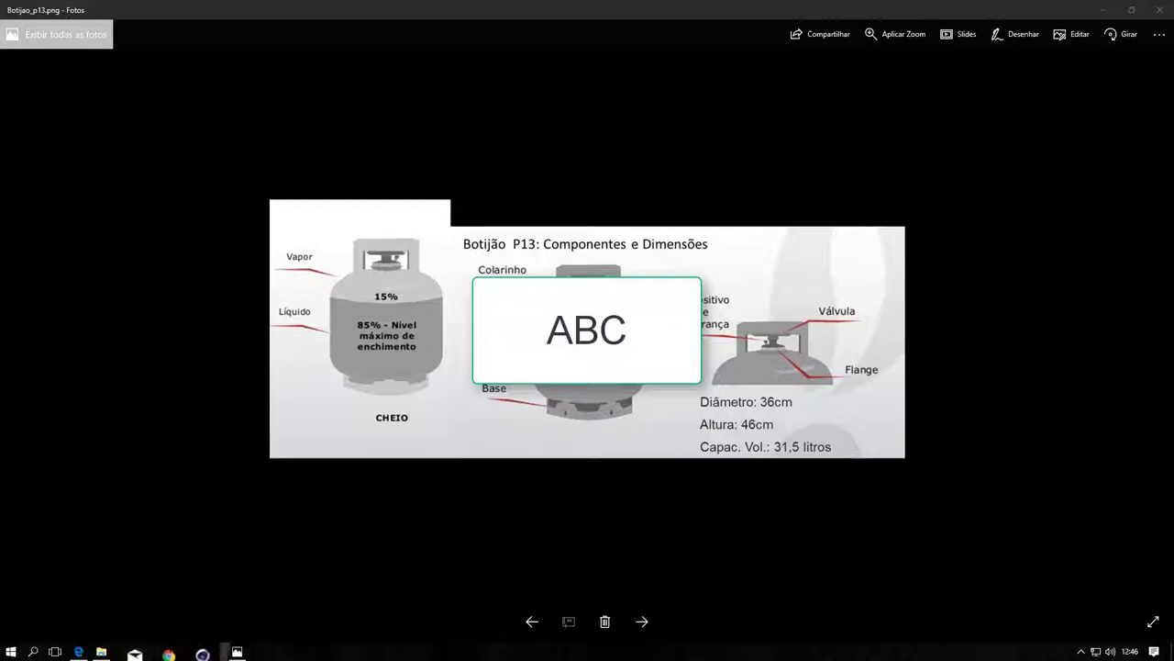
- Check the P13 cylinder reference photo, then add an Oil Tank primitive in Cinema 4D
{"action": "left_click", "coordinate": [79, 651]}
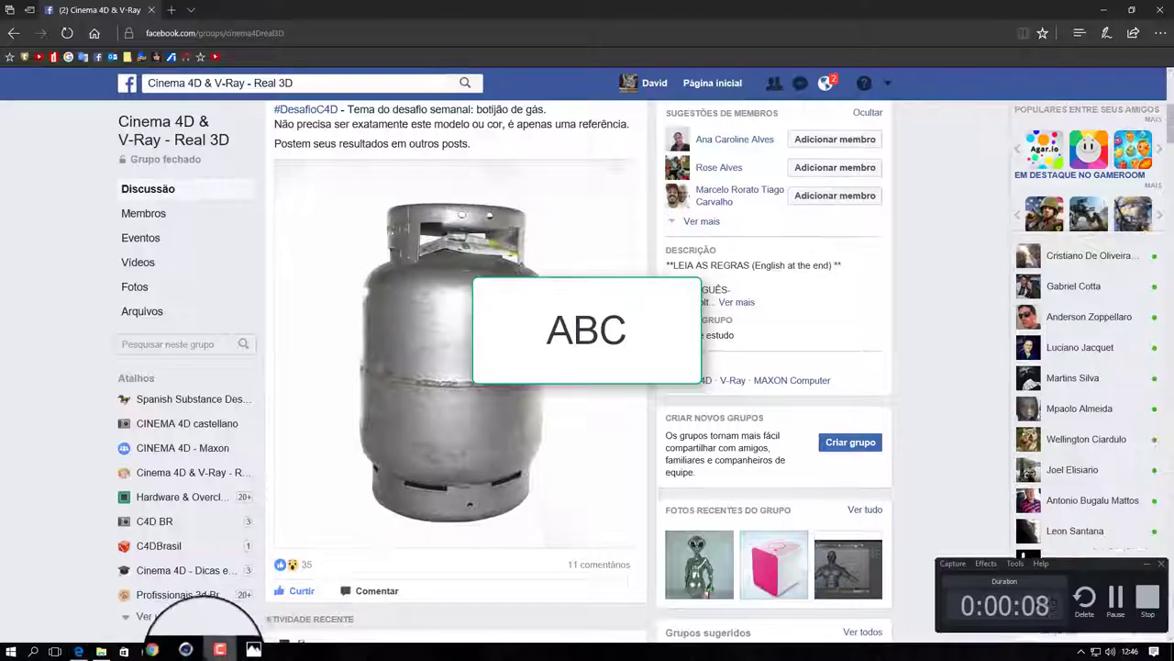
{"action": "left_click", "coordinate": [186, 651]}
{"action": "left_click", "coordinate": [349, 39]}
{"action": "left_click", "coordinate": [524, 45]}
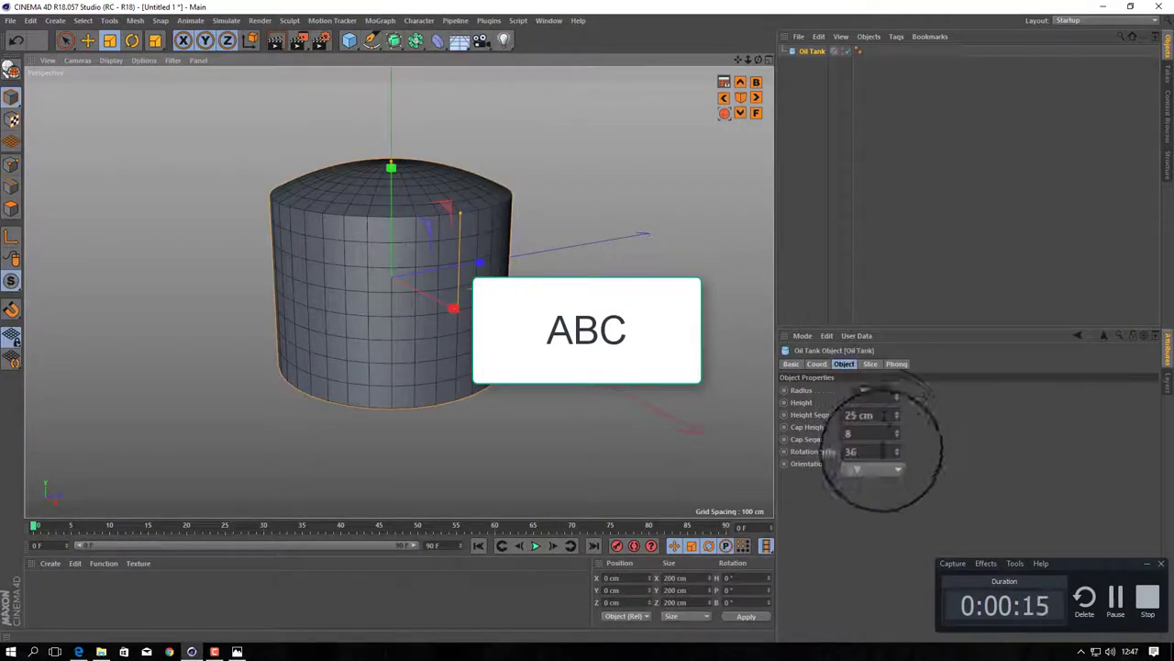
- Set the Oil Tank to 46 cm height and 18 cm radius (36/2), then orbit to check it
{"action": "left_click_drag", "start_coordinate": [892, 401], "coordinate": [890, 403]}
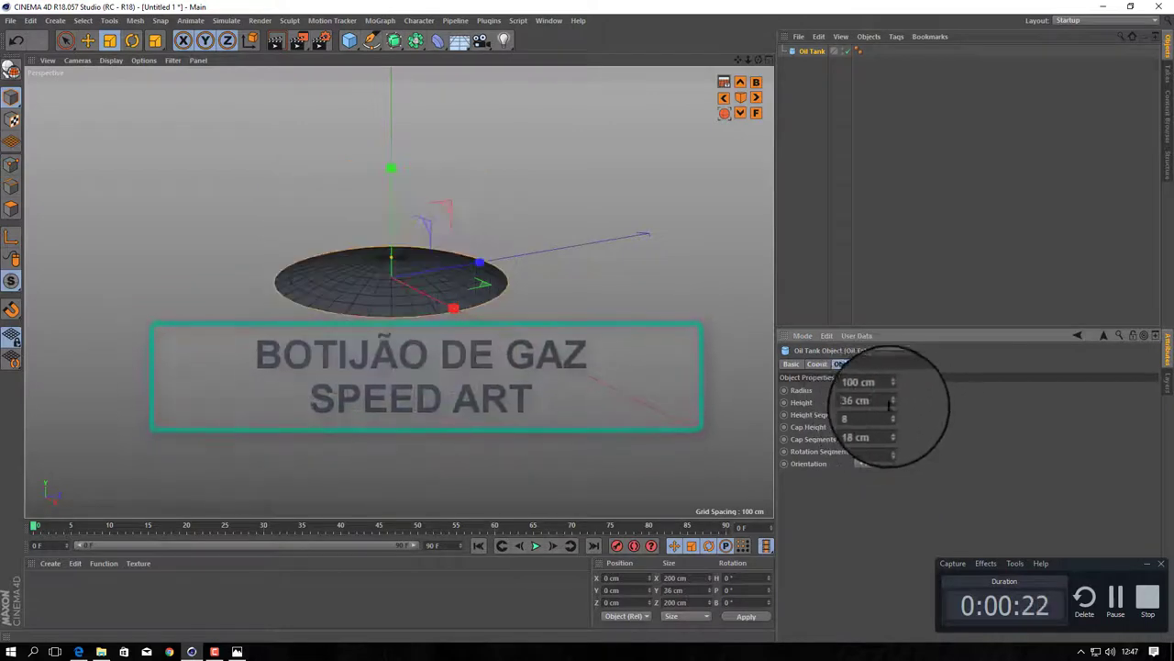
{"action": "type", "text": "46"}
{"action": "key", "text": "Return"}
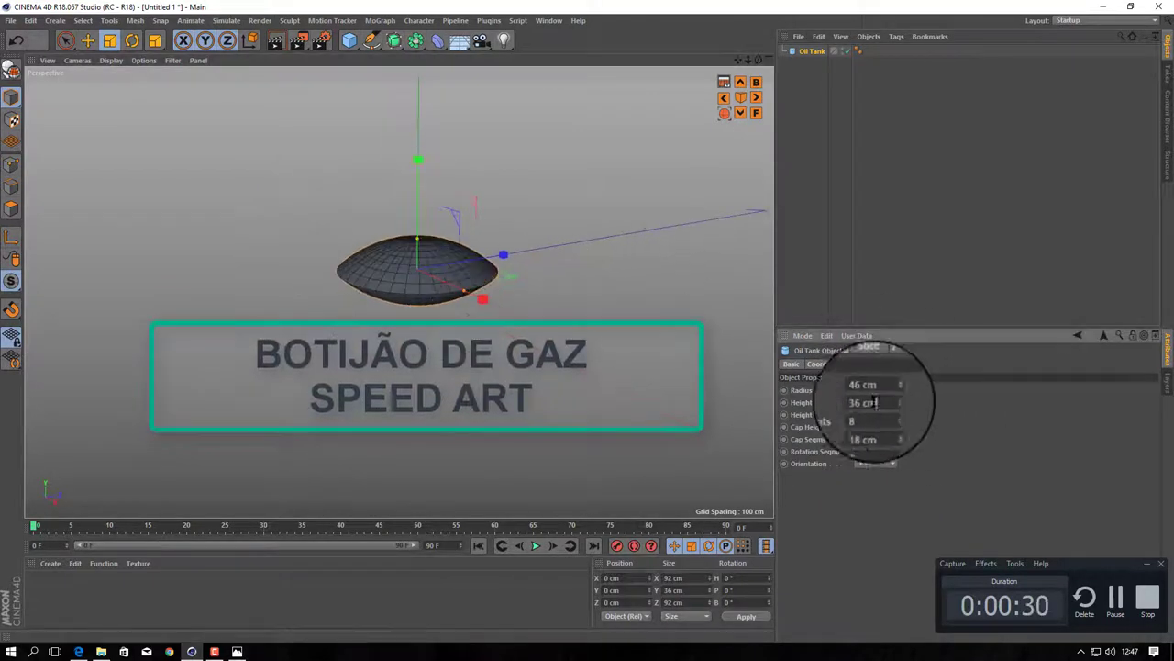
{"action": "type", "text": "46"}
{"action": "key", "text": "Return"}
{"action": "type", "text": "36/2"}
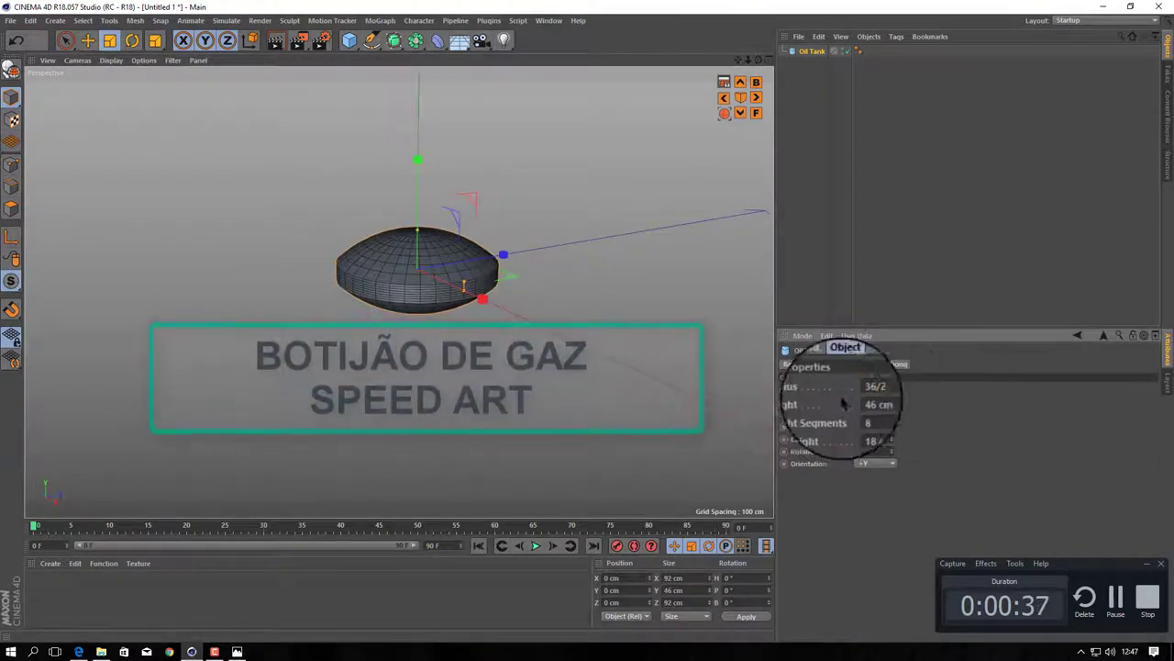
{"action": "key", "text": "Return"}
{"action": "scroll", "coordinate": [440, 261], "scroll_direction": "up", "scroll_amount": 3}
{"action": "mouse_move", "coordinate": [434, 226]}
{"action": "left_mouse_down", "text": "alt"}
{"action": "mouse_move", "coordinate": [407, 223]}
{"action": "mouse_move", "coordinate": [398, 254]}
{"action": "mouse_move", "coordinate": [346, 270]}
{"action": "mouse_move", "coordinate": [486, 192]}
{"action": "left_mouse_up", "text": "alt"}
- Make the Oil Tank editable and loop-select its top and bottom rim edges
{"action": "key", "text": "c"}
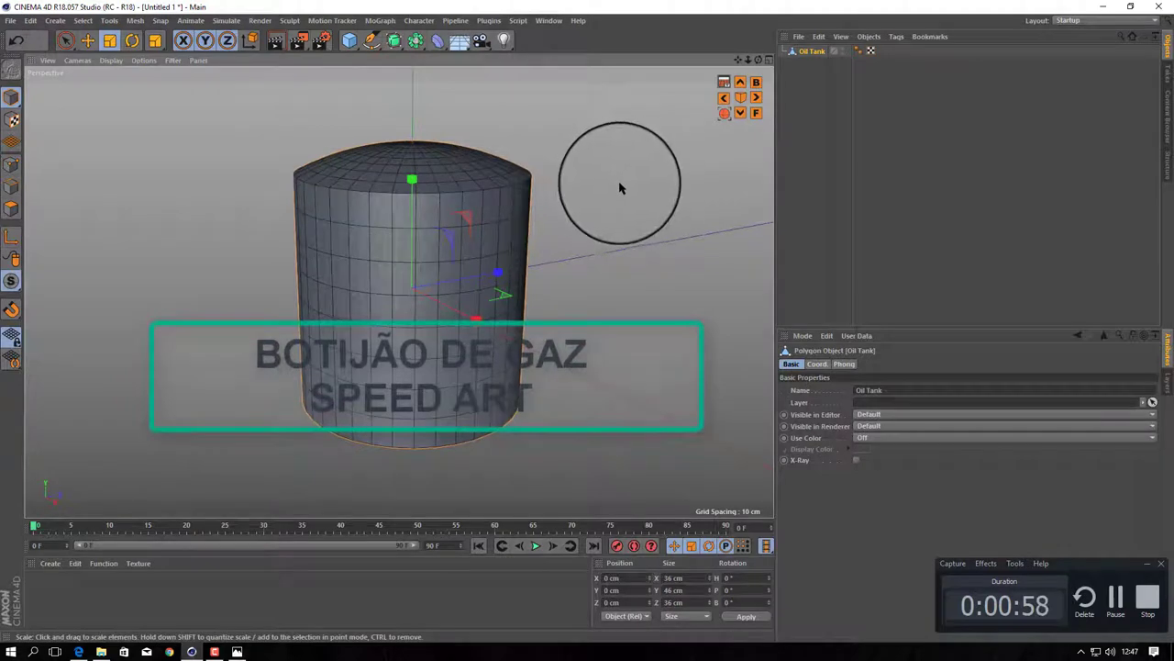
{"action": "left_click", "coordinate": [12, 186]}
{"action": "left_click", "coordinate": [387, 192]}
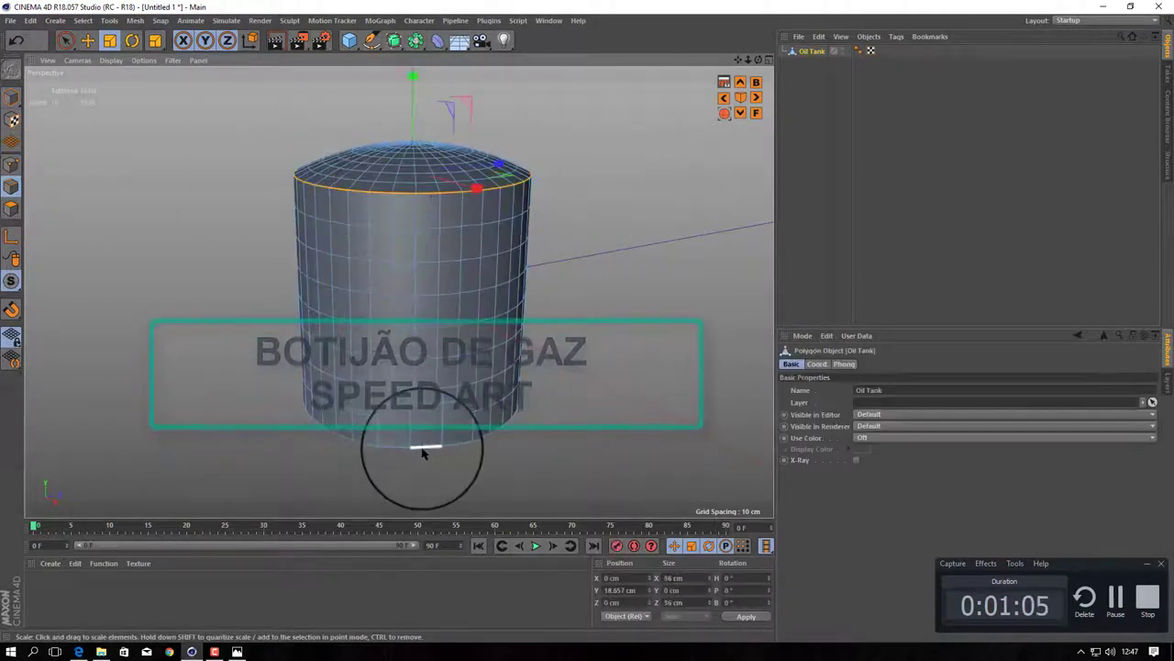
{"action": "left_click", "coordinate": [422, 451], "text": "shift"}
- Bevel both rims into rounded edges and select the Phong tag for a test render
{"action": "right_click", "coordinate": [642, 362]}
{"action": "left_click", "coordinate": [711, 292]}
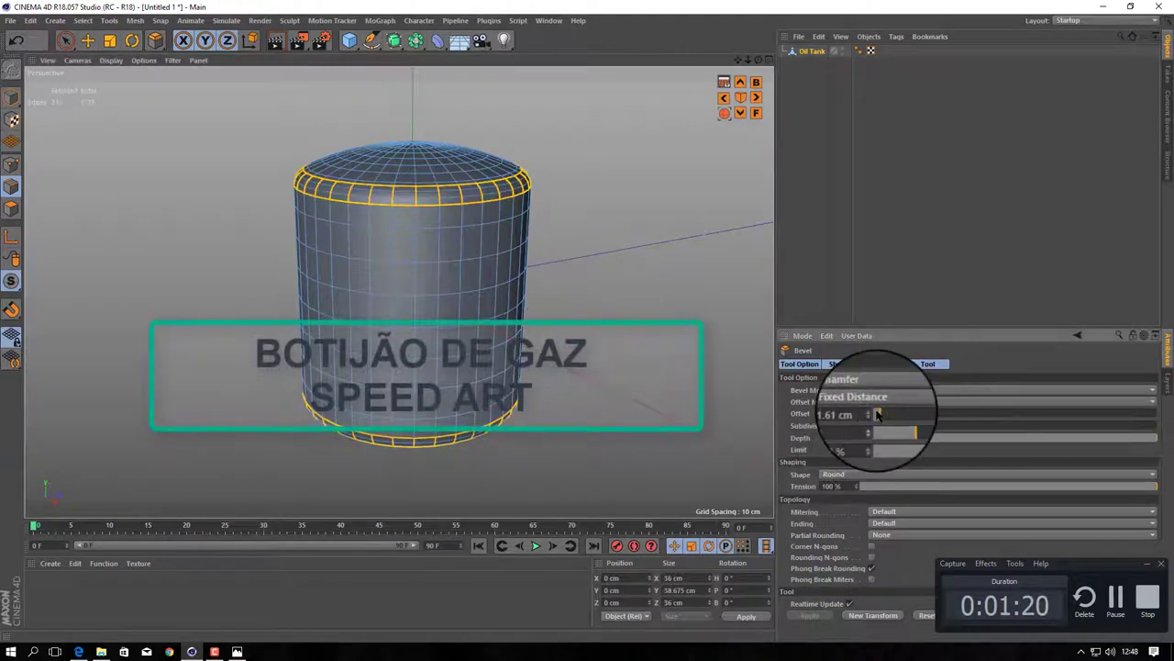
{"action": "left_click_drag", "start_coordinate": [725, 113], "coordinate": [561, 246]}
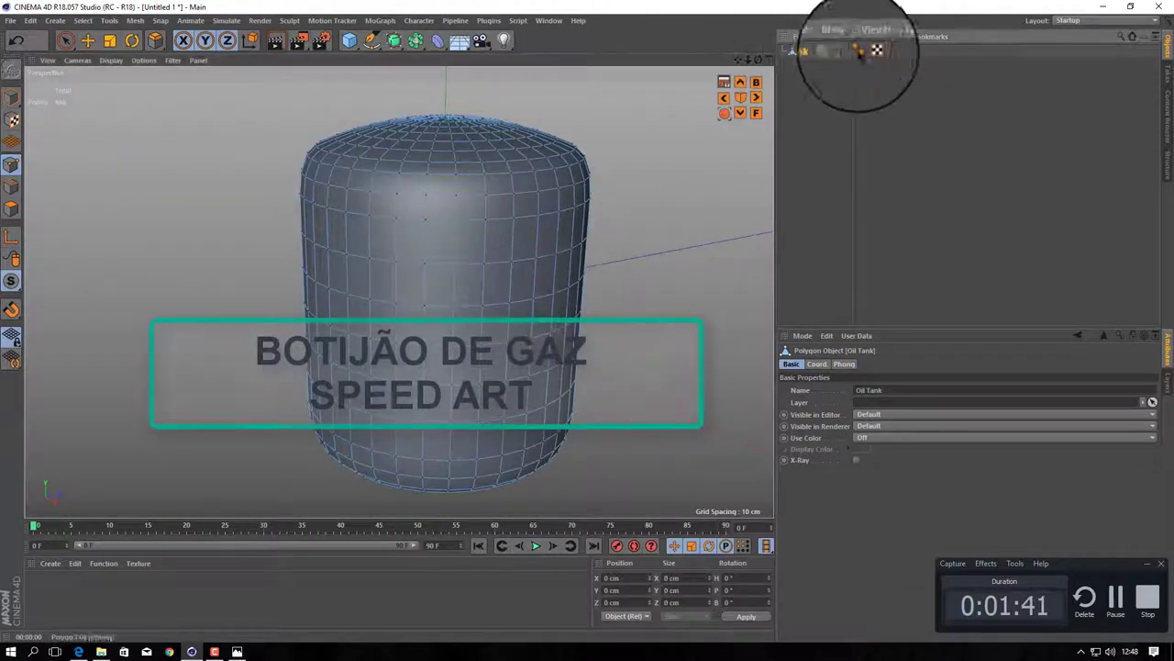
{"action": "left_click", "coordinate": [858, 50]}
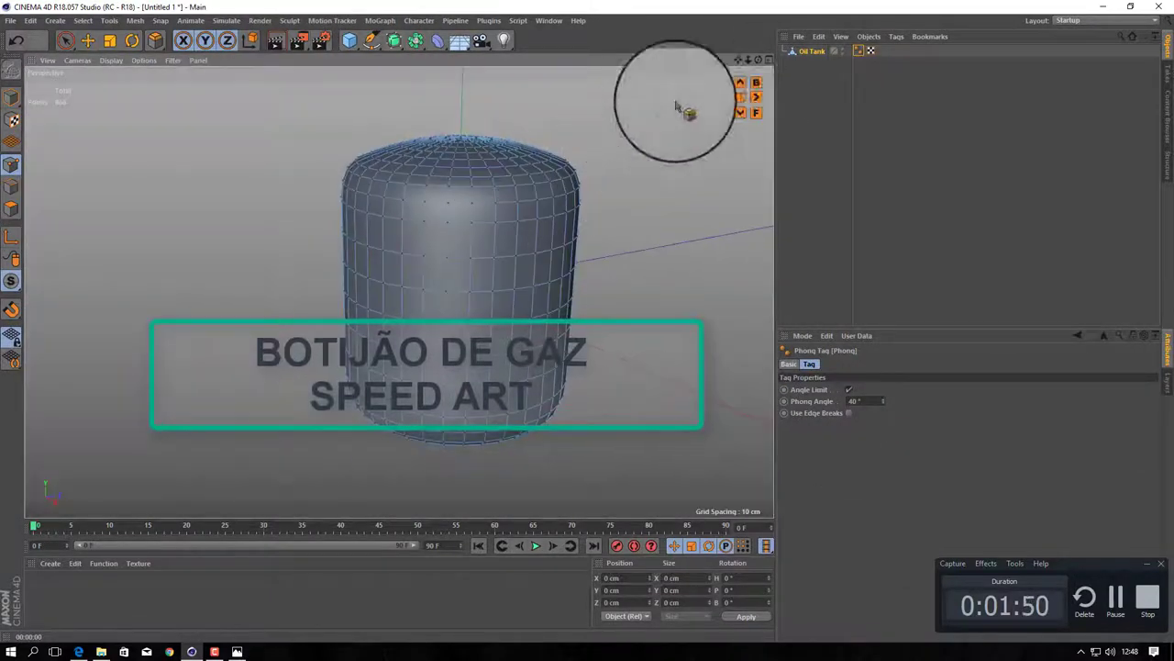
- Bevel the middle edge loop of the body and scale it slightly
{"action": "mouse_move", "coordinate": [725, 113]}
{"action": "left_mouse_down"}
{"action": "mouse_move", "coordinate": [587, 321]}
{"action": "mouse_move", "coordinate": [314, 270]}
{"action": "left_mouse_up"}
{"action": "scroll", "coordinate": [509, 316], "scroll_direction": "up", "scroll_amount": 3}
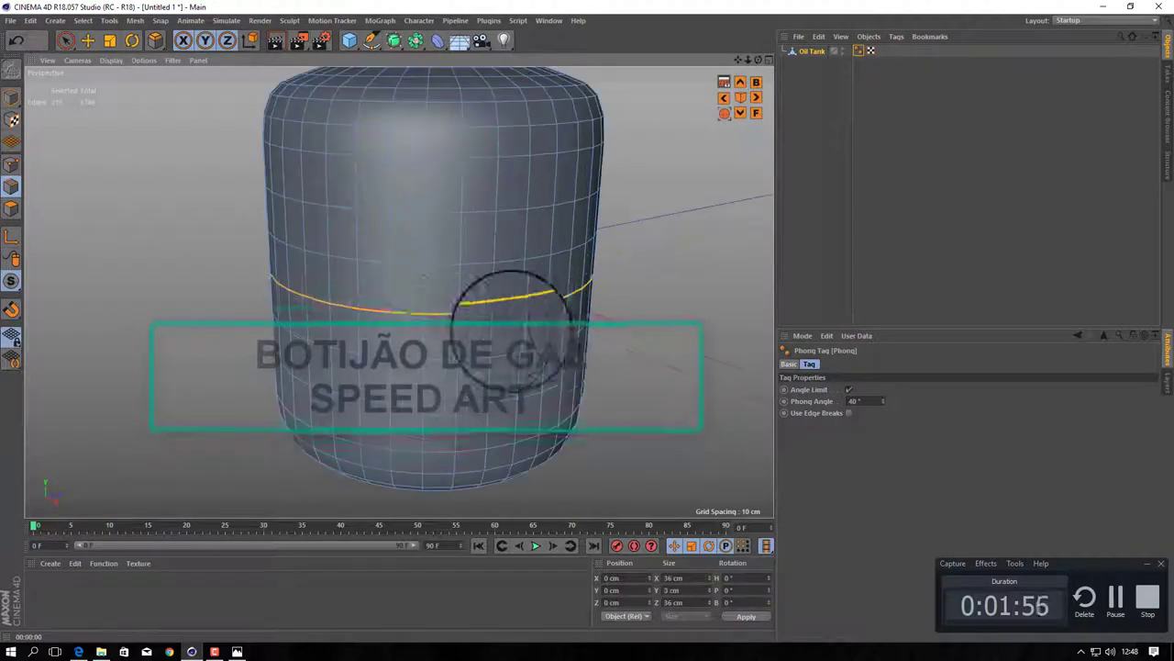
{"action": "key", "text": "m"}
{"action": "key", "text": "s"}
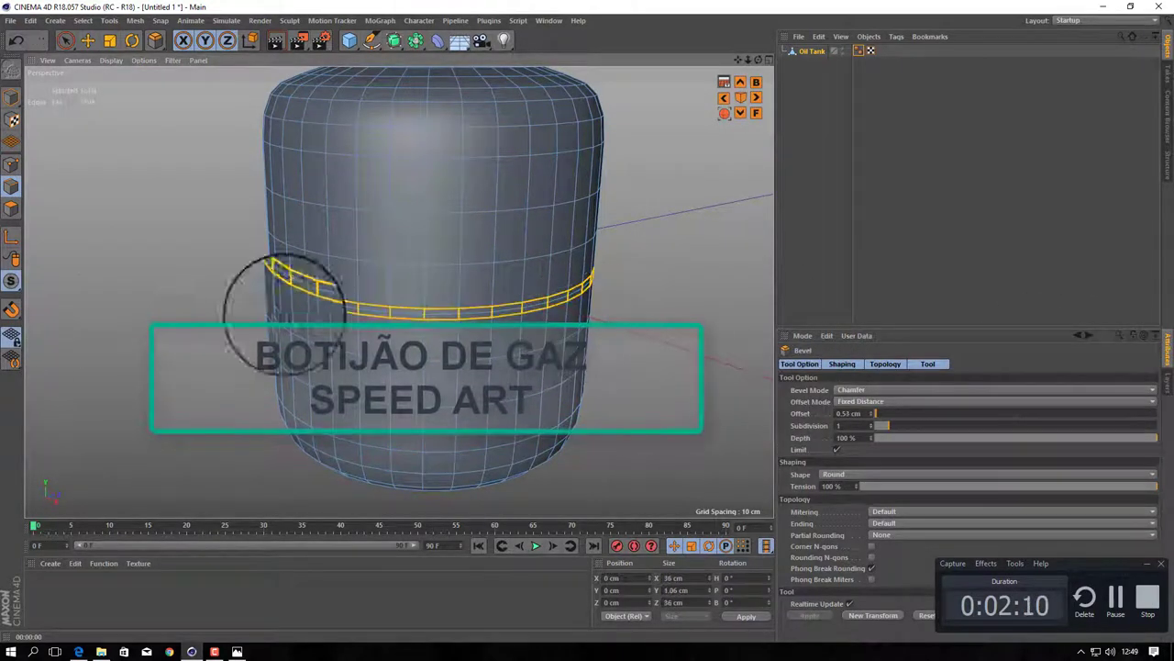
{"action": "key", "text": "t"}
{"action": "scroll", "coordinate": [650, 307], "scroll_direction": "up", "scroll_amount": 3}
{"action": "scroll", "coordinate": [622, 294], "scroll_direction": "up", "scroll_amount": 2}
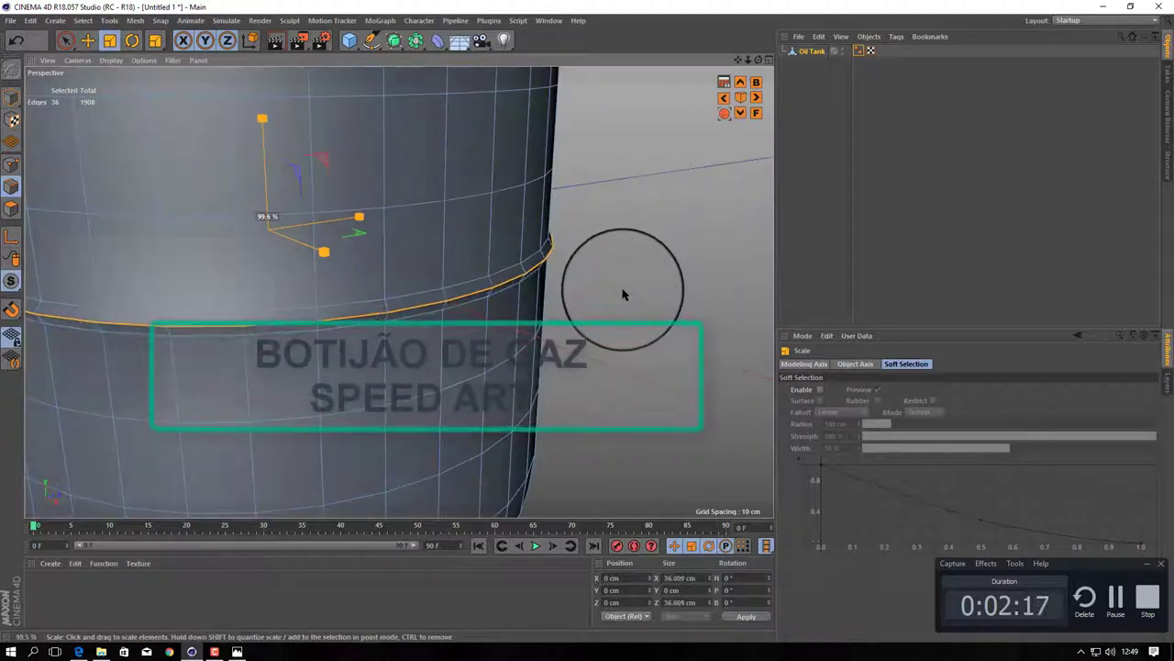
- Bevel the middle loop again into a narrow groove band at 0.33 cm offset
{"action": "key", "text": "m"}
{"action": "key", "text": "s"}
{"action": "left_click_drag", "start_coordinate": [598, 309], "coordinate": [593, 284]}
{"action": "left_click_drag", "start_coordinate": [749, 60], "coordinate": [852, 201]}
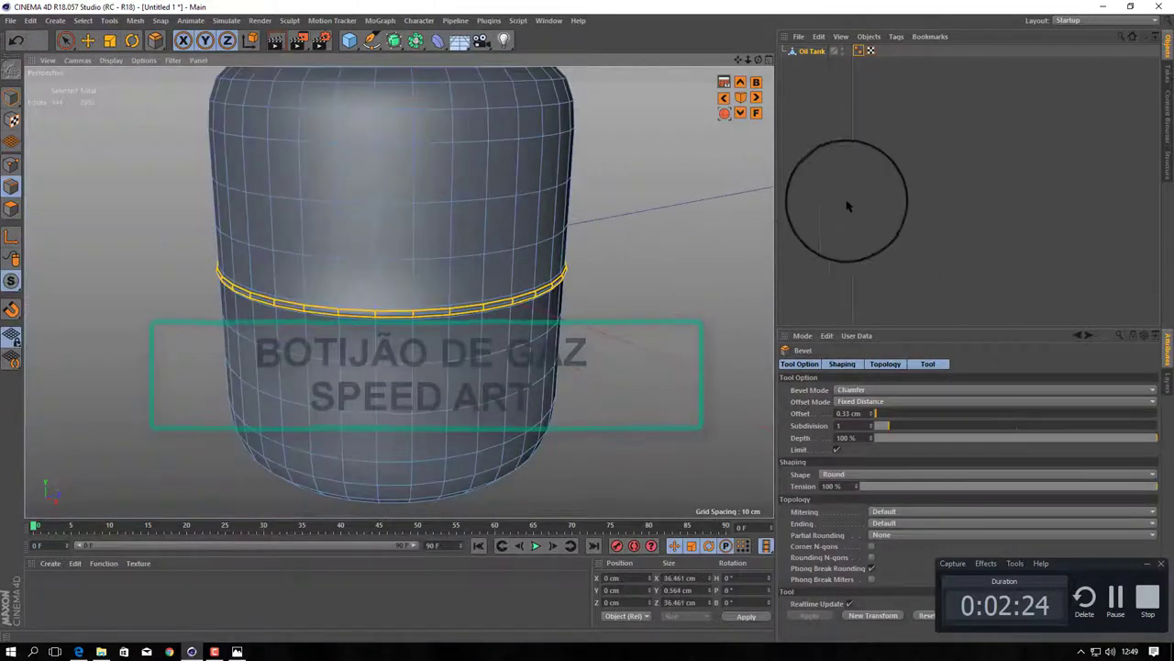
{"action": "mouse_move", "coordinate": [743, 66]}
{"action": "left_mouse_down"}
{"action": "mouse_move", "coordinate": [581, 288]}
{"action": "mouse_move", "coordinate": [249, 205]}
{"action": "left_mouse_up"}
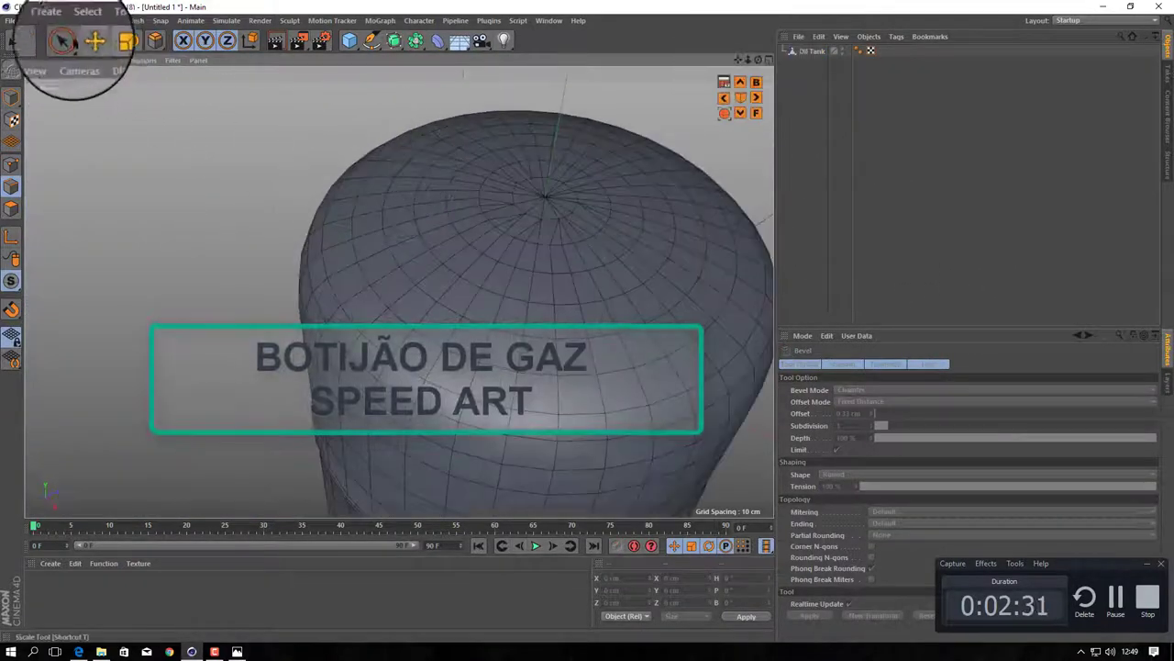
- Paint-select the top cap polygons and scale them inward into a small raised neck
{"action": "left_click", "coordinate": [64, 39]}
{"action": "left_click", "coordinate": [530, 187]}
{"action": "left_click_drag", "start_coordinate": [524, 220], "coordinate": [551, 206]}
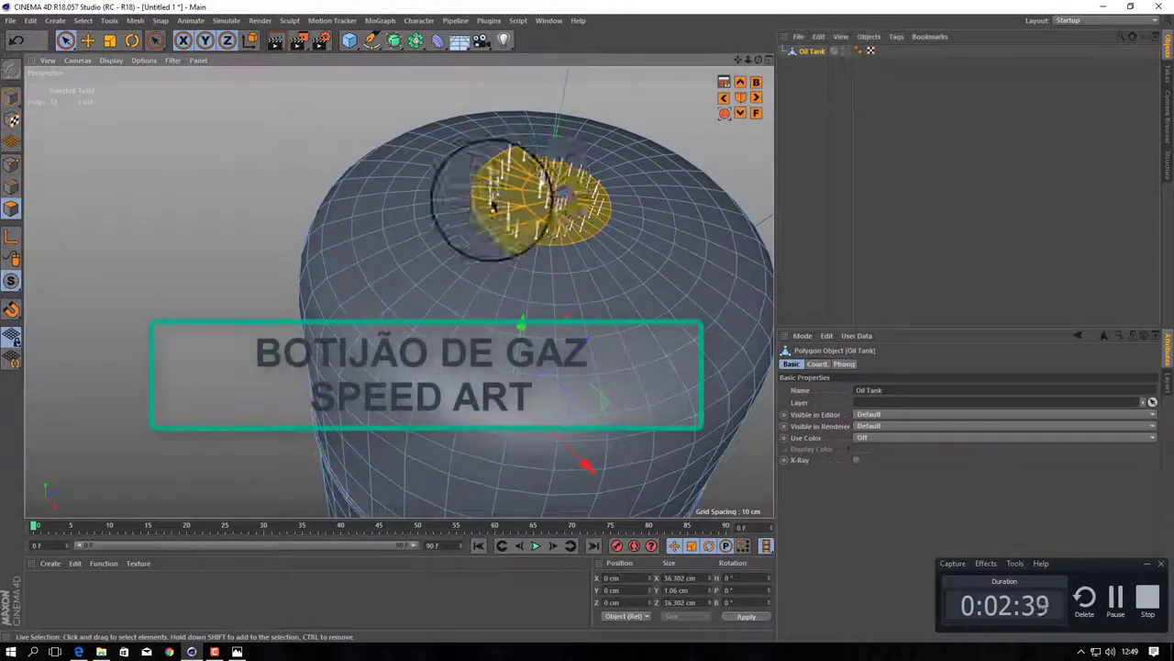
{"action": "left_click", "coordinate": [97, 156]}
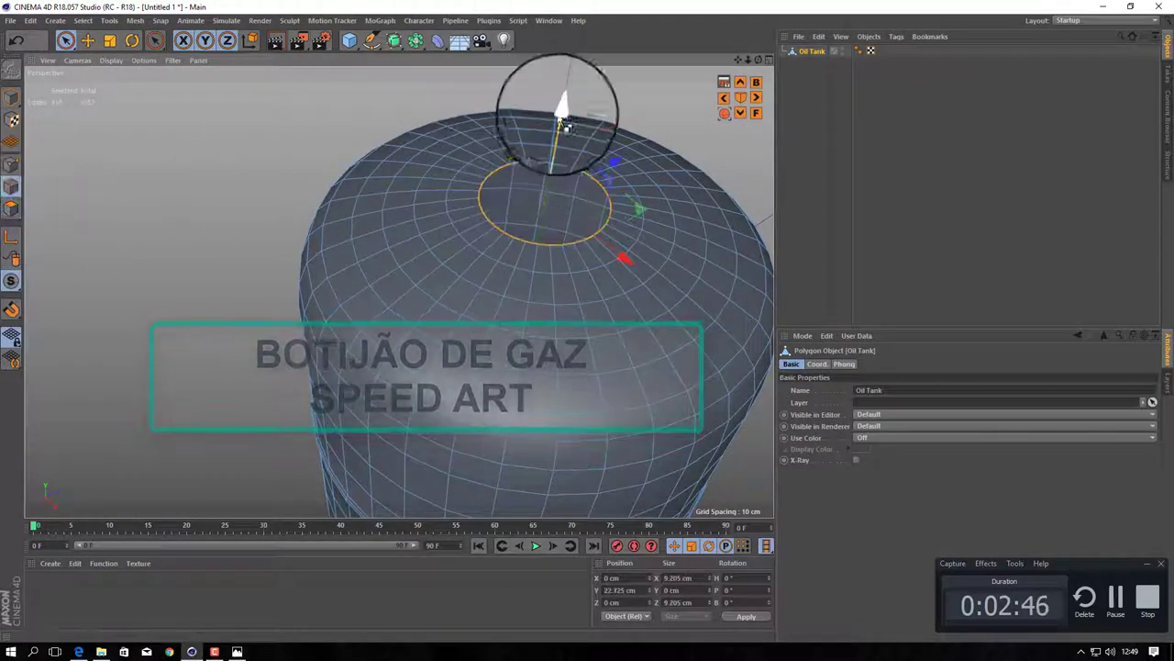
{"action": "left_click_drag", "start_coordinate": [566, 102], "coordinate": [676, 149]}
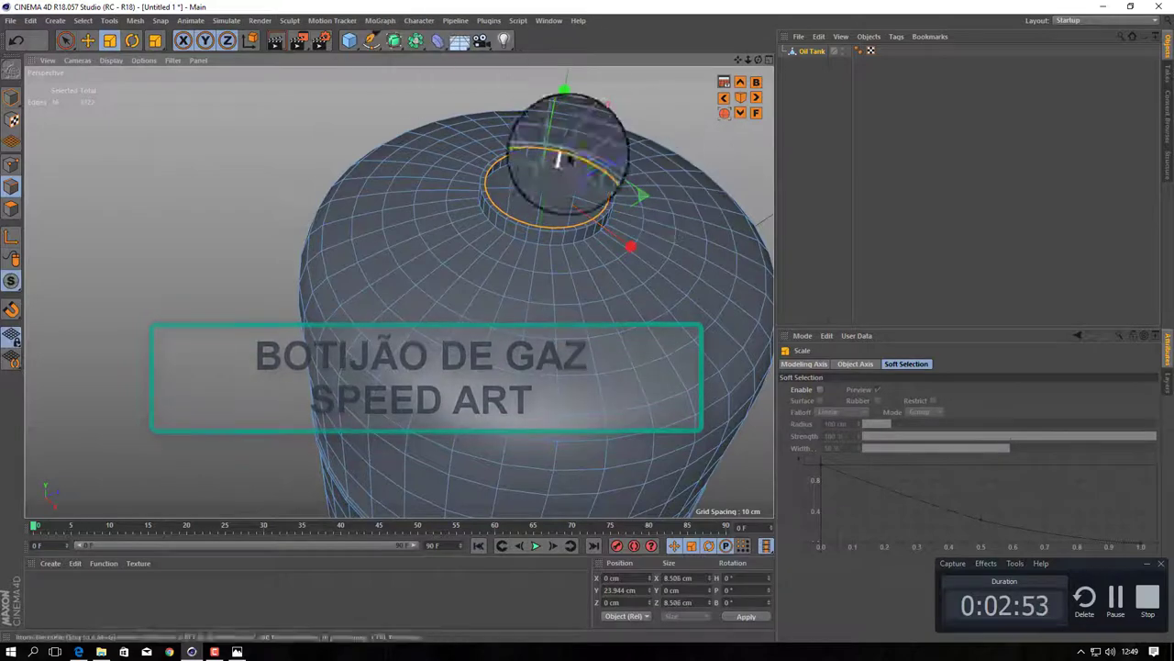
{"action": "right_click", "coordinate": [642, 133]}
{"action": "left_click", "coordinate": [713, 377]}
{"action": "left_click_drag", "start_coordinate": [563, 236], "coordinate": [608, 440], "text": "alt"}
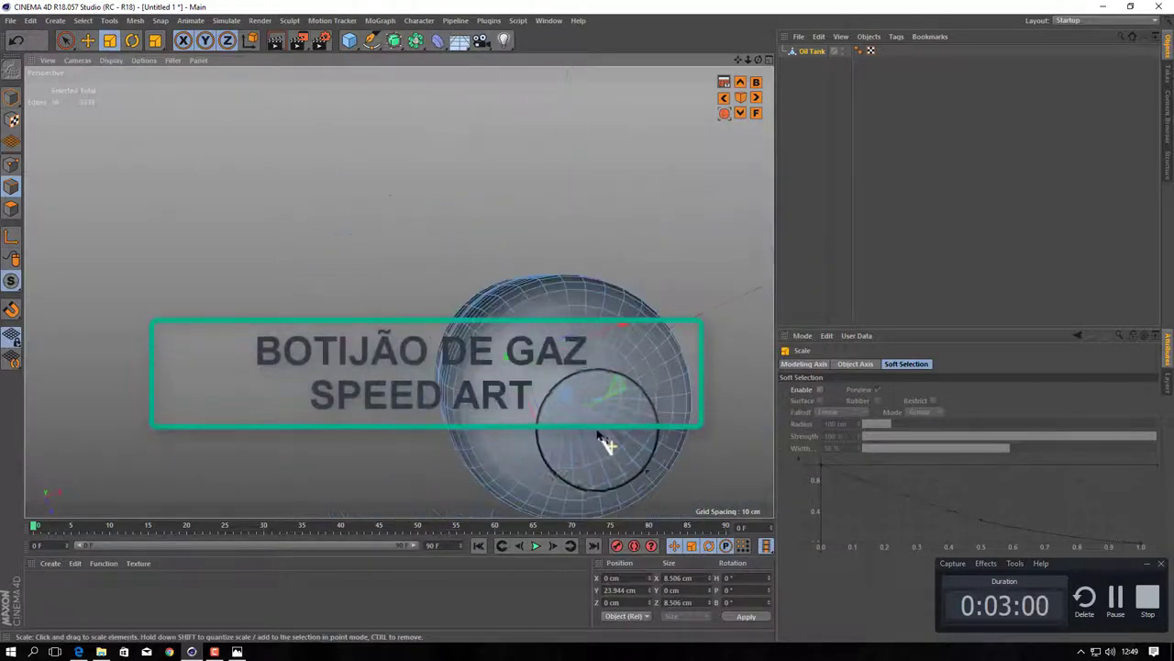
{"action": "scroll", "coordinate": [633, 400], "scroll_direction": "up", "scroll_amount": 3}
{"action": "scroll", "coordinate": [633, 401], "scroll_direction": "up", "scroll_amount": 2}
- Paint-select the bottom cap ring and scale it to about 87% to recess the underside
{"action": "key", "text": "9"}
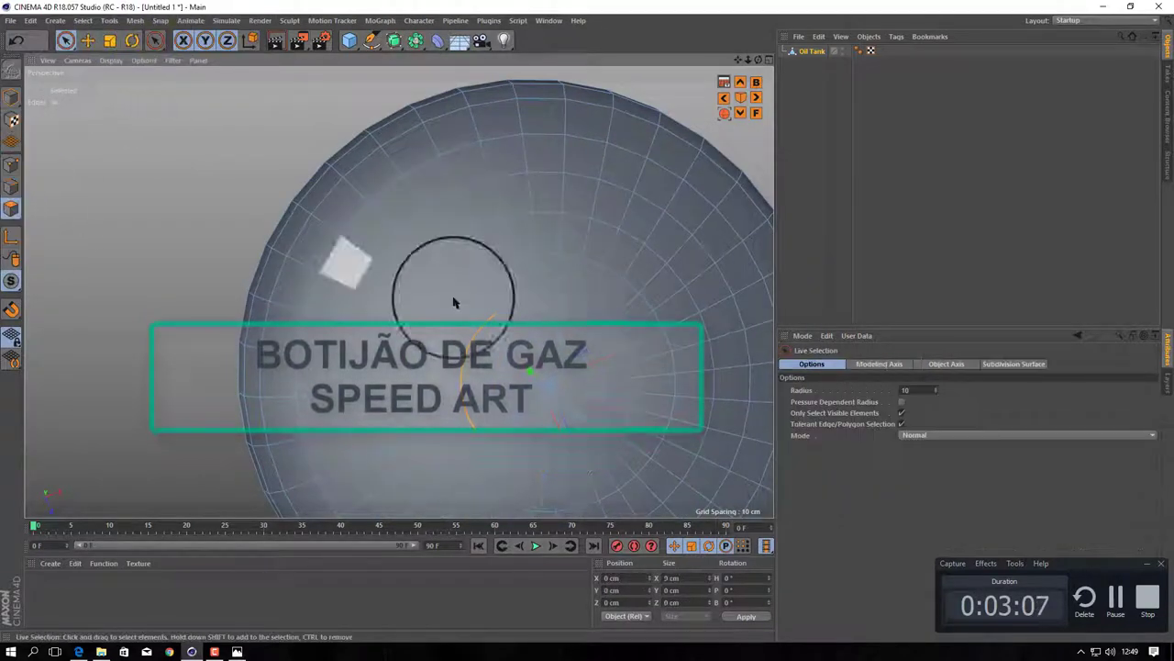
{"action": "key", "text": "t"}
{"action": "left_click_drag", "start_coordinate": [698, 401], "coordinate": [649, 401]}
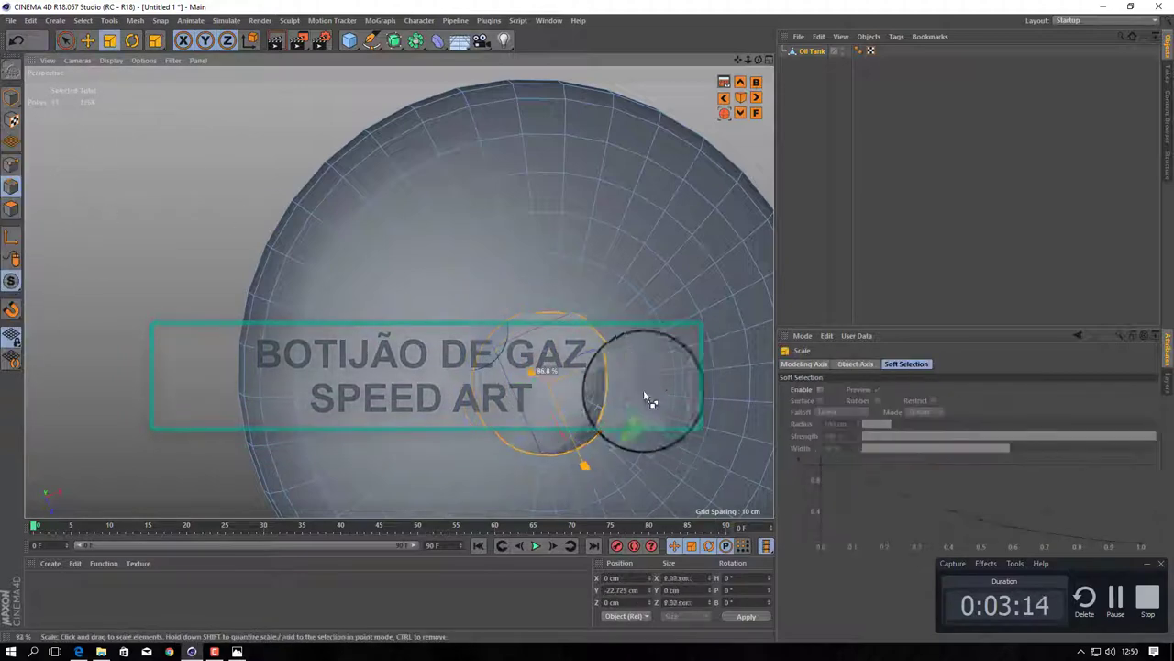
{"action": "left_click_drag", "start_coordinate": [571, 438], "coordinate": [623, 431], "text": "alt"}
{"action": "left_click_drag", "start_coordinate": [535, 438], "coordinate": [590, 393], "text": "alt"}
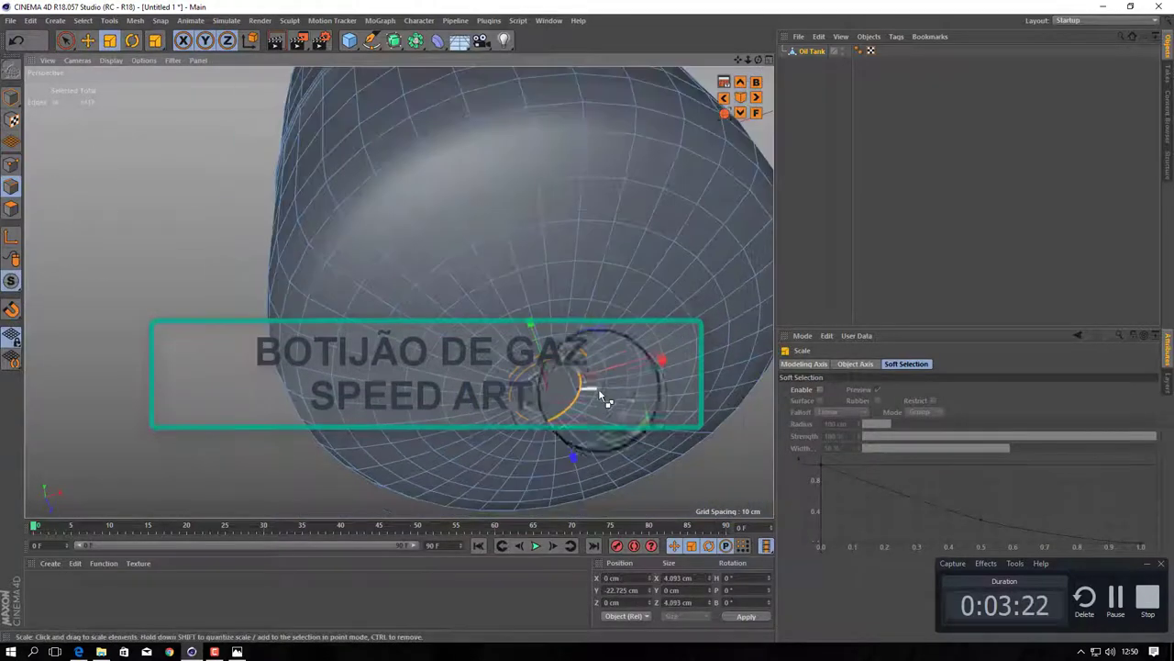
{"action": "right_click", "coordinate": [602, 375]}
{"action": "left_click", "coordinate": [601, 511]}
- Show wireframe over the shaded mesh, clear the selection and orbit around the tank
{"action": "scroll", "coordinate": [677, 262], "scroll_direction": "down", "scroll_amount": 5}
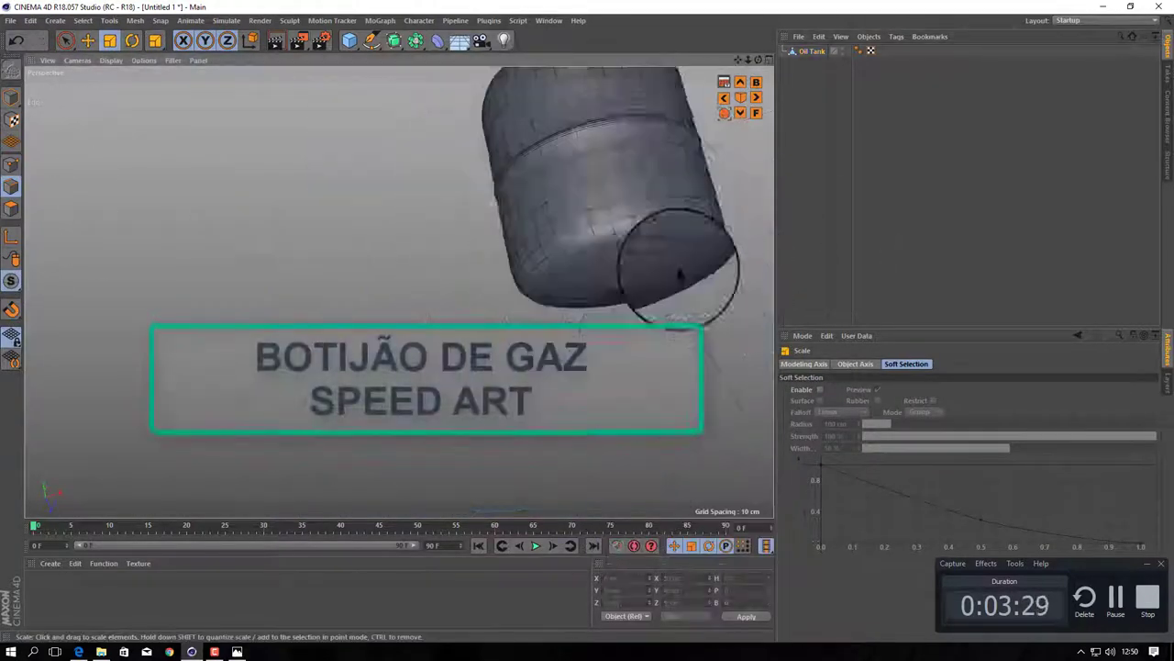
{"action": "left_click", "coordinate": [111, 59]}
{"action": "left_click", "coordinate": [157, 105]}
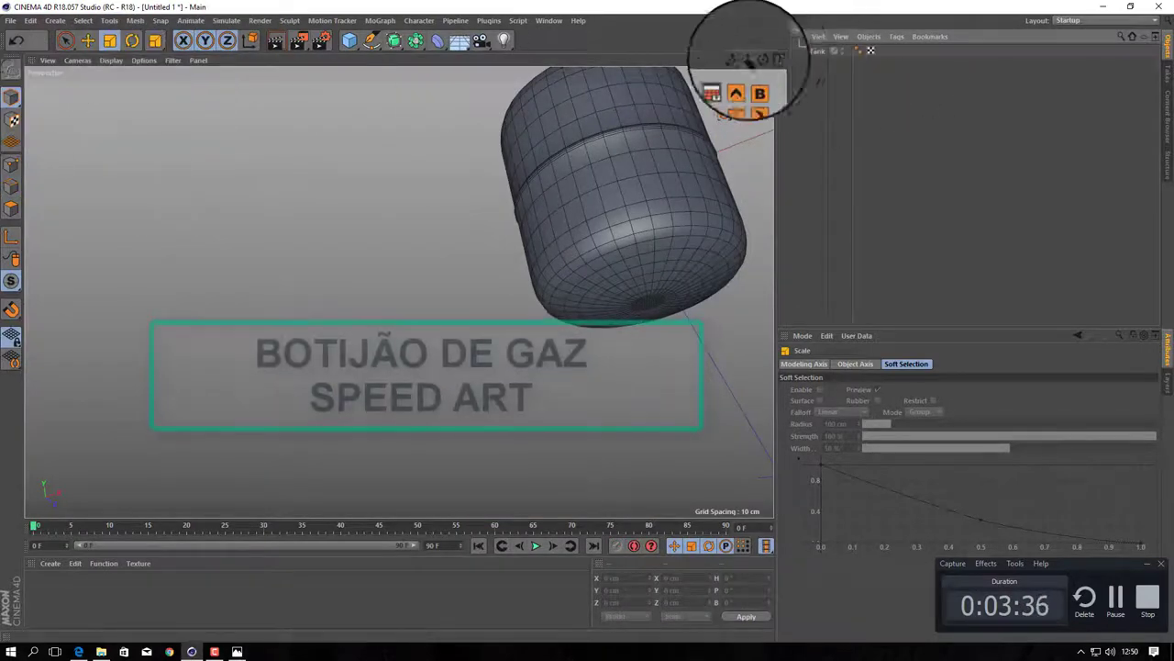
{"action": "left_click_drag", "start_coordinate": [758, 60], "coordinate": [131, 66]}
{"action": "left_click", "coordinate": [792, 162]}
{"action": "mouse_move", "coordinate": [660, 275]}
{"action": "left_mouse_down", "text": "alt"}
{"action": "mouse_move", "coordinate": [588, 326]}
{"action": "mouse_move", "coordinate": [393, 231]}
{"action": "left_mouse_up", "text": "alt"}
- Wrap the Oil Tank in a Subdivision Surface and reselect the tank inside it
{"action": "left_click", "coordinate": [807, 50]}
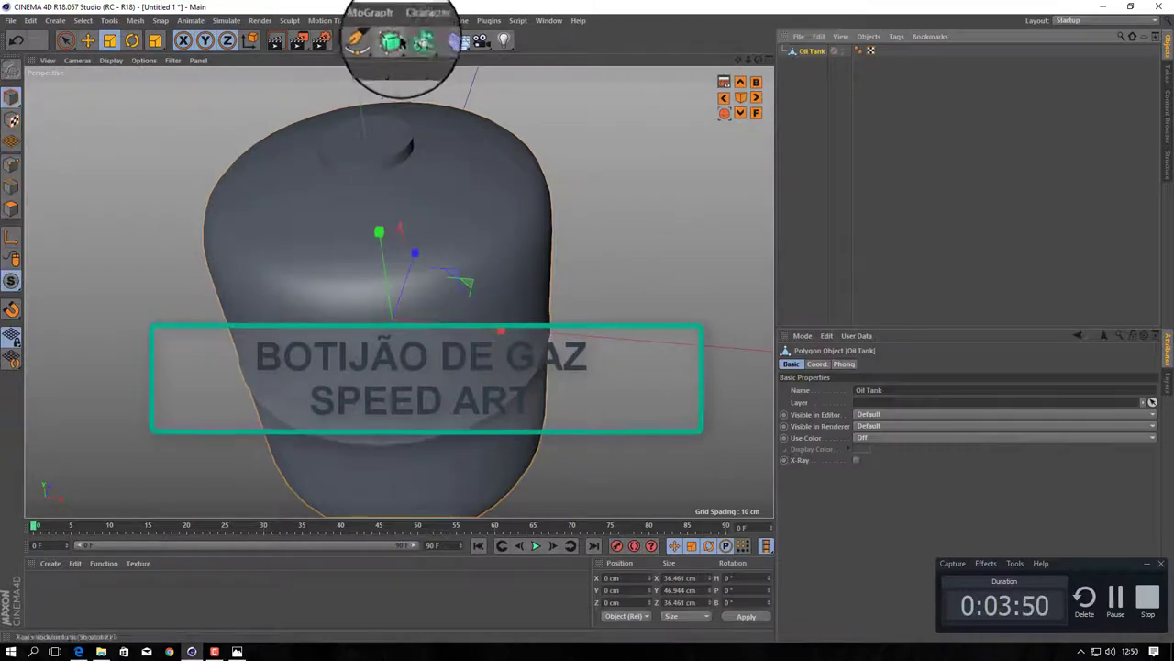
{"action": "left_click", "coordinate": [393, 40], "text": "alt"}
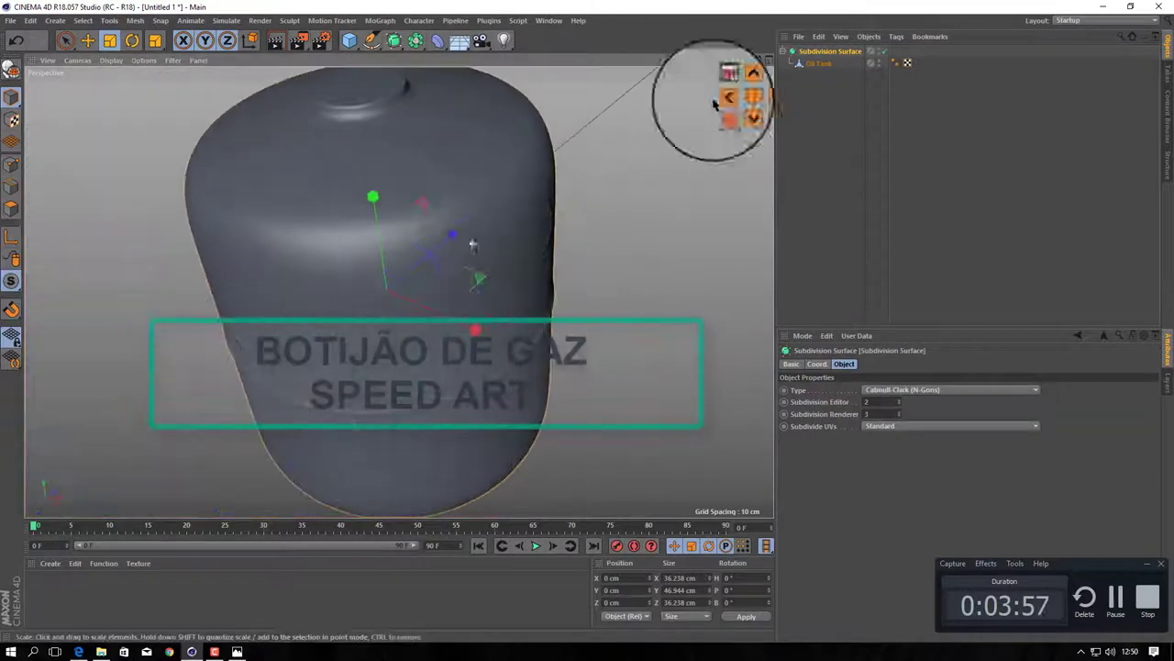
{"action": "scroll", "coordinate": [714, 104], "scroll_direction": "down", "scroll_amount": 2}
{"action": "left_click", "coordinate": [584, 103]}
- In edge mode, loop-select the two top shoulder edge loops
{"action": "left_click", "coordinate": [11, 186]}
{"action": "left_click", "coordinate": [472, 118]}
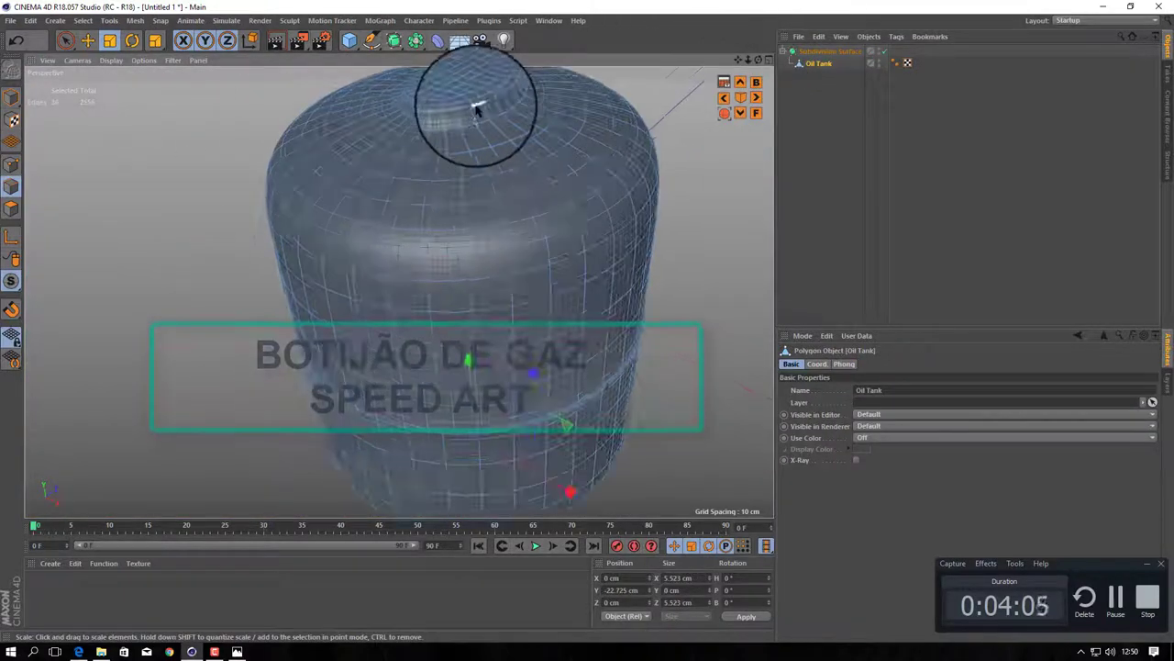
{"action": "mouse_move", "coordinate": [472, 118]}
{"action": "left_mouse_down", "text": "alt"}
{"action": "mouse_move", "coordinate": [498, 215]}
{"action": "mouse_move", "coordinate": [493, 413]}
{"action": "mouse_move", "coordinate": [490, 401]}
{"action": "left_mouse_up", "text": "alt"}
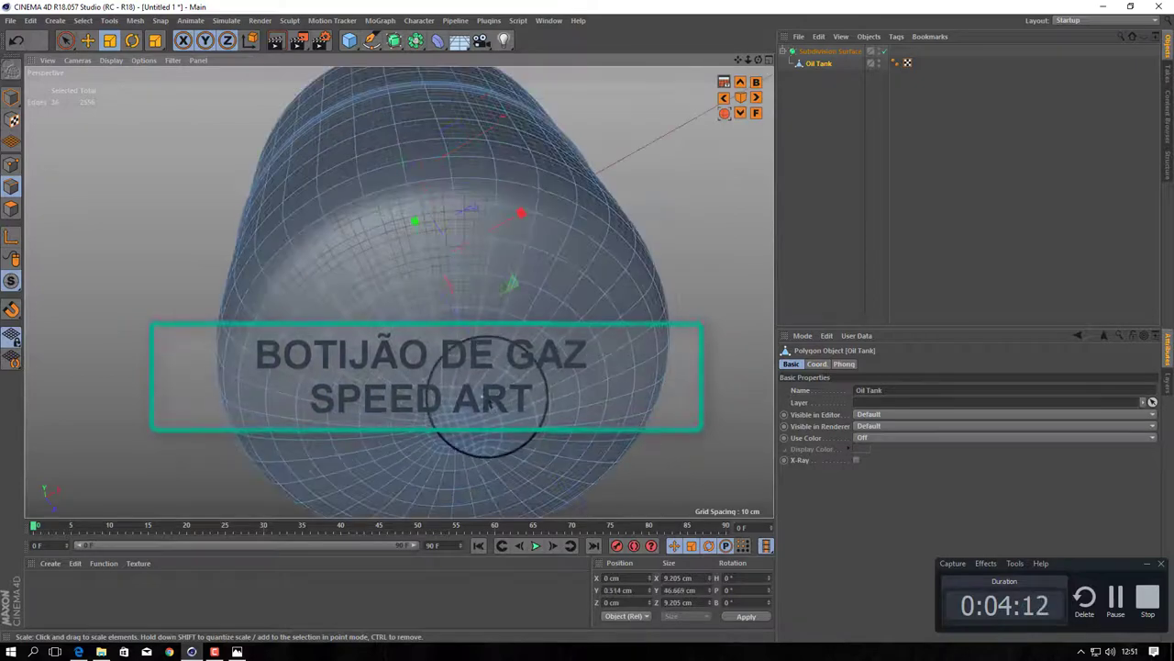
{"action": "mouse_move", "coordinate": [592, 223]}
{"action": "left_mouse_down", "text": "alt"}
{"action": "mouse_move", "coordinate": [524, 196]}
{"action": "mouse_move", "coordinate": [741, 58]}
{"action": "mouse_move", "coordinate": [491, 202]}
{"action": "mouse_move", "coordinate": [538, 157]}
{"action": "mouse_move", "coordinate": [603, 184]}
{"action": "left_mouse_up", "text": "alt"}
{"action": "left_click", "coordinate": [539, 180], "text": "shift"}
- Mark the selected edges as Phong breaks, overriding Phong at about 90.8°
{"action": "right_click", "coordinate": [642, 156]}
{"action": "left_click", "coordinate": [808, 293]}
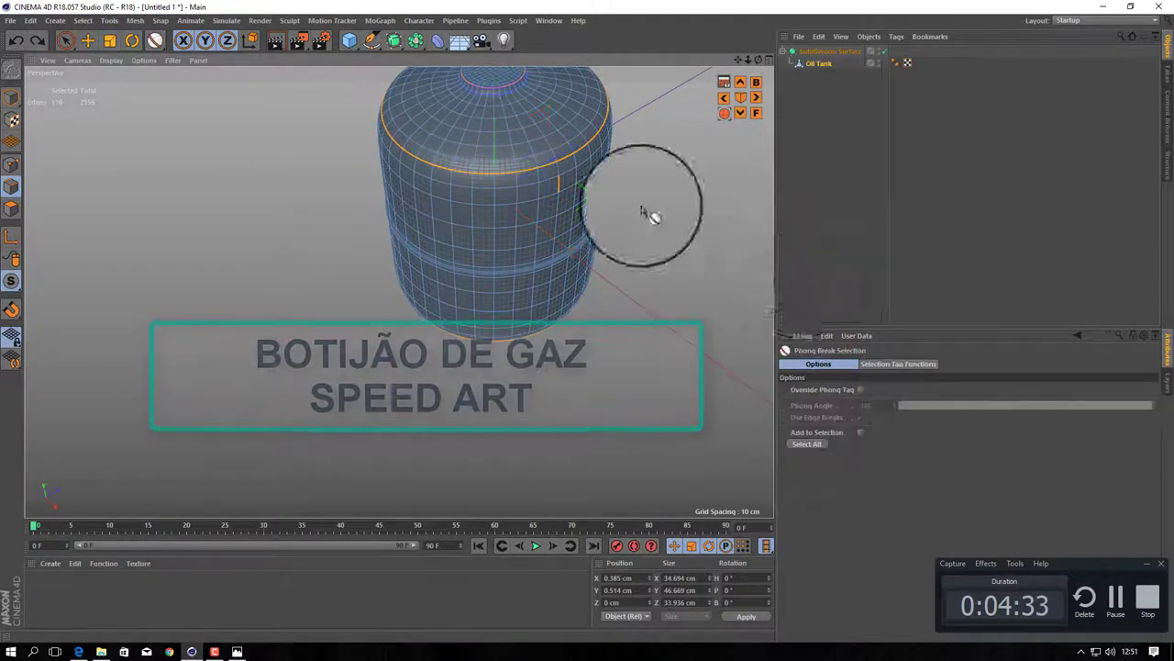
{"action": "left_click", "coordinate": [861, 389]}
{"action": "left_click_drag", "start_coordinate": [917, 405], "coordinate": [972, 406]}
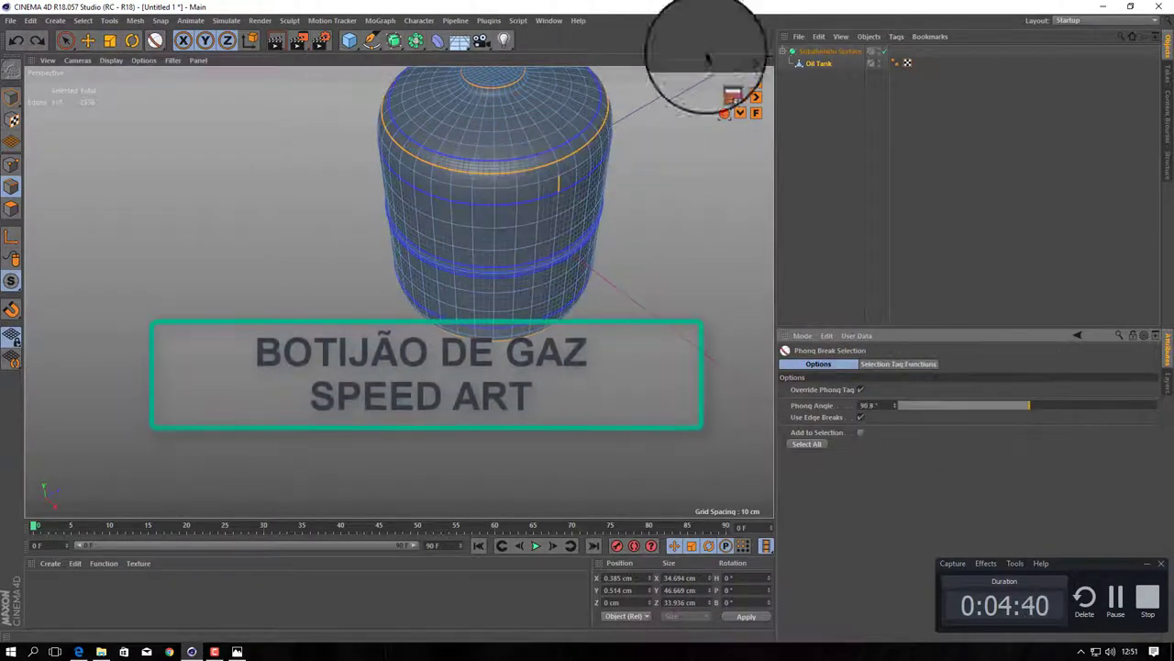
{"action": "scroll", "coordinate": [367, 341], "scroll_direction": "up", "scroll_amount": 3}
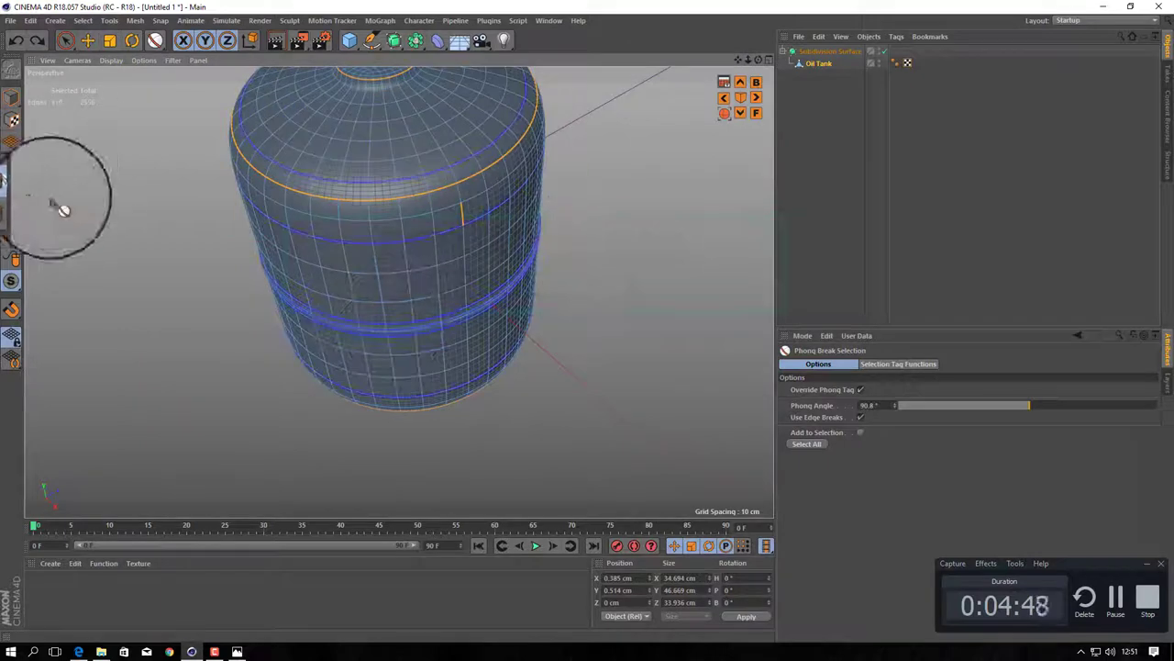
- Select the bottom cap polygons and hide everything unselected to check them
{"action": "mouse_move", "coordinate": [58, 196]}
{"action": "left_mouse_down", "text": "alt"}
{"action": "mouse_move", "coordinate": [317, 156]}
{"action": "mouse_move", "coordinate": [349, 136]}
{"action": "left_mouse_up", "text": "alt"}
{"action": "left_click", "coordinate": [317, 440]}
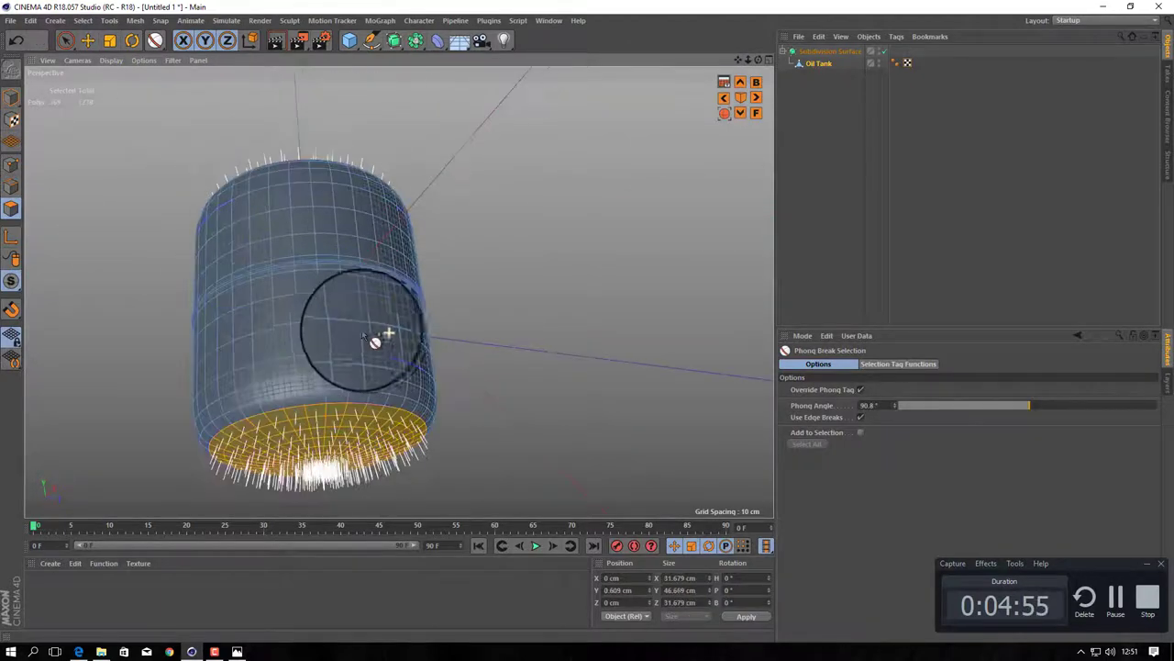
{"action": "left_click", "coordinate": [81, 20]}
{"action": "left_click", "coordinate": [118, 328]}
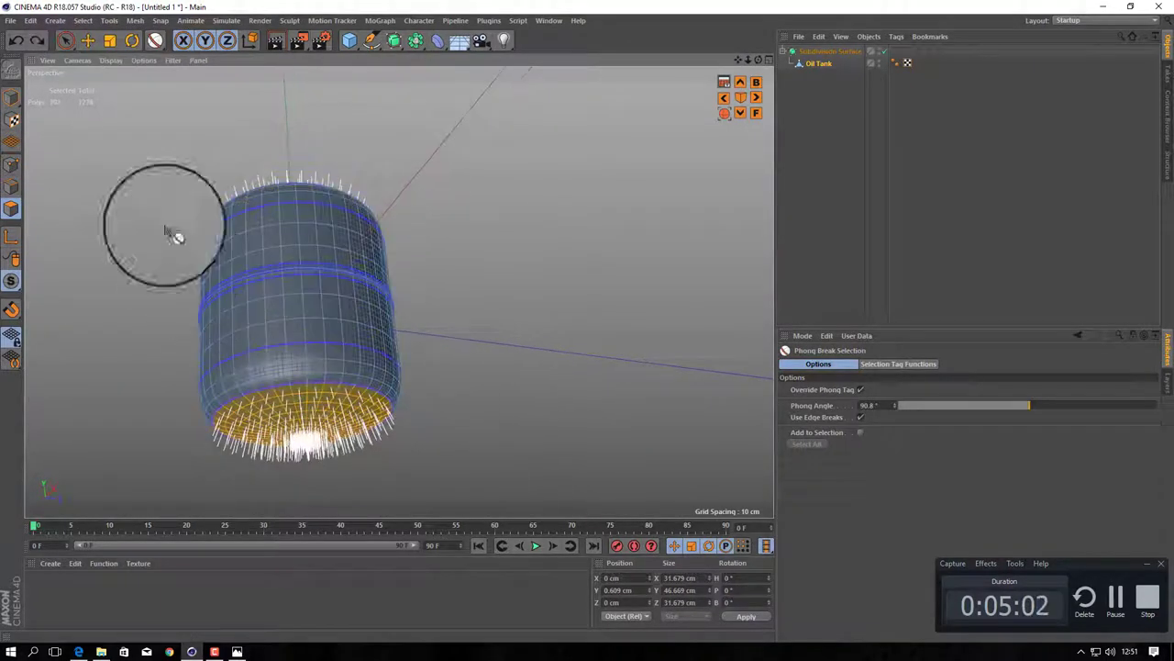
{"action": "left_click", "coordinate": [83, 20]}
{"action": "left_click", "coordinate": [110, 276]}
- Undo the hide, then frame the tank and inspect it from the back and top
{"action": "key", "text": "ctrl+z"}
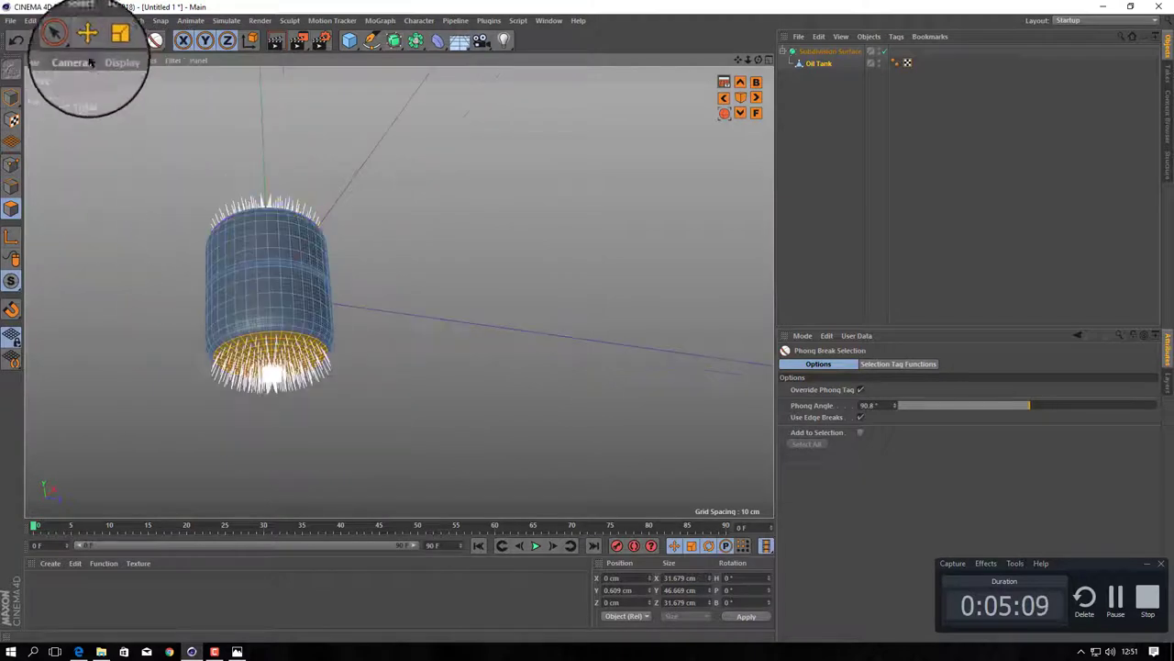
{"action": "left_click", "coordinate": [83, 20]}
{"action": "left_click_drag", "start_coordinate": [103, 277], "coordinate": [296, 374], "text": "alt"}
{"action": "left_click", "coordinate": [87, 41]}
{"action": "left_click_drag", "start_coordinate": [104, 74], "coordinate": [293, 210], "text": "alt"}
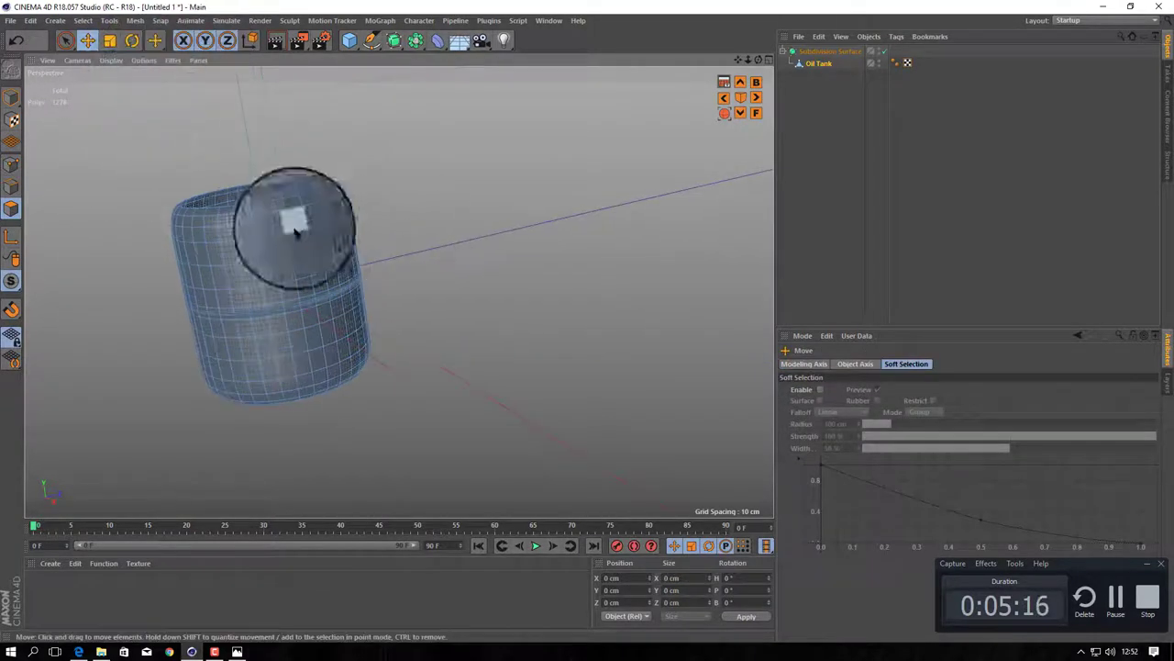
{"action": "left_click", "coordinate": [755, 82]}
{"action": "key", "text": "h"}
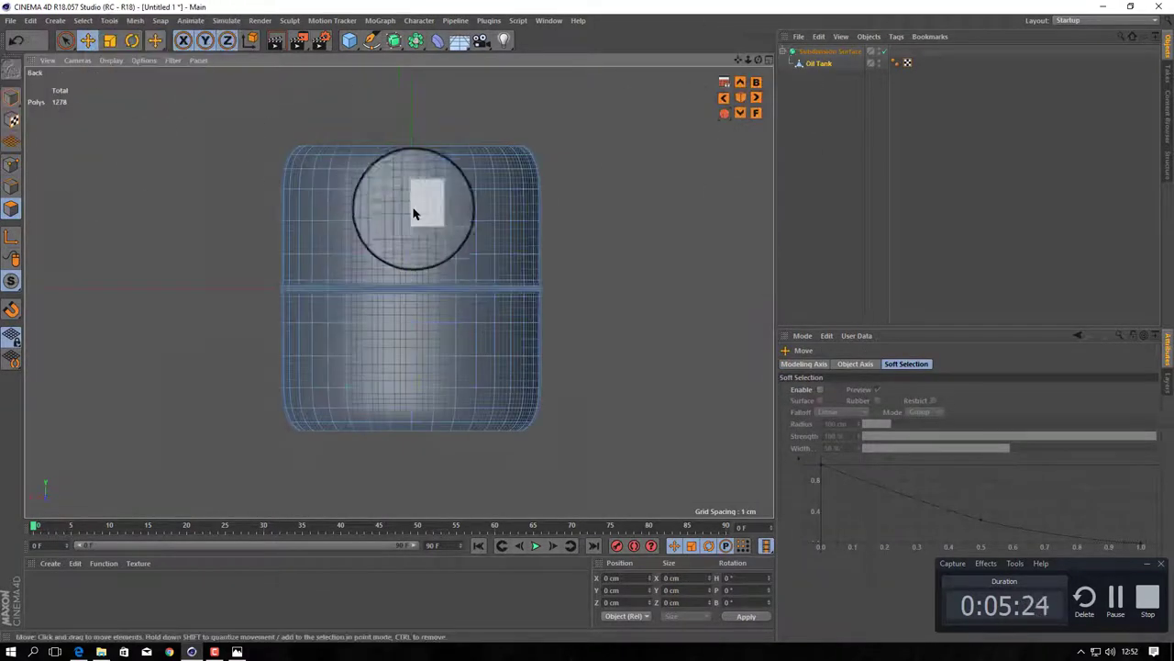
{"action": "left_click_drag", "start_coordinate": [435, 239], "coordinate": [193, 202], "text": "alt"}
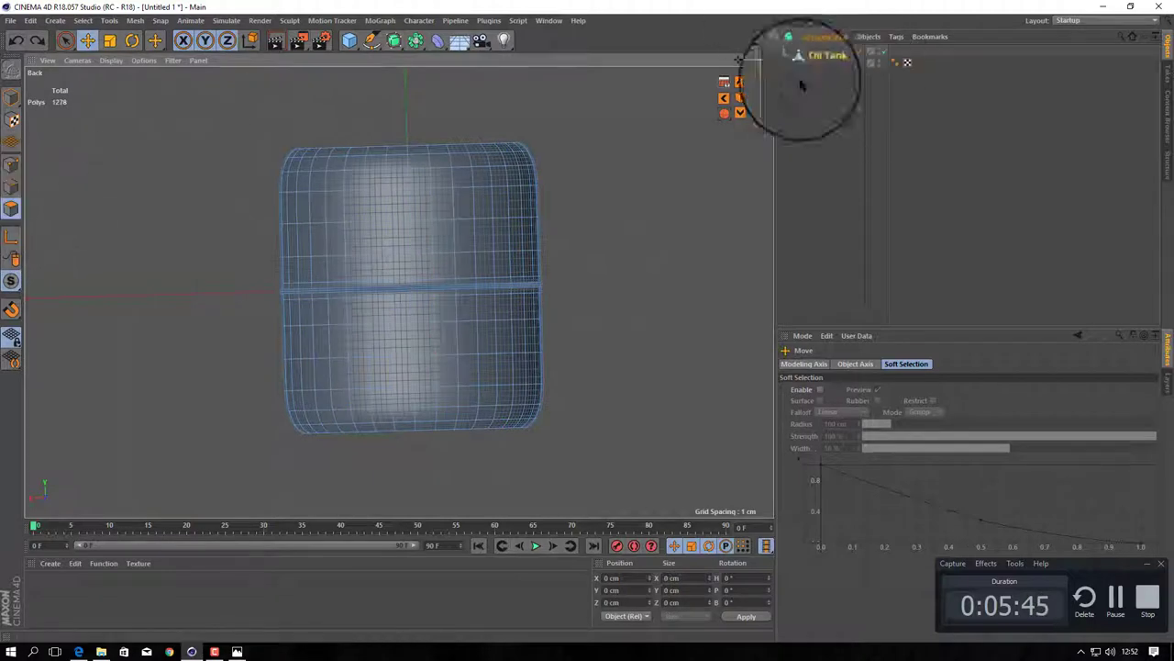
{"action": "left_click", "coordinate": [711, 75]}
- Unhide all hidden parts of the Oil Tank
{"action": "left_click", "coordinate": [83, 20]}
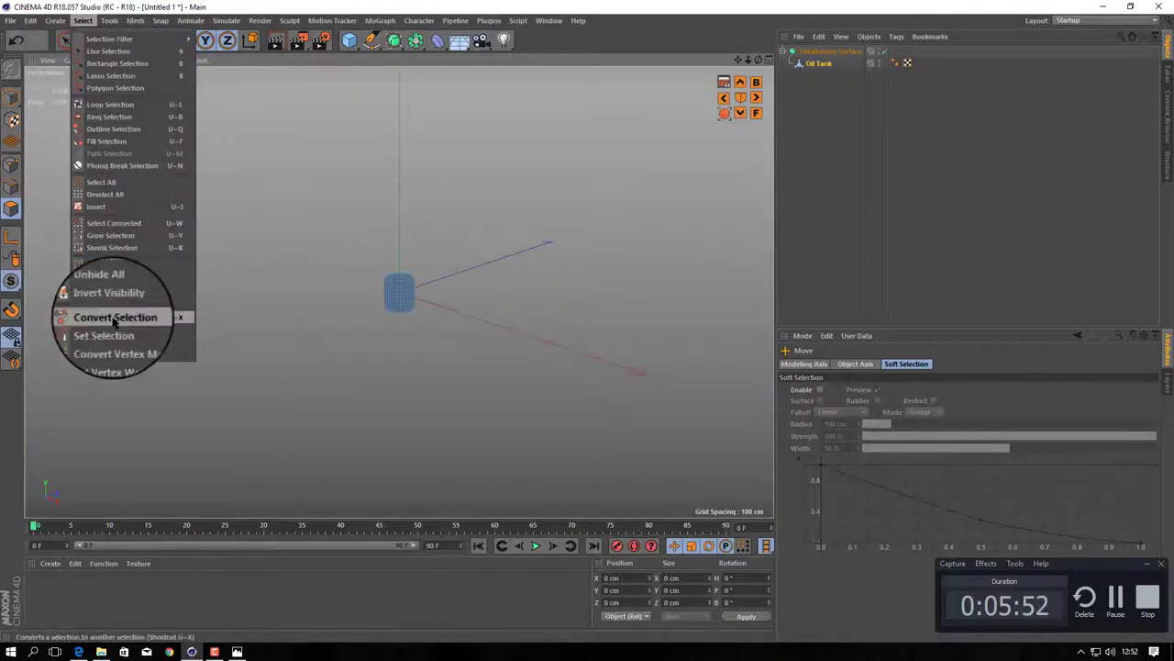
{"action": "left_click", "coordinate": [404, 282]}
{"action": "left_click", "coordinate": [82, 22]}
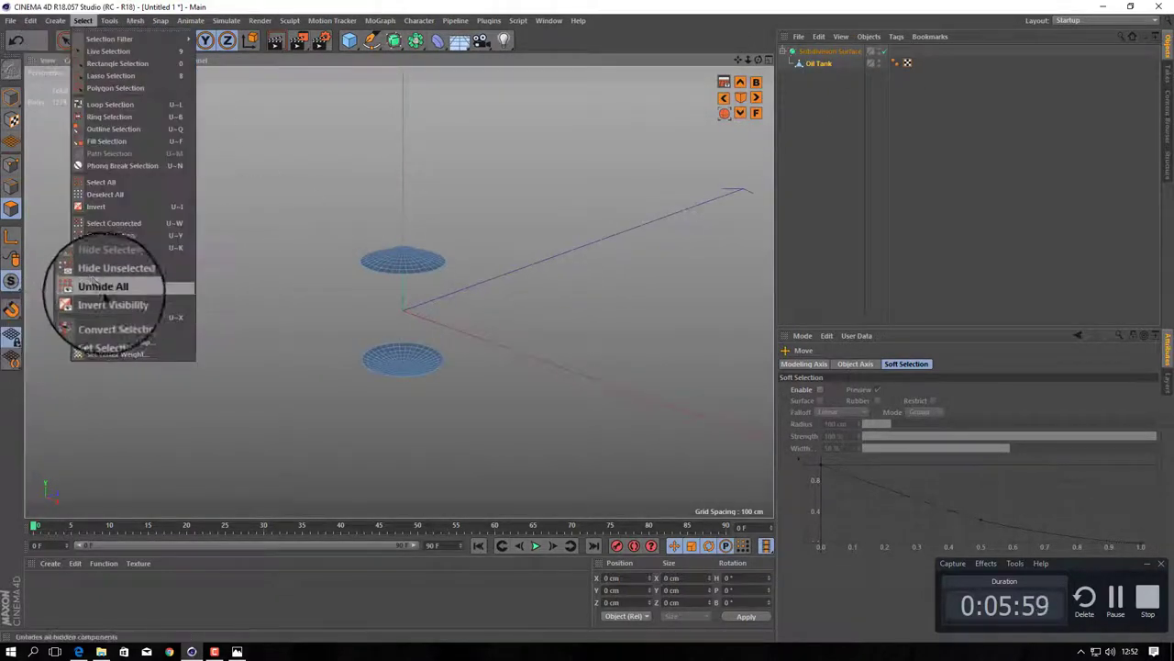
{"action": "left_click", "coordinate": [104, 302]}
{"action": "scroll", "coordinate": [516, 273], "scroll_direction": "up", "scroll_amount": 5}
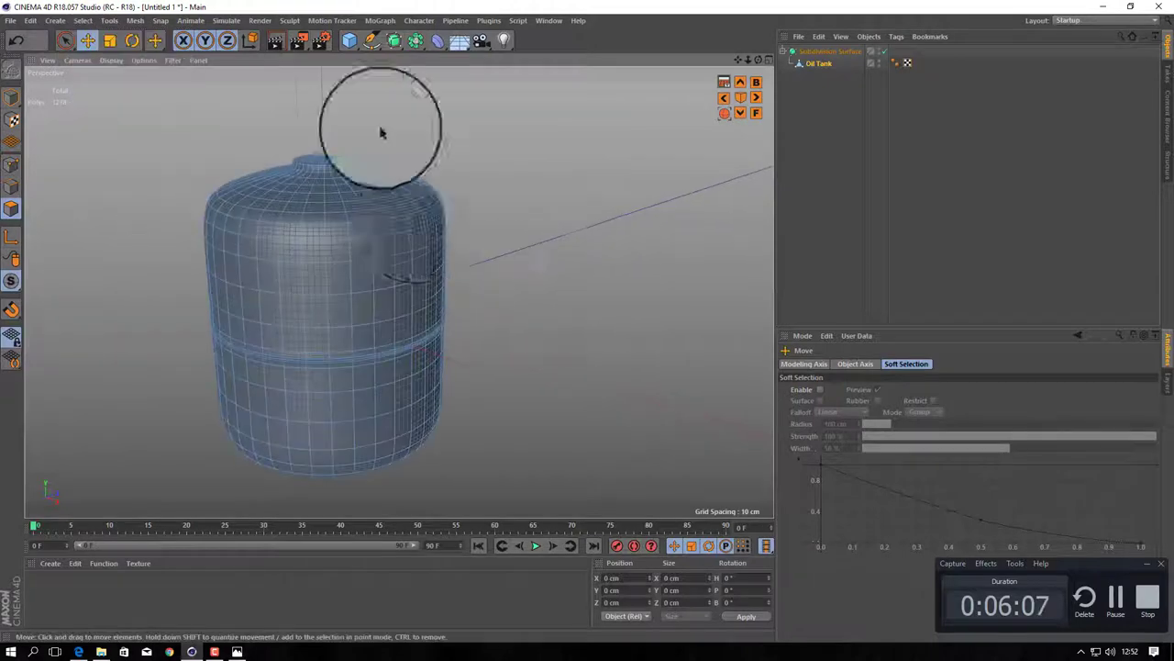
{"action": "scroll", "coordinate": [380, 131], "scroll_direction": "up", "scroll_amount": 3}
{"action": "scroll", "coordinate": [412, 314], "scroll_direction": "down", "scroll_amount": 3}
{"action": "scroll", "coordinate": [361, 232], "scroll_direction": "up", "scroll_amount": 3}
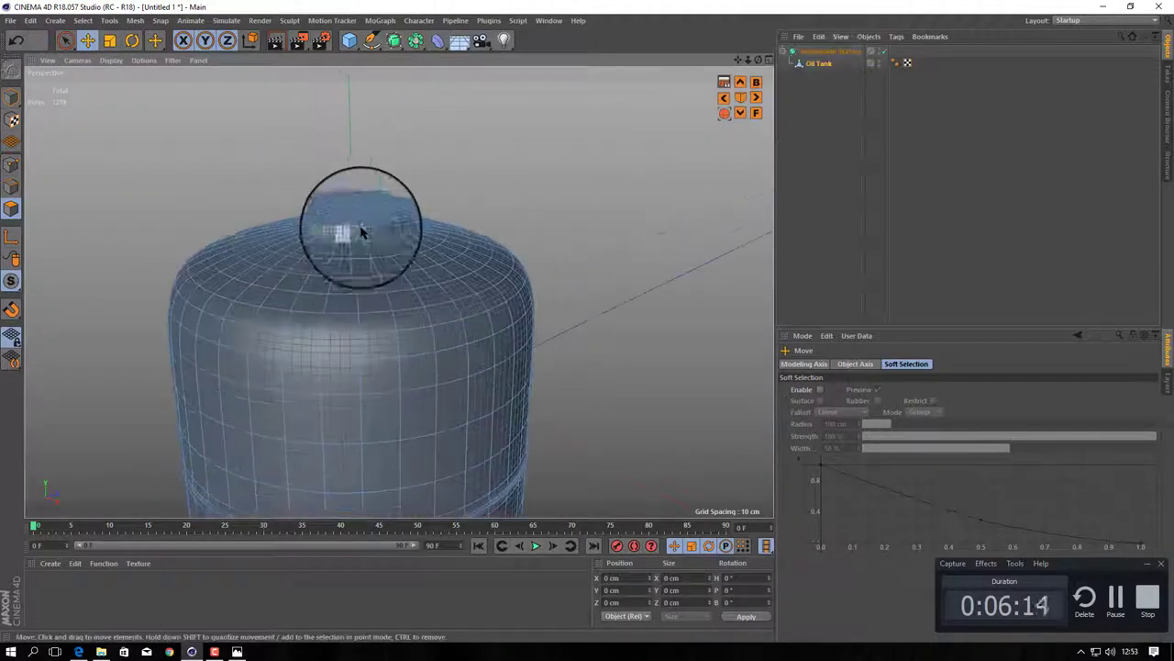
- Fill-select the tank body's polygons apart from the top cap and switch to BP - UV Edit layout
{"action": "left_click", "coordinate": [342, 231]}
{"action": "left_click_drag", "start_coordinate": [367, 262], "coordinate": [393, 455], "text": "alt"}
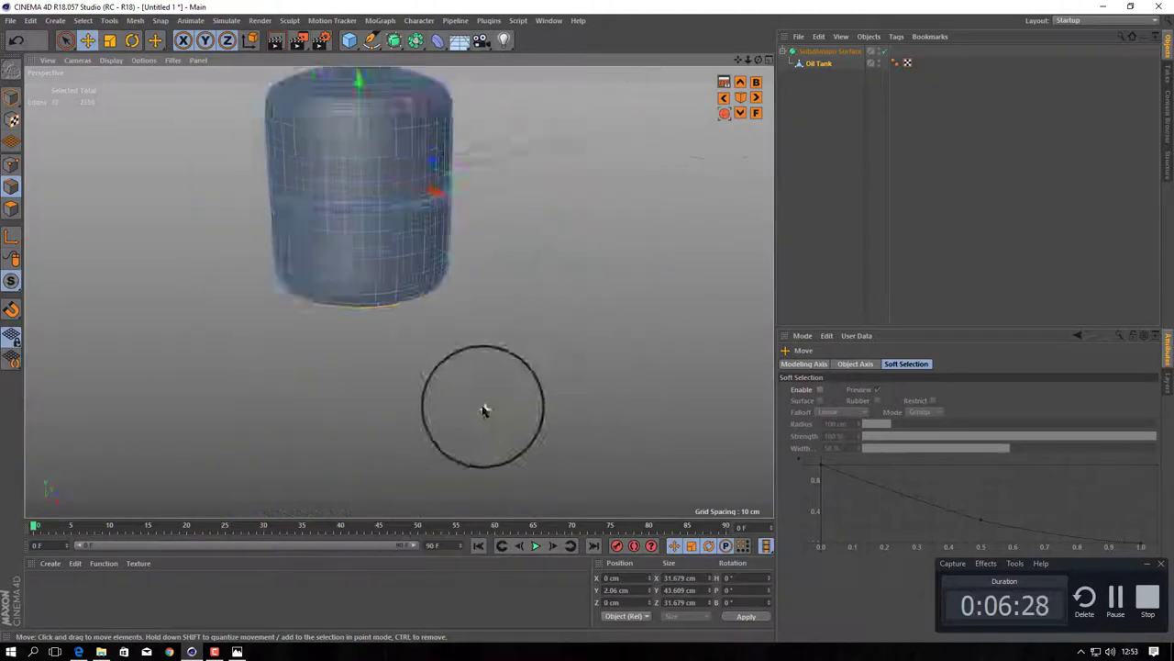
{"action": "left_click_drag", "start_coordinate": [485, 413], "coordinate": [498, 104], "text": "alt"}
{"action": "key", "text": "v"}
{"action": "left_click", "coordinate": [290, 213]}
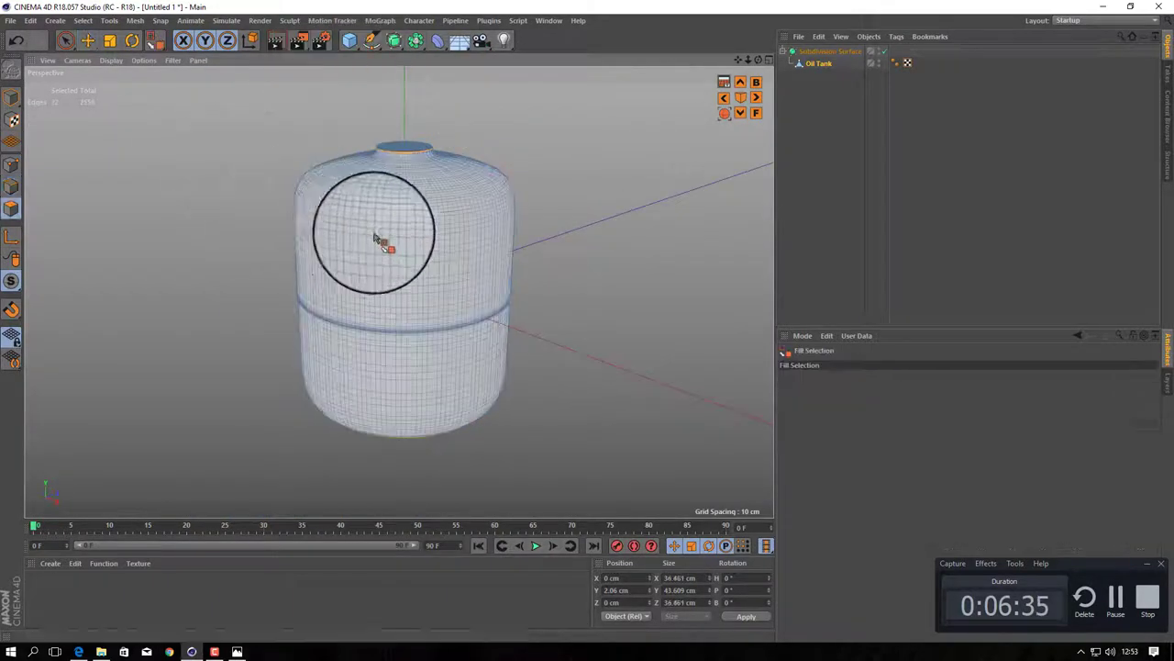
{"action": "left_click", "coordinate": [380, 236]}
{"action": "left_click", "coordinate": [1076, 57]}
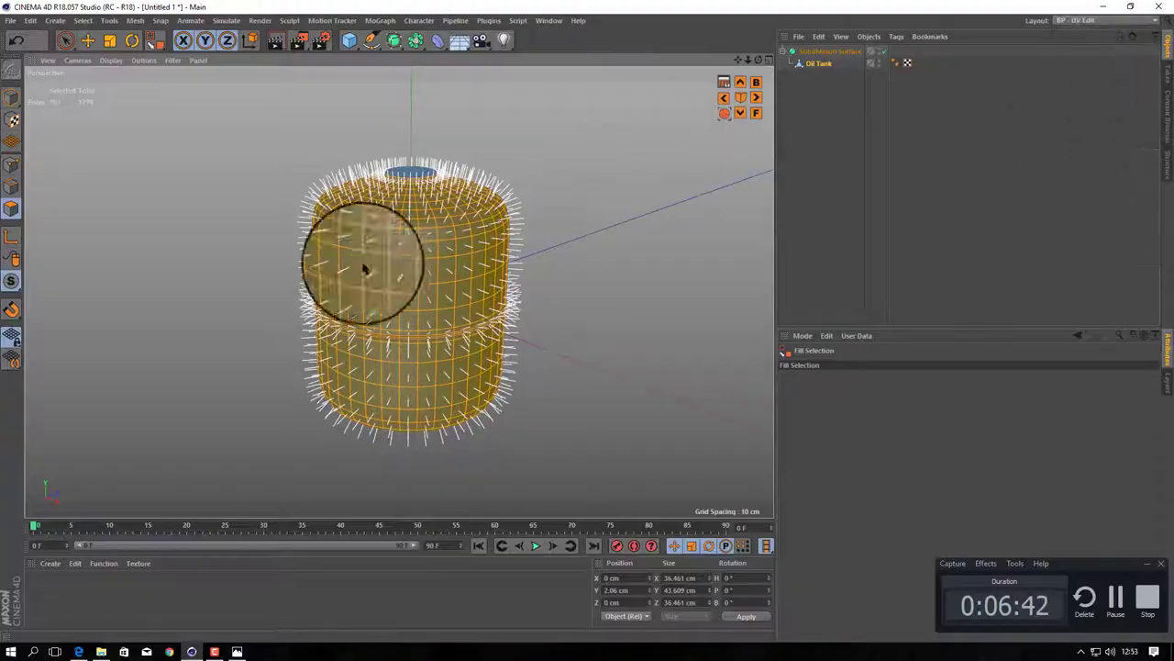
- Select all UV polygons and start interactive mapping with a Cylindrical projection
{"action": "left_click", "coordinate": [280, 37]}
{"action": "left_click", "coordinate": [738, 38]}
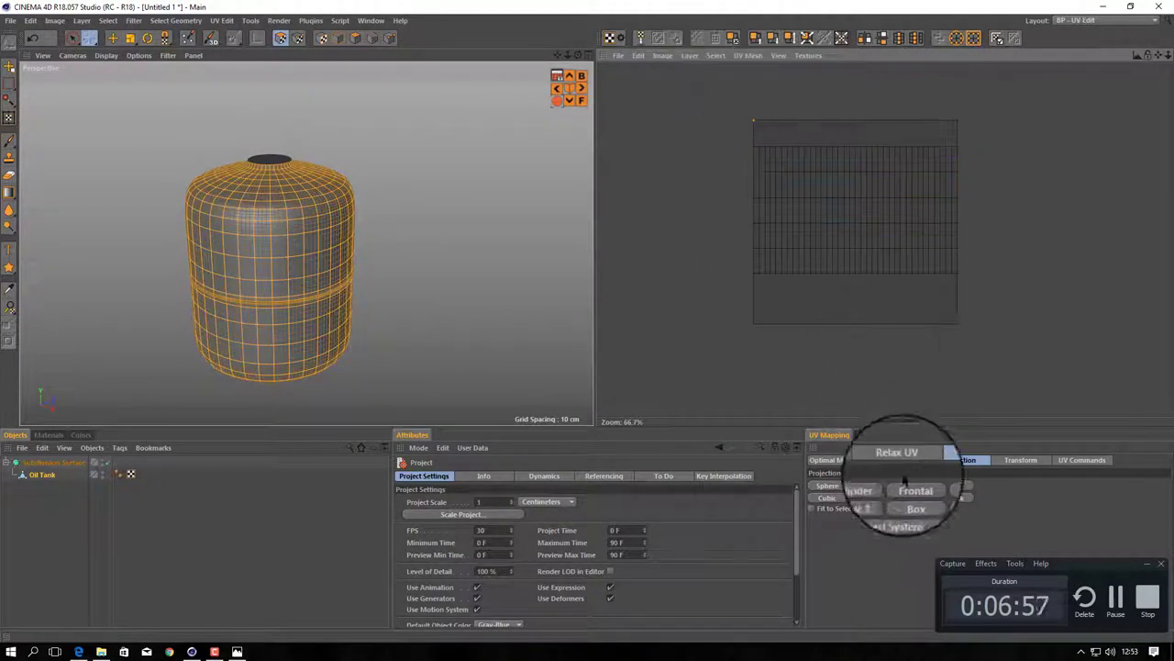
{"action": "key", "text": "ctrl+a"}
{"action": "left_click", "coordinate": [1081, 460]}
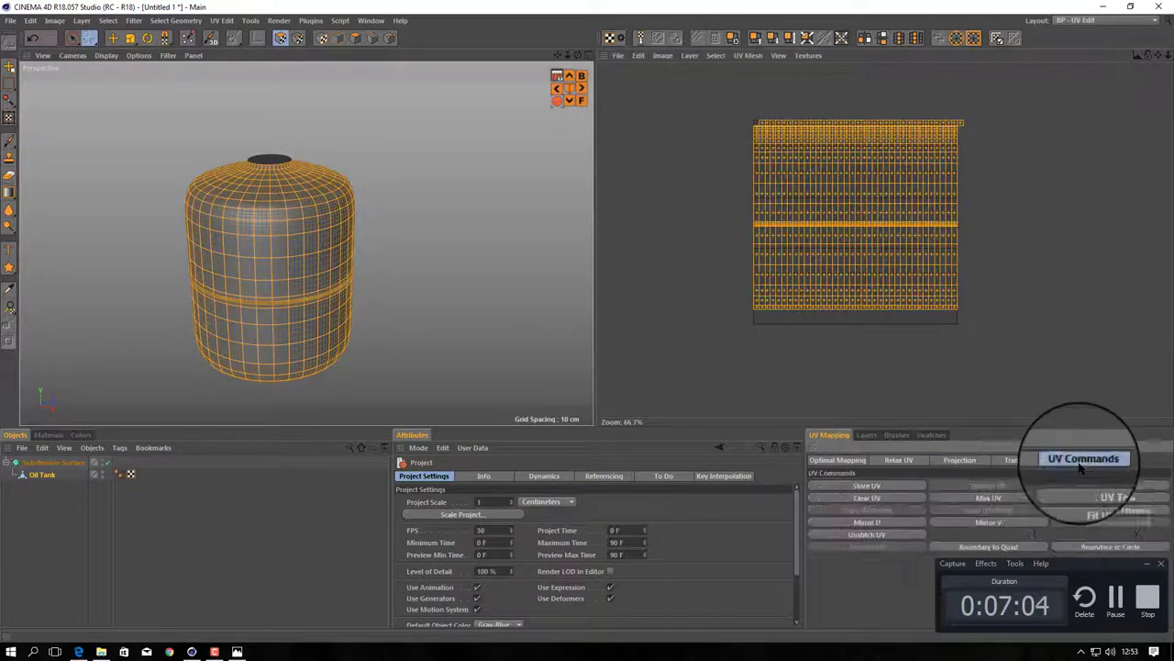
{"action": "left_click", "coordinate": [1110, 522]}
{"action": "left_click", "coordinate": [479, 514]}
{"action": "left_click", "coordinate": [485, 582]}
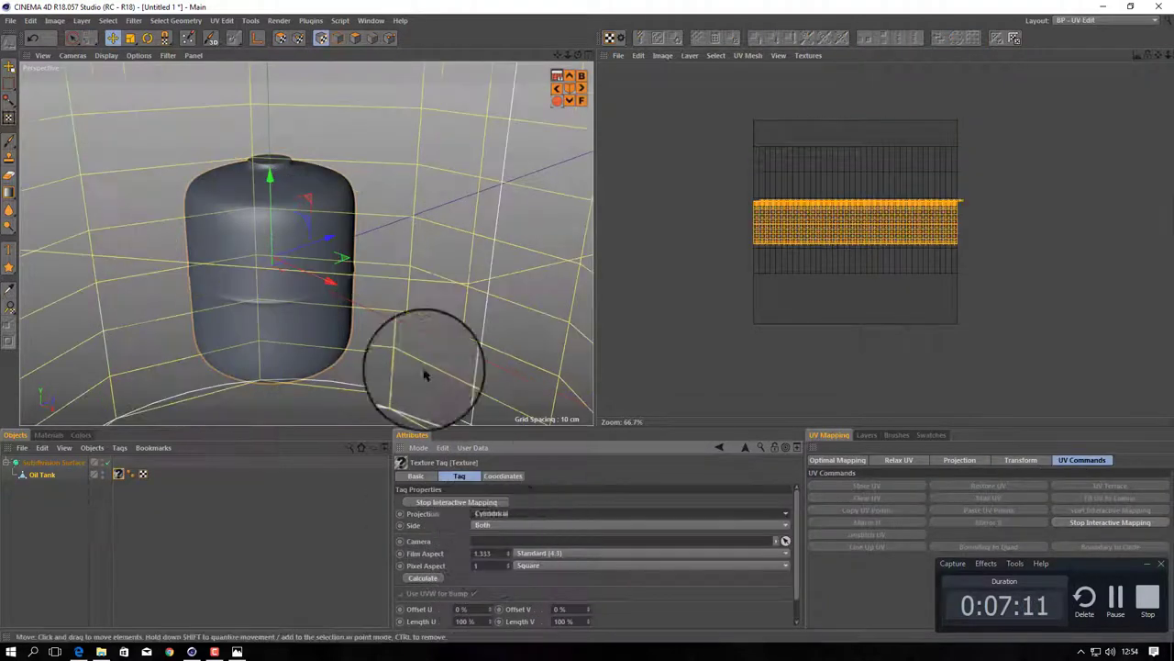
- Rotate and shrink the projection cage tight around the tank, then move the body's UV strip right
{"action": "left_click", "coordinate": [504, 474]}
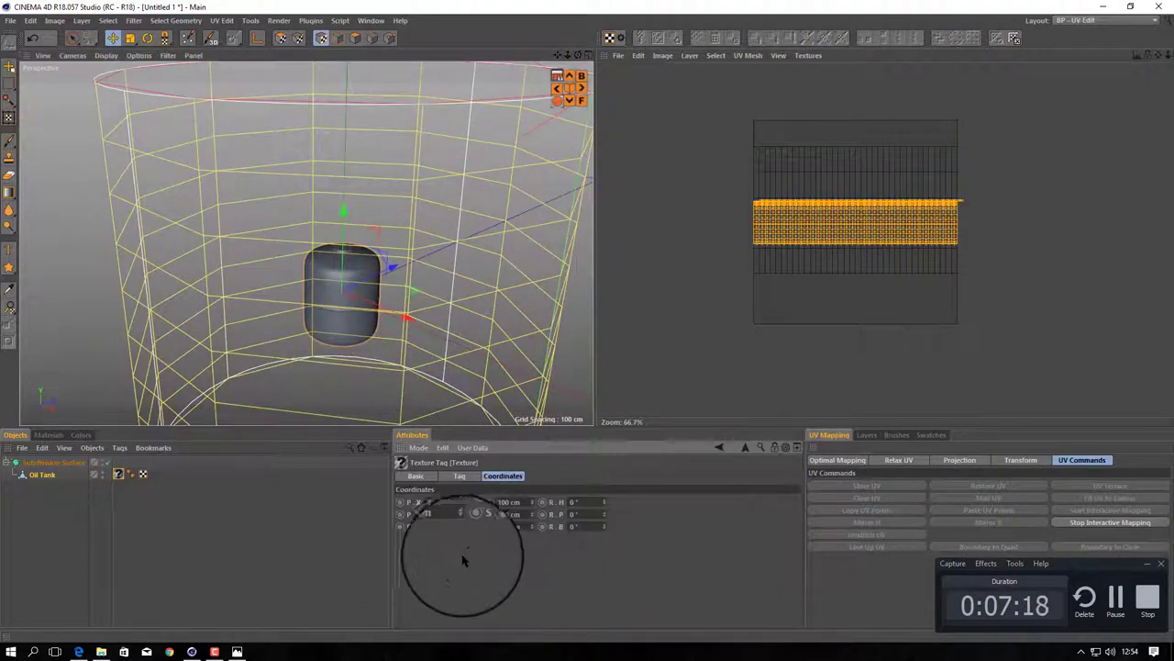
{"action": "key", "text": "r"}
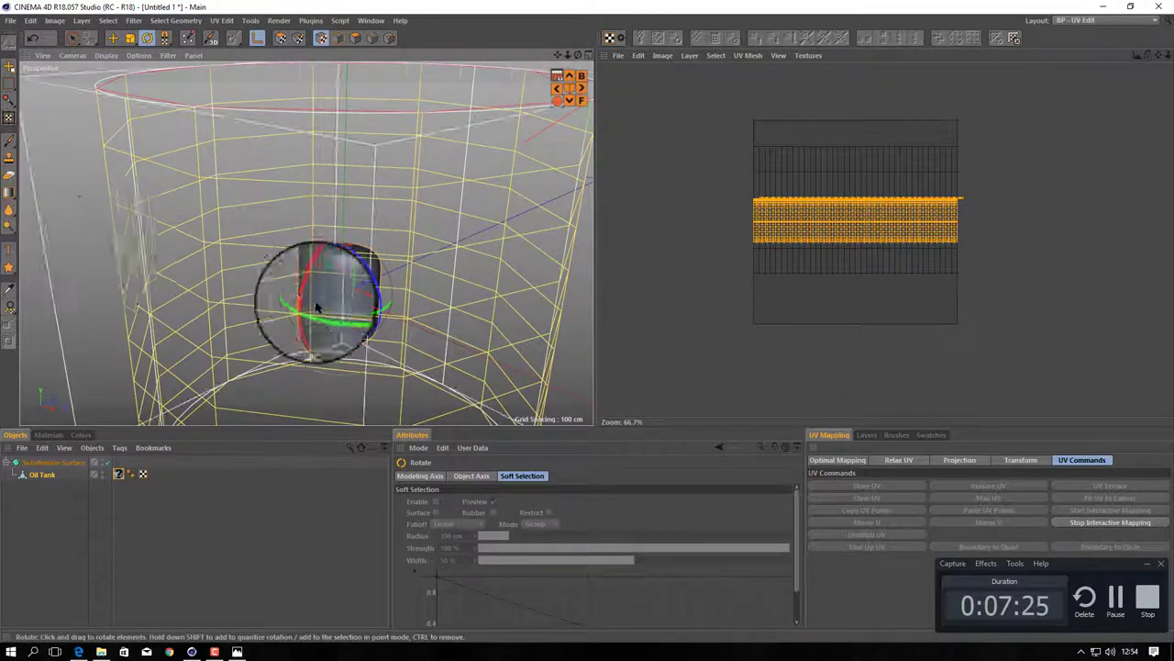
{"action": "left_click_drag", "start_coordinate": [316, 307], "coordinate": [340, 303]}
{"action": "left_click", "coordinate": [831, 223]}
{"action": "left_click", "coordinate": [511, 404]}
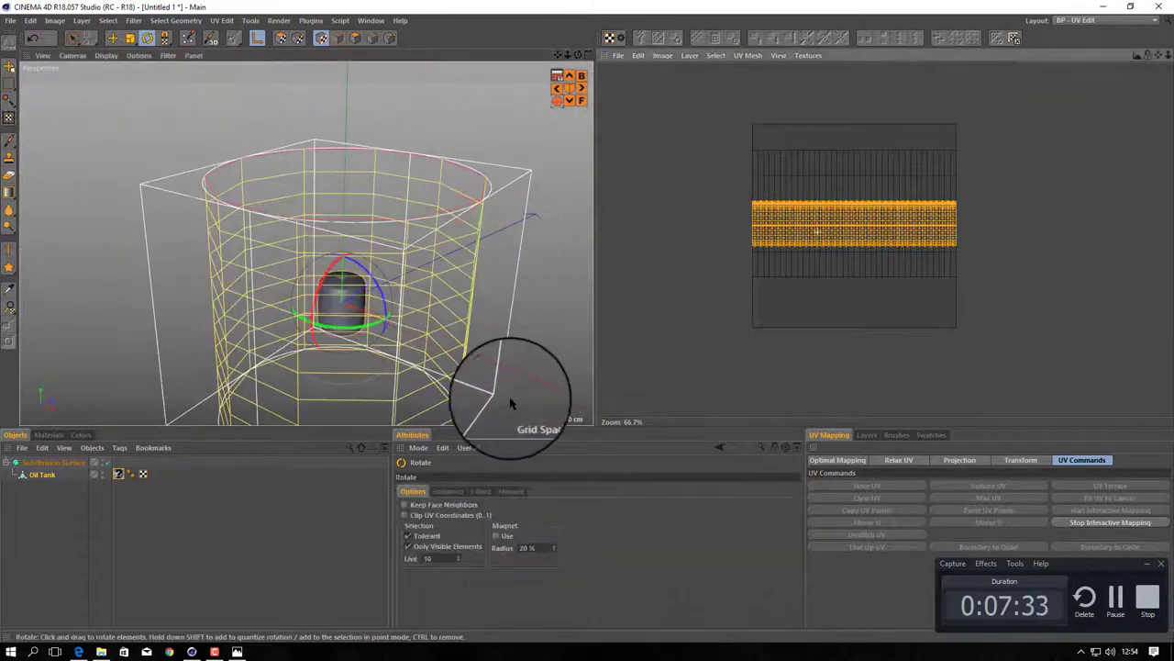
{"action": "key", "text": "t"}
{"action": "left_click_drag", "start_coordinate": [393, 393], "coordinate": [590, 314]}
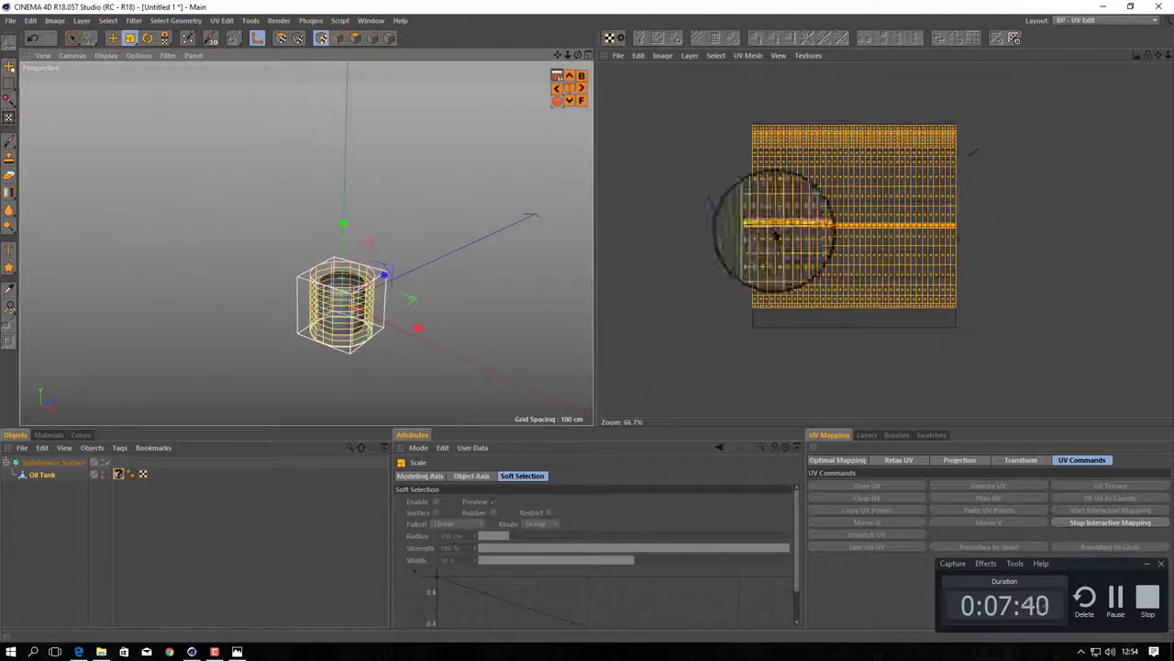
{"action": "left_click_drag", "start_coordinate": [833, 215], "coordinate": [1041, 240]}
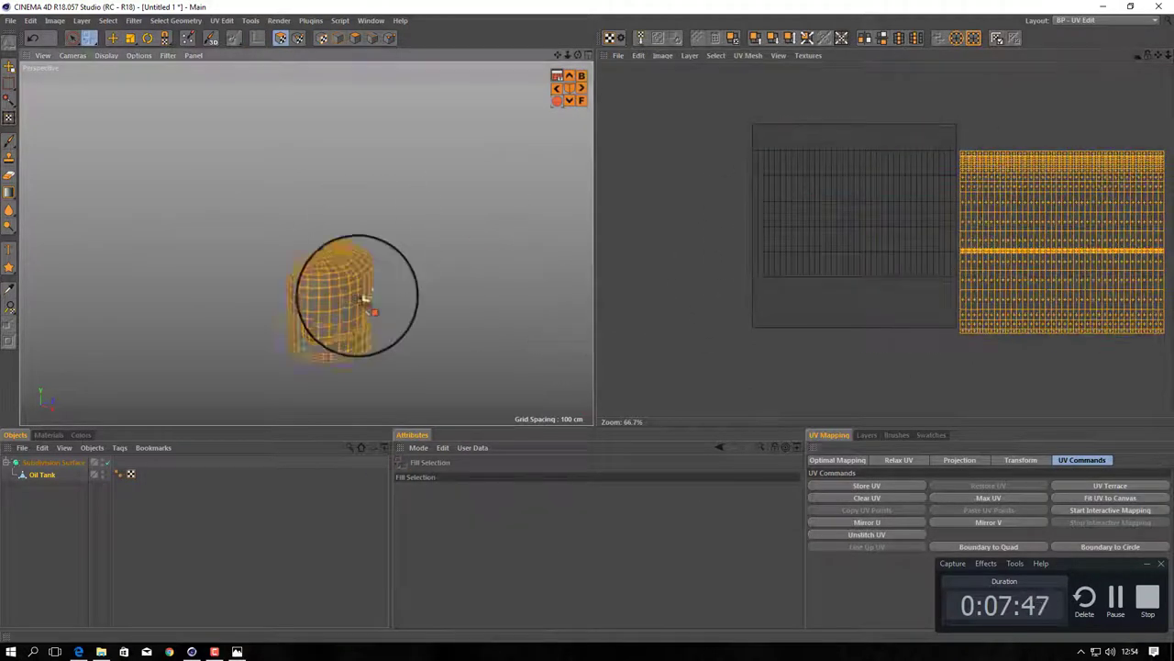
{"action": "right_click", "coordinate": [381, 286]}
{"action": "left_click", "coordinate": [355, 37]}
- Select all polygons and invert the selection so only the top cap remains
{"action": "left_click", "coordinate": [355, 37]}
{"action": "left_click", "coordinate": [108, 21]}
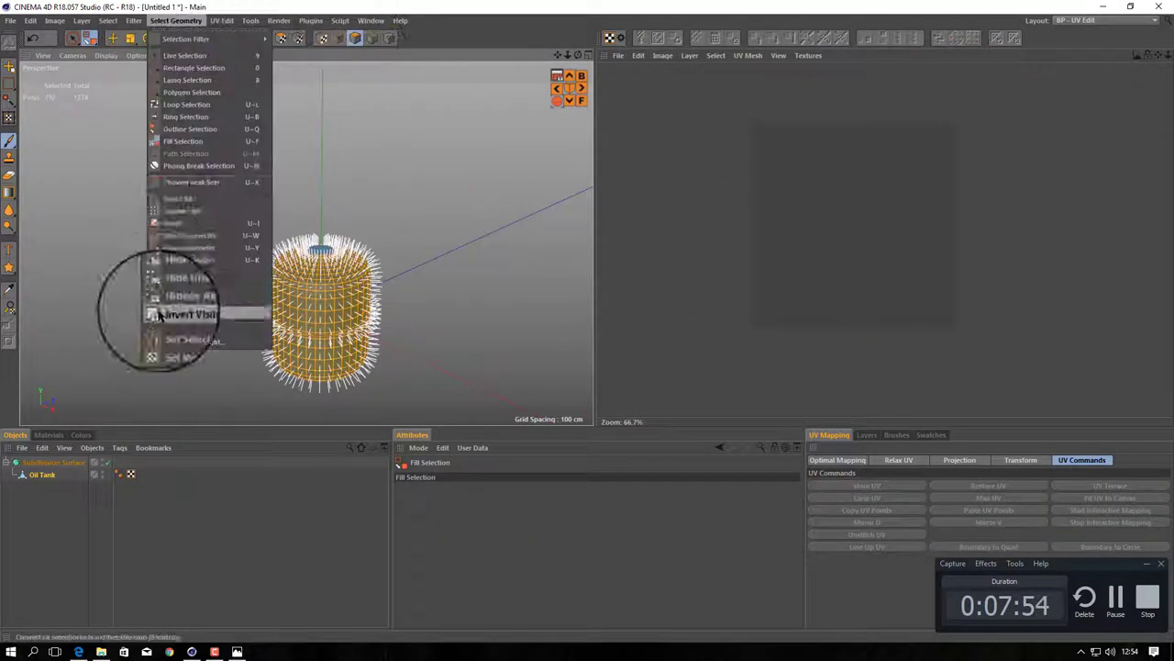
{"action": "left_click", "coordinate": [144, 315]}
{"action": "key", "text": "ctrl+a"}
{"action": "left_click", "coordinate": [175, 20]}
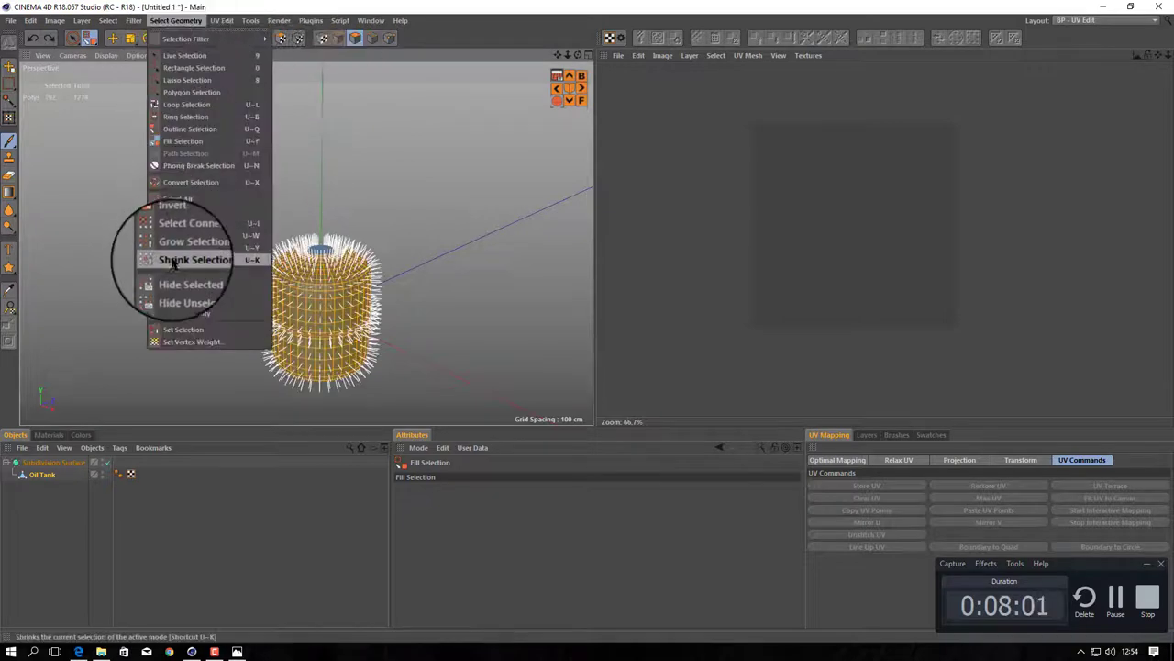
{"action": "left_click", "coordinate": [173, 223]}
- Relax the cap's UVs into a round island
{"action": "left_click", "coordinate": [714, 57]}
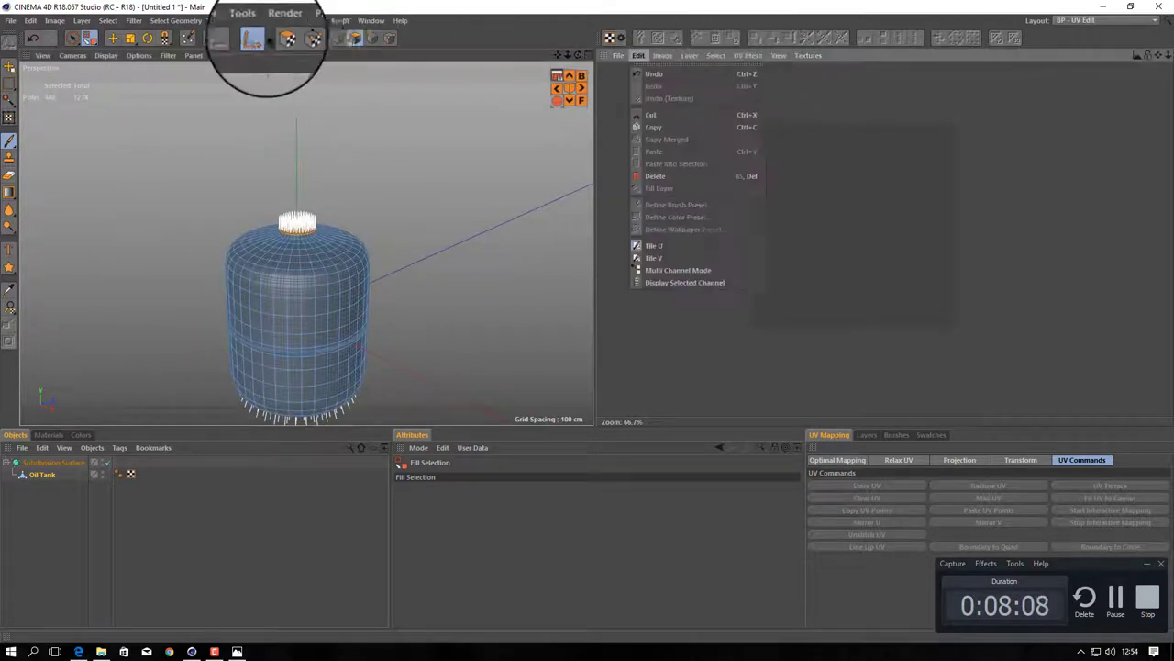
{"action": "left_click", "coordinate": [714, 57]}
{"action": "left_click", "coordinate": [689, 55]}
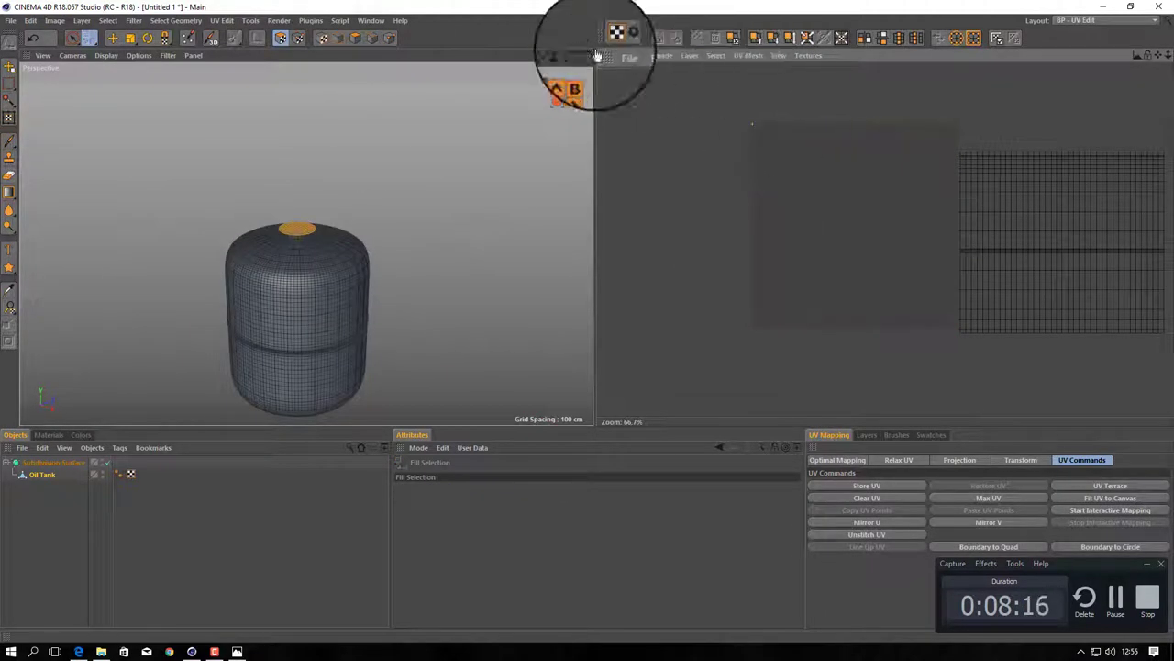
{"action": "left_click", "coordinate": [899, 460]}
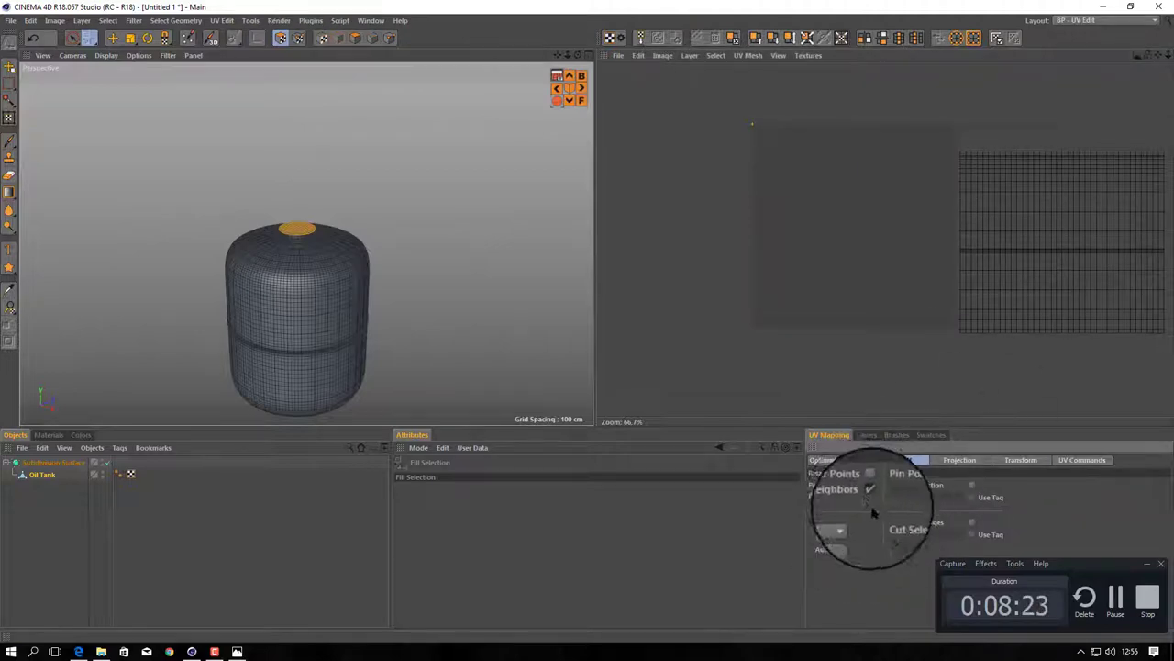
{"action": "left_click", "coordinate": [836, 540]}
{"action": "scroll", "coordinate": [828, 361], "scroll_direction": "down", "scroll_amount": 3}
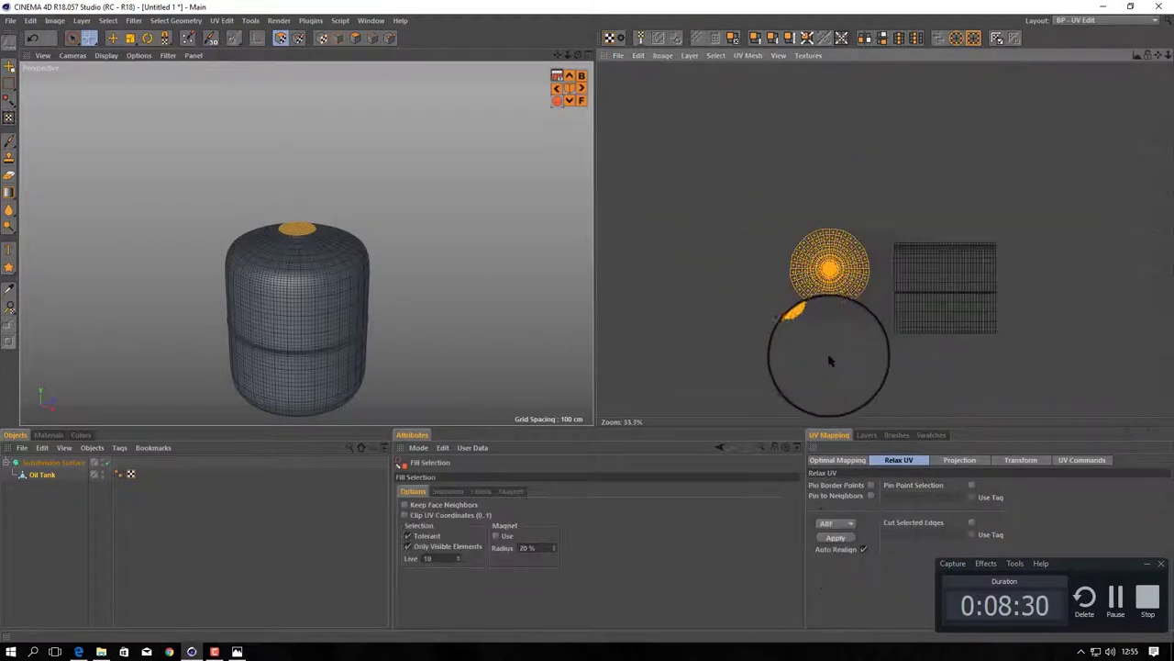
- Select all UVs and repack every island with Optimal Mapping at 2% spacing
{"action": "key", "text": "ctrl+a"}
{"action": "left_click", "coordinate": [838, 459]}
{"action": "left_click", "coordinate": [827, 542]}
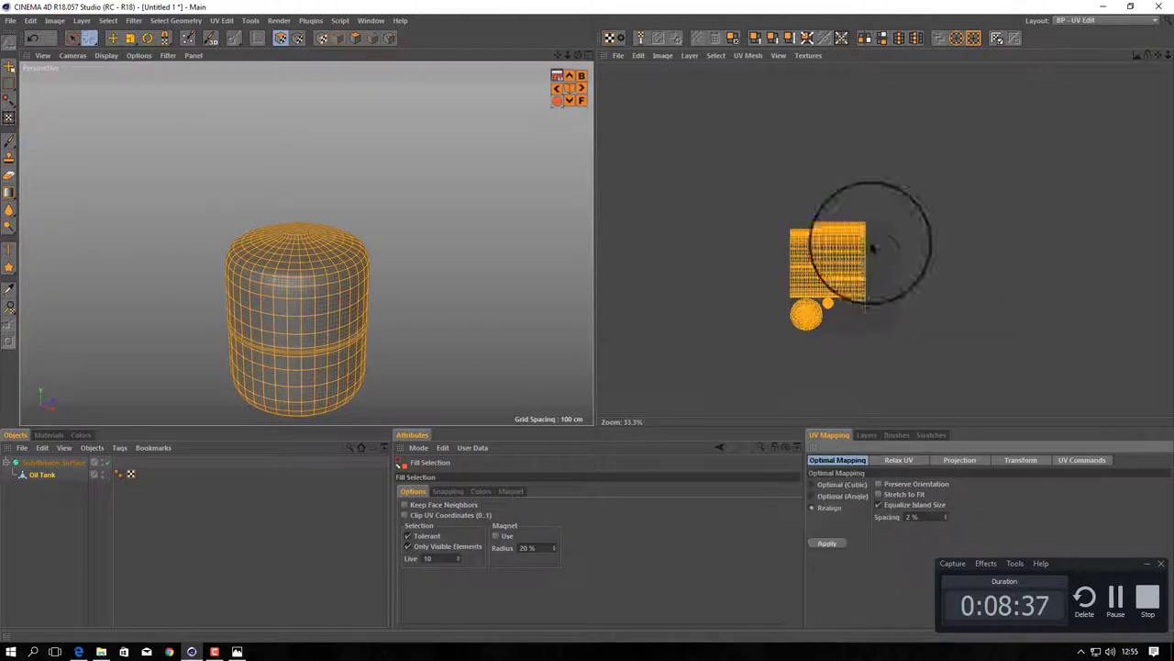
{"action": "scroll", "coordinate": [865, 236], "scroll_direction": "up", "scroll_amount": 4}
{"action": "scroll", "coordinate": [779, 280], "scroll_direction": "down", "scroll_amount": 2}
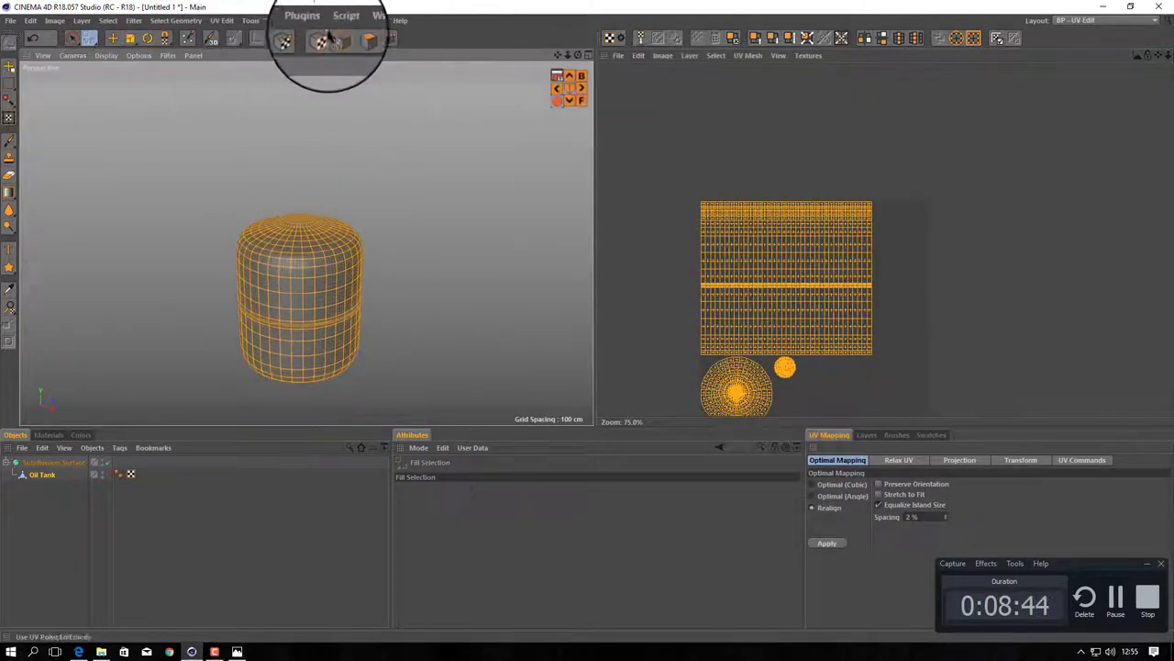
- Switch the interface to the BP - 3D Paint layout and back to the standard layout
{"action": "left_click", "coordinate": [1105, 20]}
{"action": "left_click", "coordinate": [1083, 92]}
{"action": "left_click", "coordinate": [1100, 20]}
{"action": "left_click", "coordinate": [1068, 138]}
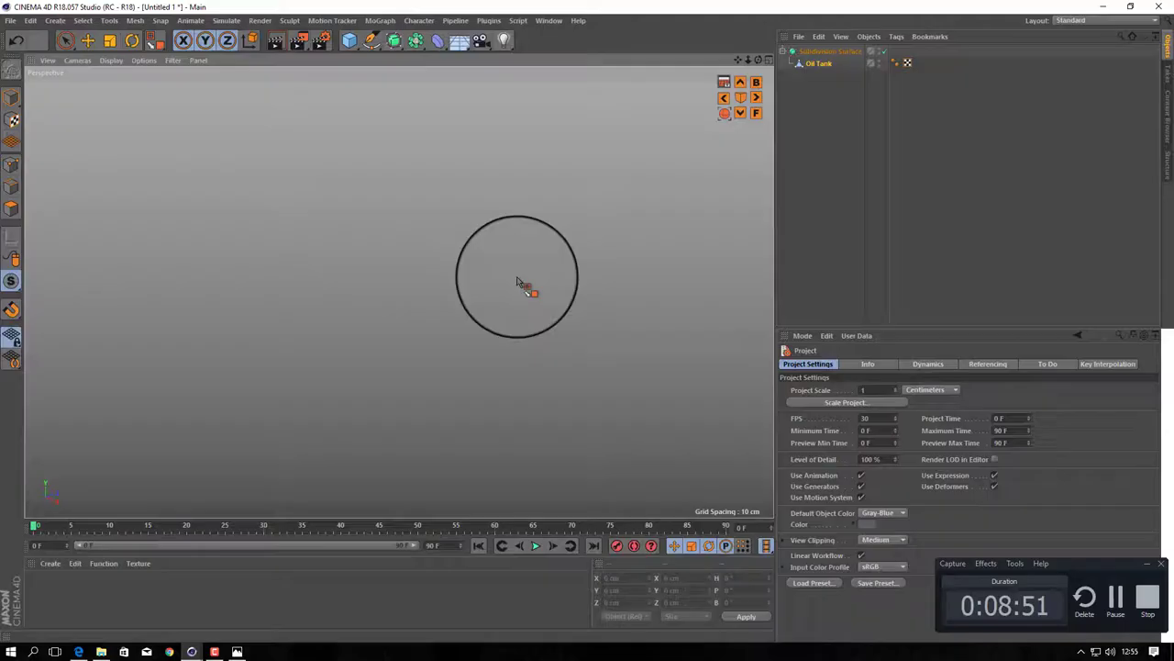
- Add a Torus and shrink it to sit above the tank's neck
{"action": "left_click", "coordinate": [349, 43]}
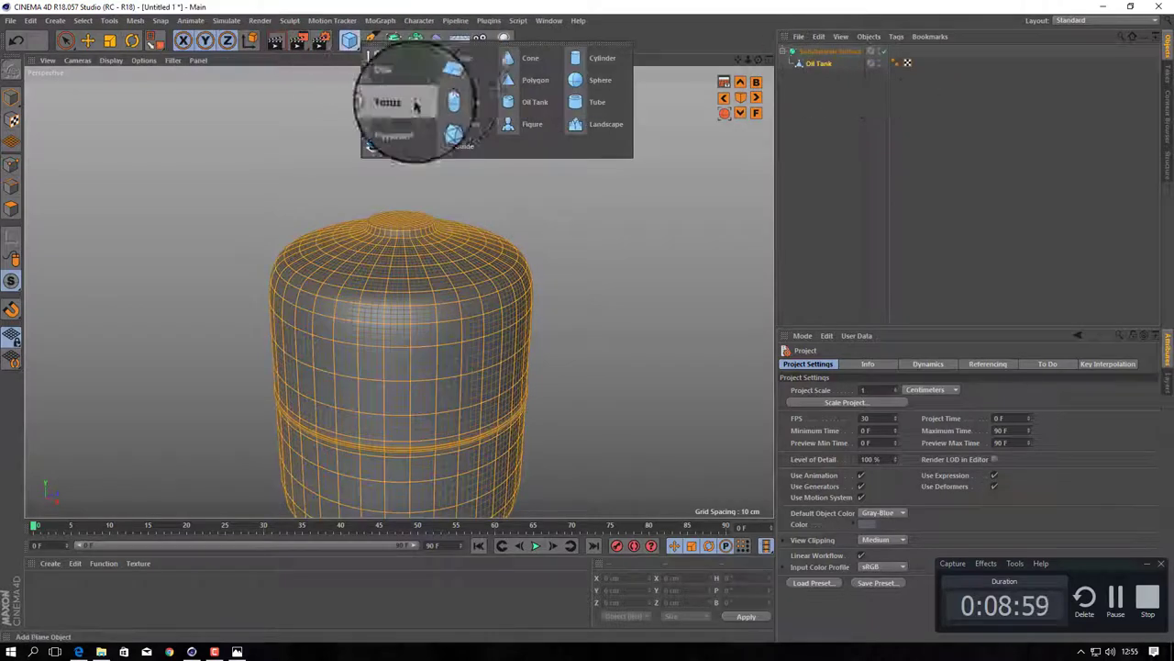
{"action": "left_click", "coordinate": [406, 79]}
{"action": "key", "text": "t"}
{"action": "left_click", "coordinate": [88, 40]}
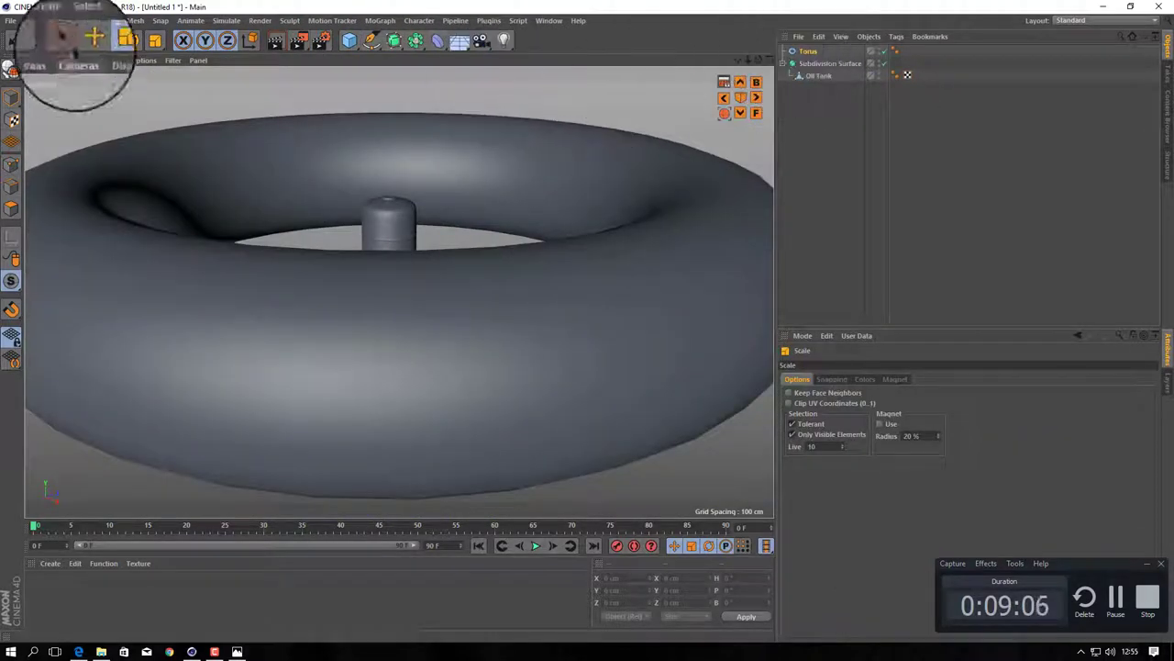
{"action": "scroll", "coordinate": [367, 196], "scroll_direction": "up", "scroll_amount": 5}
{"action": "scroll", "coordinate": [393, 152], "scroll_direction": "up", "scroll_amount": 3}
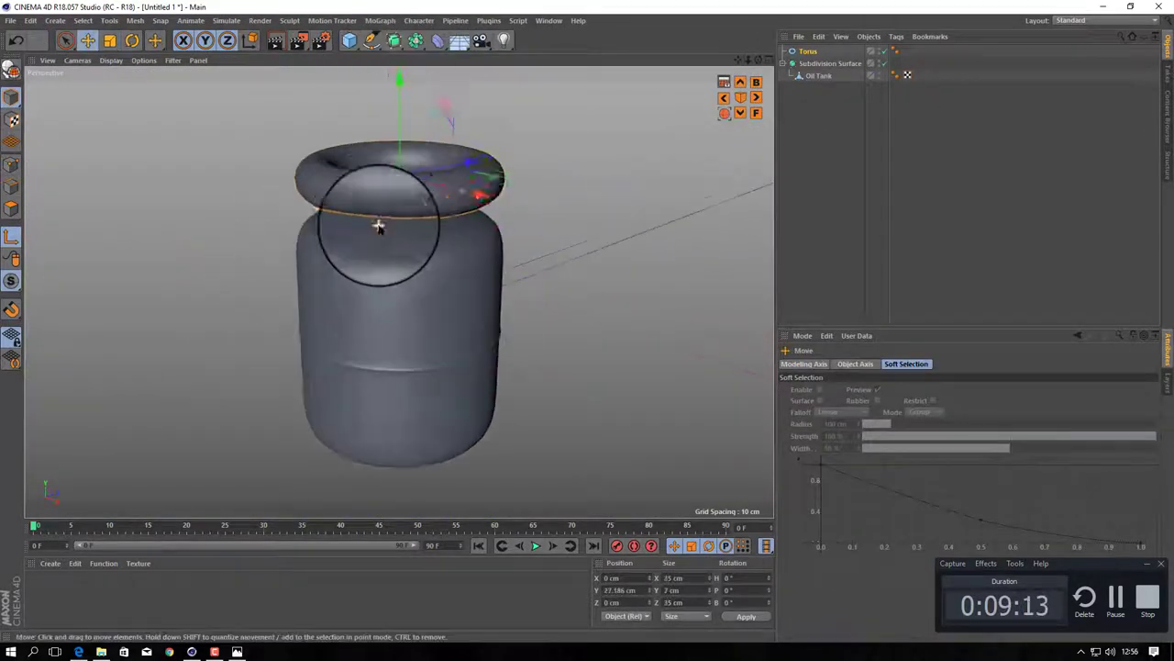
{"action": "left_click_drag", "start_coordinate": [380, 223], "coordinate": [394, 241]}
{"action": "key", "text": "t"}
- Set the torus Pipe Radius to 1 cm and Pipe Segments to 9, then make it editable
{"action": "left_click", "coordinate": [807, 51]}
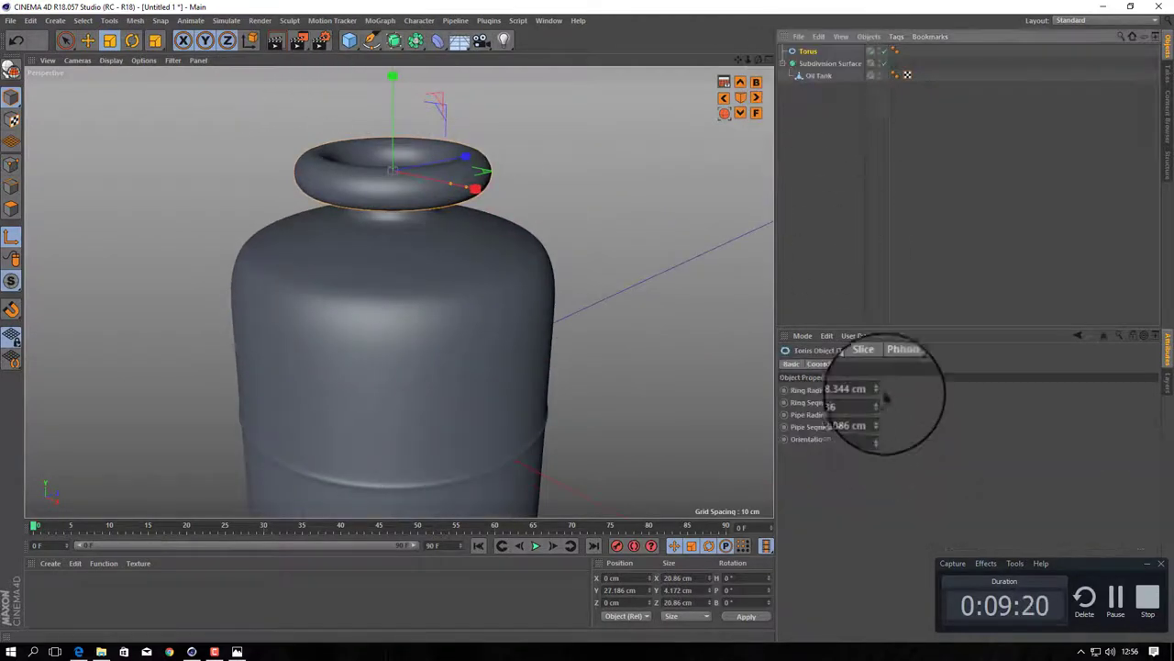
{"action": "left_click_drag", "start_coordinate": [877, 411], "coordinate": [878, 414]}
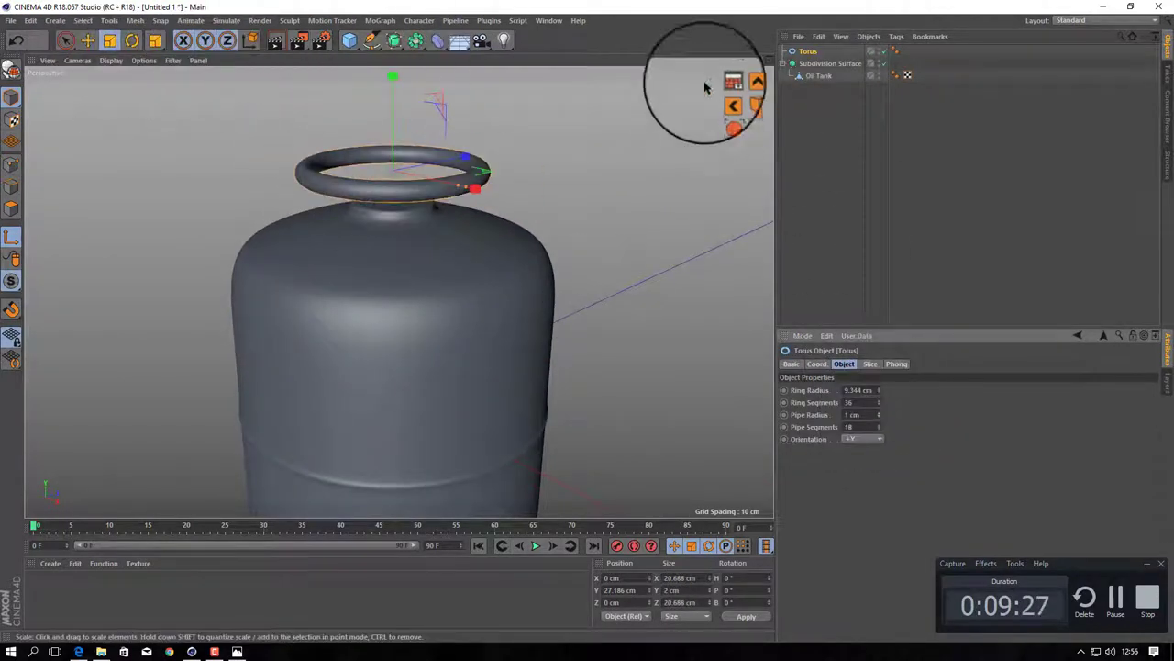
{"action": "left_click_drag", "start_coordinate": [581, 320], "coordinate": [367, 183], "text": "alt"}
{"action": "left_click", "coordinate": [88, 40]}
{"action": "scroll", "coordinate": [420, 197], "scroll_direction": "up", "scroll_amount": 3}
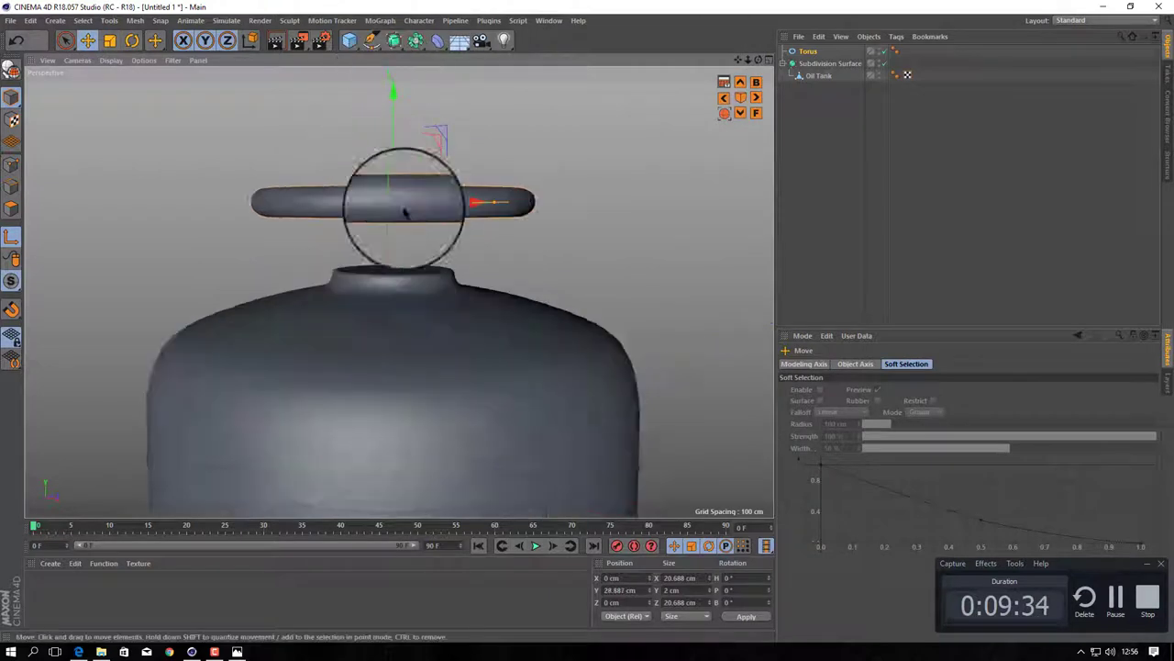
{"action": "left_click", "coordinate": [419, 196]}
{"action": "left_click_drag", "start_coordinate": [878, 425], "coordinate": [878, 426]}
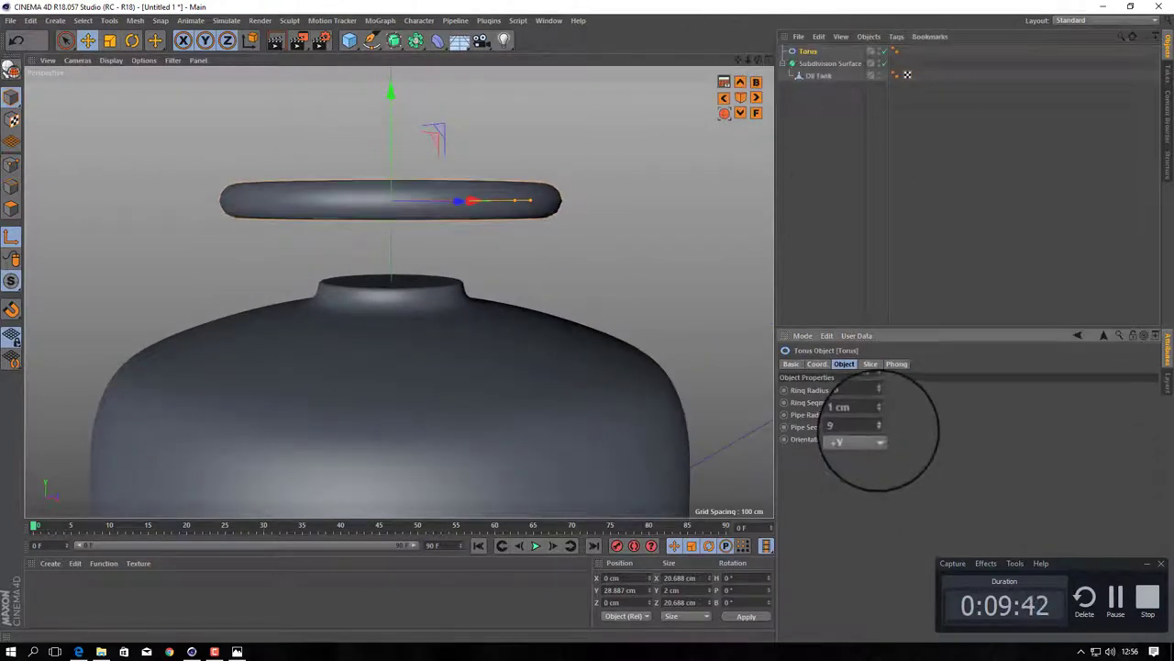
{"action": "left_click", "coordinate": [18, 69]}
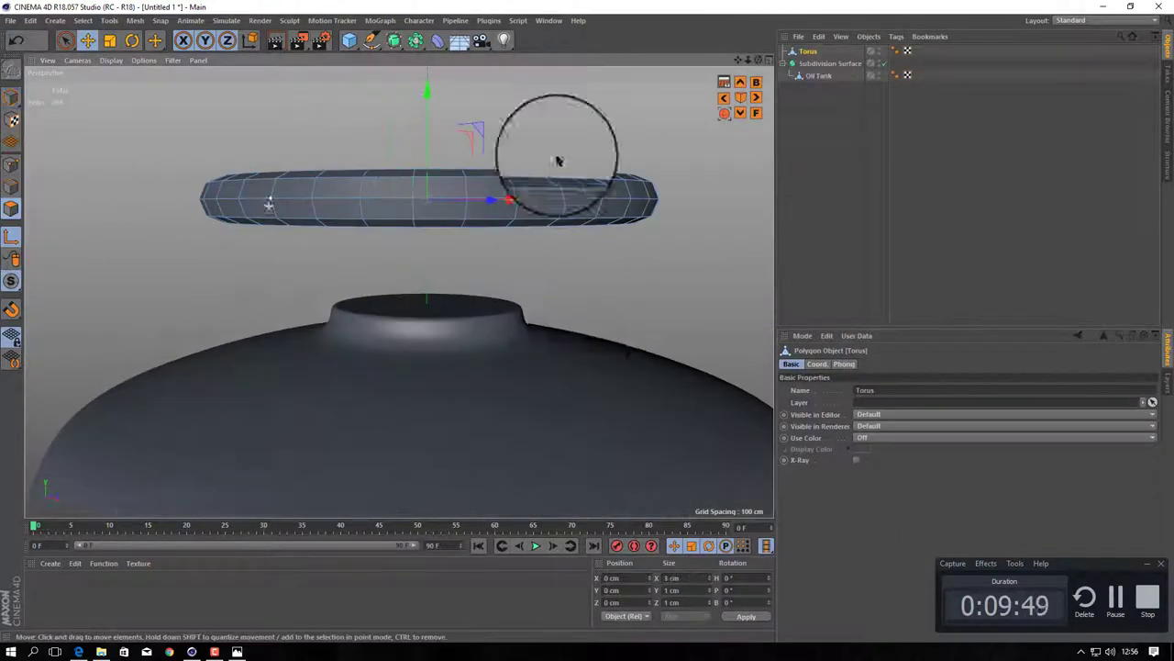
- Duplicate the torus into a hidden spare copy, Torus.1
{"action": "mouse_move", "coordinate": [555, 152]}
{"action": "left_mouse_down", "text": "alt"}
{"action": "mouse_move", "coordinate": [480, 101]}
{"action": "mouse_move", "coordinate": [294, 144]}
{"action": "left_mouse_up", "text": "alt"}
{"action": "scroll", "coordinate": [432, 189], "scroll_direction": "down", "scroll_amount": 5}
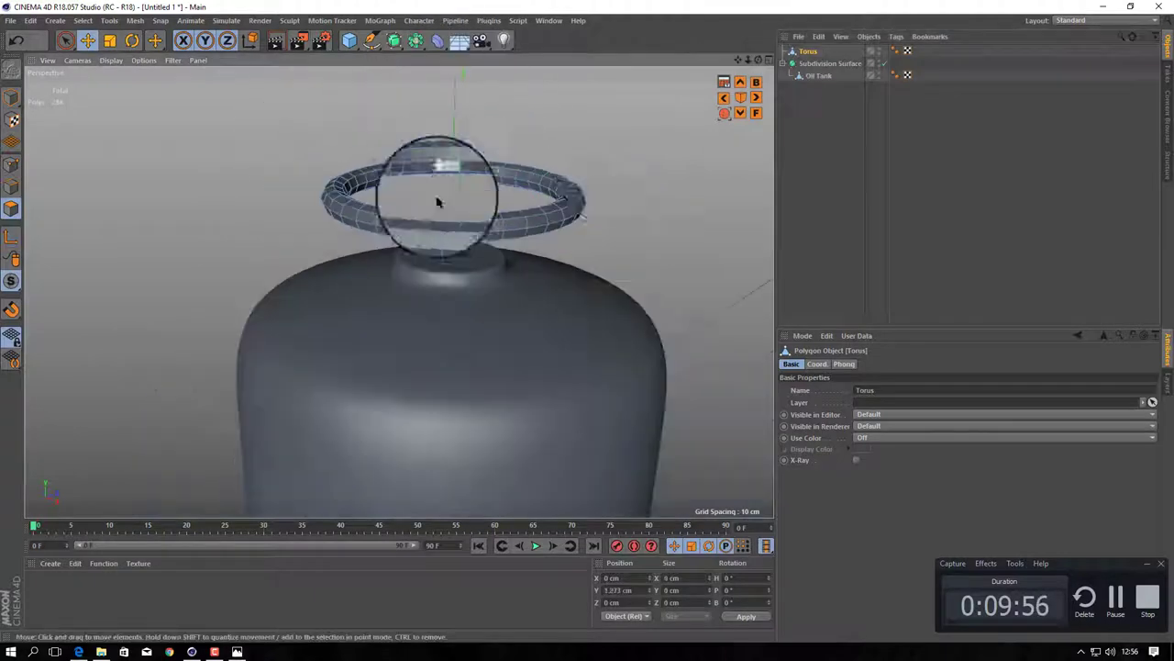
{"action": "left_click_drag", "start_coordinate": [432, 189], "coordinate": [524, 162], "text": "alt"}
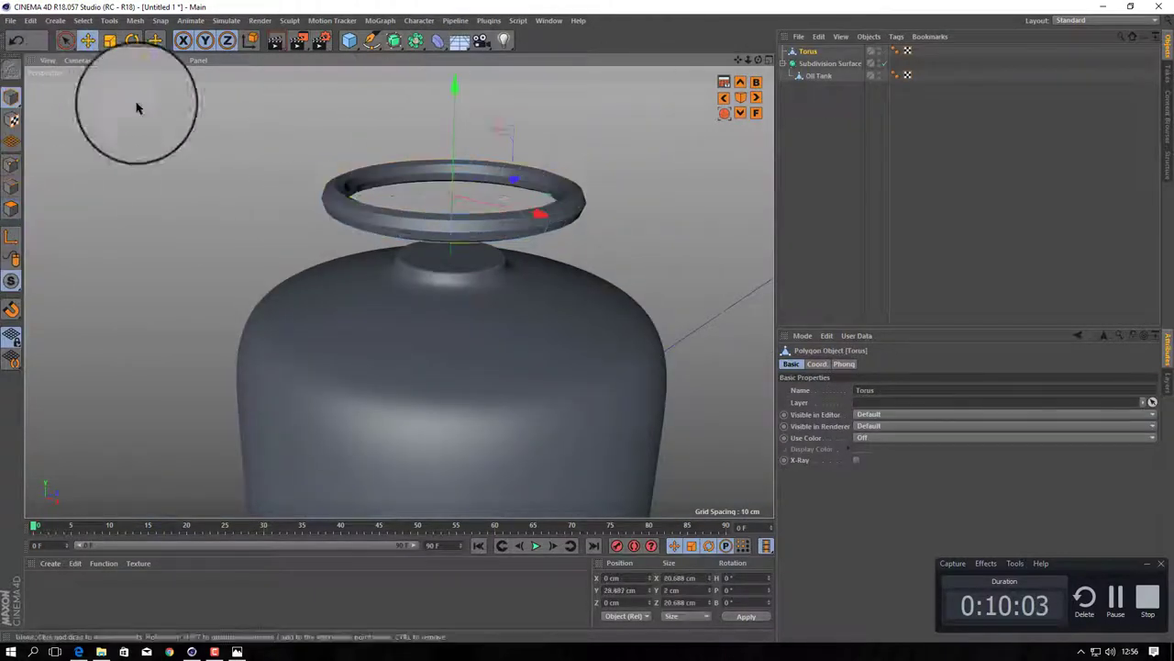
{"action": "left_click_drag", "start_coordinate": [454, 92], "coordinate": [454, 13], "text": "ctrl"}
{"action": "left_click", "coordinate": [871, 50]}
- Loop-select the ring's lower edges and pull them down around the tank neck into a 7.33 cm collar
{"action": "left_click", "coordinate": [12, 210]}
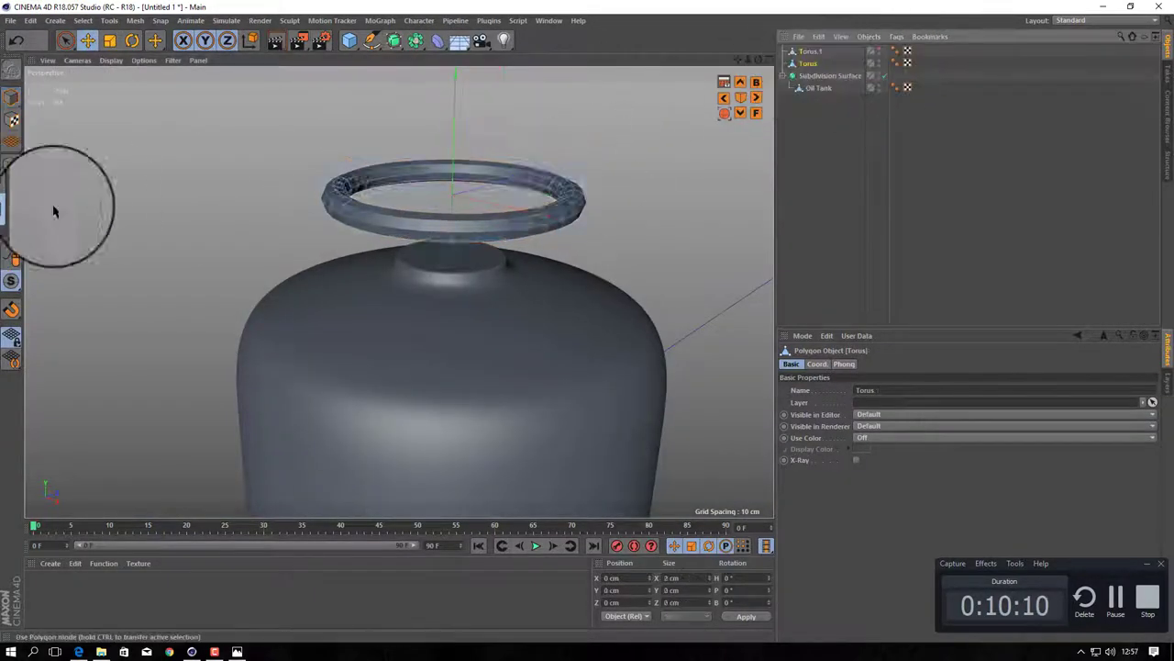
{"action": "scroll", "coordinate": [275, 202], "scroll_direction": "up", "scroll_amount": 2}
{"action": "right_click", "coordinate": [610, 163]}
{"action": "left_click", "coordinate": [656, 221]}
{"action": "left_click", "coordinate": [591, 228]}
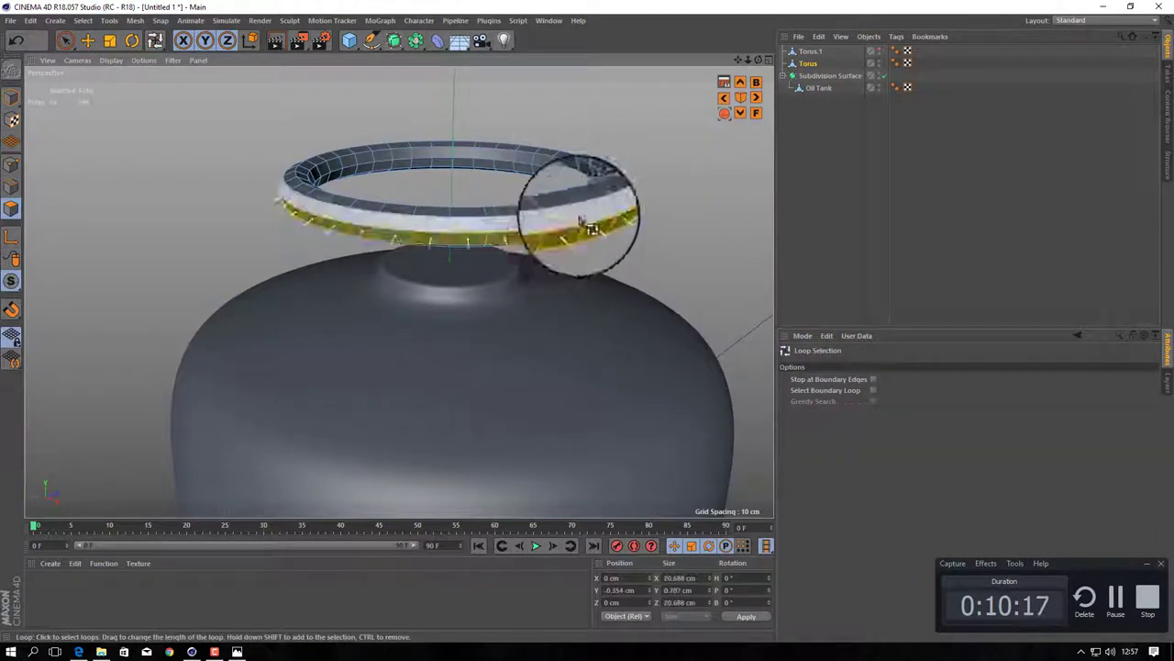
{"action": "left_click_drag", "start_coordinate": [592, 227], "coordinate": [538, 241], "text": "alt"}
{"action": "left_click", "coordinate": [608, 267], "text": "shift"}
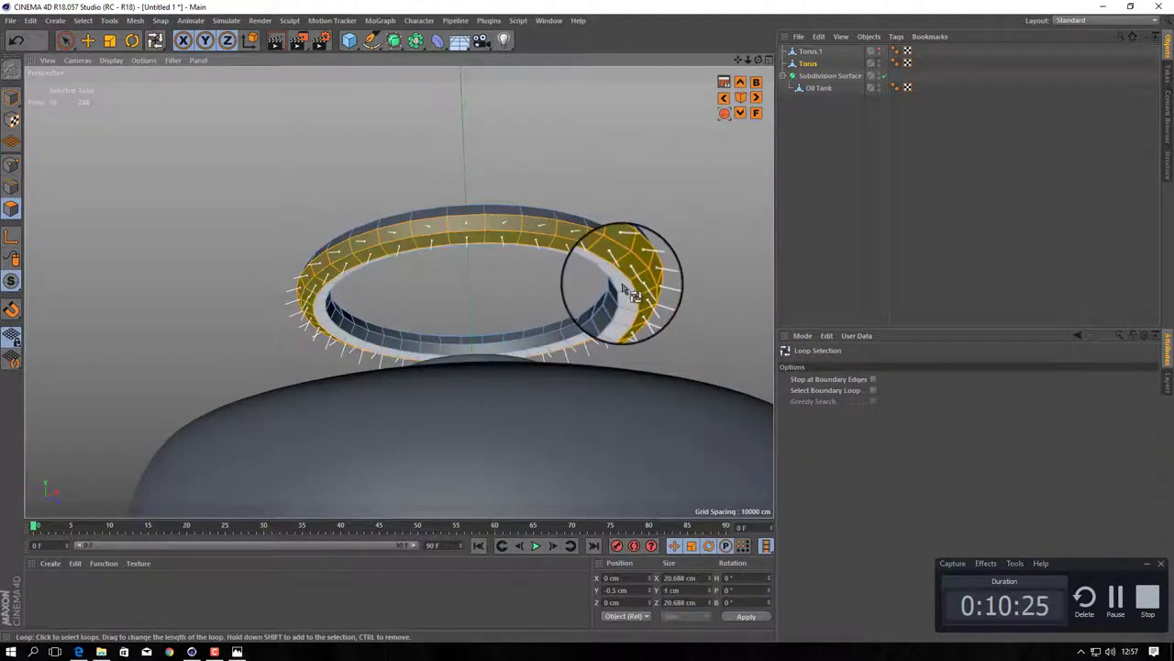
{"action": "left_click_drag", "start_coordinate": [679, 275], "coordinate": [236, 196], "text": "alt"}
{"action": "left_click_drag", "start_coordinate": [406, 236], "coordinate": [487, 270], "text": "alt"}
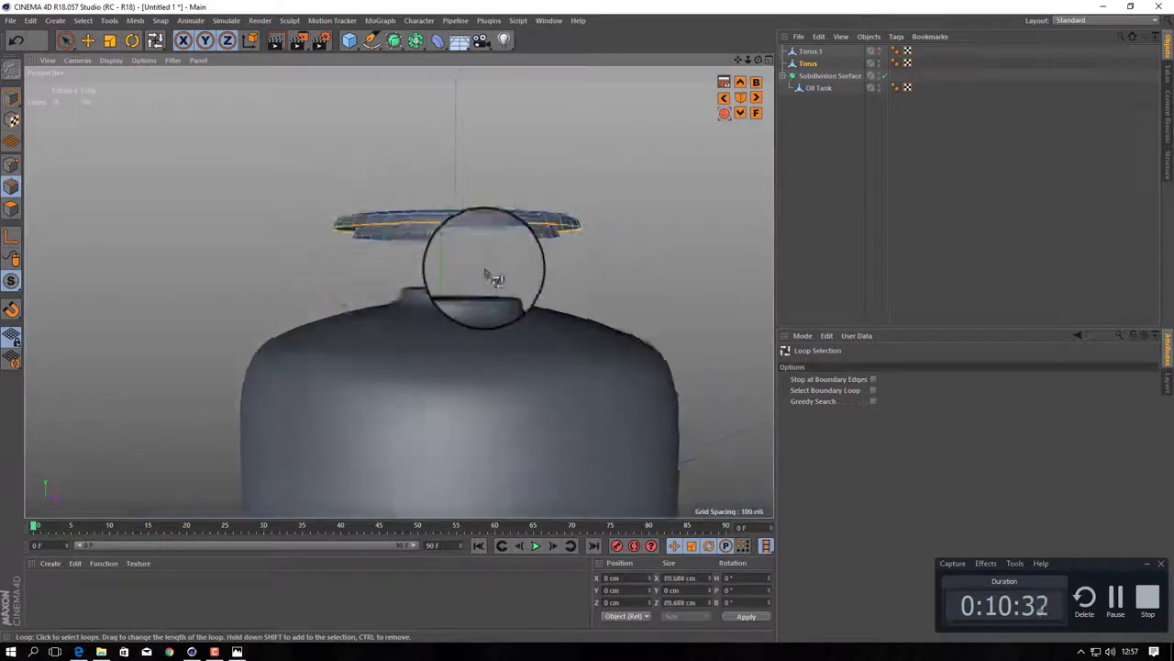
{"action": "key", "text": "e"}
{"action": "mouse_move", "coordinate": [475, 161]}
{"action": "left_mouse_down"}
{"action": "mouse_move", "coordinate": [456, 202]}
{"action": "mouse_move", "coordinate": [516, 270]}
{"action": "left_mouse_up"}
- Edge Cut the collar's vertical edges with 4 subdivisions to add horizontal rings
{"action": "key", "text": "u"}
{"action": "key", "text": "b"}
{"action": "right_click", "coordinate": [712, 220]}
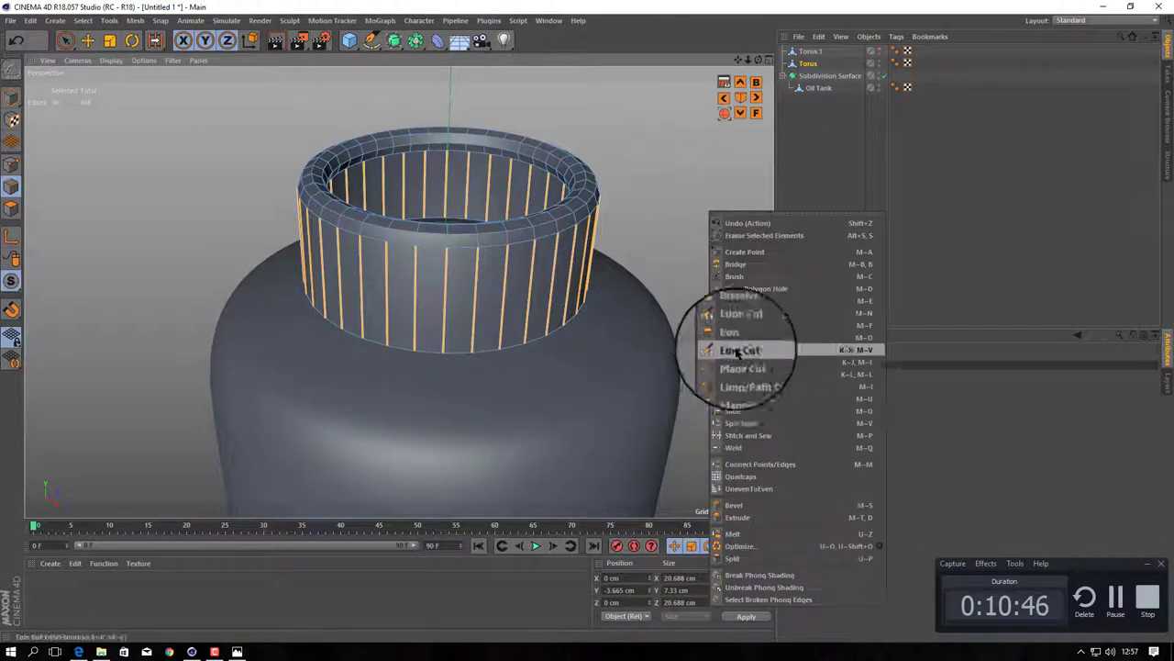
{"action": "left_click", "coordinate": [739, 351]}
{"action": "left_click_drag", "start_coordinate": [642, 288], "coordinate": [761, 52], "text": "alt"}
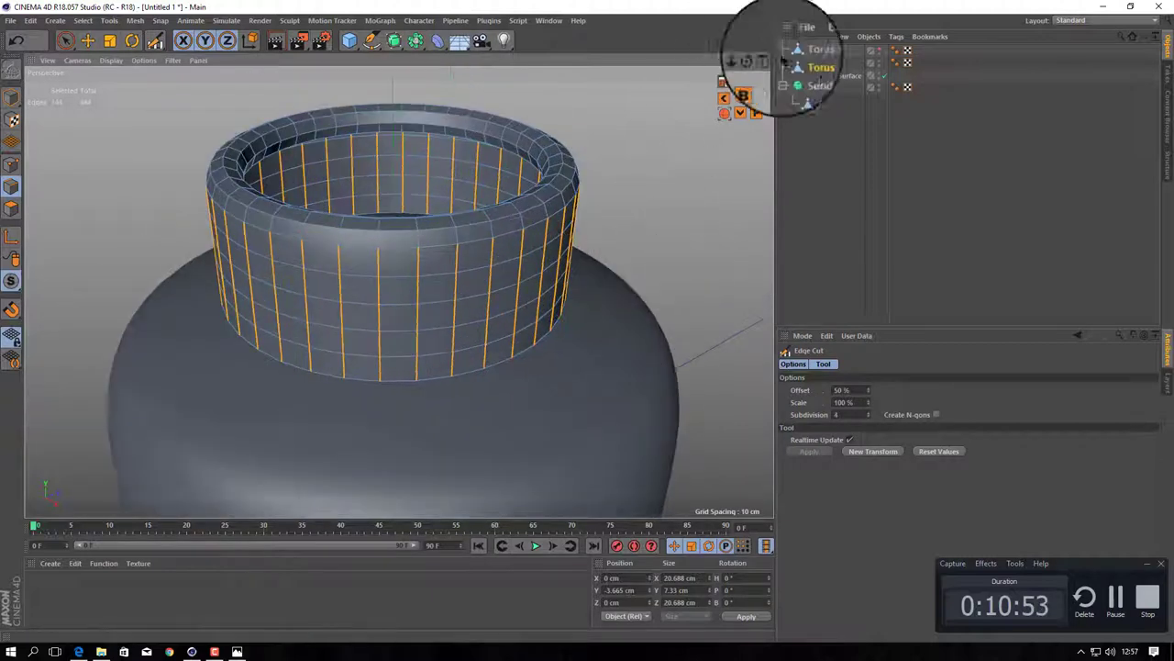
- Put the collar under Subdivision Surface.1, hide the Oil Tank, and view it from the front
{"action": "left_click", "coordinate": [394, 40], "text": "alt"}
{"action": "left_click_drag", "start_coordinate": [569, 179], "coordinate": [577, 328], "text": "alt"}
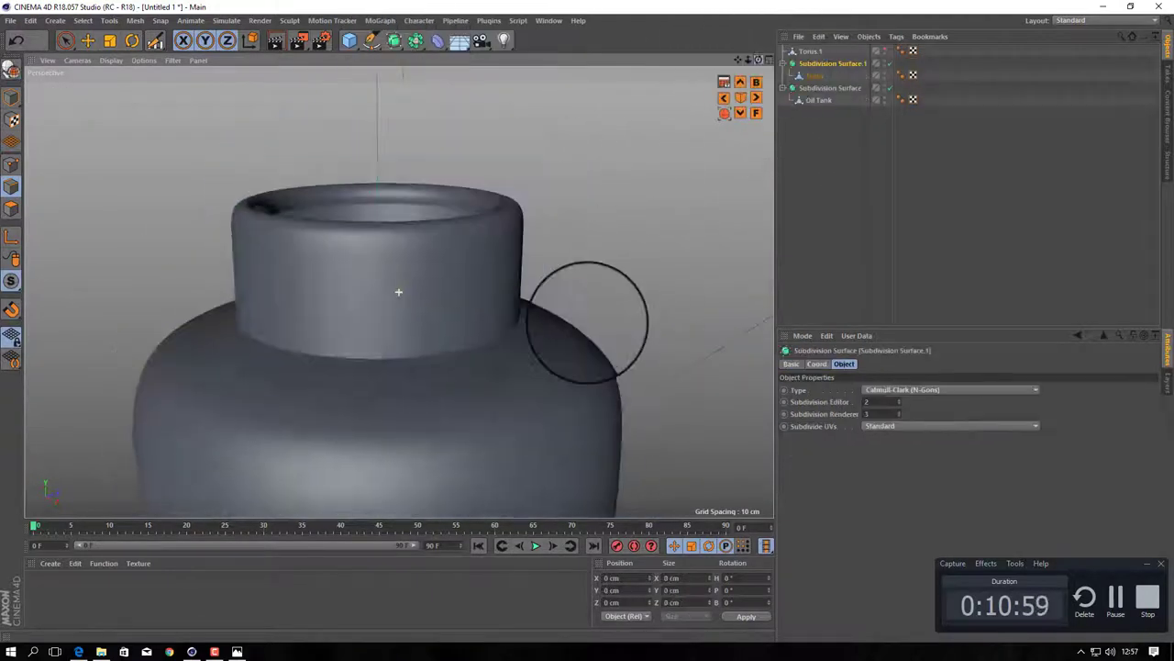
{"action": "left_click", "coordinate": [884, 97]}
{"action": "left_click", "coordinate": [812, 75]}
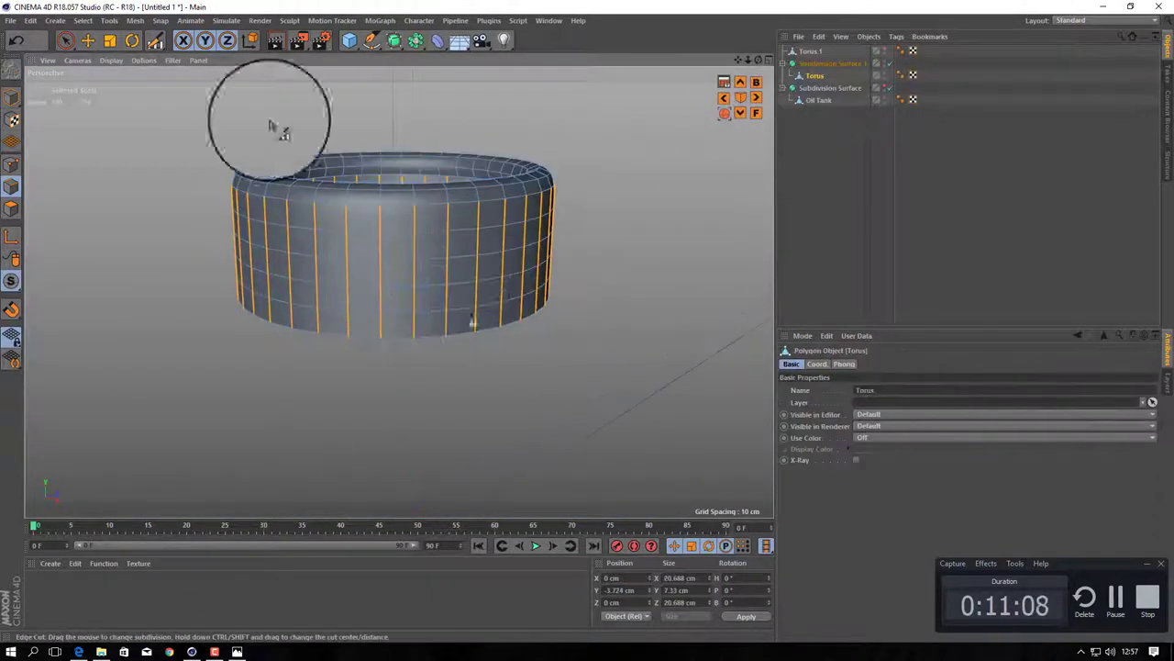
{"action": "left_click", "coordinate": [756, 112]}
{"action": "scroll", "coordinate": [419, 275], "scroll_direction": "up", "scroll_amount": 5}
{"action": "left_click", "coordinate": [64, 41]}
- Select and remove polygons from the collar's lower wall in Front view
{"action": "left_click", "coordinate": [155, 309]}
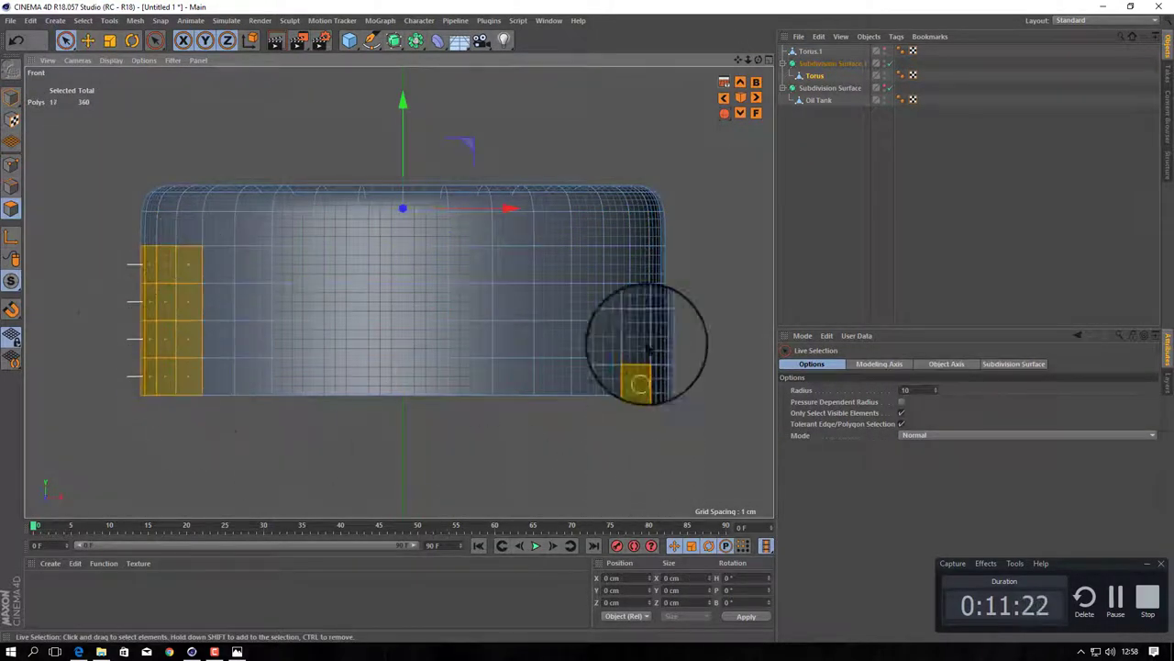
{"action": "mouse_move", "coordinate": [647, 349]}
{"action": "left_mouse_down"}
{"action": "mouse_move", "coordinate": [603, 327]}
{"action": "mouse_move", "coordinate": [667, 422]}
{"action": "mouse_move", "coordinate": [636, 394]}
{"action": "mouse_move", "coordinate": [475, 479]}
{"action": "mouse_move", "coordinate": [276, 320]}
{"action": "mouse_move", "coordinate": [131, 319]}
{"action": "left_mouse_up"}
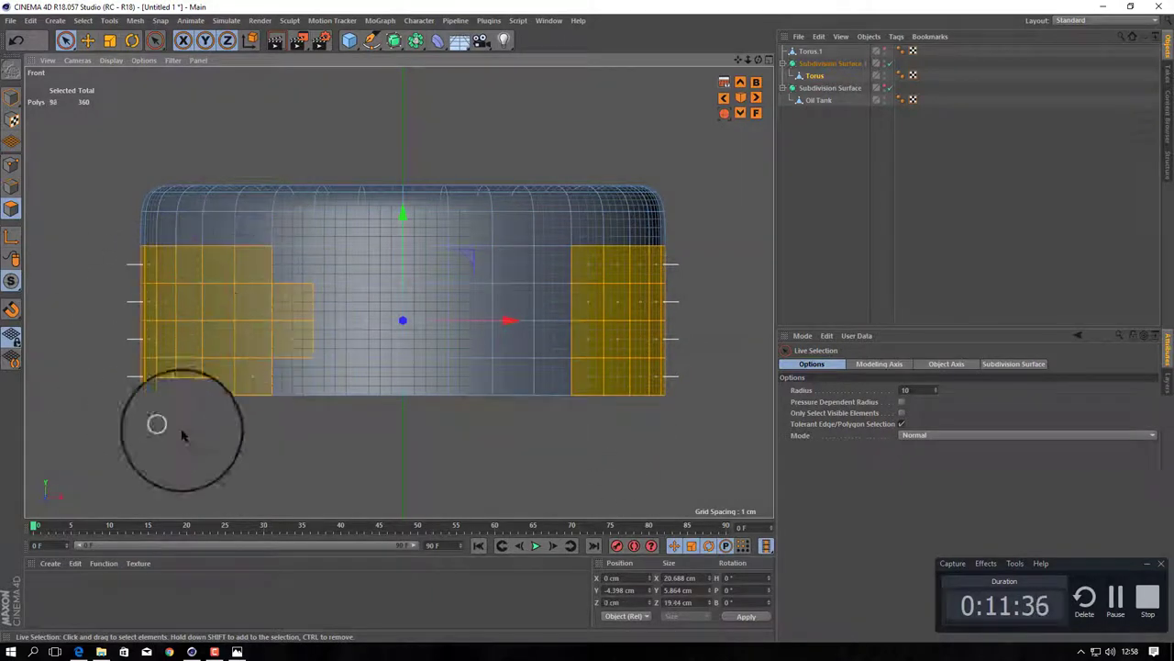
{"action": "key", "text": "ctrl+z"}
{"action": "key", "text": "ctrl+z"}
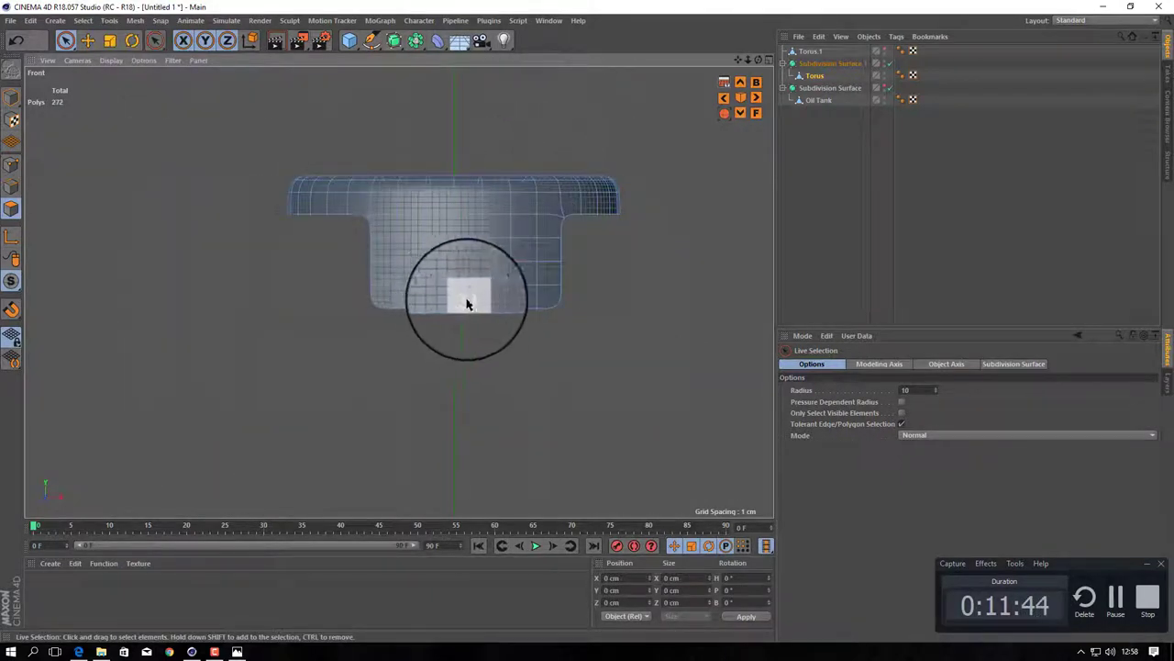
{"action": "left_click", "coordinate": [400, 284]}
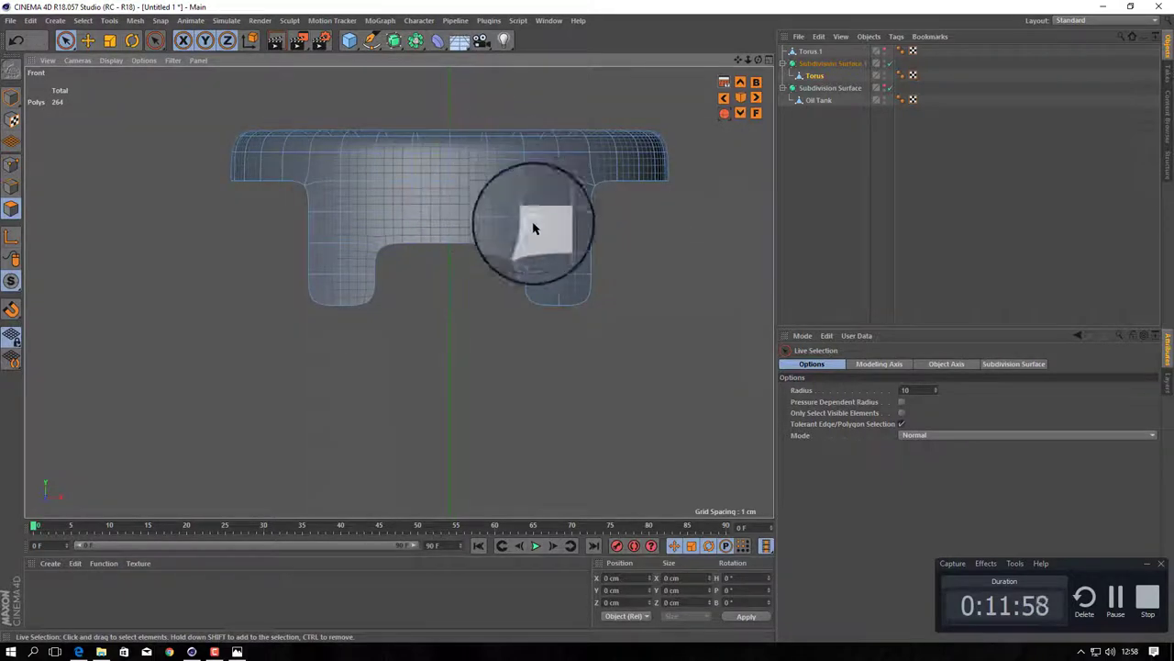
- Slice a straight Line Cut along the collar's bottom, then return to Perspective view
{"action": "right_click", "coordinate": [170, 338]}
{"action": "left_click", "coordinate": [275, 312]}
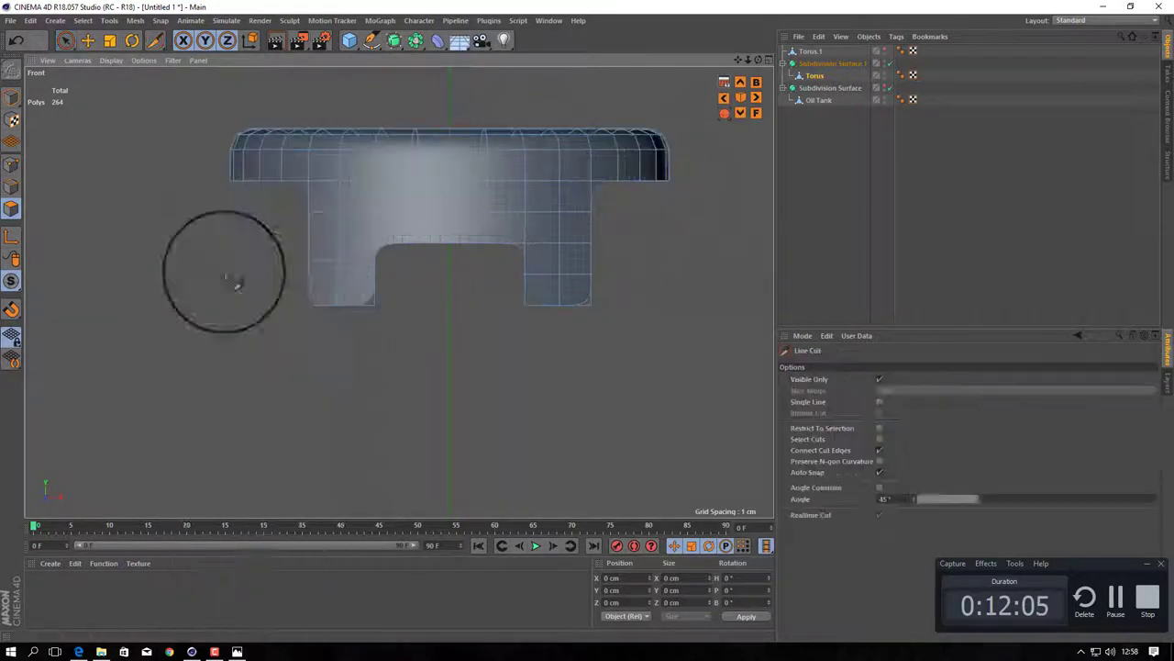
{"action": "scroll", "coordinate": [685, 335], "scroll_direction": "up", "scroll_amount": 2}
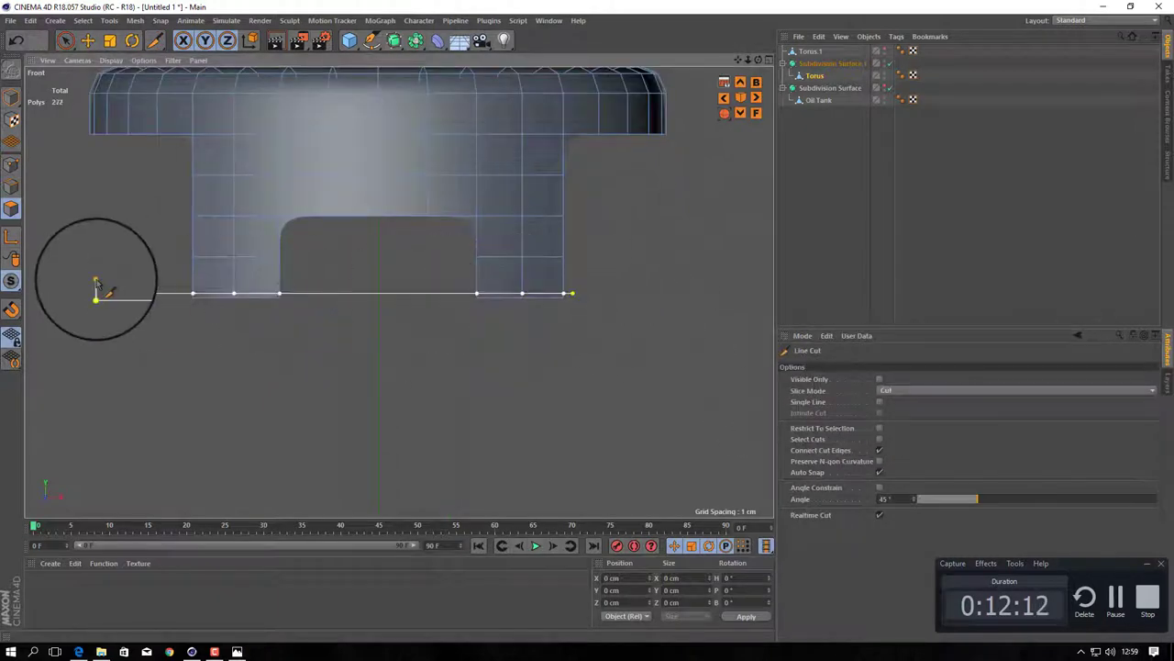
{"action": "key", "text": "space"}
{"action": "scroll", "coordinate": [138, 284], "scroll_direction": "down", "scroll_amount": 2}
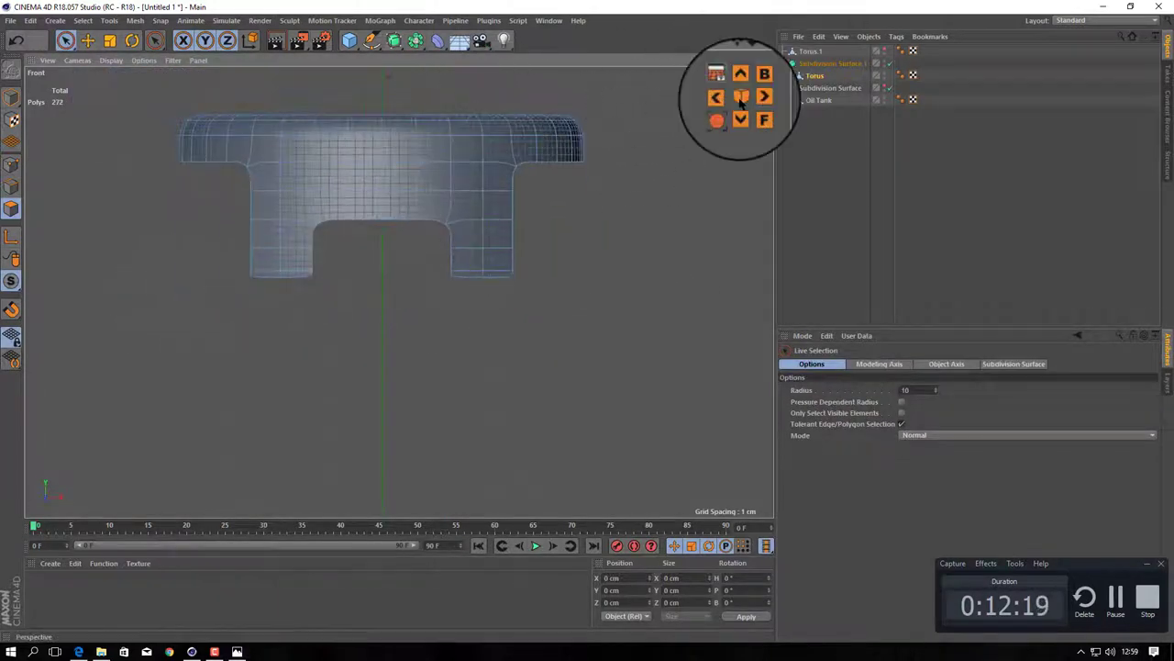
{"action": "left_click", "coordinate": [741, 97]}
{"action": "scroll", "coordinate": [401, 241], "scroll_direction": "up", "scroll_amount": 5}
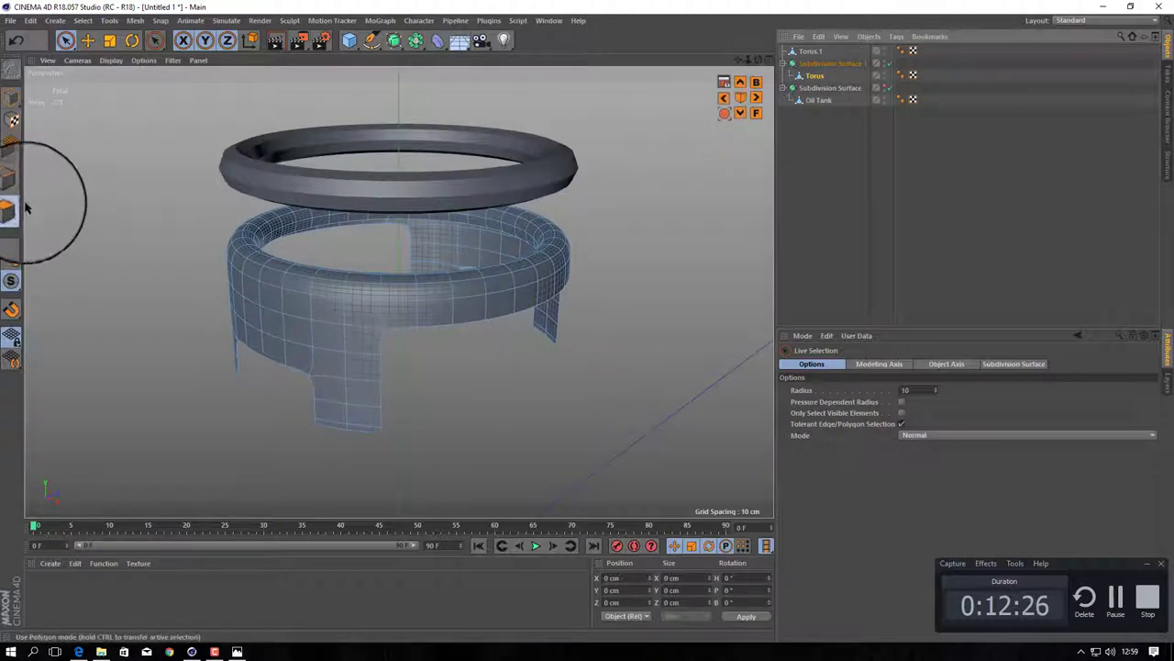
- Lower the spare ring onto the collar top and turn off the collar's smoothing
{"action": "left_click", "coordinate": [367, 166]}
{"action": "left_click", "coordinate": [12, 96]}
{"action": "key", "text": "e"}
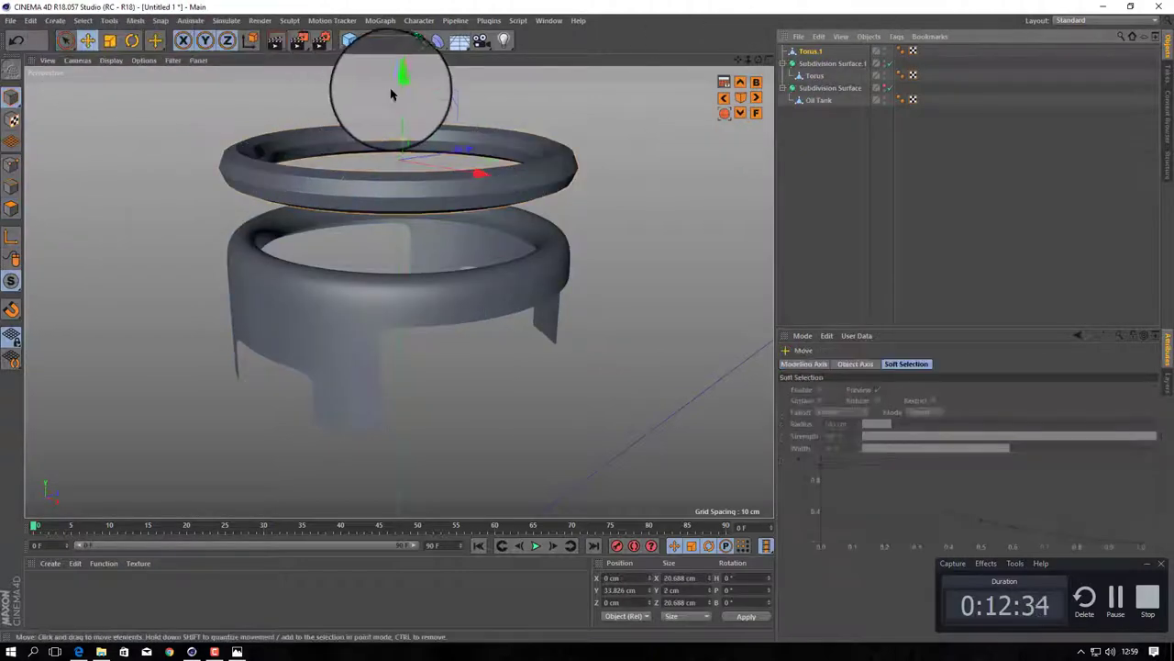
{"action": "left_click_drag", "start_coordinate": [392, 81], "coordinate": [415, 195]}
{"action": "scroll", "coordinate": [511, 320], "scroll_direction": "up", "scroll_amount": 5}
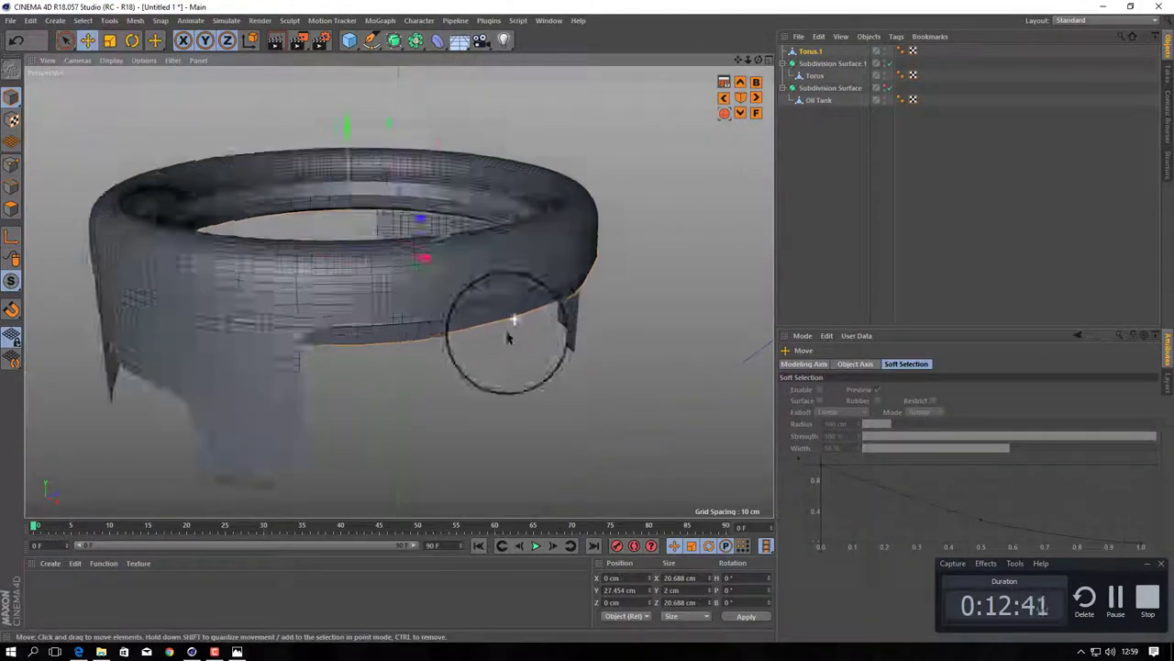
{"action": "left_click", "coordinate": [888, 63]}
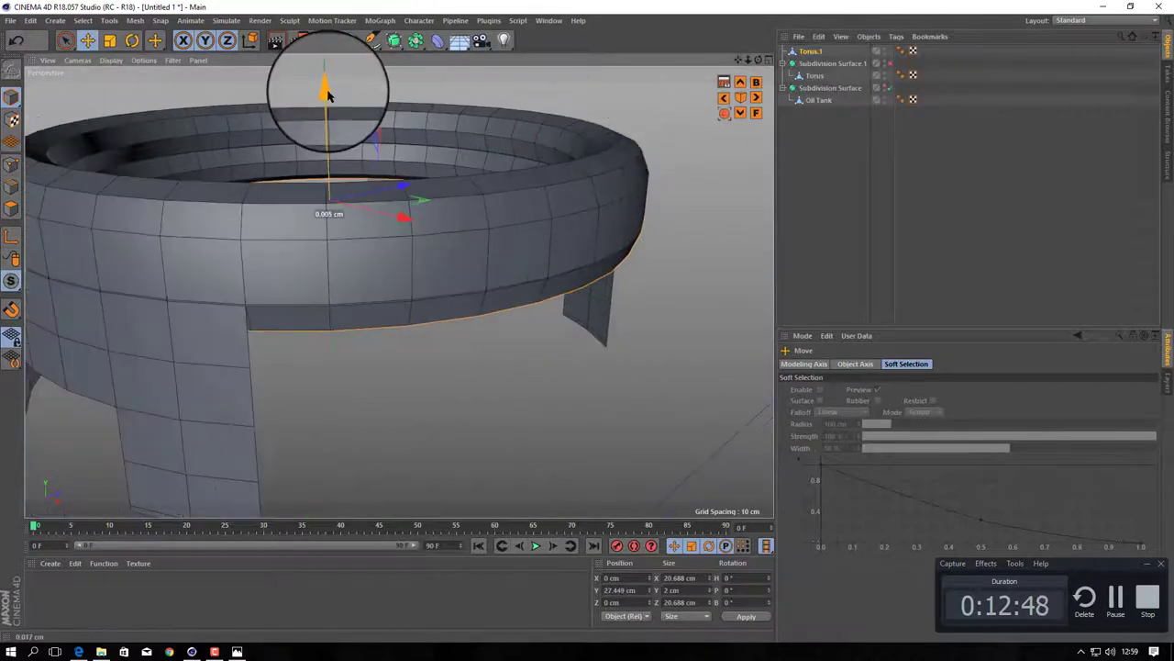
- Loop-select the polygons around the top of the collar
{"action": "scroll", "coordinate": [388, 184], "scroll_direction": "up", "scroll_amount": 3}
{"action": "scroll", "coordinate": [388, 183], "scroll_direction": "down", "scroll_amount": 3}
{"action": "left_click_drag", "start_coordinate": [388, 183], "coordinate": [454, 226], "text": "alt"}
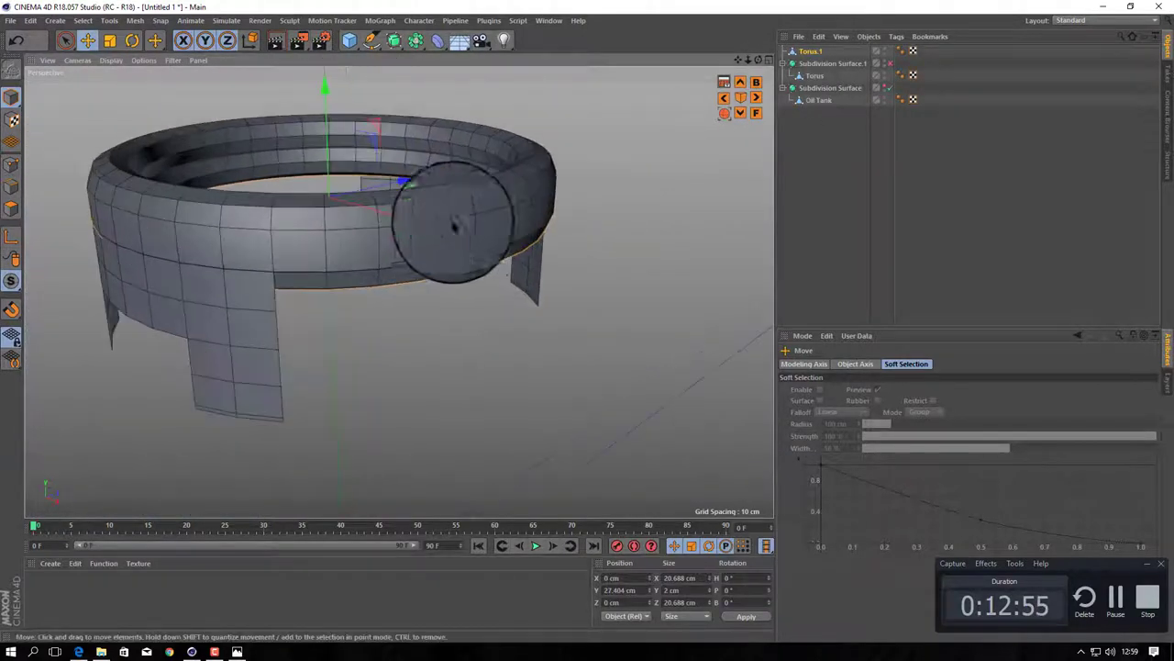
{"action": "left_click", "coordinate": [809, 79]}
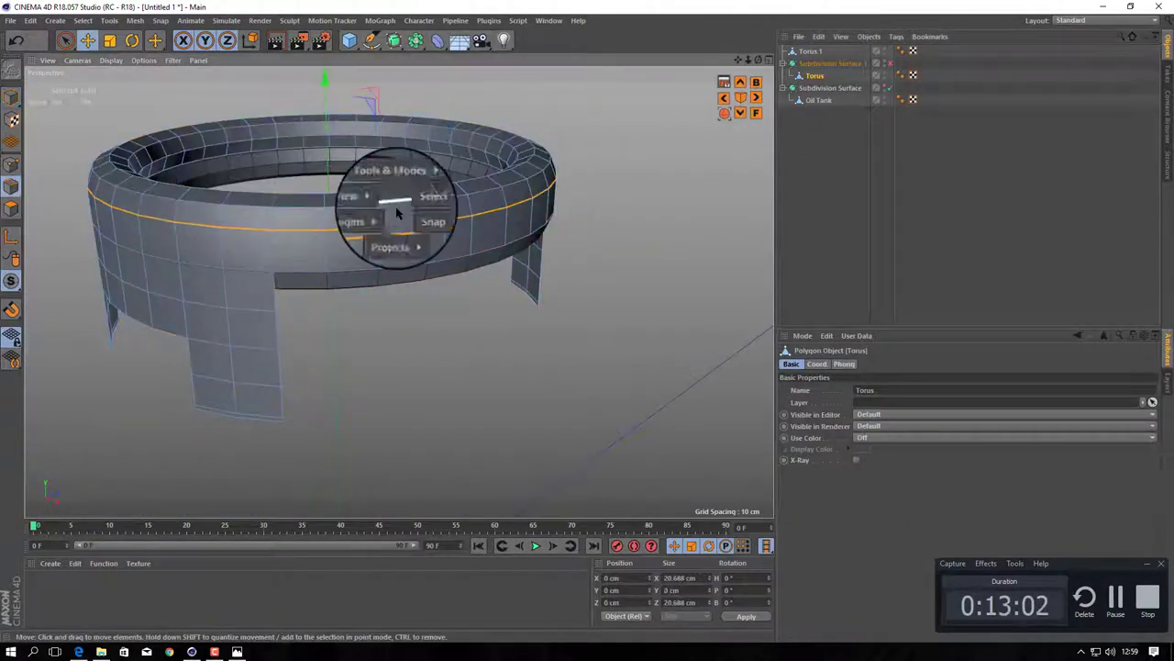
{"action": "mouse_move", "coordinate": [433, 196]}
{"action": "left_click", "coordinate": [446, 263]}
{"action": "left_click", "coordinate": [321, 138]}
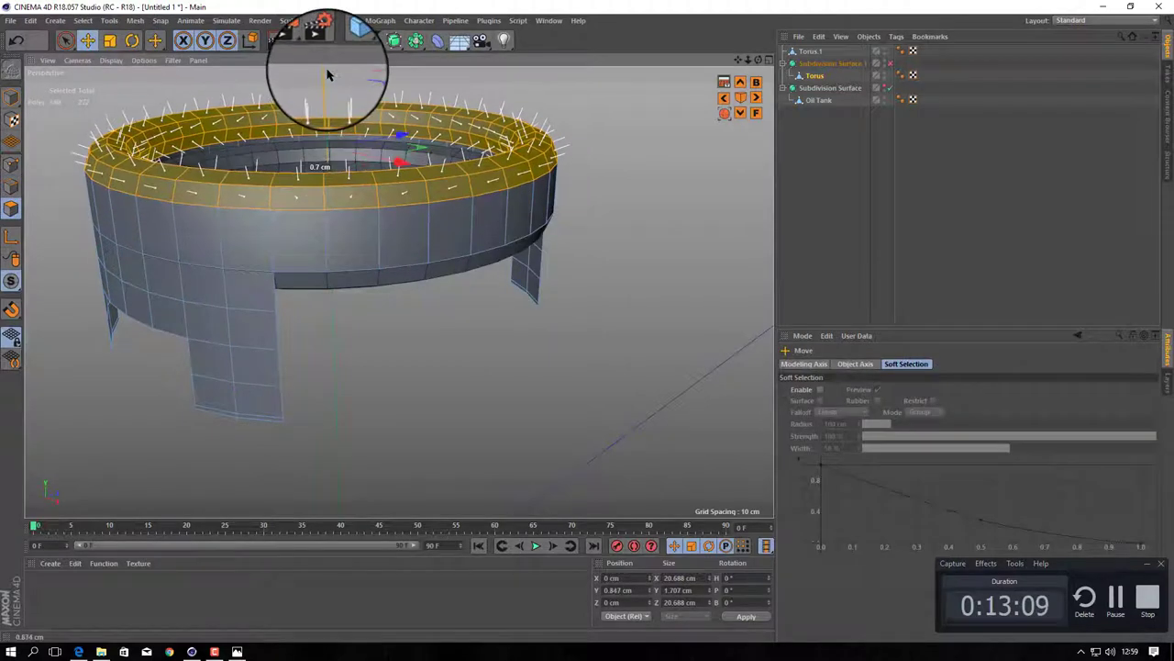
- Ring-select the vertical edges around the collar's upper band for an Edge Cut
{"action": "left_click", "coordinate": [11, 186]}
{"action": "key", "text": "v"}
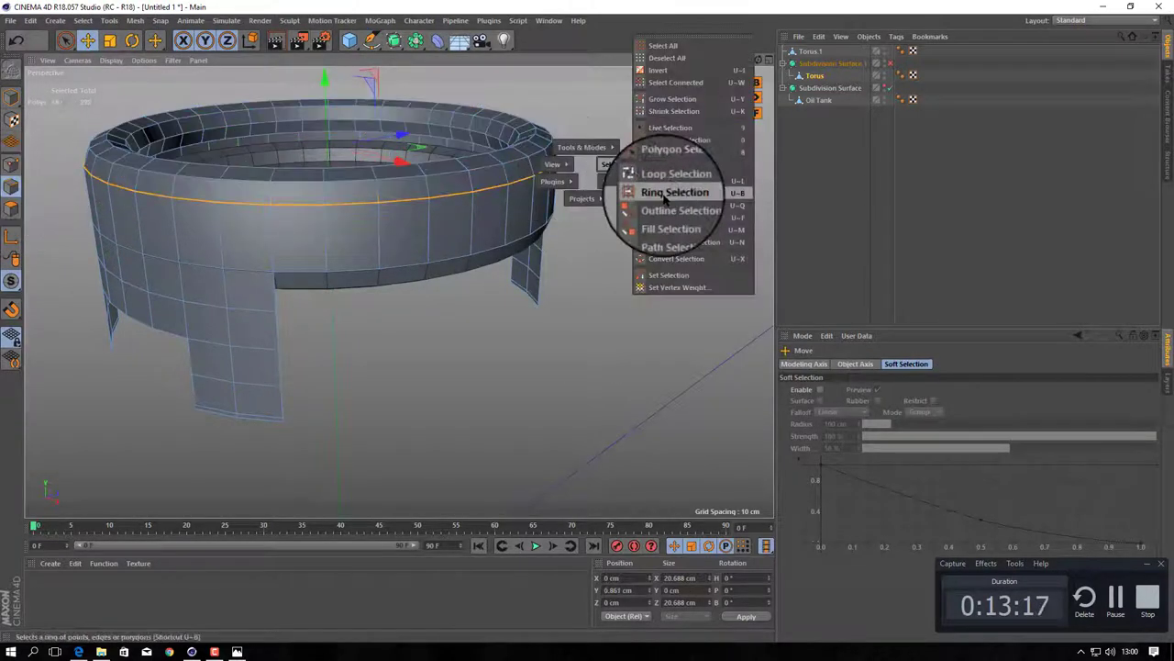
{"action": "left_click", "coordinate": [665, 196]}
{"action": "left_click", "coordinate": [541, 207]}
{"action": "key", "text": "m"}
{"action": "left_click", "coordinate": [631, 280]}
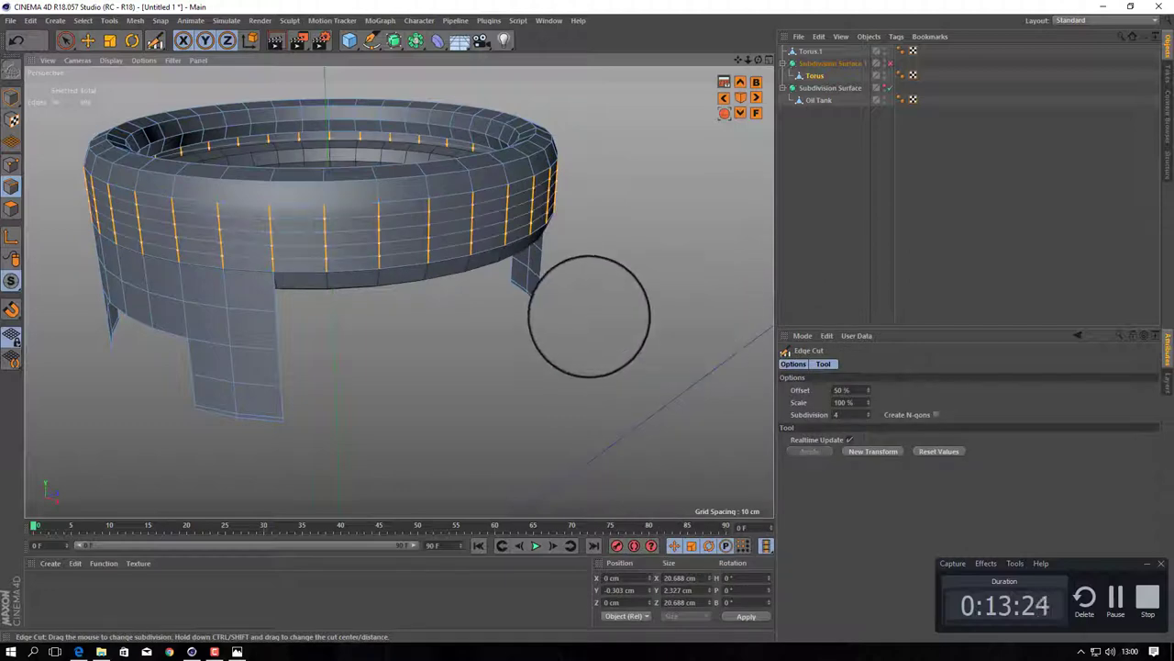
- Paint a polygon strip along Torus.1's lower band, then orbit around to the ring's far side
{"action": "left_click_drag", "start_coordinate": [586, 321], "coordinate": [467, 113], "text": "alt"}
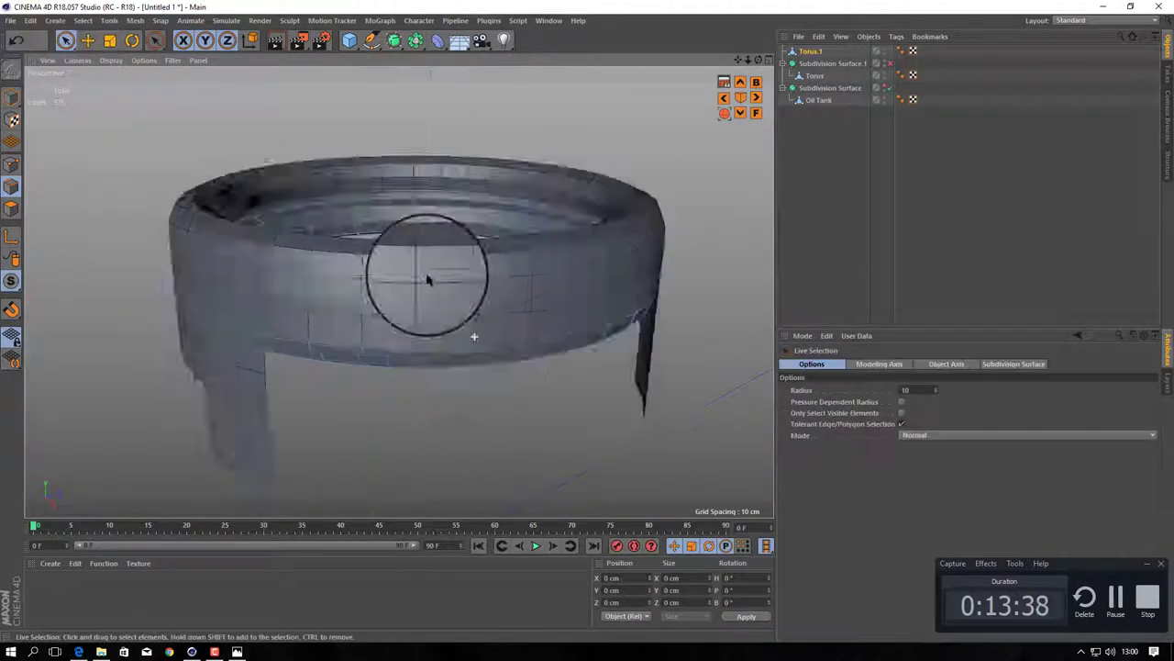
{"action": "left_click_drag", "start_coordinate": [395, 321], "coordinate": [520, 362]}
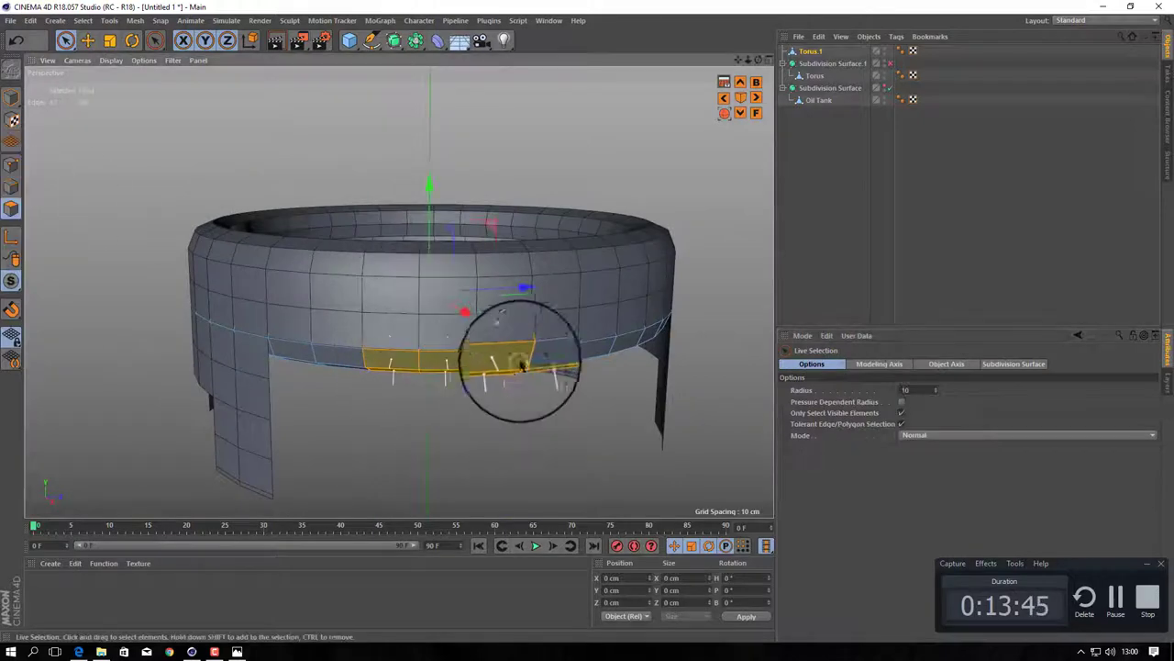
{"action": "mouse_move", "coordinate": [600, 356]}
{"action": "left_mouse_down", "text": "alt"}
{"action": "mouse_move", "coordinate": [498, 309]}
{"action": "mouse_move", "coordinate": [624, 283]}
{"action": "mouse_move", "coordinate": [526, 304]}
{"action": "mouse_move", "coordinate": [576, 220]}
{"action": "left_mouse_up", "text": "alt"}
{"action": "scroll", "coordinate": [633, 241], "scroll_direction": "up", "scroll_amount": 5}
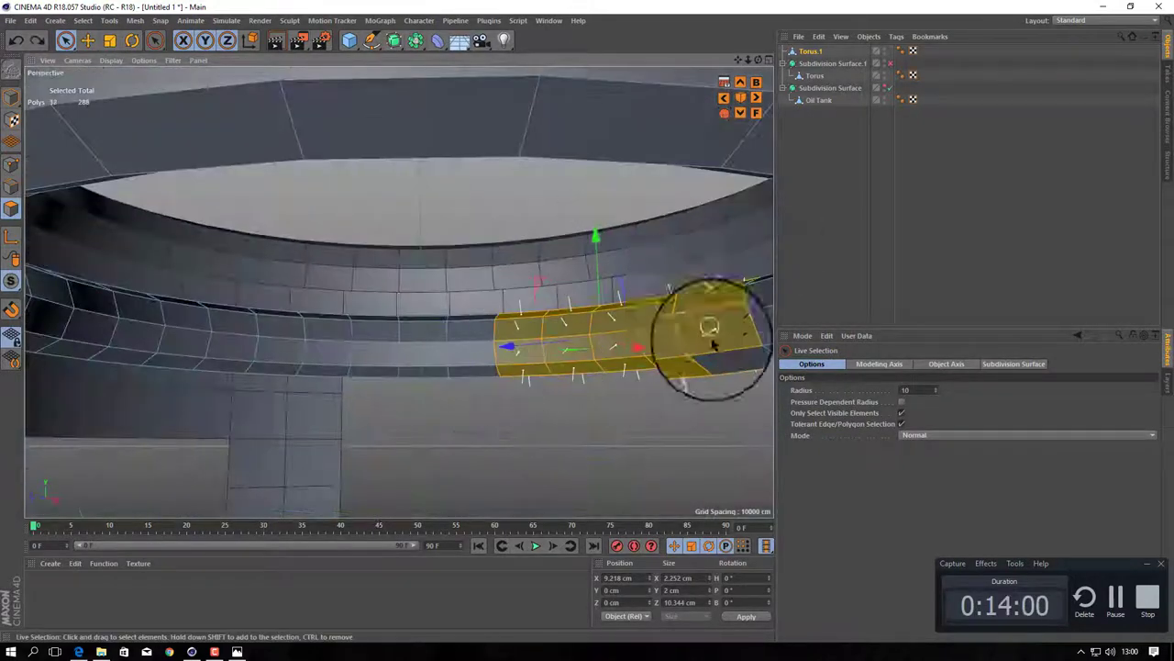
{"action": "scroll", "coordinate": [714, 343], "scroll_direction": "down", "scroll_amount": 5}
{"action": "mouse_move", "coordinate": [739, 296]}
{"action": "left_mouse_down", "text": "alt"}
{"action": "mouse_move", "coordinate": [417, 284]}
{"action": "mouse_move", "coordinate": [666, 425]}
{"action": "mouse_move", "coordinate": [640, 378]}
{"action": "left_mouse_up", "text": "alt"}
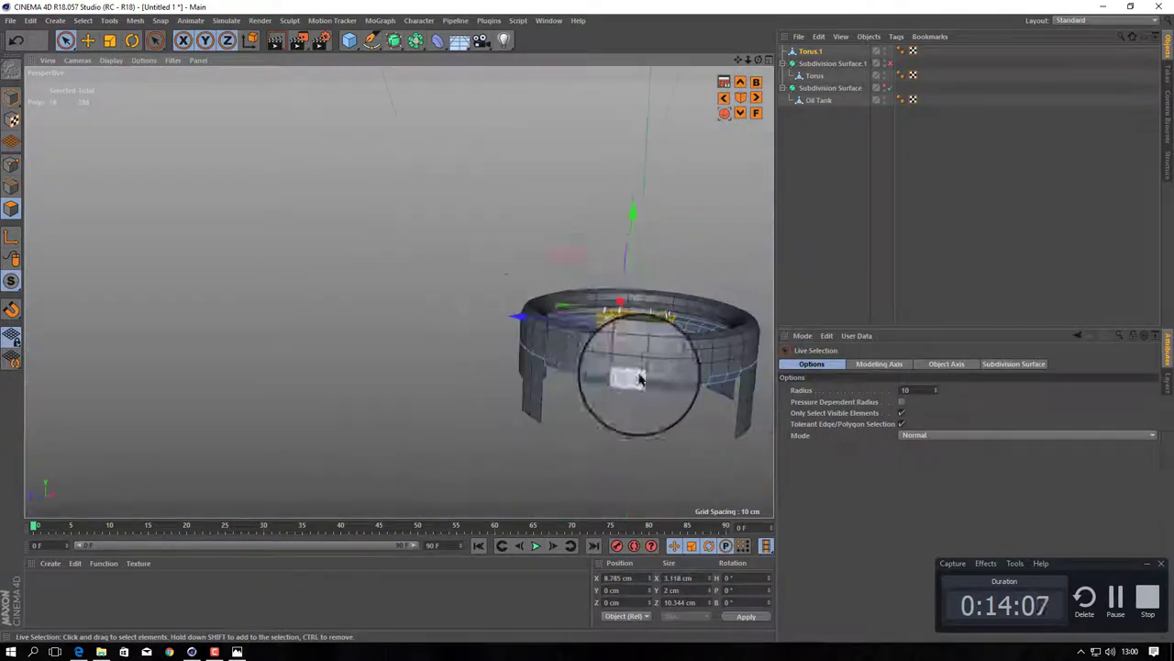
{"action": "mouse_move", "coordinate": [572, 347]}
{"action": "left_mouse_down", "text": "alt"}
{"action": "mouse_move", "coordinate": [660, 257]}
{"action": "mouse_move", "coordinate": [670, 392]}
{"action": "left_mouse_up", "text": "alt"}
{"action": "mouse_move", "coordinate": [633, 439]}
{"action": "left_mouse_down", "text": "alt"}
{"action": "mouse_move", "coordinate": [446, 474]}
{"action": "mouse_move", "coordinate": [636, 137]}
{"action": "mouse_move", "coordinate": [553, 288]}
{"action": "mouse_move", "coordinate": [379, 301]}
{"action": "mouse_move", "coordinate": [489, 118]}
{"action": "mouse_move", "coordinate": [465, 99]}
{"action": "mouse_move", "coordinate": [582, 336]}
{"action": "mouse_move", "coordinate": [655, 157]}
{"action": "mouse_move", "coordinate": [587, 321]}
{"action": "mouse_move", "coordinate": [519, 150]}
{"action": "mouse_move", "coordinate": [568, 144]}
{"action": "mouse_move", "coordinate": [490, 236]}
{"action": "mouse_move", "coordinate": [518, 198]}
{"action": "mouse_move", "coordinate": [480, 265]}
{"action": "mouse_move", "coordinate": [419, 441]}
{"action": "mouse_move", "coordinate": [427, 461]}
{"action": "mouse_move", "coordinate": [592, 321]}
{"action": "mouse_move", "coordinate": [590, 346]}
{"action": "mouse_move", "coordinate": [485, 467]}
{"action": "mouse_move", "coordinate": [584, 320]}
{"action": "mouse_move", "coordinate": [569, 256]}
{"action": "mouse_move", "coordinate": [482, 265]}
{"action": "mouse_move", "coordinate": [517, 189]}
{"action": "mouse_move", "coordinate": [432, 197]}
{"action": "left_mouse_up", "text": "alt"}
- Extend the polygon selection onto the ring's sides and switch to Loop Selection
{"action": "right_click", "coordinate": [569, 257]}
{"action": "left_click", "coordinate": [676, 85]}
{"action": "right_click", "coordinate": [432, 197]}
{"action": "key", "text": "v"}
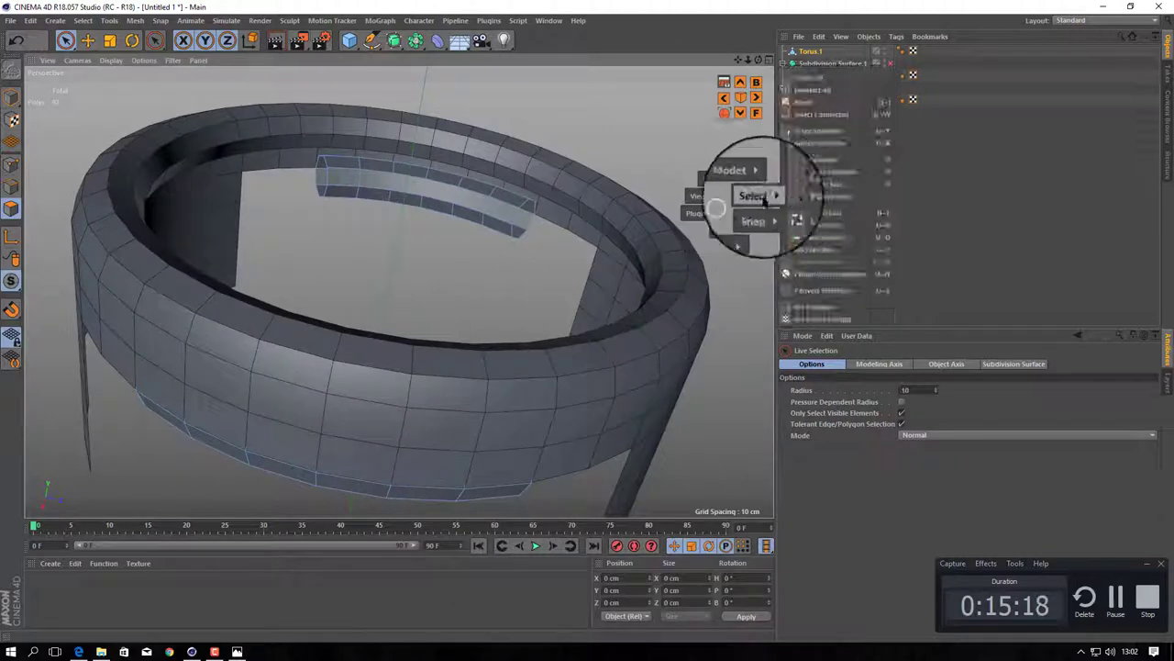
{"action": "left_click", "coordinate": [766, 215]}
- Alternate between Live and Loop Selection while viewing the ring from below to refine the strips
{"action": "scroll", "coordinate": [367, 174], "scroll_direction": "up", "scroll_amount": 4}
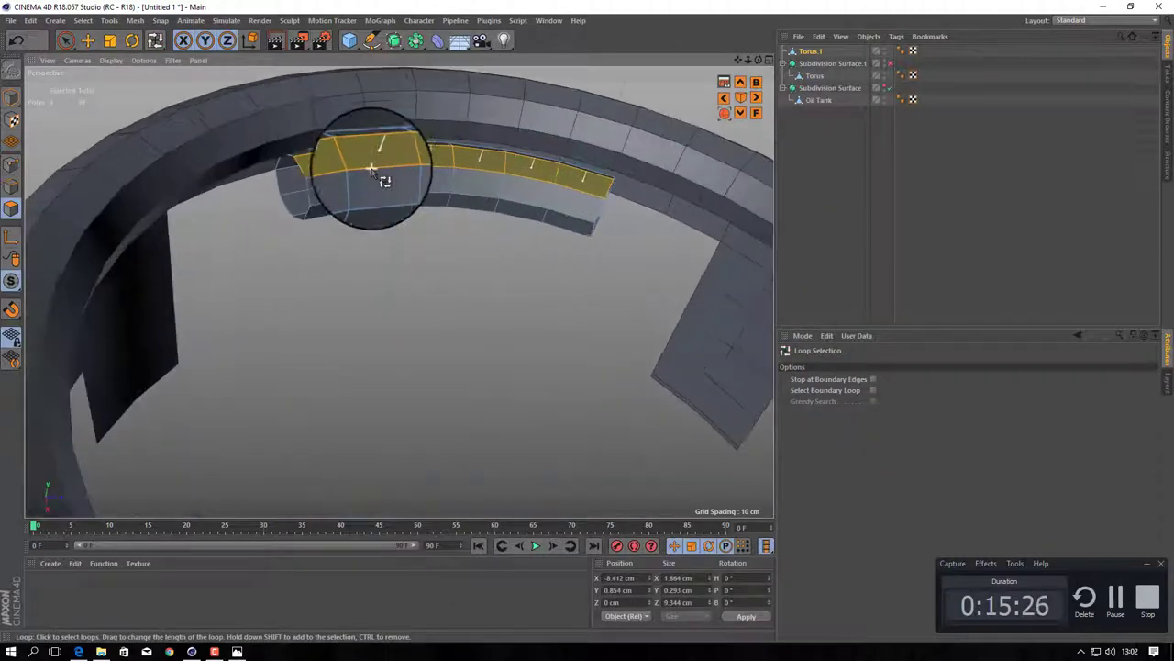
{"action": "scroll", "coordinate": [498, 388], "scroll_direction": "down", "scroll_amount": 5}
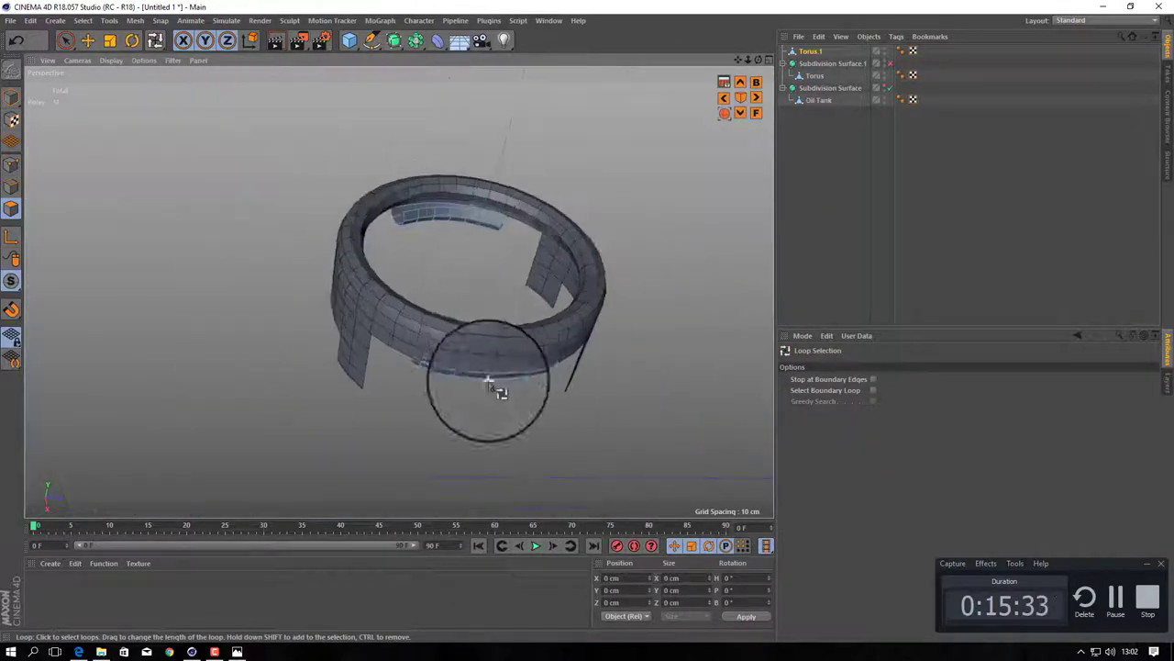
{"action": "key", "text": "space"}
{"action": "mouse_move", "coordinate": [484, 362]}
{"action": "left_mouse_down", "text": "alt"}
{"action": "mouse_move", "coordinate": [642, 509]}
{"action": "mouse_move", "coordinate": [519, 394]}
{"action": "mouse_move", "coordinate": [336, 315]}
{"action": "left_mouse_up", "text": "alt"}
{"action": "key", "text": "space"}
{"action": "key", "text": "space"}
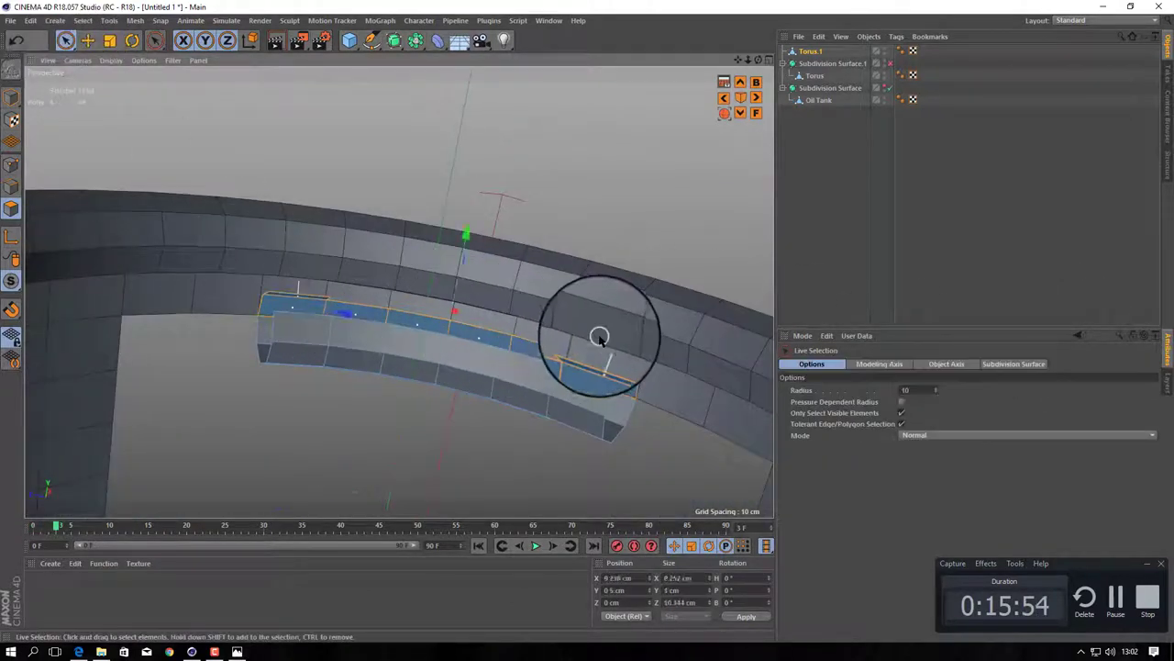
{"action": "scroll", "coordinate": [598, 337], "scroll_direction": "down", "scroll_amount": 5}
{"action": "left_click_drag", "start_coordinate": [524, 412], "coordinate": [603, 419], "text": "alt"}
- Select Torus with Torus.1 and merge them with Connect Objects + Delete into Torus.2
{"action": "left_click", "coordinate": [812, 75], "text": "ctrl"}
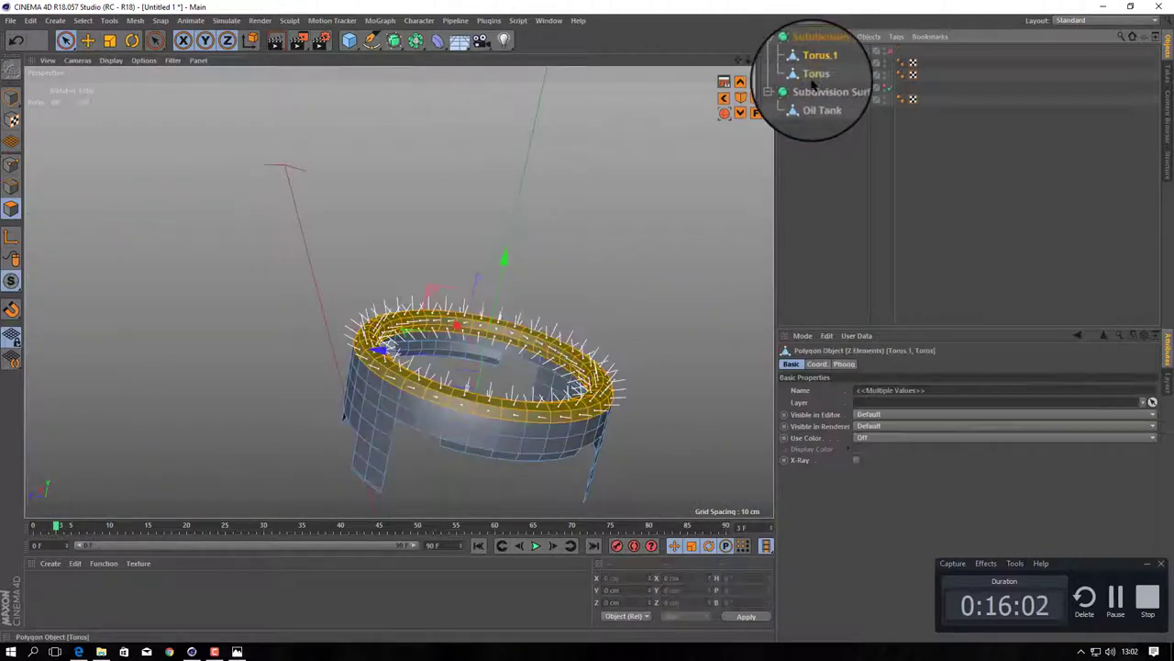
{"action": "right_click", "coordinate": [814, 66]}
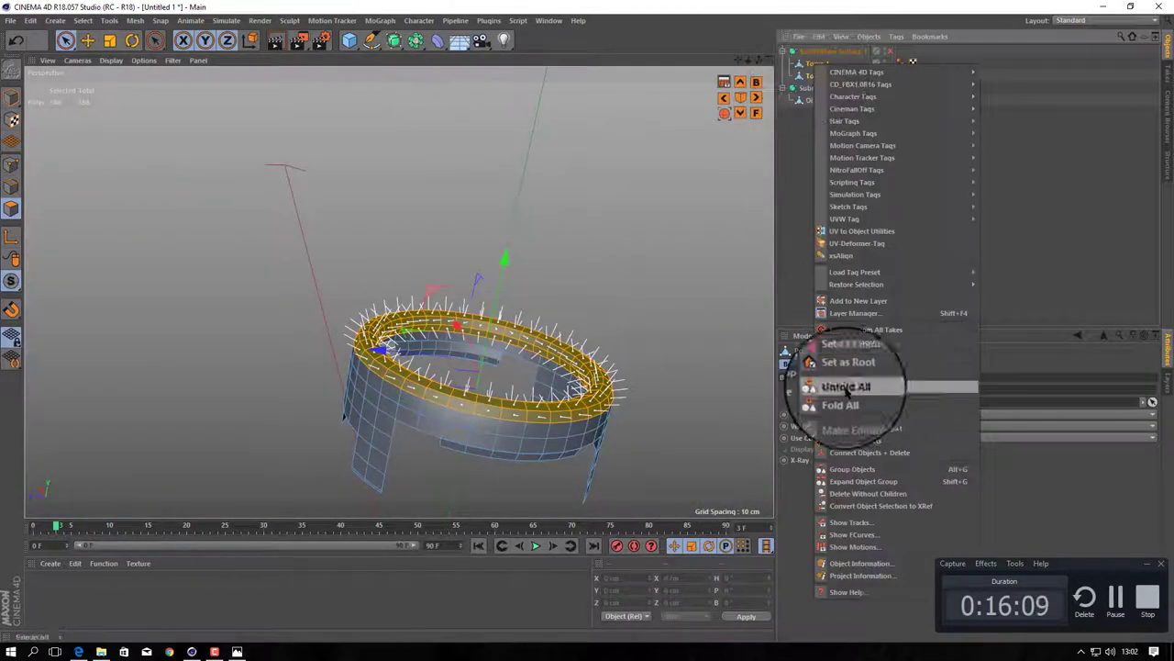
{"action": "left_click", "coordinate": [837, 382]}
{"action": "right_click", "coordinate": [573, 385]}
{"action": "left_click", "coordinate": [587, 383]}
- Delete the selected polygon strip from Torus.2 to open notches, and inspect the openings
{"action": "mouse_move", "coordinate": [546, 371]}
{"action": "left_mouse_down", "text": "alt"}
{"action": "mouse_move", "coordinate": [538, 420]}
{"action": "mouse_move", "coordinate": [567, 463]}
{"action": "left_mouse_up", "text": "alt"}
{"action": "right_click", "coordinate": [629, 411]}
{"action": "left_click", "coordinate": [652, 394]}
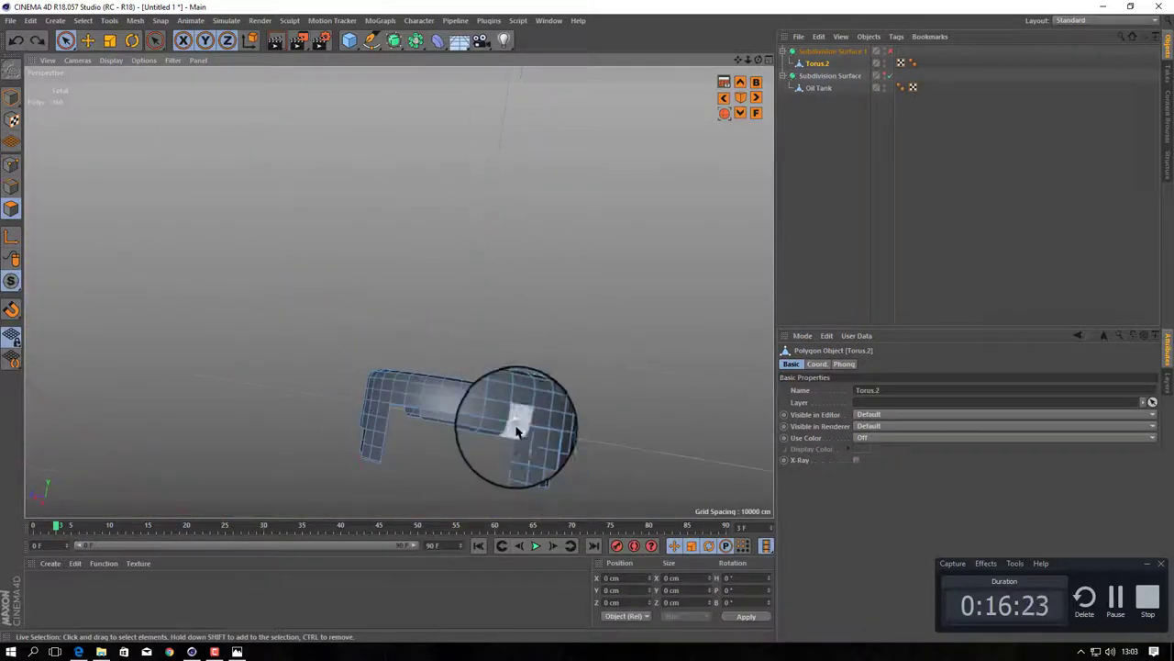
{"action": "mouse_move", "coordinate": [503, 424]}
{"action": "left_mouse_down", "text": "alt"}
{"action": "mouse_move", "coordinate": [679, 465]}
{"action": "mouse_move", "coordinate": [313, 424]}
{"action": "left_mouse_up", "text": "alt"}
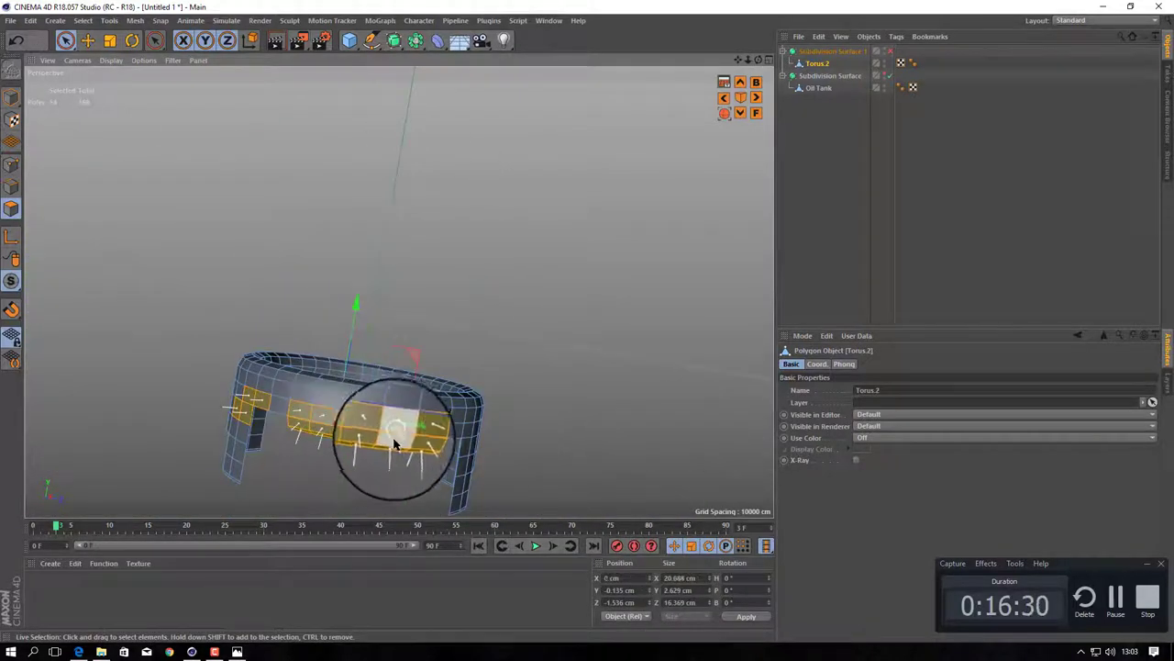
{"action": "key", "text": "Delete"}
{"action": "mouse_move", "coordinate": [572, 343]}
{"action": "left_mouse_down", "text": "alt"}
{"action": "mouse_move", "coordinate": [931, 52]}
{"action": "mouse_move", "coordinate": [419, 275]}
{"action": "mouse_move", "coordinate": [222, 337]}
{"action": "mouse_move", "coordinate": [260, 322]}
{"action": "left_mouse_up", "text": "alt"}
{"action": "left_click", "coordinate": [87, 39]}
- In Points mode, brush-select points on the front of the merged ring
{"action": "left_click", "coordinate": [857, 364]}
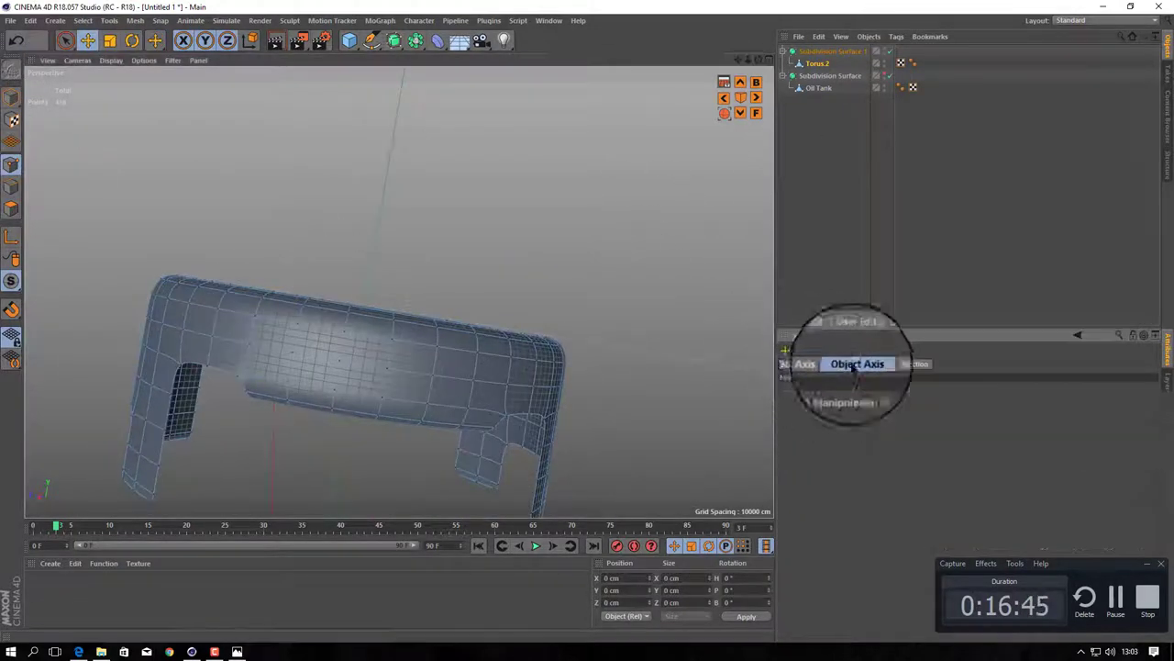
{"action": "left_click", "coordinate": [906, 363]}
{"action": "key", "text": "space"}
{"action": "left_click", "coordinate": [297, 371]}
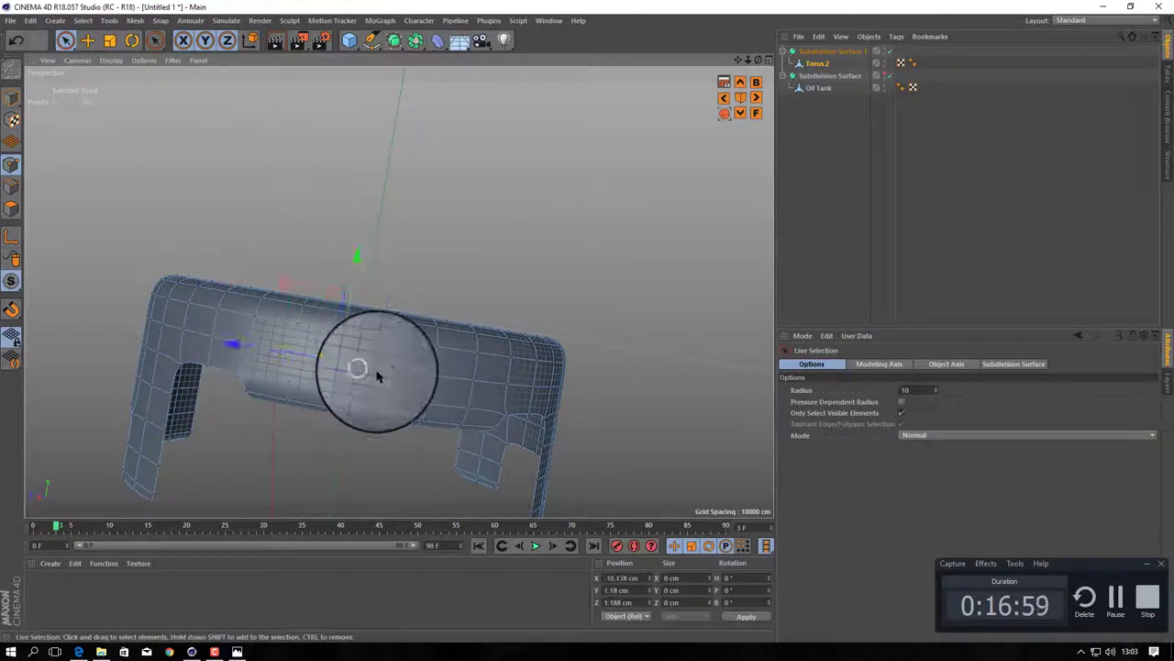
{"action": "mouse_move", "coordinate": [376, 376]}
{"action": "left_mouse_down", "text": "alt"}
{"action": "mouse_move", "coordinate": [388, 398]}
{"action": "mouse_move", "coordinate": [428, 401]}
{"action": "left_mouse_up", "text": "alt"}
- Add a second point in Front view, check it in the side view, then return to Perspective
{"action": "scroll", "coordinate": [428, 401], "scroll_direction": "down", "scroll_amount": 3}
{"action": "left_click", "coordinate": [756, 113]}
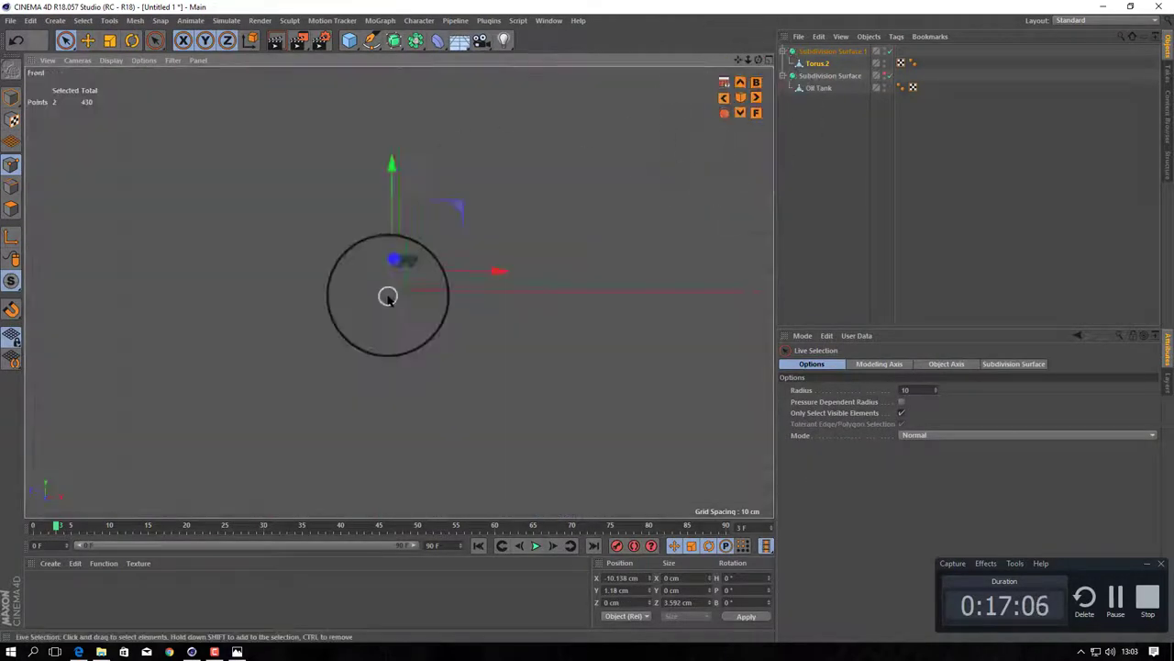
{"action": "key", "text": "h"}
{"action": "scroll", "coordinate": [461, 211], "scroll_direction": "down", "scroll_amount": 2}
{"action": "left_click", "coordinate": [467, 264], "text": "shift"}
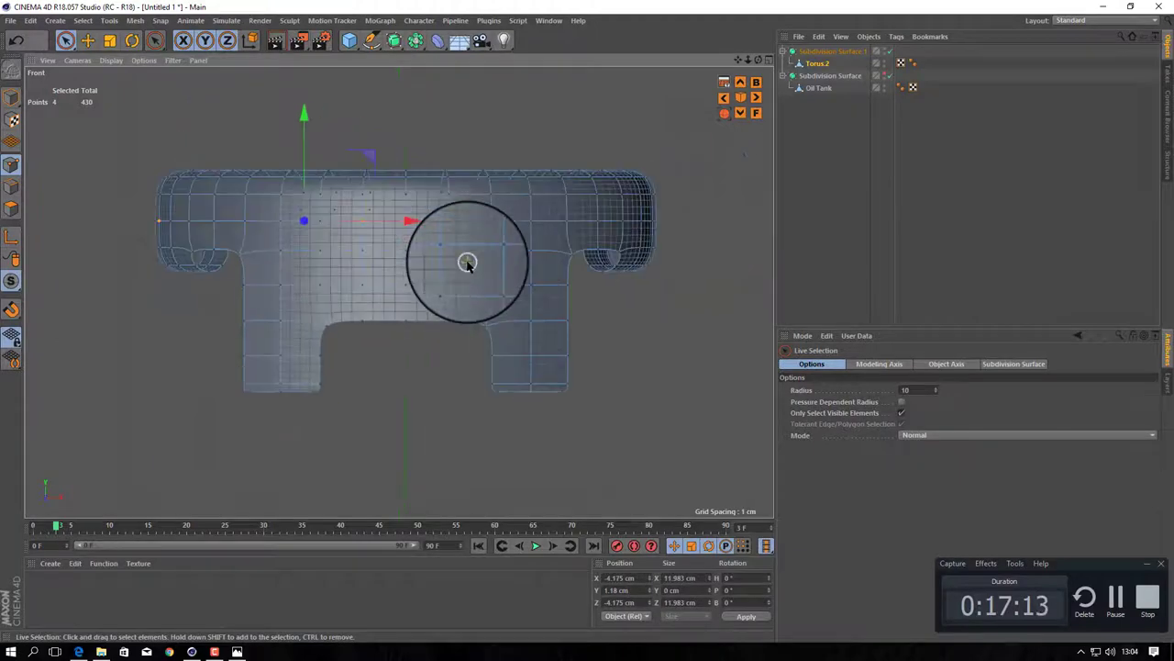
{"action": "left_click", "coordinate": [756, 97]}
{"action": "scroll", "coordinate": [354, 196], "scroll_direction": "up", "scroll_amount": 3}
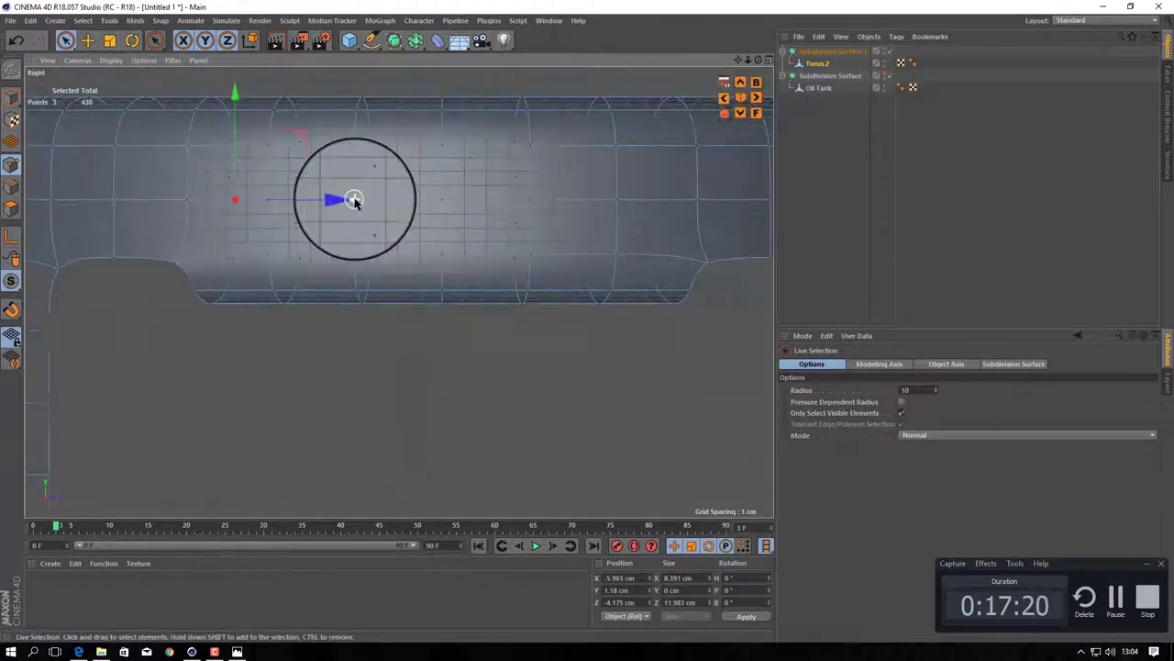
{"action": "scroll", "coordinate": [513, 202], "scroll_direction": "up", "scroll_amount": 2}
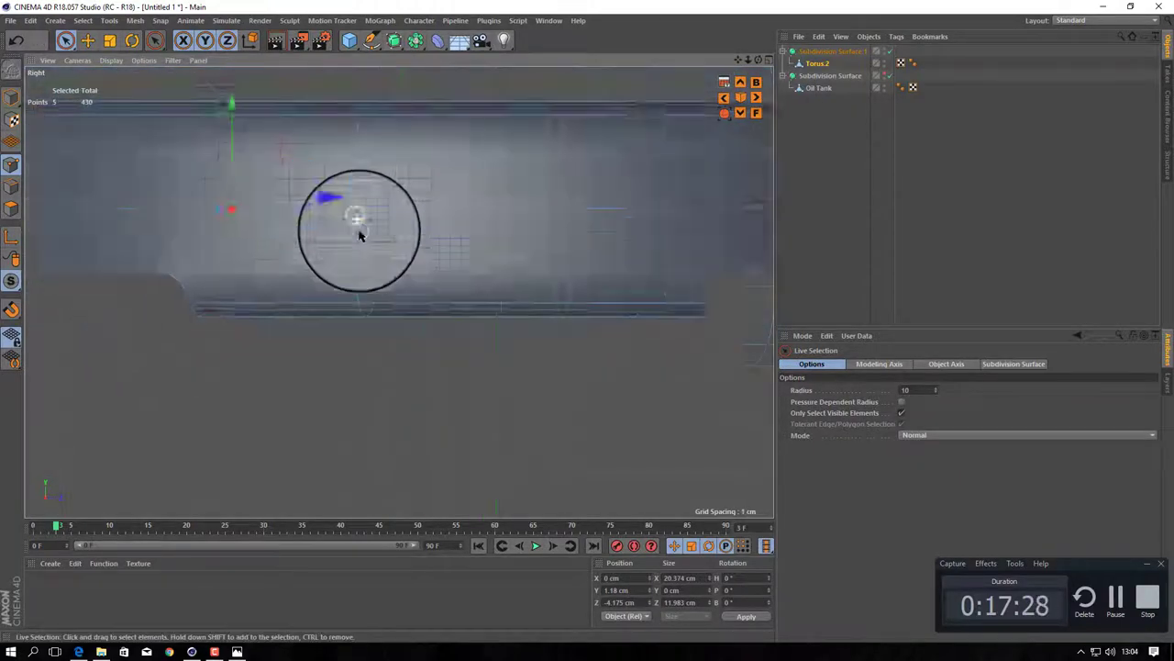
{"action": "scroll", "coordinate": [358, 221], "scroll_direction": "down", "scroll_amount": 5}
{"action": "left_click", "coordinate": [741, 97]}
{"action": "mouse_move", "coordinate": [401, 292]}
{"action": "left_mouse_down", "text": "alt"}
{"action": "mouse_move", "coordinate": [562, 219]}
{"action": "mouse_move", "coordinate": [582, 462]}
{"action": "left_mouse_up", "text": "alt"}
- Bevel the two selected points into rounded circles, then undo the bevel
{"action": "scroll", "coordinate": [581, 461], "scroll_direction": "up", "scroll_amount": 3}
{"action": "right_click", "coordinate": [471, 275]}
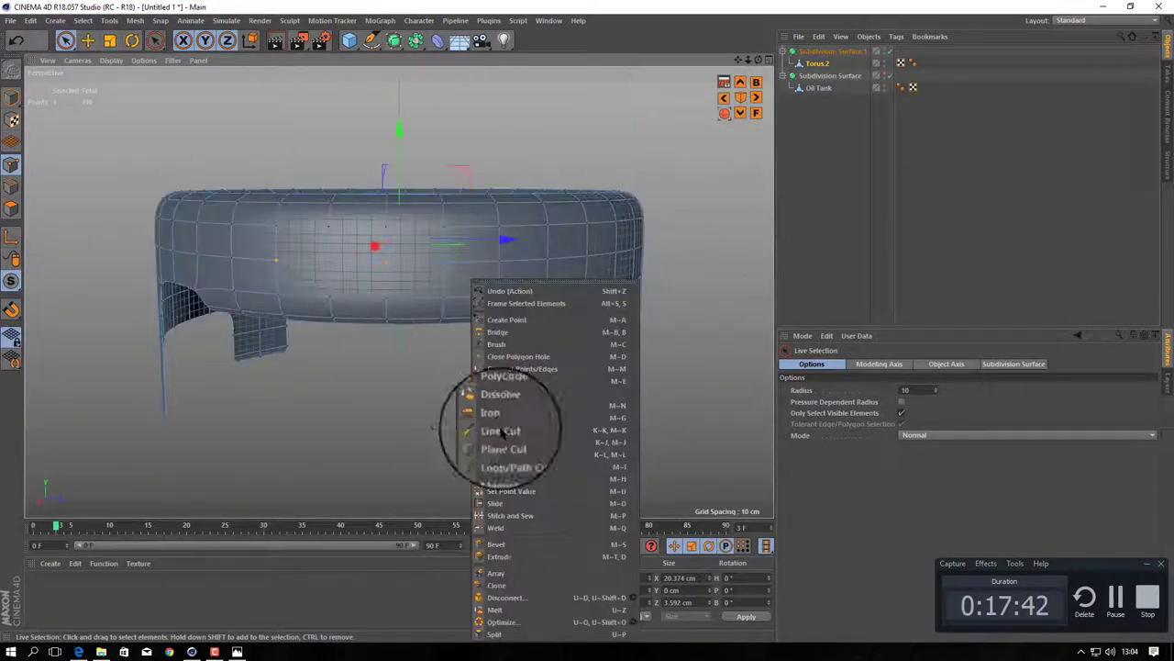
{"action": "left_click", "coordinate": [484, 394]}
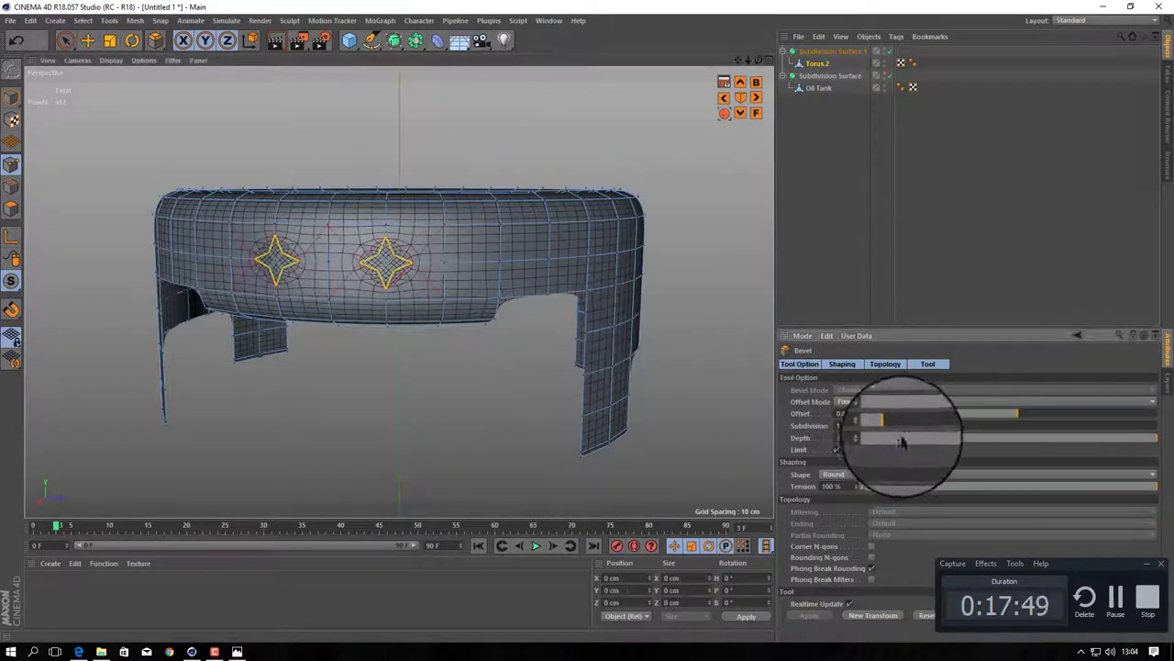
{"action": "left_click_drag", "start_coordinate": [903, 427], "coordinate": [889, 427]}
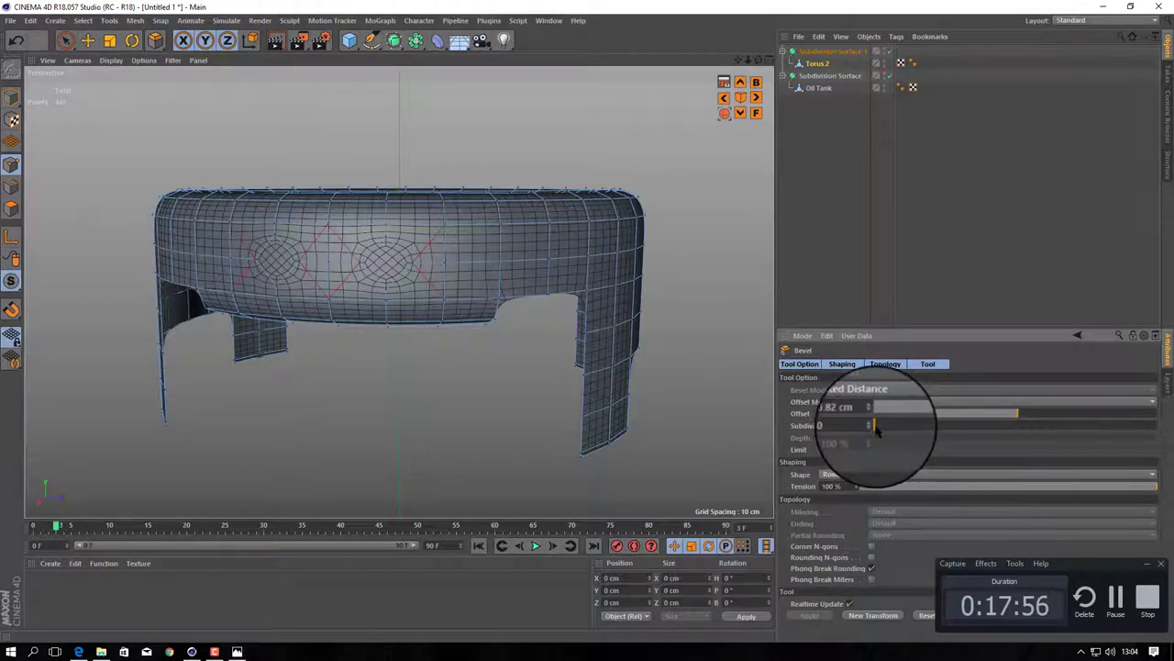
{"action": "key", "text": "ctrl+z"}
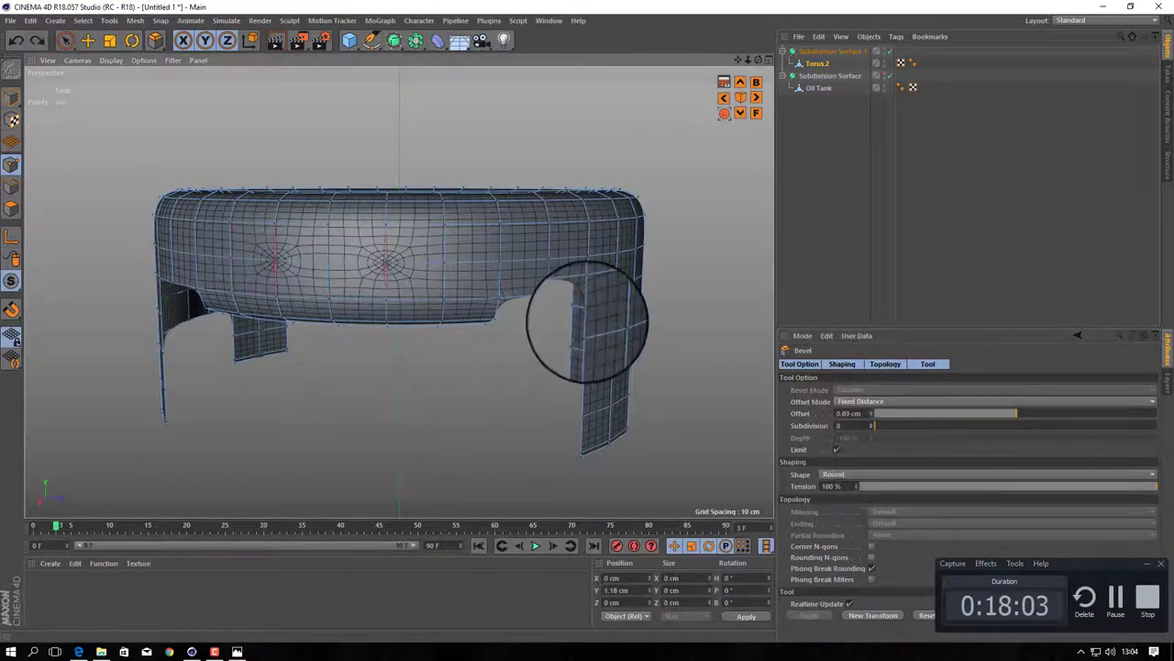
- Switch to polygon mode with Live Selection and select all of the ring's polygons
{"action": "scroll", "coordinate": [419, 262], "scroll_direction": "up", "scroll_amount": 3}
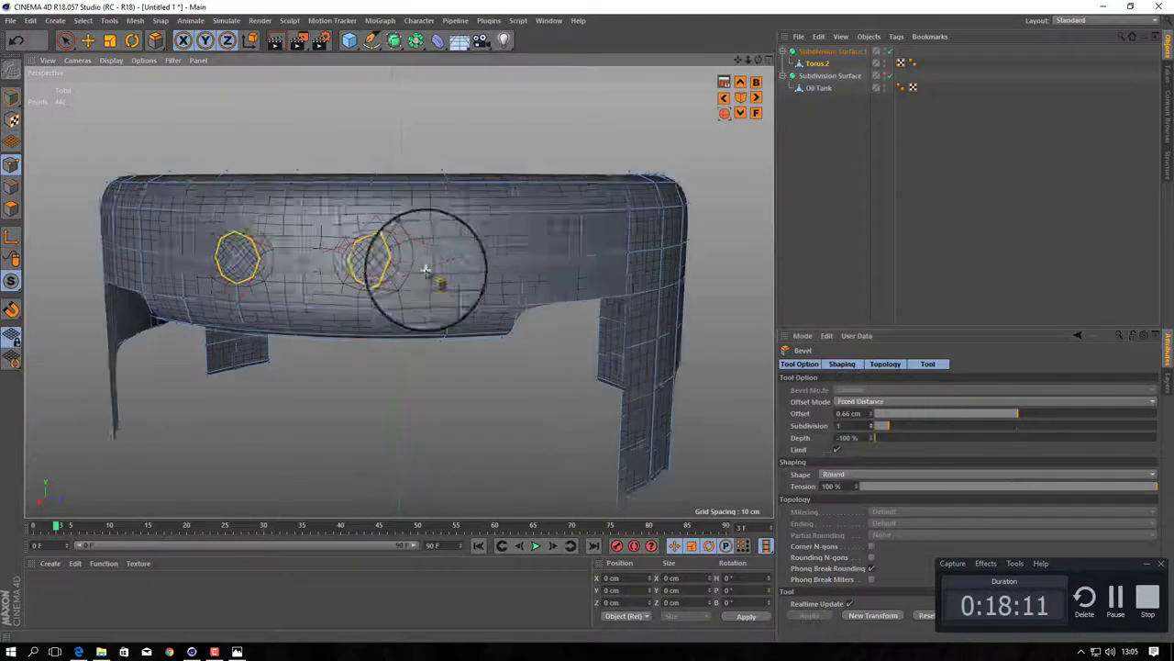
{"action": "left_click", "coordinate": [12, 210]}
{"action": "left_click", "coordinate": [66, 39]}
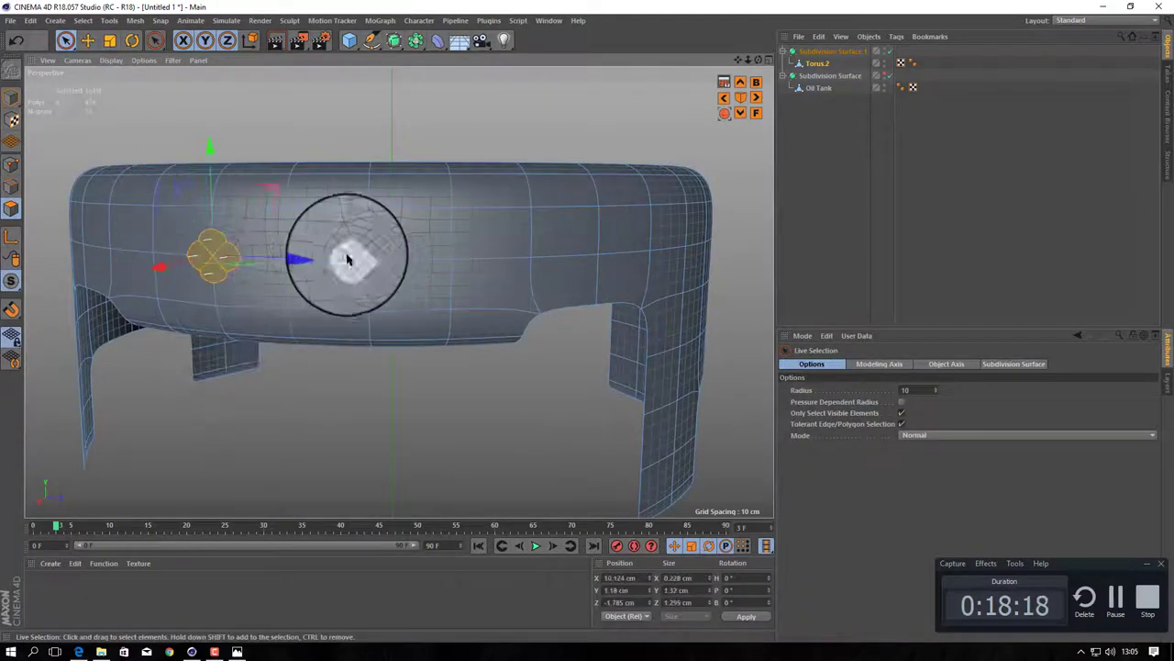
{"action": "left_click_drag", "start_coordinate": [371, 266], "coordinate": [105, 205], "text": "alt"}
{"action": "scroll", "coordinate": [580, 314], "scroll_direction": "up", "scroll_amount": 3}
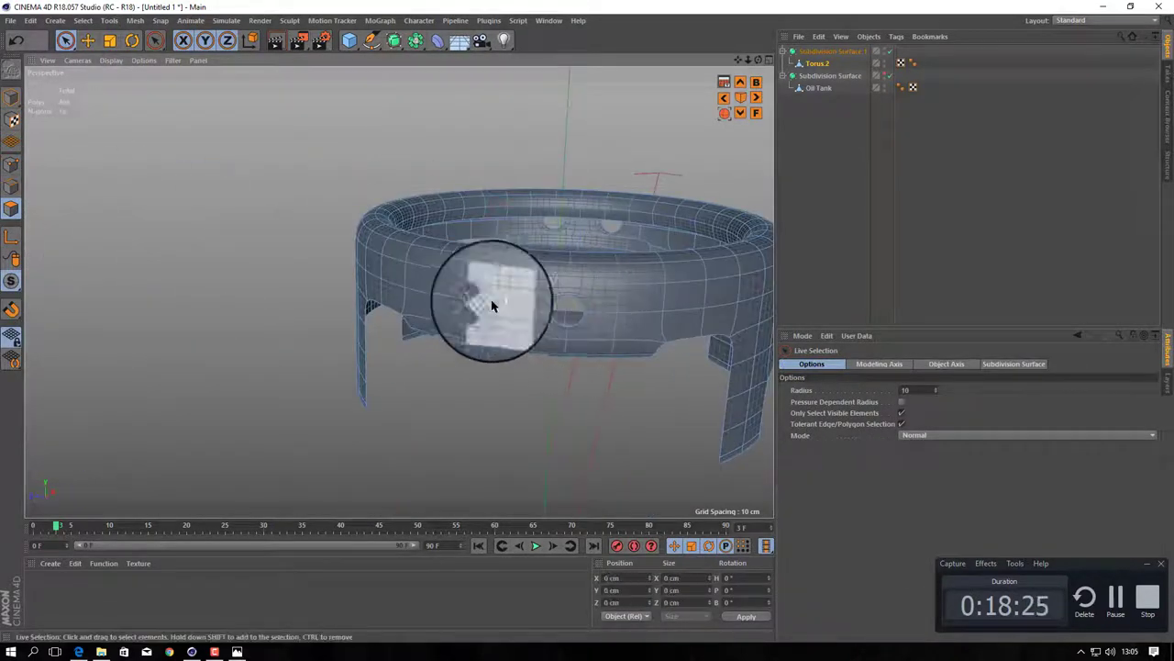
{"action": "left_click_drag", "start_coordinate": [476, 305], "coordinate": [649, 310], "text": "alt"}
{"action": "key", "text": "ctrl+a"}
- Extrude the collar polygons by -0.21 cm with caps to give the ring wall thickness
{"action": "right_click", "coordinate": [570, 435]}
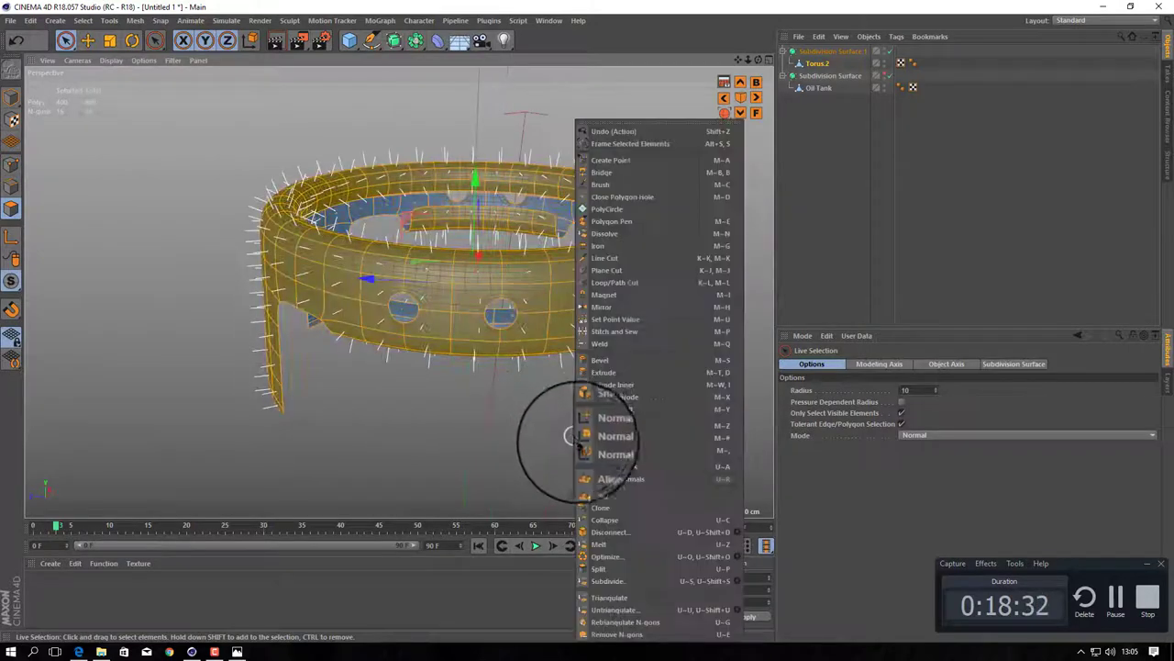
{"action": "left_click", "coordinate": [613, 372]}
{"action": "left_click_drag", "start_coordinate": [613, 372], "coordinate": [587, 328], "text": "alt"}
{"action": "scroll", "coordinate": [587, 328], "scroll_direction": "up", "scroll_amount": 3}
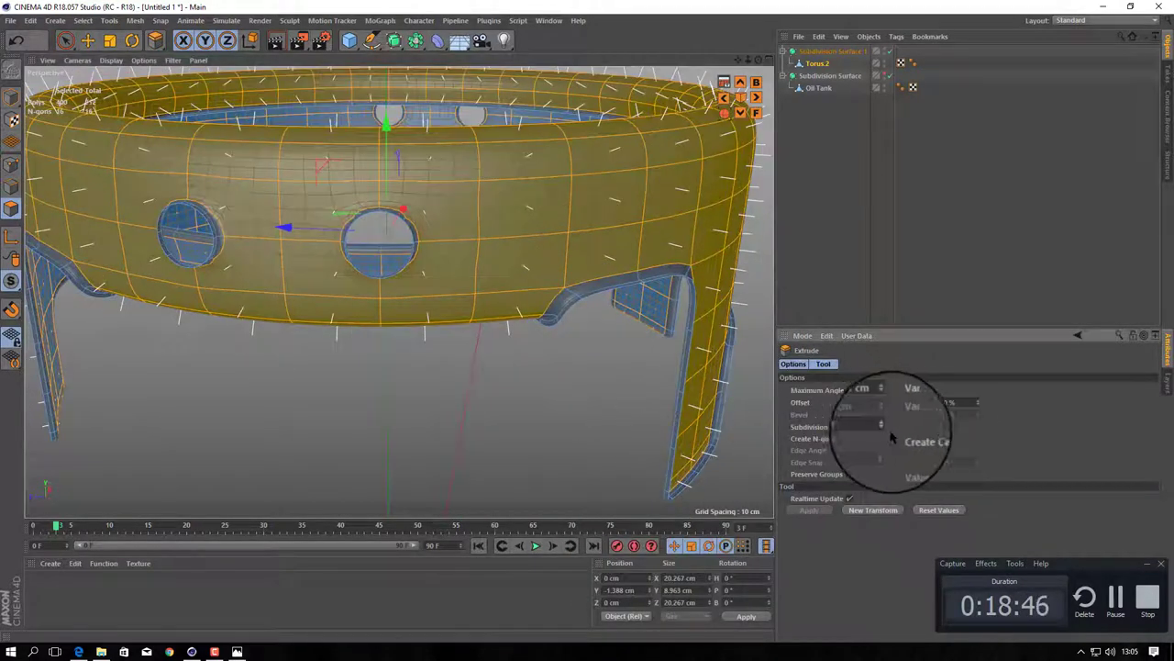
{"action": "scroll", "coordinate": [590, 309], "scroll_direction": "down", "scroll_amount": 5}
{"action": "scroll", "coordinate": [618, 297], "scroll_direction": "up", "scroll_amount": 2}
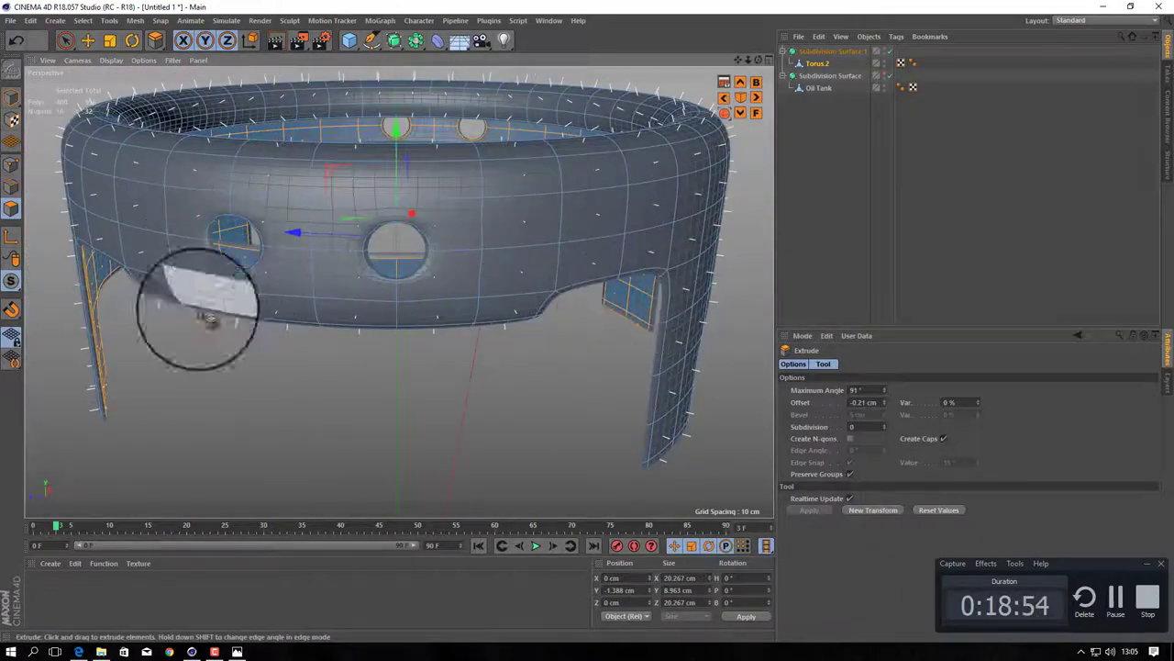
{"action": "scroll", "coordinate": [196, 315], "scroll_direction": "up", "scroll_amount": 5}
- Select all collar polygons, reverse their normals, then switch to Ring Selection and deselect
{"action": "key", "text": "ctrl+a"}
{"action": "right_click", "coordinate": [294, 473]}
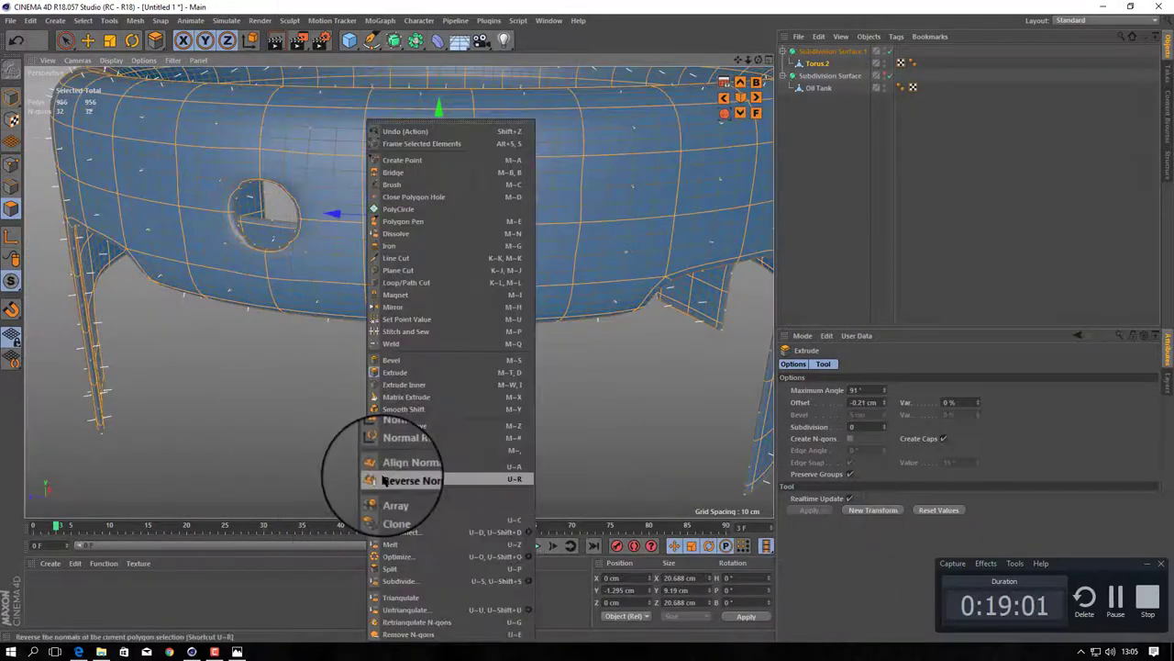
{"action": "left_click", "coordinate": [380, 480]}
{"action": "left_click_drag", "start_coordinate": [467, 275], "coordinate": [479, 254], "text": "alt"}
{"action": "right_click", "coordinate": [446, 336]}
{"action": "mouse_move", "coordinate": [475, 411]}
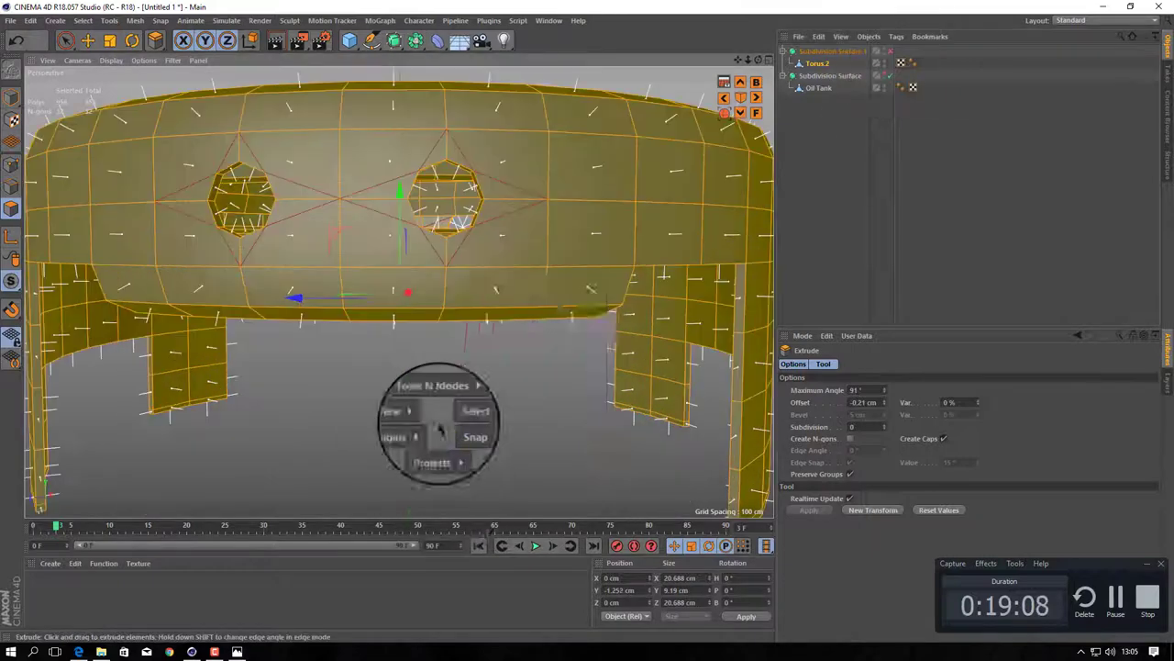
{"action": "left_click", "coordinate": [527, 445]}
{"action": "left_click", "coordinate": [41, 393]}
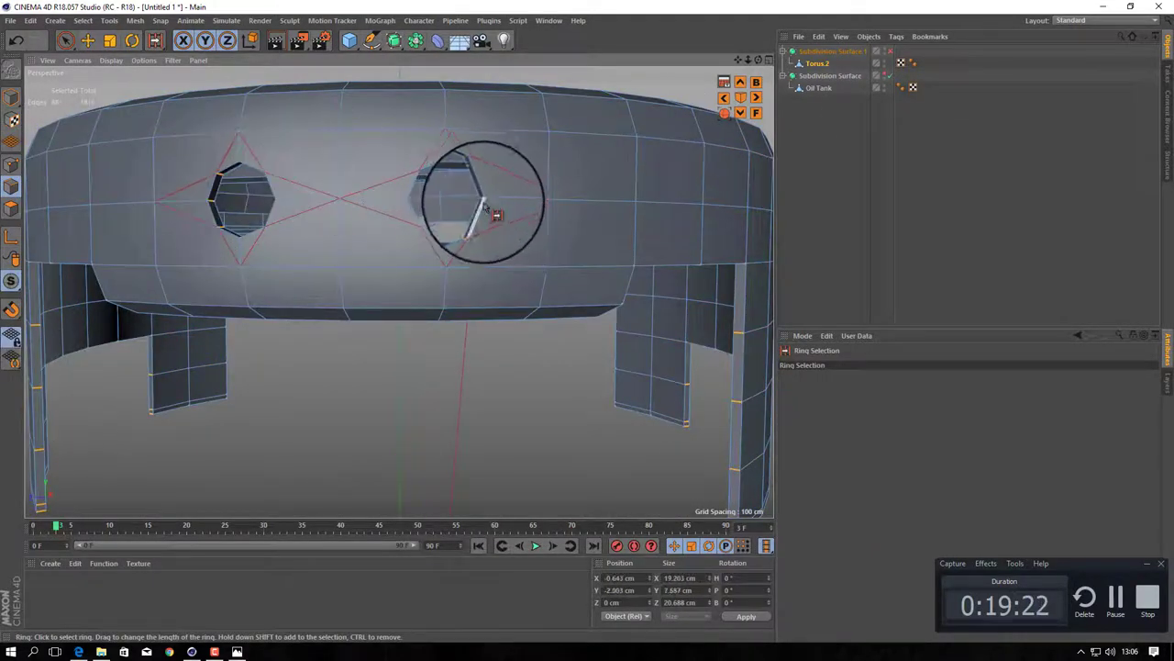
- Bevel the collar's selected edges with a 0.66 cm offset
{"action": "scroll", "coordinate": [495, 214], "scroll_direction": "down", "scroll_amount": 5}
{"action": "left_click_drag", "start_coordinate": [446, 296], "coordinate": [446, 407], "text": "alt"}
{"action": "scroll", "coordinate": [446, 407], "scroll_direction": "up", "scroll_amount": 8}
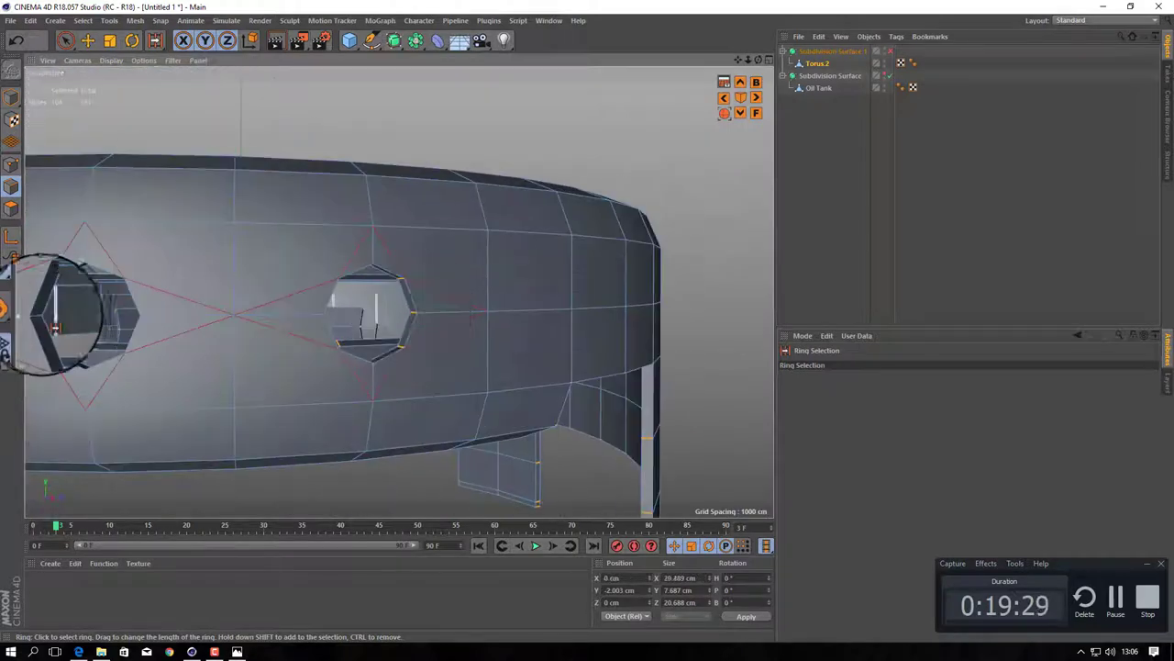
{"action": "scroll", "coordinate": [275, 327], "scroll_direction": "down", "scroll_amount": 3}
{"action": "left_click_drag", "start_coordinate": [275, 328], "coordinate": [427, 234], "text": "alt"}
{"action": "right_click", "coordinate": [427, 234]}
{"action": "left_click", "coordinate": [441, 534]}
{"action": "scroll", "coordinate": [298, 394], "scroll_direction": "up", "scroll_amount": 2}
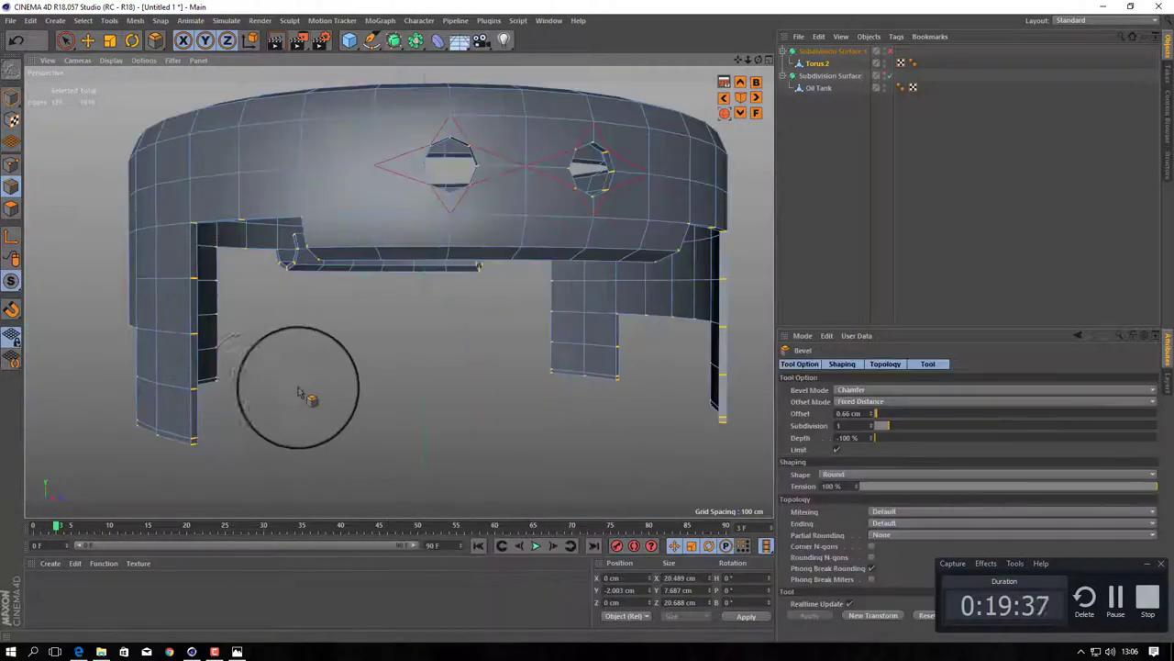
- Add an Edge Cut with 2 subdivisions around the collar openings
{"action": "right_click", "coordinate": [367, 407]}
{"action": "left_click", "coordinate": [395, 440]}
{"action": "scroll", "coordinate": [317, 389], "scroll_direction": "up", "scroll_amount": 2}
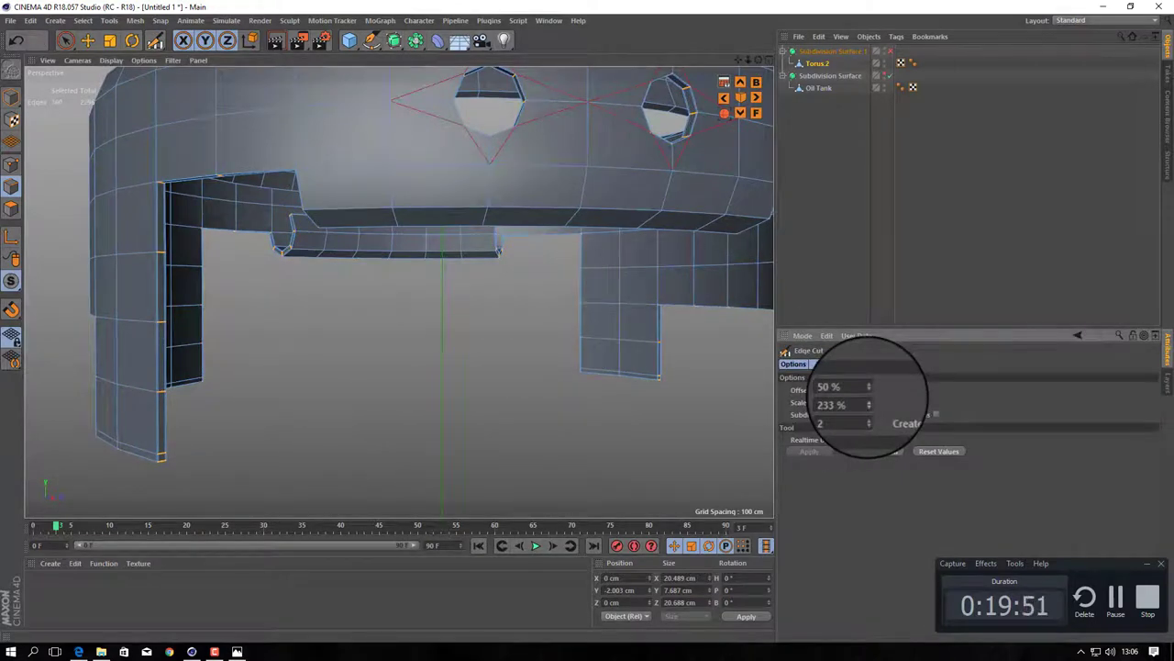
{"action": "scroll", "coordinate": [414, 388], "scroll_direction": "down", "scroll_amount": 3}
- Enable the Subdivision Surface and deselect to view the smoothed collar on the tank
{"action": "left_click", "coordinate": [888, 51]}
{"action": "left_click", "coordinate": [89, 40]}
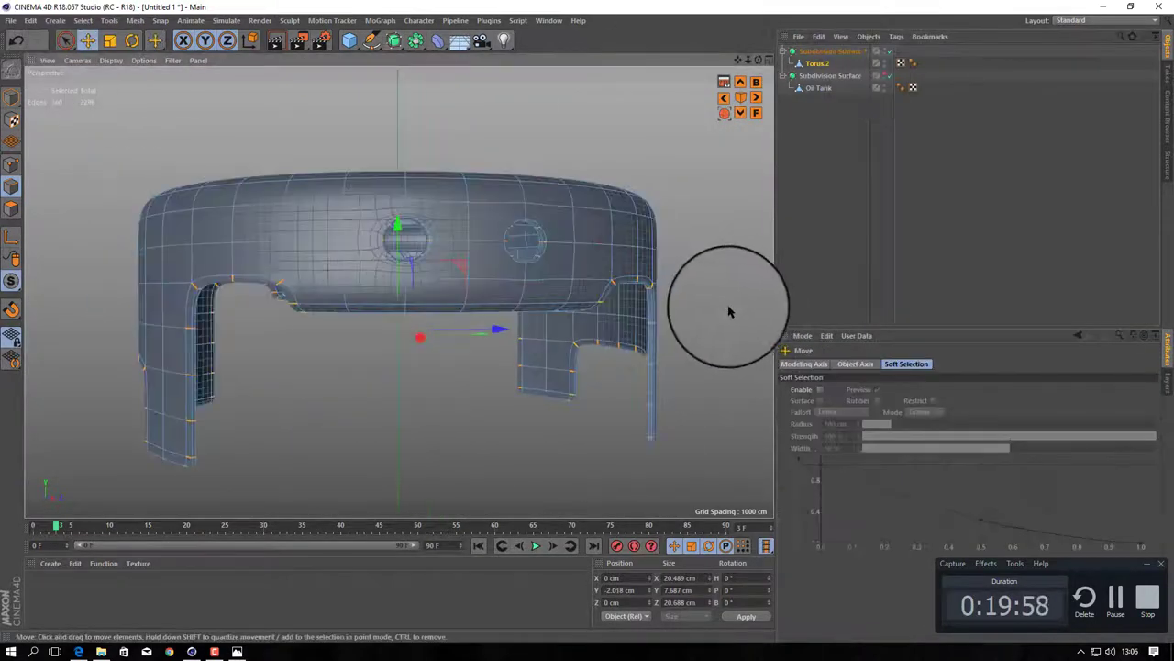
{"action": "mouse_move", "coordinate": [728, 309]}
{"action": "left_mouse_down", "text": "alt"}
{"action": "mouse_move", "coordinate": [721, 336]}
{"action": "mouse_move", "coordinate": [706, 302]}
{"action": "left_mouse_up", "text": "alt"}
{"action": "mouse_move", "coordinate": [107, 66]}
{"action": "left_mouse_down", "text": "alt"}
{"action": "mouse_move", "coordinate": [637, 226]}
{"action": "mouse_move", "coordinate": [728, 302]}
{"action": "left_mouse_up", "text": "alt"}
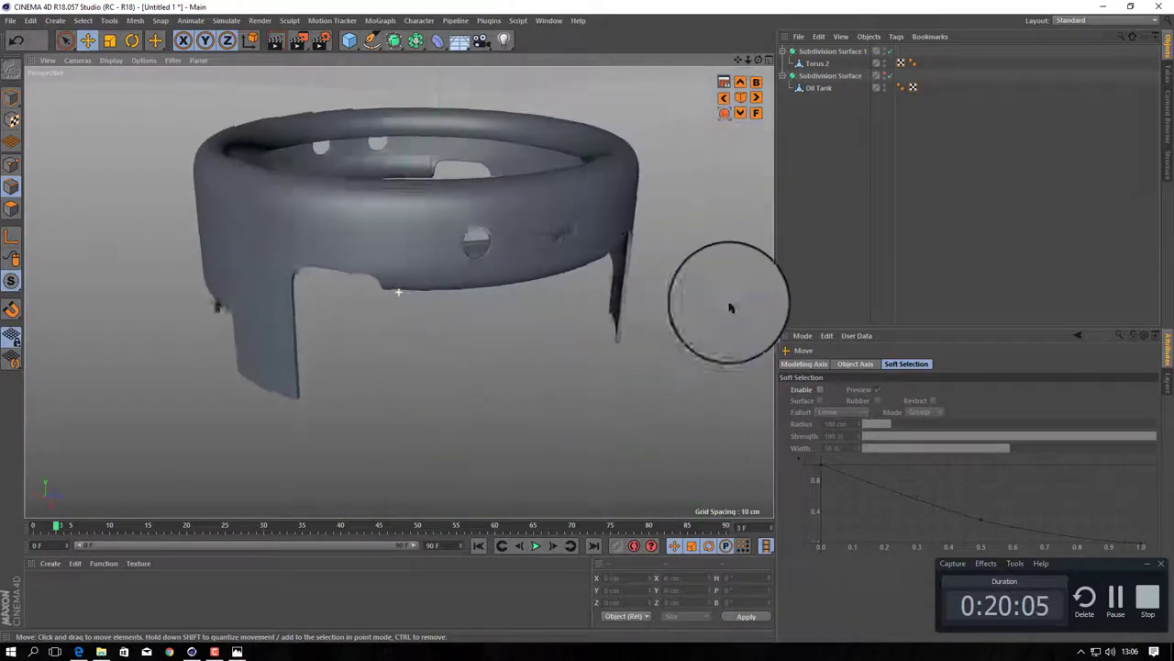
{"action": "left_click", "coordinate": [876, 75]}
{"action": "scroll", "coordinate": [734, 60], "scroll_direction": "down", "scroll_amount": 3}
- Select Subdivision Surface.1, test-render the tank view with Ctrl+R, then select Torus.2
{"action": "left_click", "coordinate": [832, 52]}
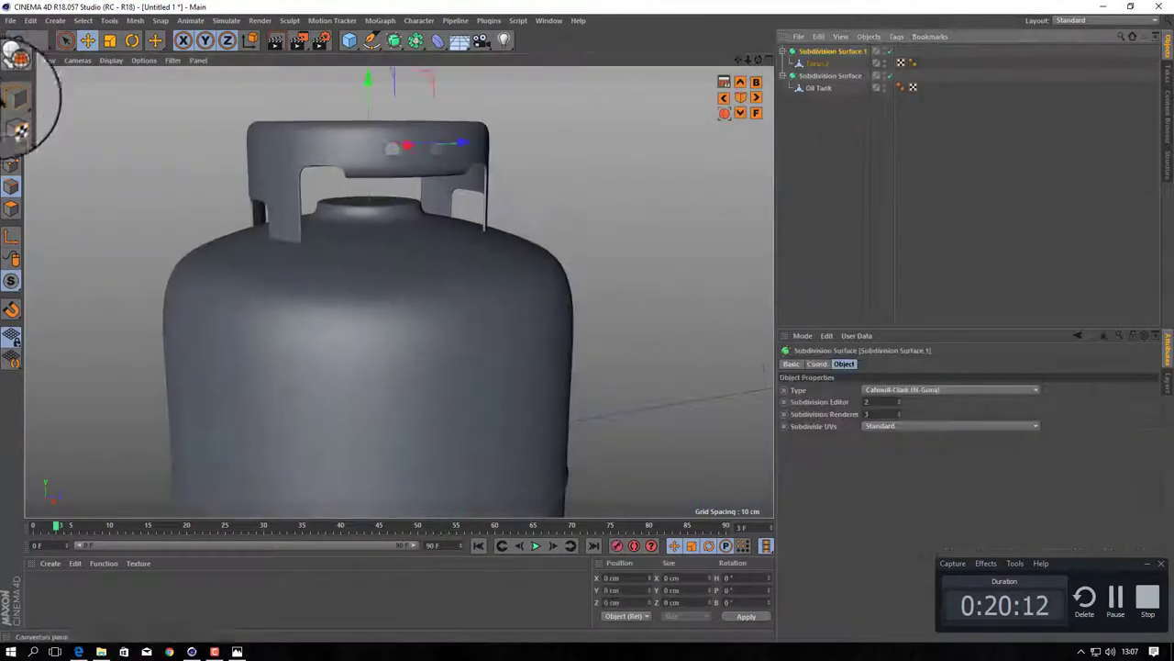
{"action": "mouse_move", "coordinate": [371, 90]}
{"action": "left_mouse_down", "text": "alt"}
{"action": "mouse_move", "coordinate": [388, 230]}
{"action": "mouse_move", "coordinate": [439, 81]}
{"action": "mouse_move", "coordinate": [420, 144]}
{"action": "mouse_move", "coordinate": [673, 183]}
{"action": "mouse_move", "coordinate": [315, 132]}
{"action": "left_mouse_up", "text": "alt"}
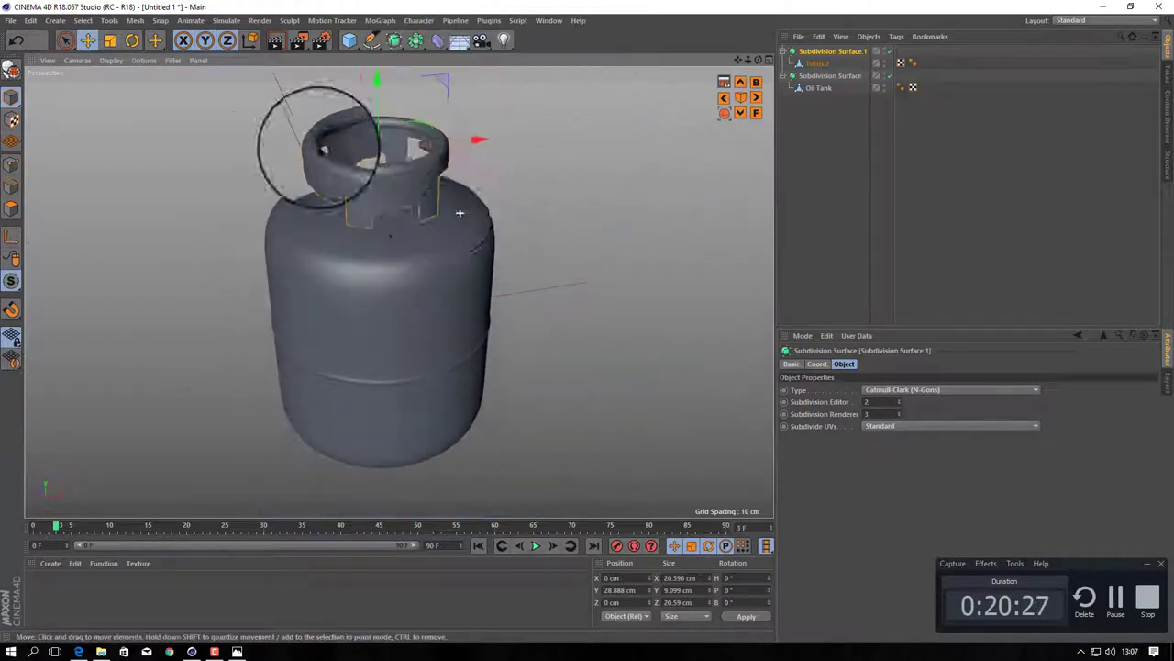
{"action": "scroll", "coordinate": [729, 62], "scroll_direction": "up", "scroll_amount": 3}
{"action": "key", "text": "ctrl+r"}
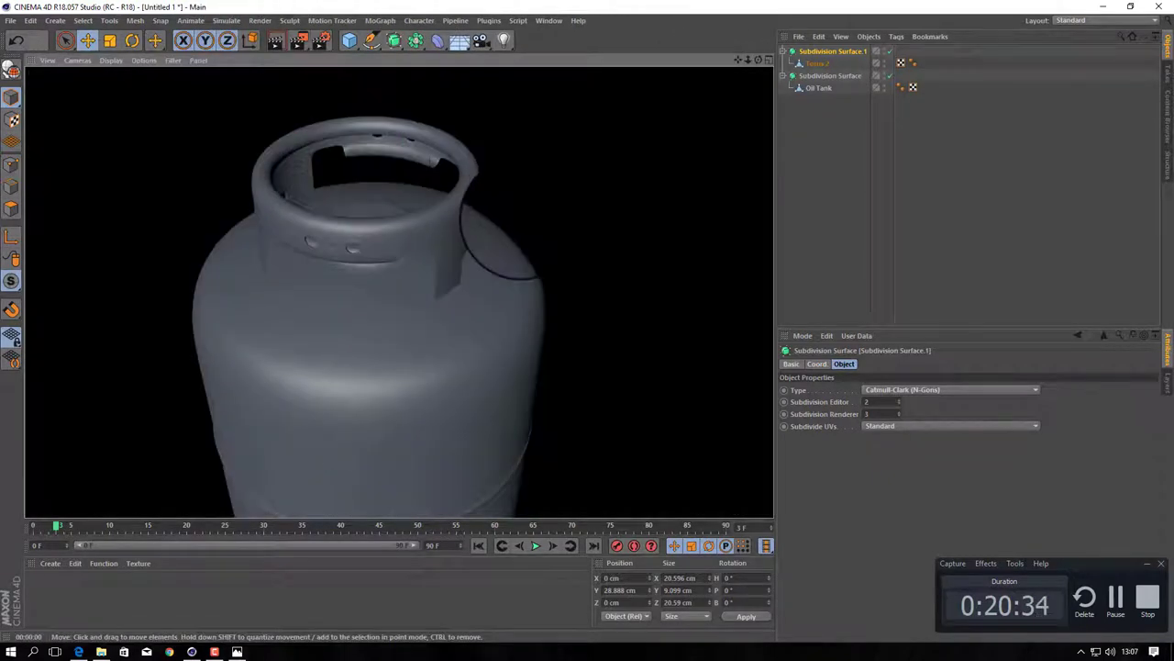
{"action": "mouse_move", "coordinate": [513, 220]}
{"action": "left_mouse_down", "text": "alt"}
{"action": "mouse_move", "coordinate": [401, 230]}
{"action": "mouse_move", "coordinate": [210, 196]}
{"action": "mouse_move", "coordinate": [505, 150]}
{"action": "mouse_move", "coordinate": [425, 261]}
{"action": "left_mouse_up", "text": "alt"}
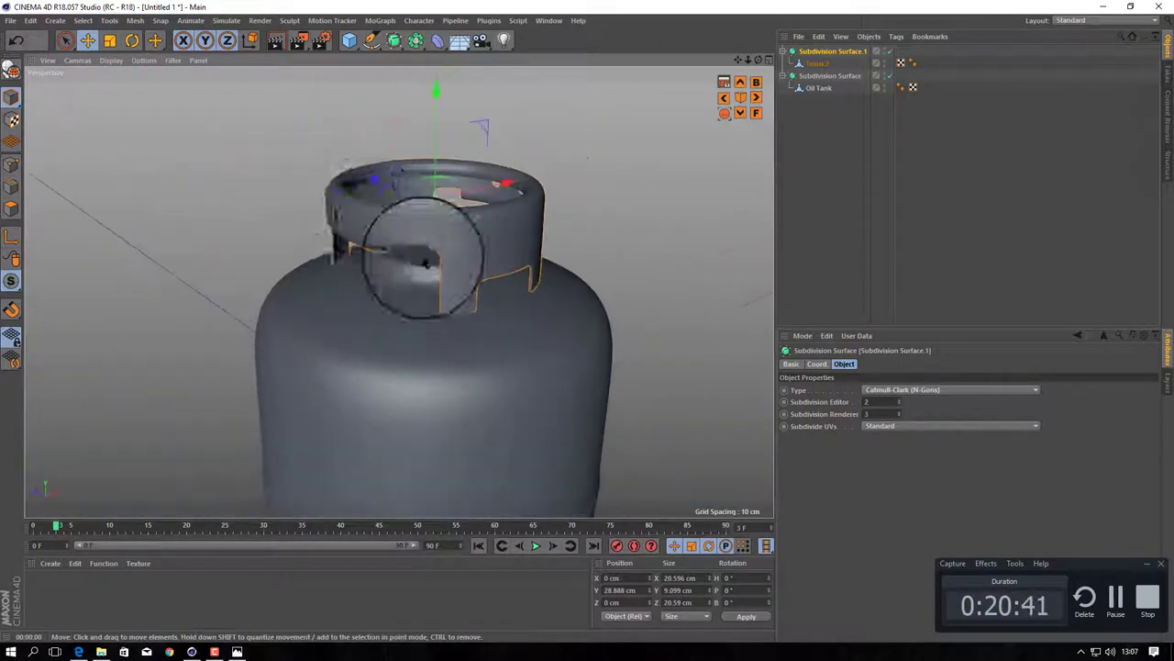
{"action": "scroll", "coordinate": [490, 333], "scroll_direction": "down", "scroll_amount": 3}
{"action": "left_click", "coordinate": [815, 63]}
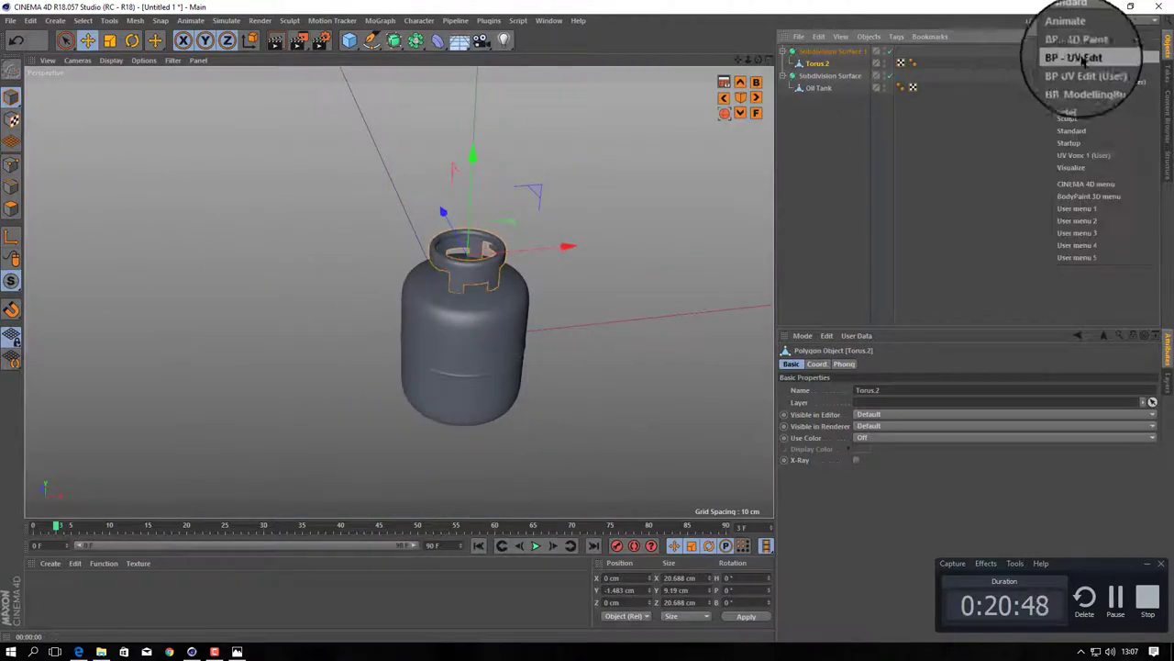
- Switch to the BP - UV Edit layout, polygon mode and Loop Selection
{"action": "left_click", "coordinate": [1083, 57]}
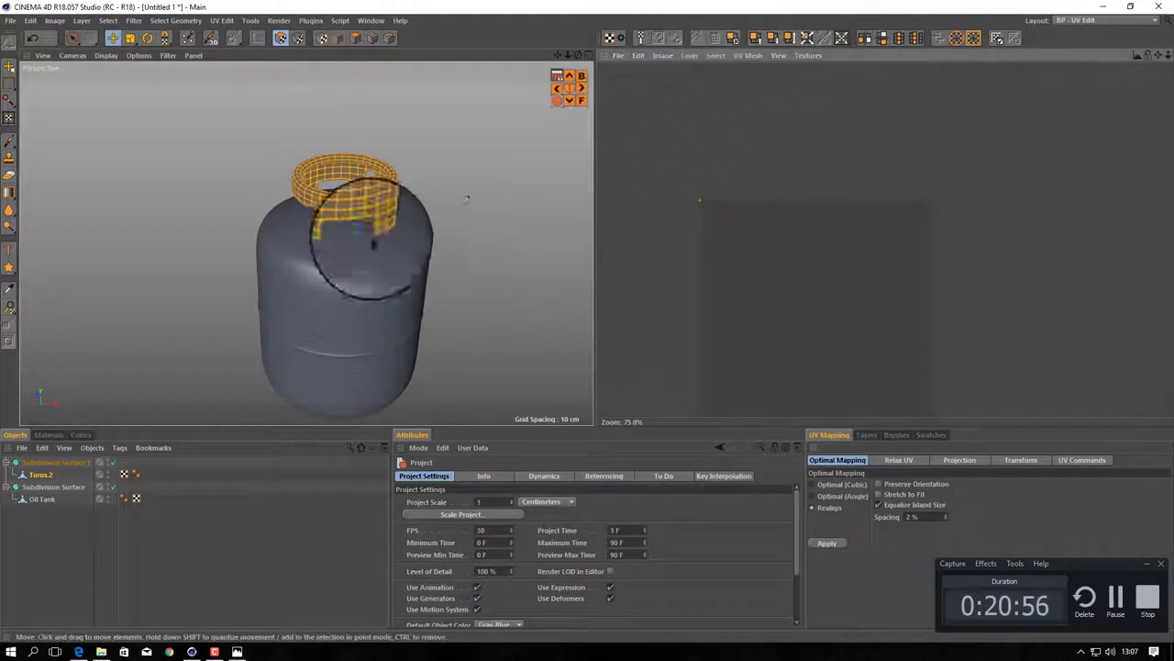
{"action": "mouse_move", "coordinate": [385, 220]}
{"action": "left_mouse_down", "text": "alt"}
{"action": "mouse_move", "coordinate": [346, 204]}
{"action": "mouse_move", "coordinate": [249, 209]}
{"action": "left_mouse_up", "text": "alt"}
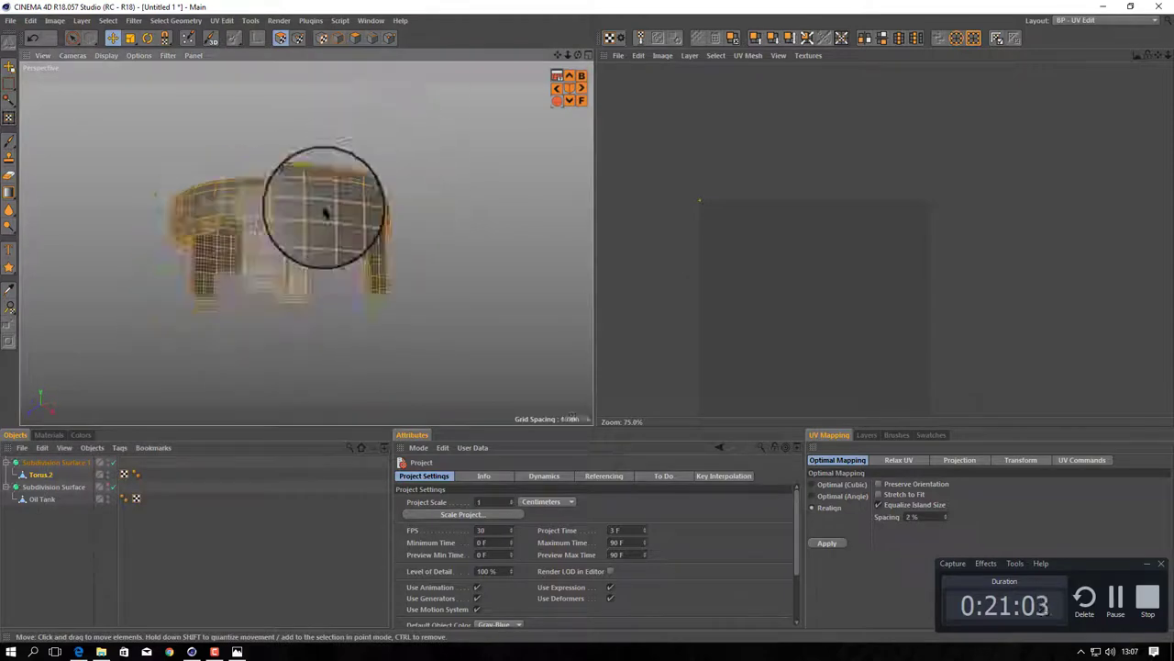
{"action": "right_click", "coordinate": [275, 193]}
{"action": "mouse_move", "coordinate": [327, 222]}
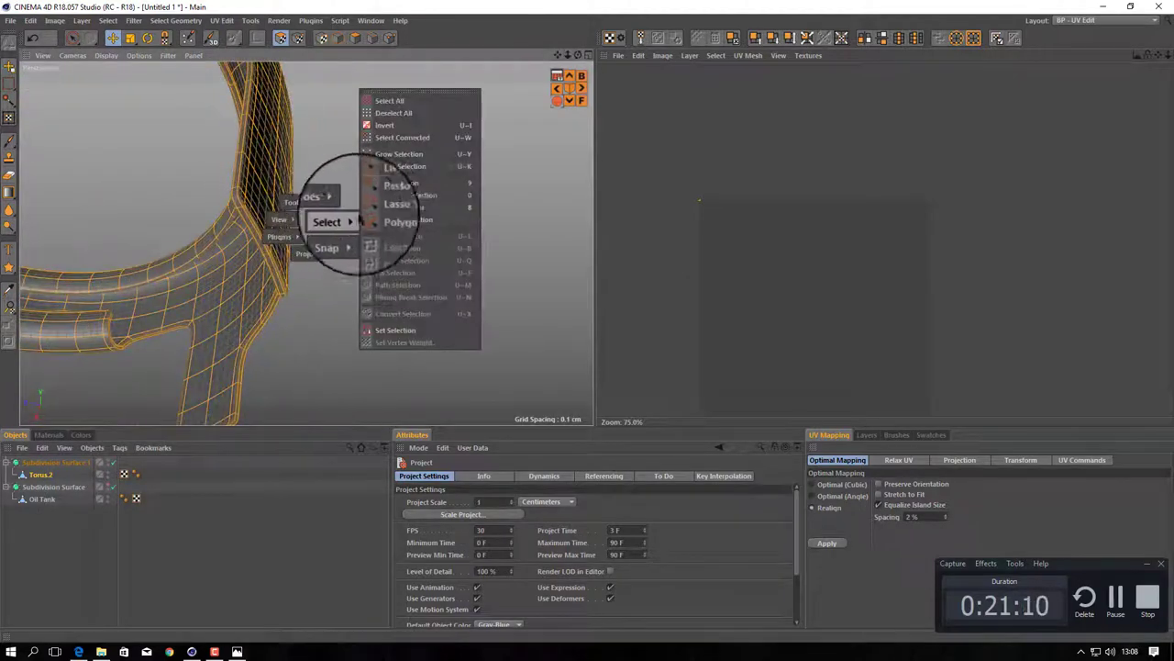
{"action": "left_click", "coordinate": [372, 38]}
{"action": "right_click", "coordinate": [418, 128]}
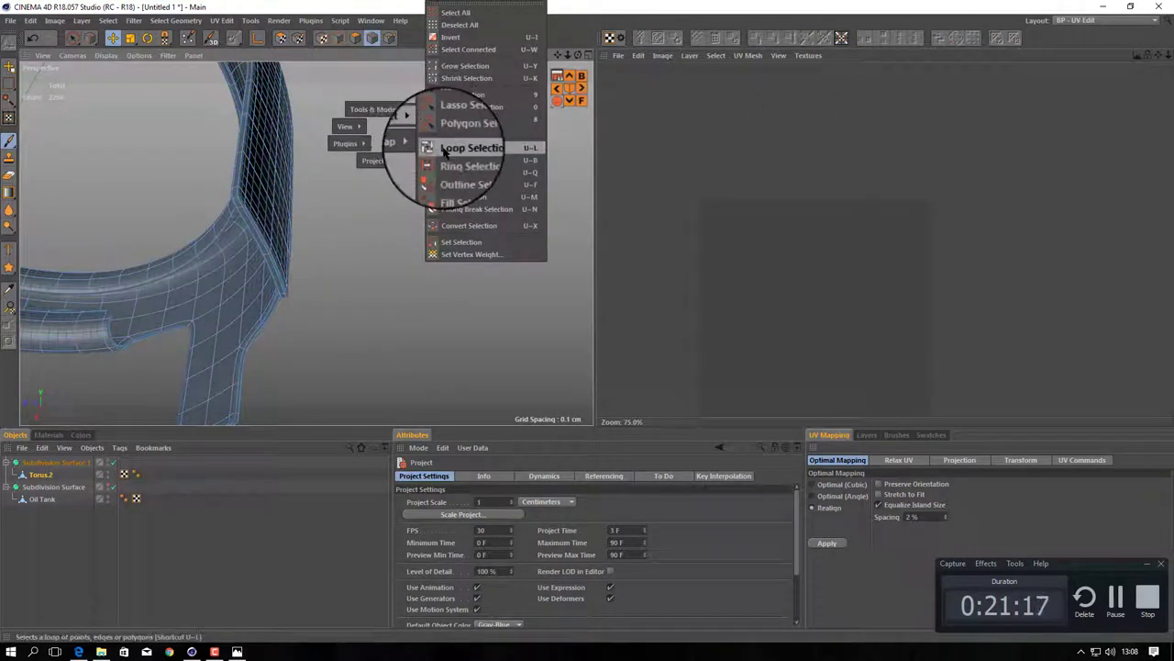
{"action": "left_click", "coordinate": [445, 151]}
- Frame the tank and toggle the collar's subdivision smoothing, leaving the subdivision type unchanged
{"action": "scroll", "coordinate": [223, 197], "scroll_direction": "down", "scroll_amount": 5}
{"action": "mouse_move", "coordinate": [302, 205]}
{"action": "left_mouse_down", "text": "alt"}
{"action": "mouse_move", "coordinate": [178, 157]}
{"action": "mouse_move", "coordinate": [189, 152]}
{"action": "left_mouse_up", "text": "alt"}
{"action": "scroll", "coordinate": [174, 159], "scroll_direction": "up", "scroll_amount": 5}
{"action": "scroll", "coordinate": [98, 131], "scroll_direction": "down", "scroll_amount": 5}
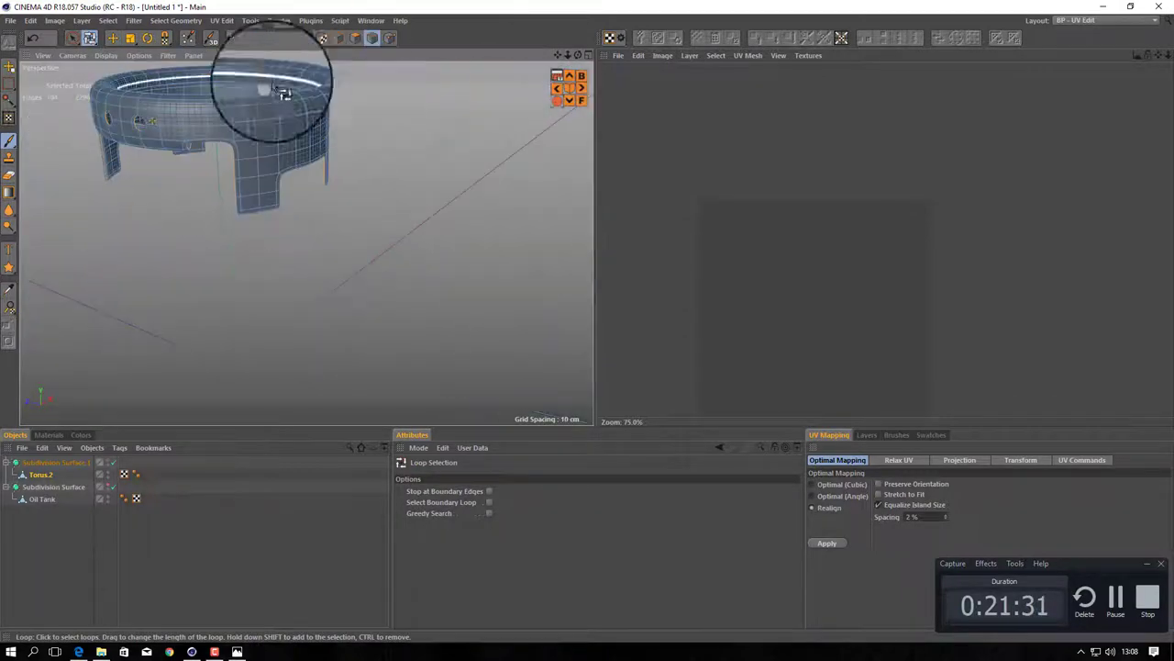
{"action": "scroll", "coordinate": [284, 92], "scroll_direction": "up", "scroll_amount": 5}
{"action": "scroll", "coordinate": [519, 249], "scroll_direction": "down", "scroll_amount": 3}
{"action": "scroll", "coordinate": [493, 257], "scroll_direction": "down", "scroll_amount": 3}
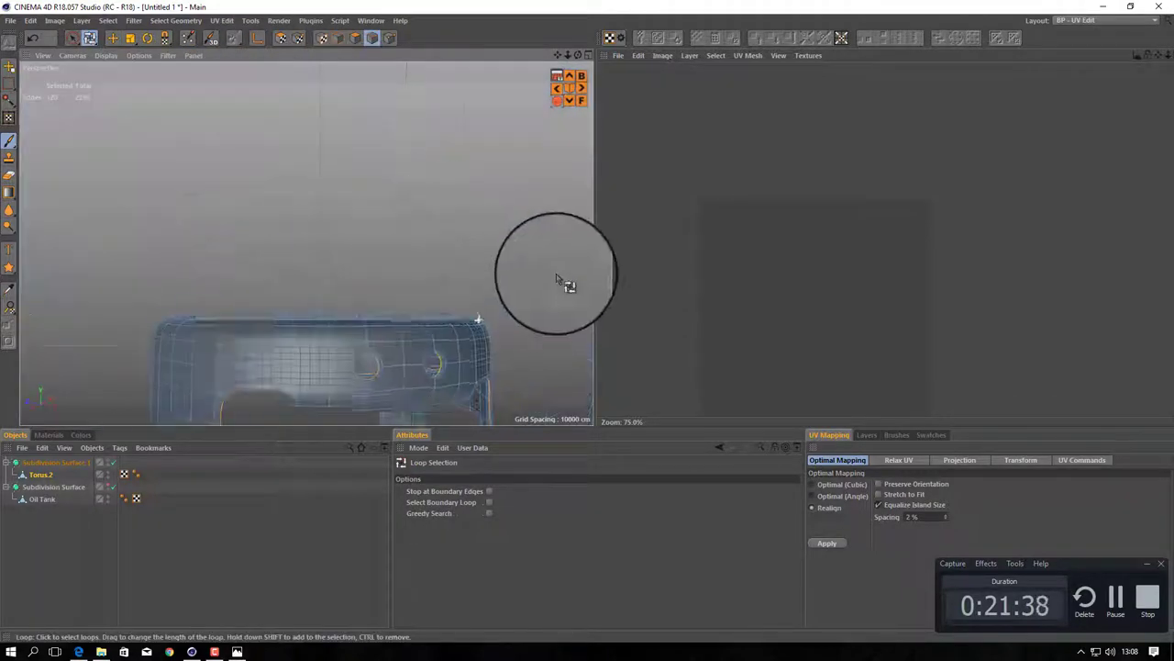
{"action": "key", "text": "h"}
{"action": "key", "text": "alt+s"}
{"action": "left_click", "coordinate": [514, 502]}
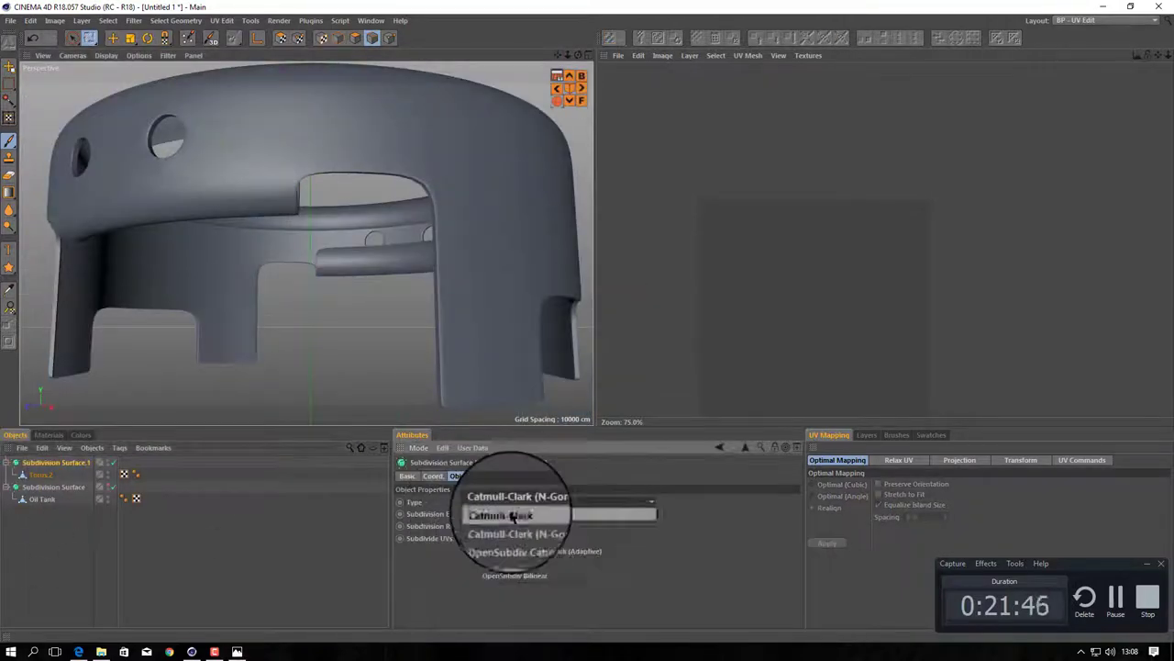
{"action": "left_click", "coordinate": [520, 505]}
{"action": "scroll", "coordinate": [336, 275], "scroll_direction": "down", "scroll_amount": 3}
- Select Torus.2, frame it, select all its polygons and open the Relax UV settings
{"action": "left_click", "coordinate": [40, 474]}
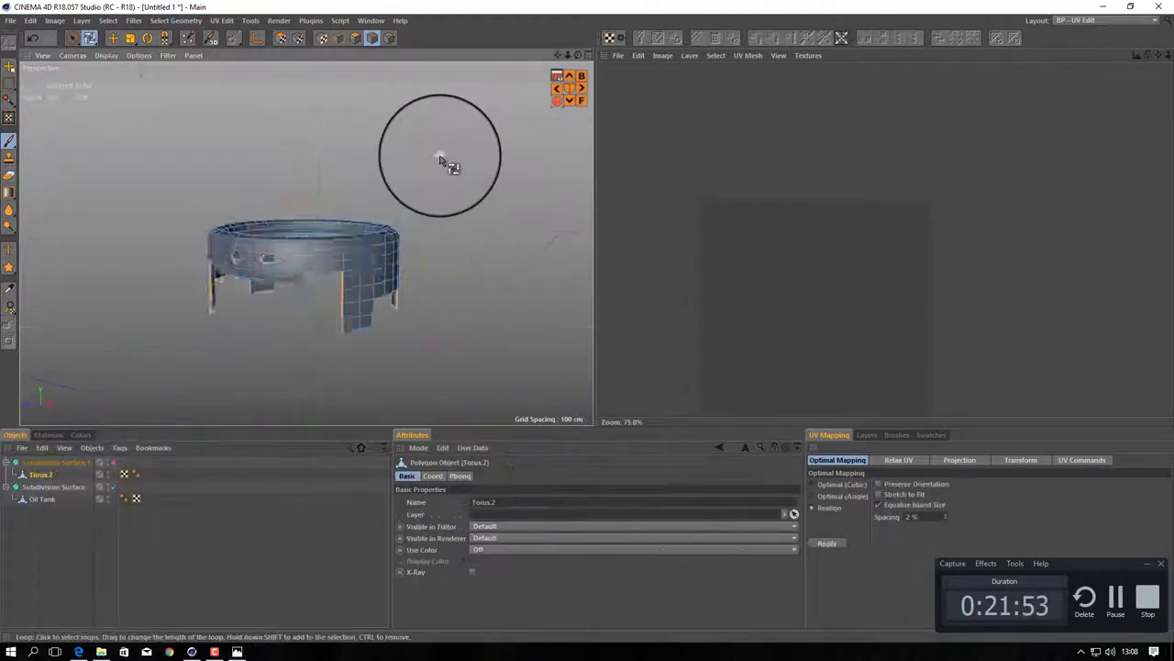
{"action": "scroll", "coordinate": [439, 262], "scroll_direction": "up", "scroll_amount": 5}
{"action": "key", "text": "h"}
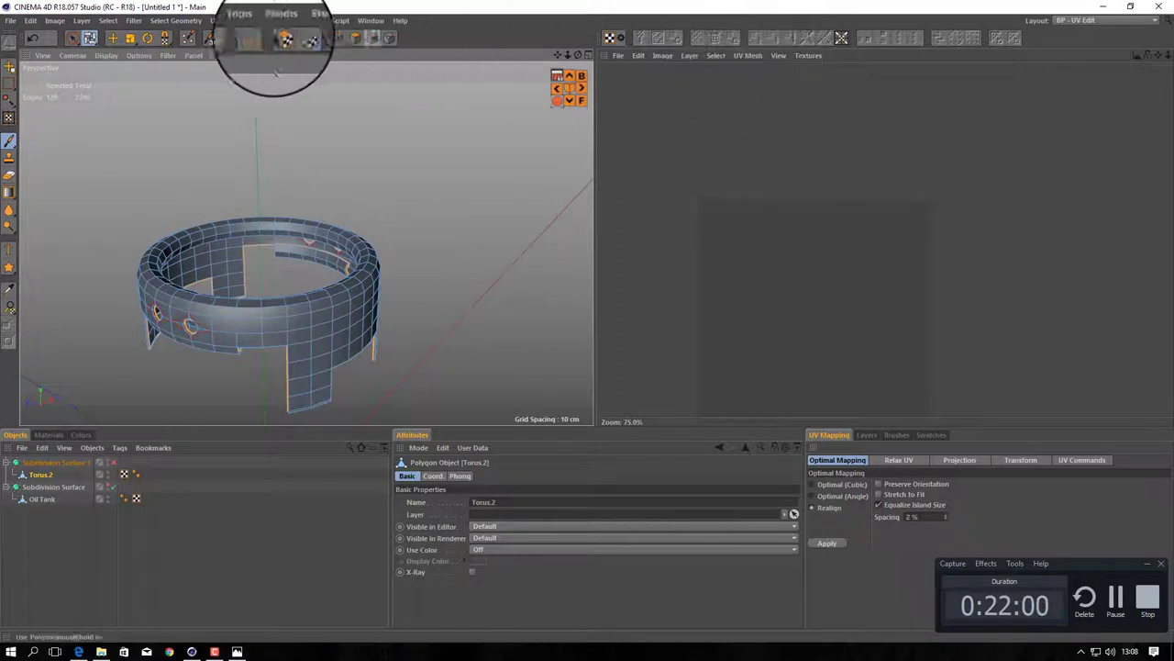
{"action": "key", "text": "ctrl+a"}
{"action": "left_click", "coordinate": [900, 460]}
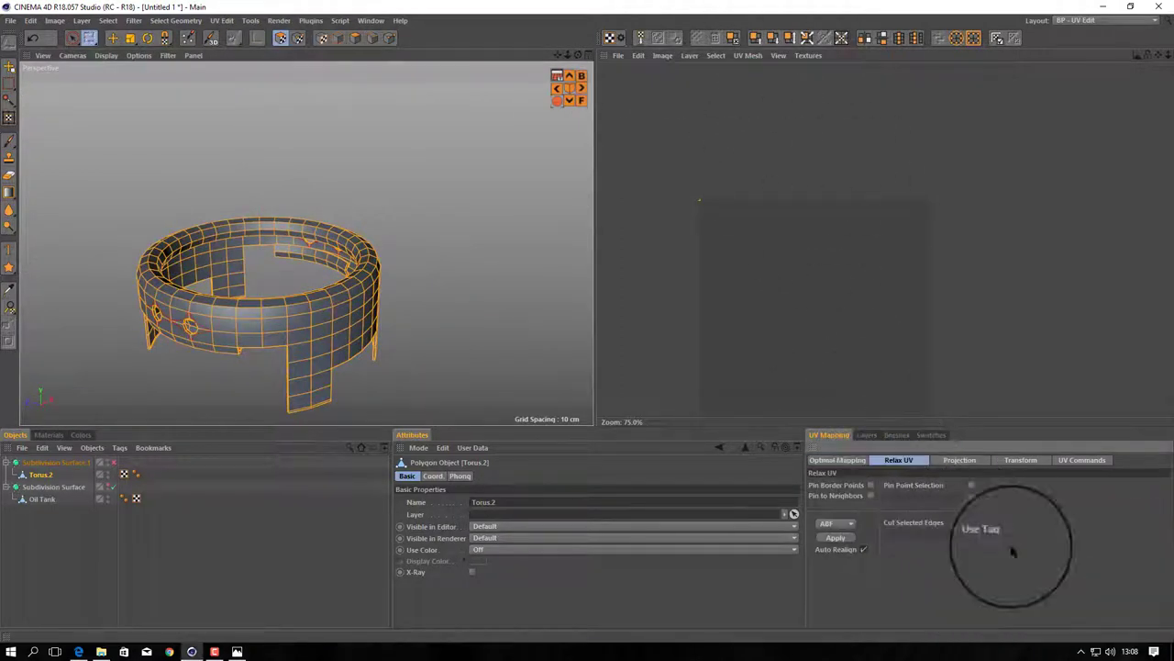
- Relax the collar's UVs repeatedly with all its polygons selected
{"action": "left_click", "coordinate": [829, 538]}
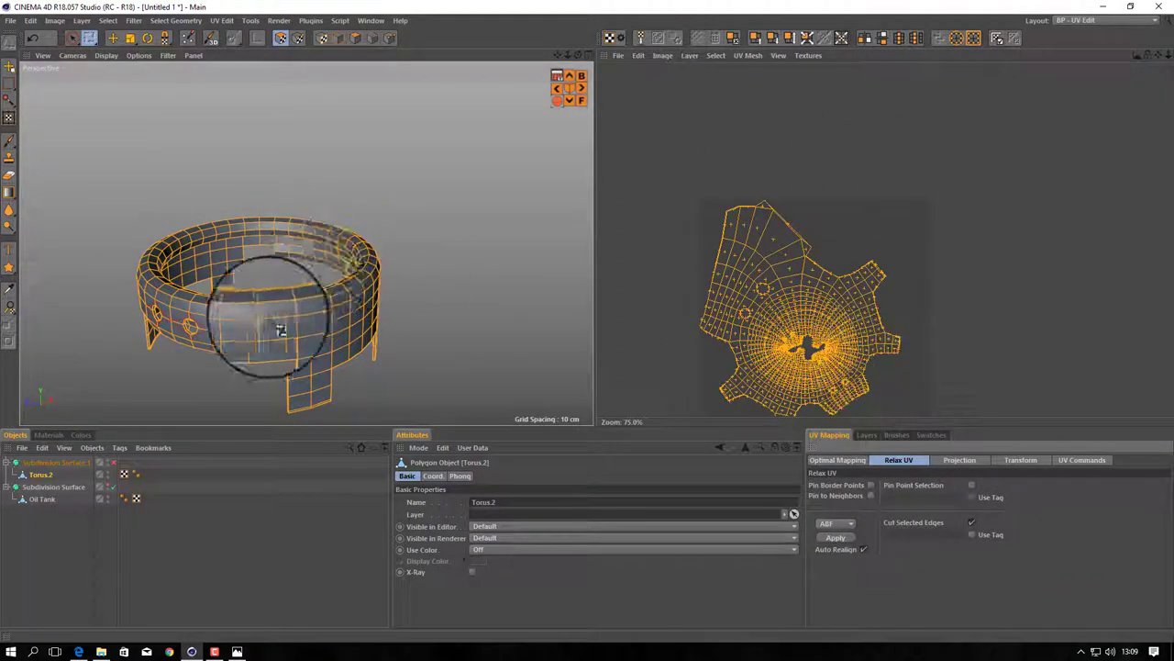
{"action": "left_click_drag", "start_coordinate": [275, 328], "coordinate": [432, 157], "text": "alt"}
{"action": "scroll", "coordinate": [385, 107], "scroll_direction": "up", "scroll_amount": 5}
{"action": "middle_click_drag", "start_coordinate": [83, 223], "coordinate": [205, 263], "text": "alt"}
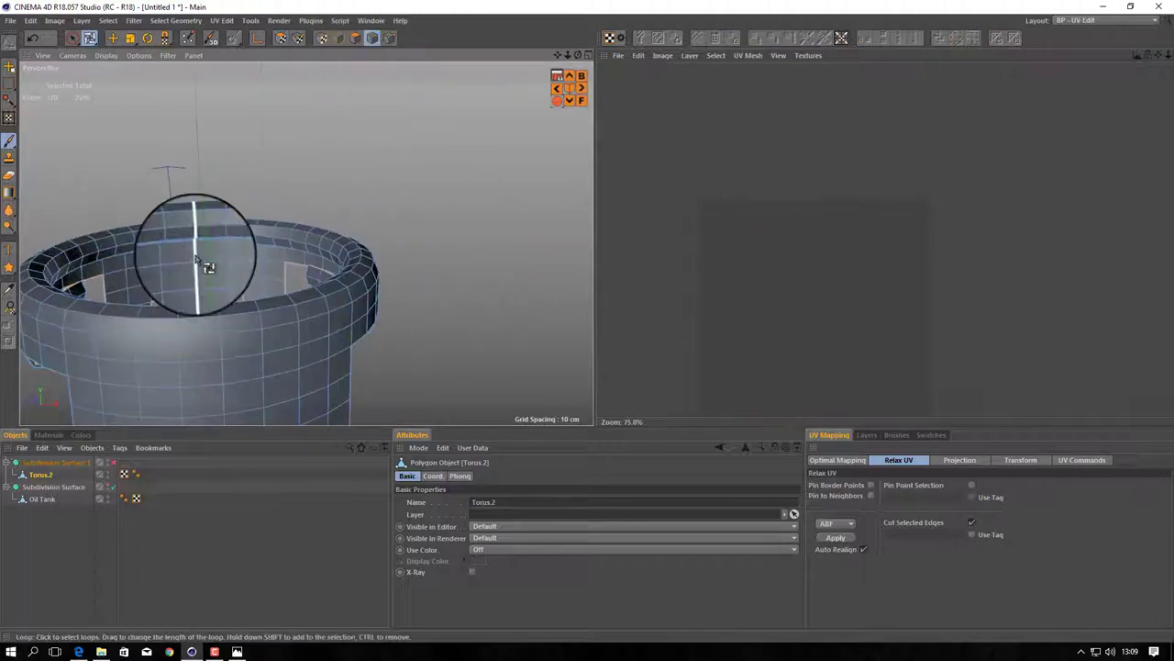
{"action": "scroll", "coordinate": [204, 263], "scroll_direction": "down", "scroll_amount": 8}
{"action": "key", "text": "Return"}
{"action": "left_click", "coordinate": [835, 538]}
{"action": "left_click", "coordinate": [835, 537]}
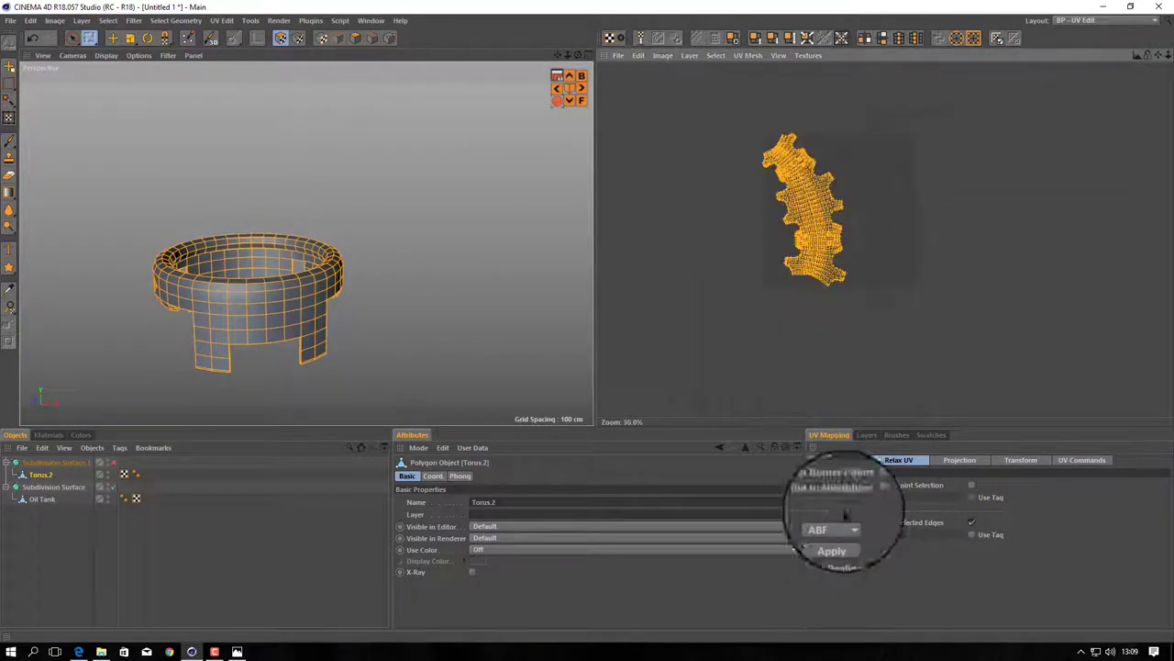
{"action": "left_click", "coordinate": [835, 537]}
{"action": "left_click", "coordinate": [835, 538]}
{"action": "scroll", "coordinate": [813, 223], "scroll_direction": "up", "scroll_amount": 3}
{"action": "scroll", "coordinate": [813, 236], "scroll_direction": "up", "scroll_amount": 2}
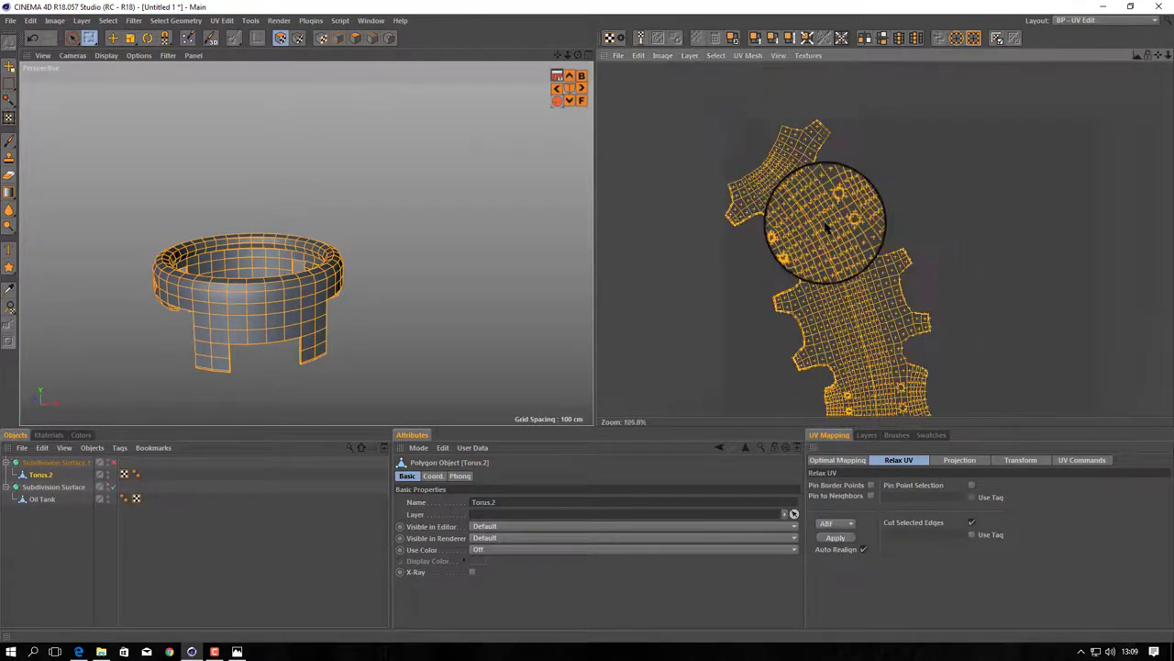
{"action": "scroll", "coordinate": [813, 235], "scroll_direction": "down", "scroll_amount": 4}
{"action": "scroll", "coordinate": [144, 223], "scroll_direction": "up", "scroll_amount": 4}
- Deselect the polygons, switch to edge mode, and browse the UV commands before returning to Relax UV
{"action": "key", "text": "u"}
{"action": "key", "text": "l"}
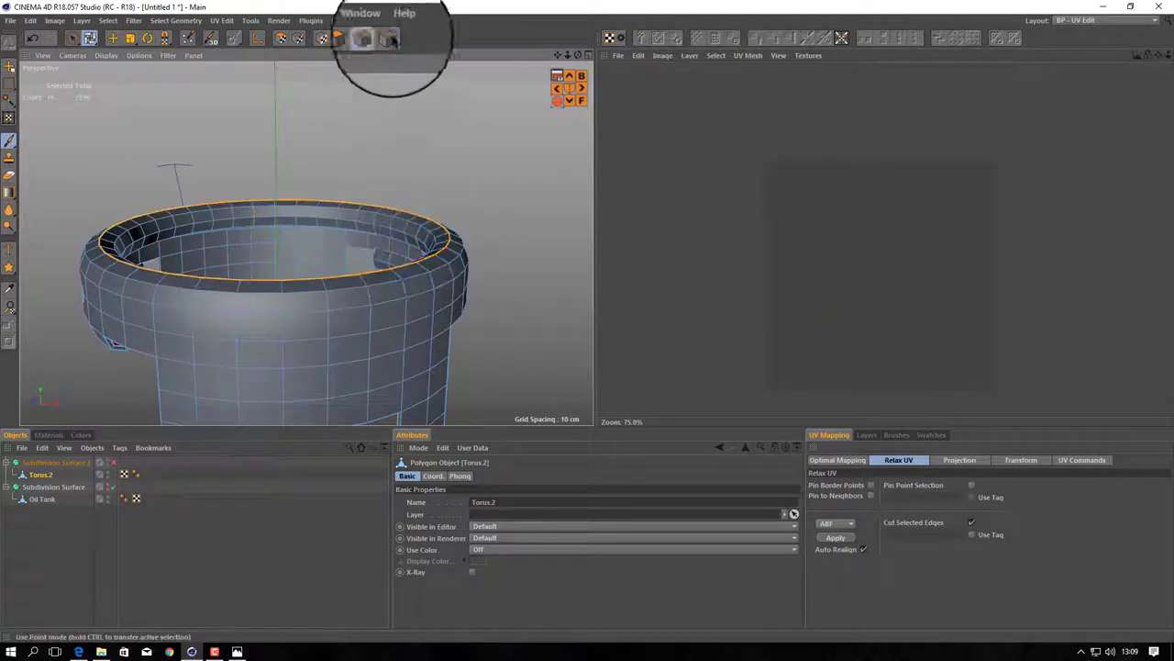
{"action": "left_click", "coordinate": [340, 42]}
{"action": "left_click", "coordinate": [1082, 460]}
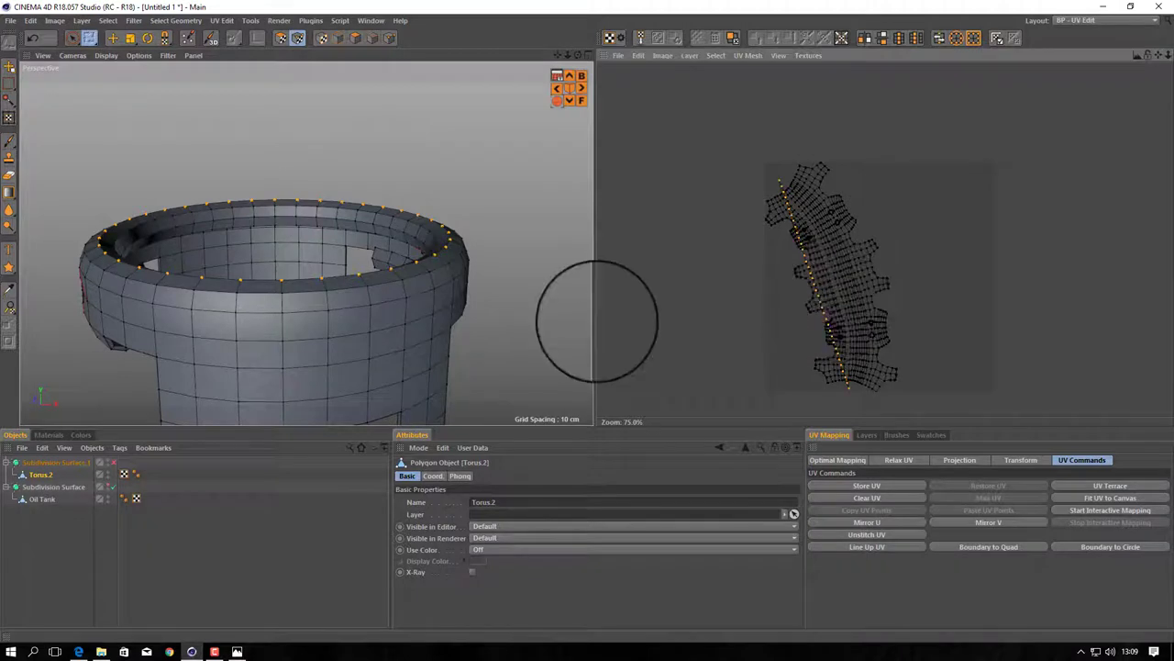
{"action": "scroll", "coordinate": [786, 288], "scroll_direction": "up", "scroll_amount": 3}
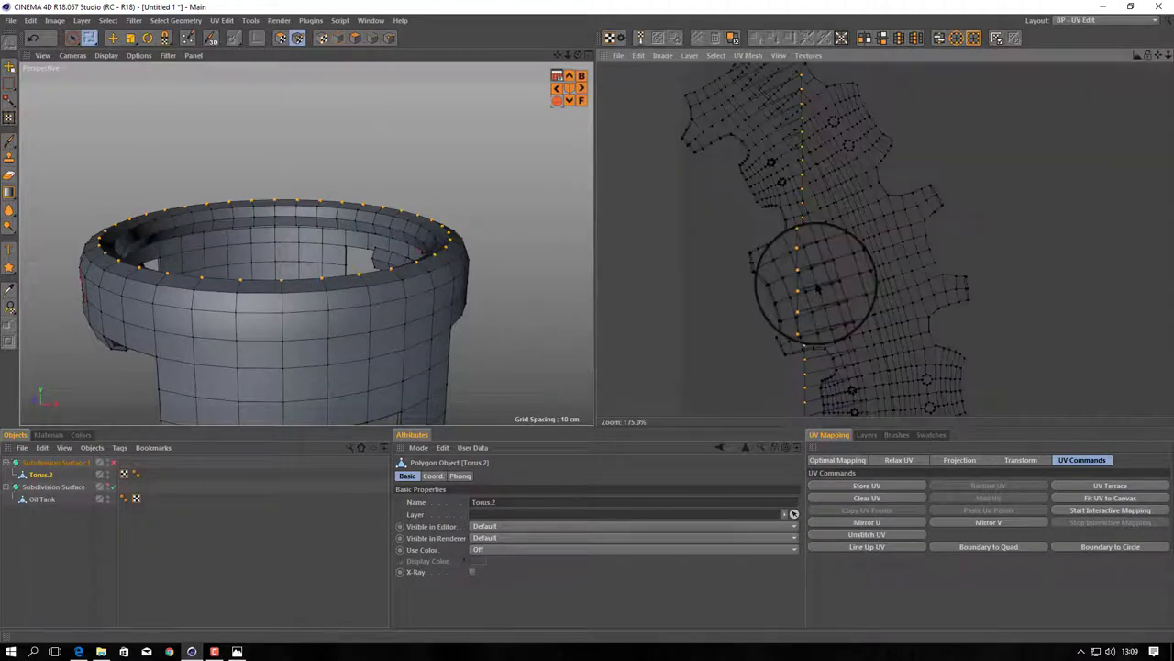
{"action": "scroll", "coordinate": [807, 284], "scroll_direction": "down", "scroll_amount": 5}
{"action": "scroll", "coordinate": [765, 257], "scroll_direction": "up", "scroll_amount": 3}
{"action": "scroll", "coordinate": [825, 348], "scroll_direction": "down", "scroll_amount": 3}
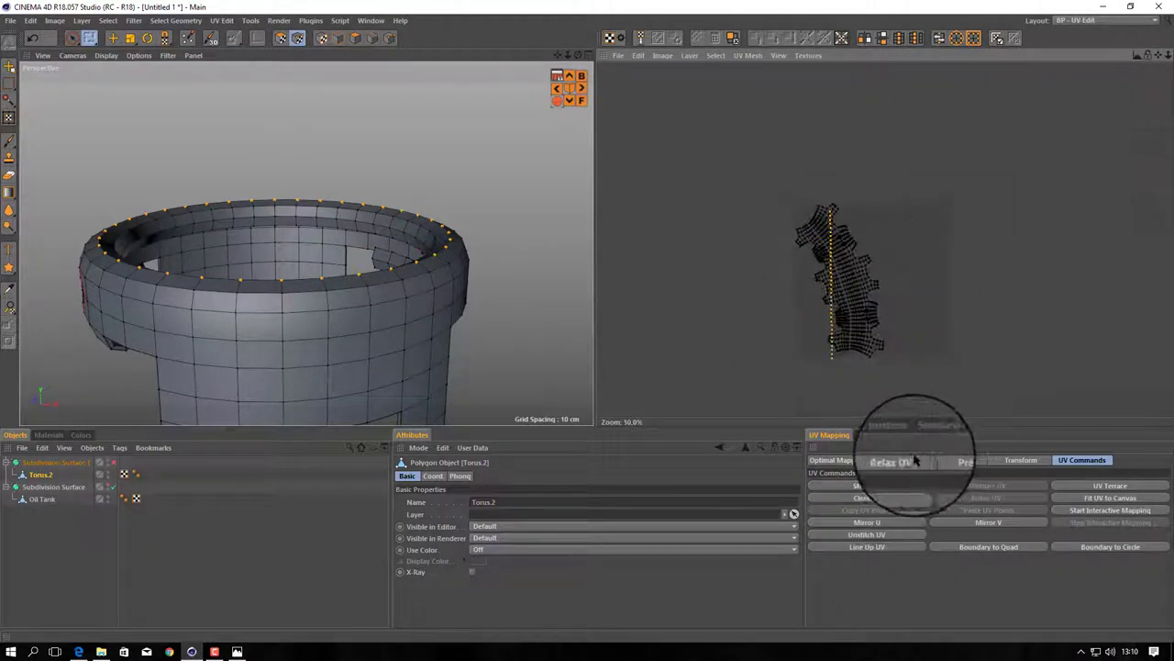
{"action": "left_click", "coordinate": [899, 460]}
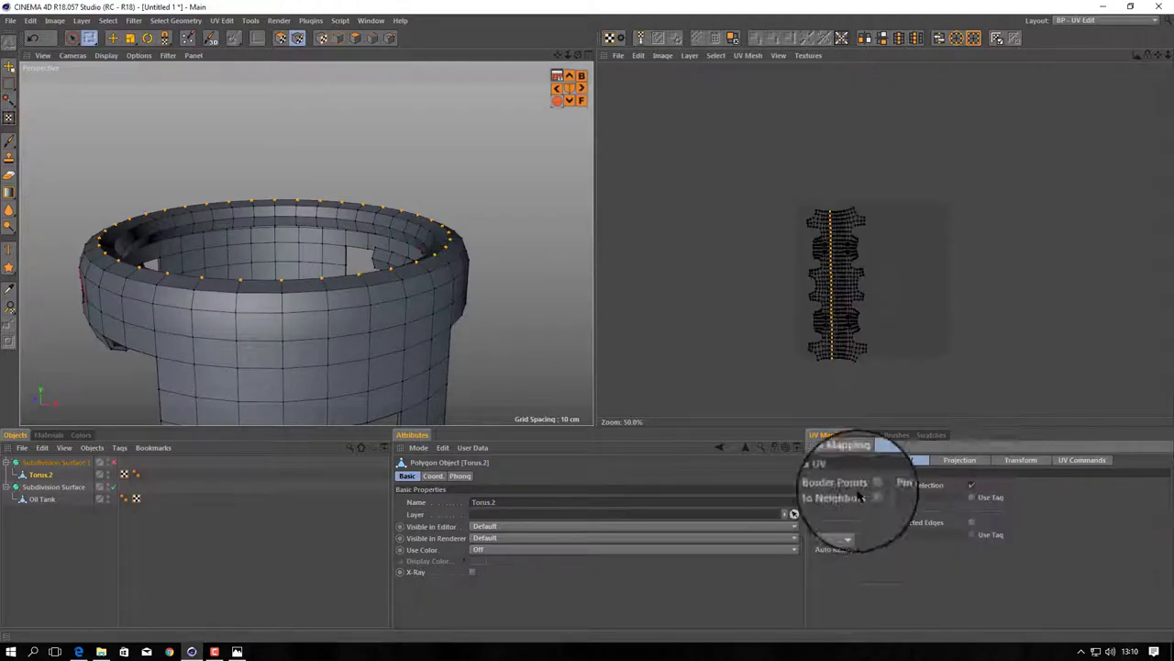
{"action": "scroll", "coordinate": [842, 321], "scroll_direction": "up", "scroll_amount": 3}
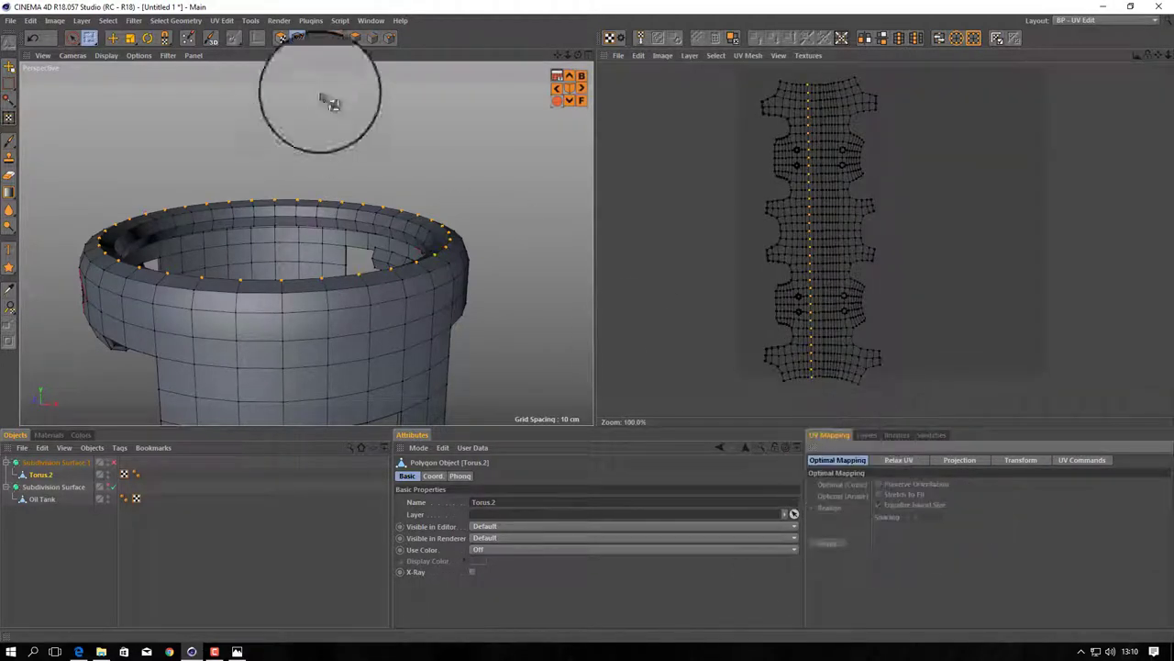
- Realign the collar's UV polygons with Optimal Mapping and re-enable Subdivision Surface.1
{"action": "left_click", "coordinate": [281, 38]}
{"action": "left_click", "coordinate": [826, 542]}
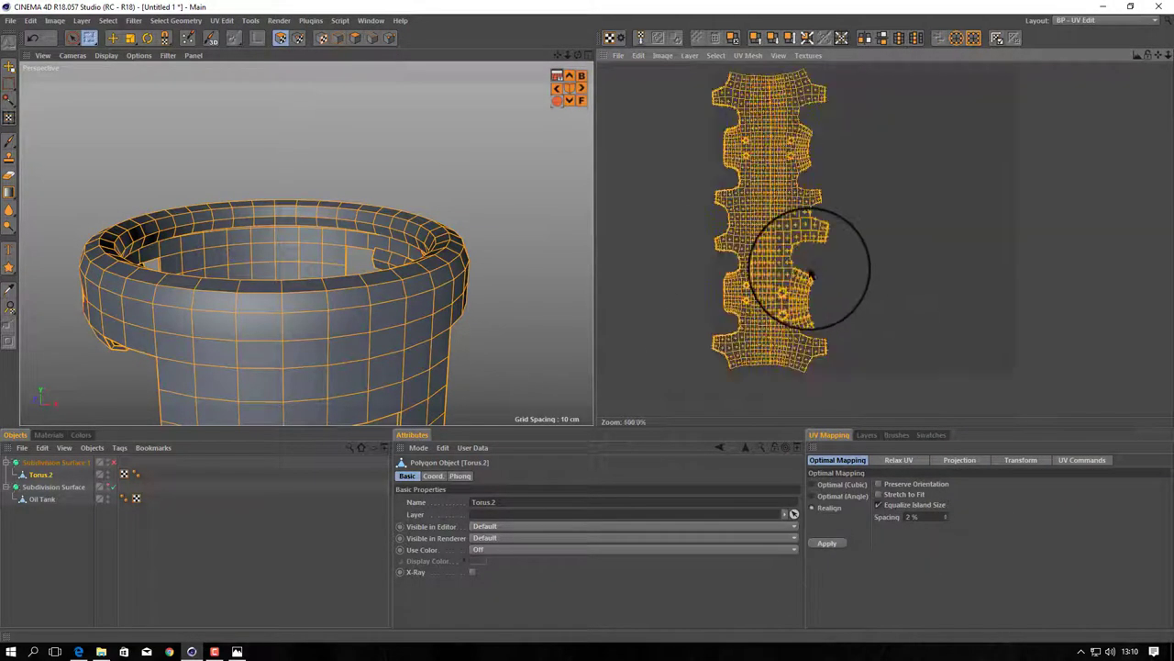
{"action": "scroll", "coordinate": [810, 273], "scroll_direction": "up", "scroll_amount": 2}
{"action": "scroll", "coordinate": [791, 272], "scroll_direction": "down", "scroll_amount": 2}
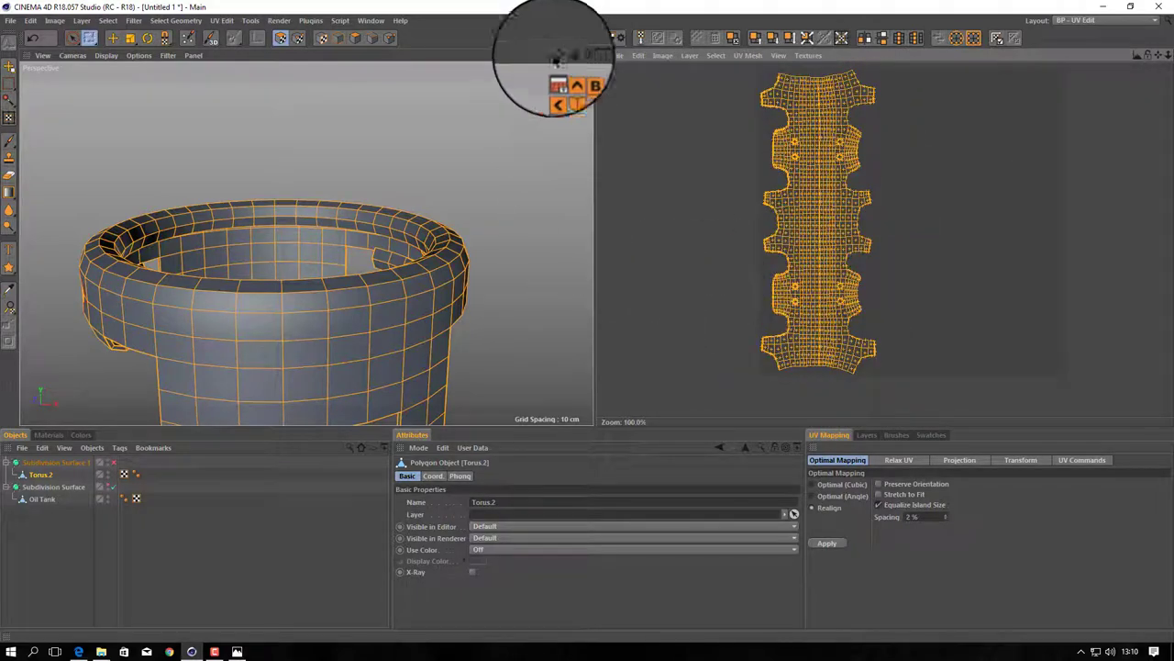
{"action": "left_click", "coordinate": [55, 461]}
{"action": "left_click", "coordinate": [112, 461]}
- Apply the Mat checker material from the Content Browser Presets to the tank
{"action": "scroll", "coordinate": [288, 283], "scroll_direction": "up", "scroll_amount": 2}
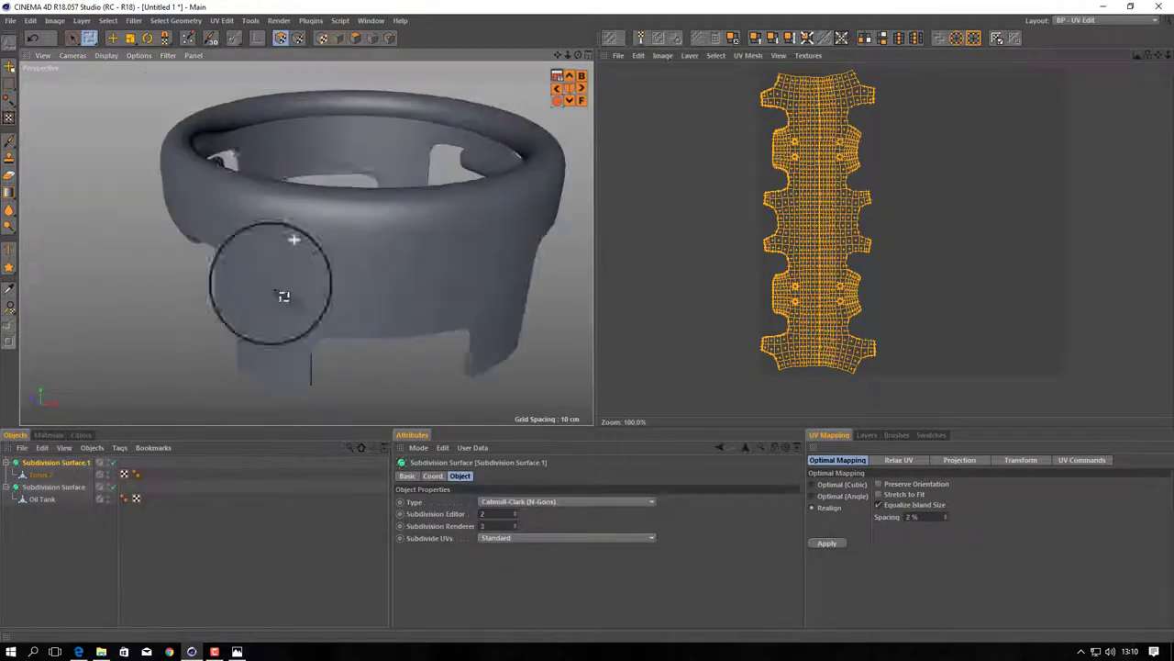
{"action": "scroll", "coordinate": [509, 124], "scroll_direction": "down", "scroll_amount": 3}
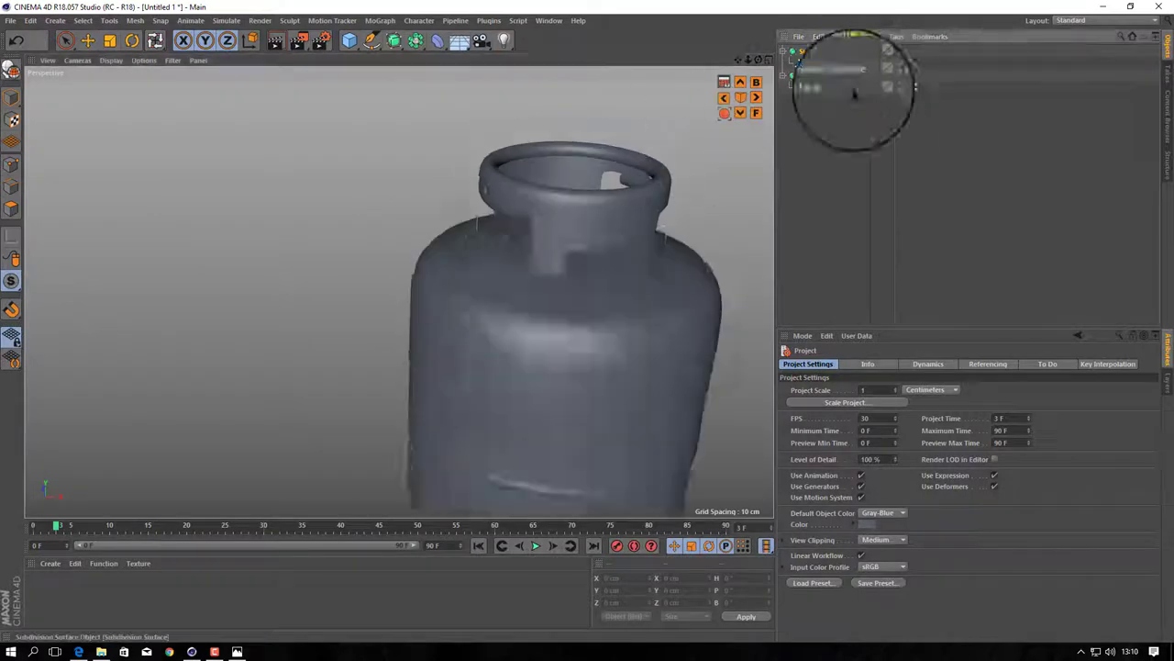
{"action": "right_click_drag", "start_coordinate": [587, 213], "coordinate": [707, 309], "text": "alt"}
{"action": "left_click_drag", "start_coordinate": [708, 309], "coordinate": [715, 103], "text": "alt"}
{"action": "left_click", "coordinate": [1167, 115]}
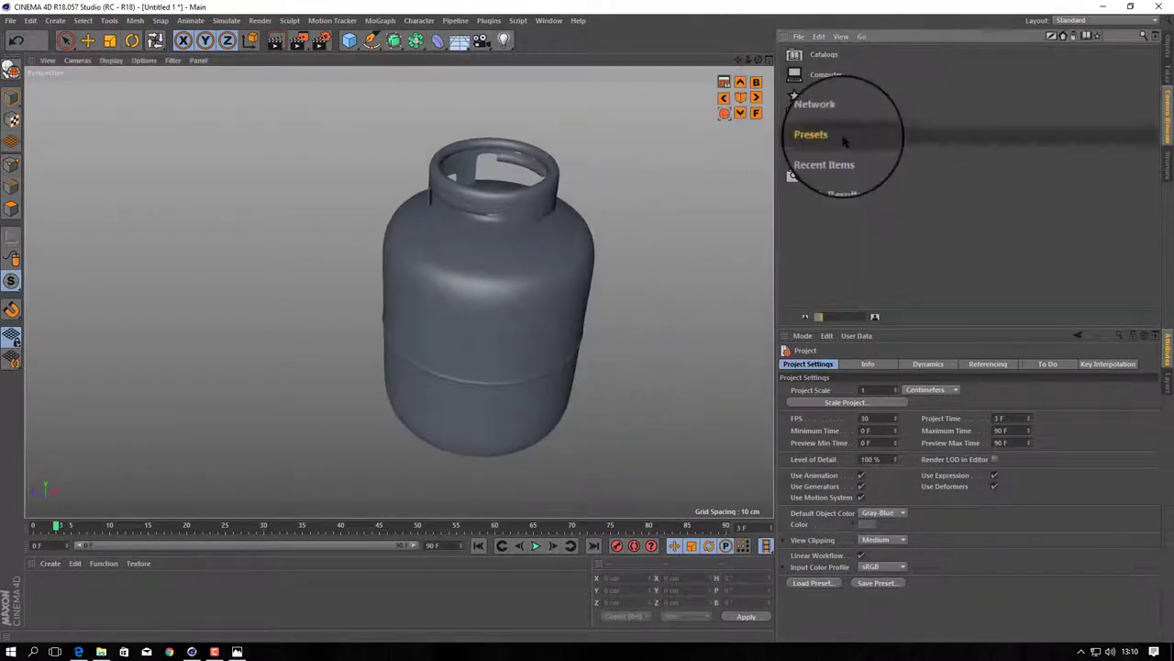
{"action": "double_click", "coordinate": [817, 134]}
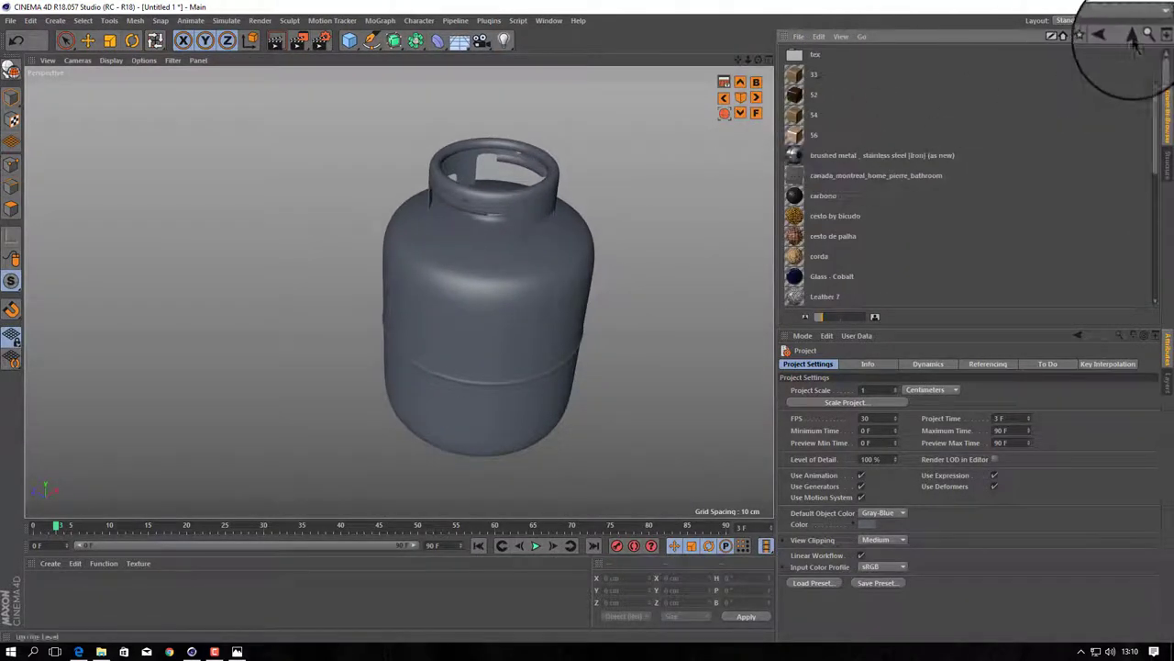
{"action": "scroll", "coordinate": [811, 133], "scroll_direction": "down", "scroll_amount": 5}
{"action": "mouse_move", "coordinate": [797, 94]}
{"action": "left_mouse_down"}
{"action": "mouse_move", "coordinate": [917, 58]}
{"action": "mouse_move", "coordinate": [563, 262]}
{"action": "mouse_move", "coordinate": [612, 216]}
{"action": "left_mouse_up"}
- Set the collar's Subdivide UVs option to Edge
{"action": "scroll", "coordinate": [587, 202], "scroll_direction": "up", "scroll_amount": 5}
{"action": "mouse_move", "coordinate": [550, 188]}
{"action": "left_mouse_down", "text": "alt"}
{"action": "mouse_move", "coordinate": [346, 296]}
{"action": "mouse_move", "coordinate": [406, 280]}
{"action": "left_mouse_up", "text": "alt"}
{"action": "left_click", "coordinate": [883, 424]}
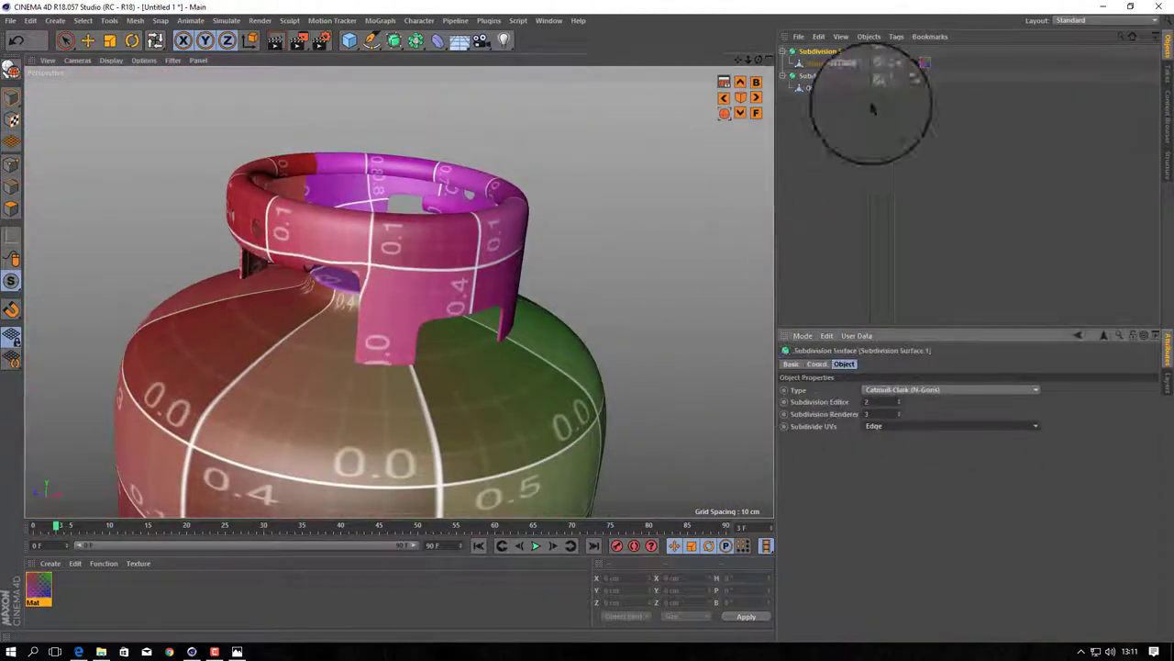
{"action": "scroll", "coordinate": [642, 432], "scroll_direction": "down", "scroll_amount": 5}
- Orbit the checker-textured tank, render a Ctrl+R preview, then open the primitives palette
{"action": "left_click_drag", "start_coordinate": [643, 432], "coordinate": [543, 429], "text": "alt"}
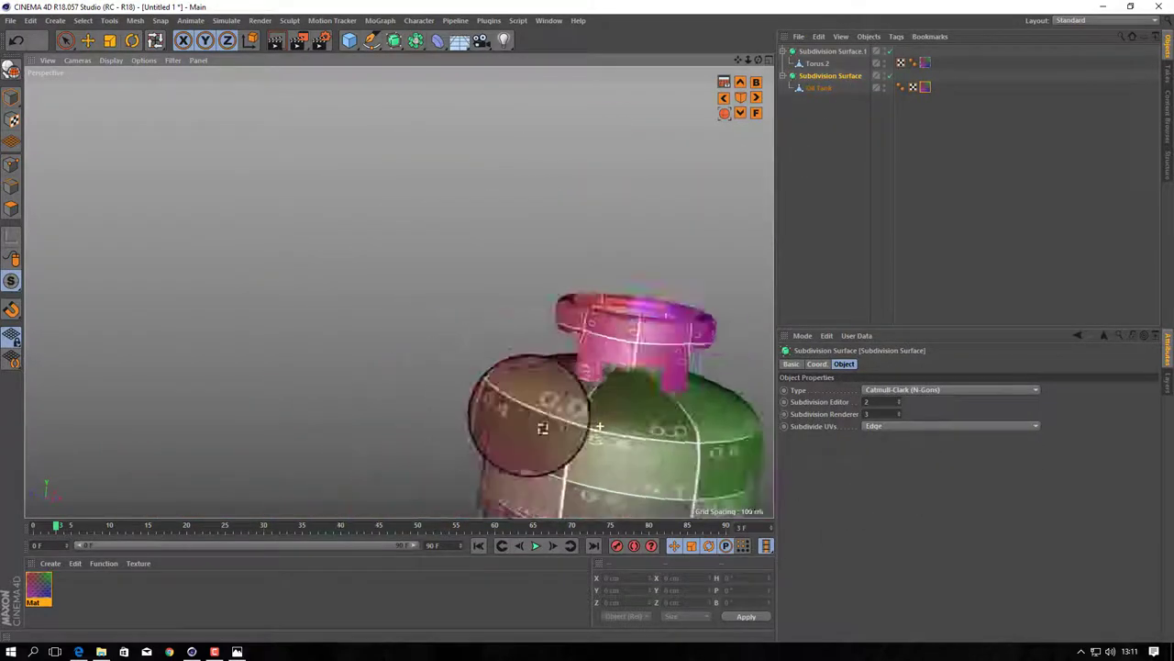
{"action": "scroll", "coordinate": [543, 428], "scroll_direction": "down", "scroll_amount": 3}
{"action": "scroll", "coordinate": [577, 205], "scroll_direction": "up", "scroll_amount": 3}
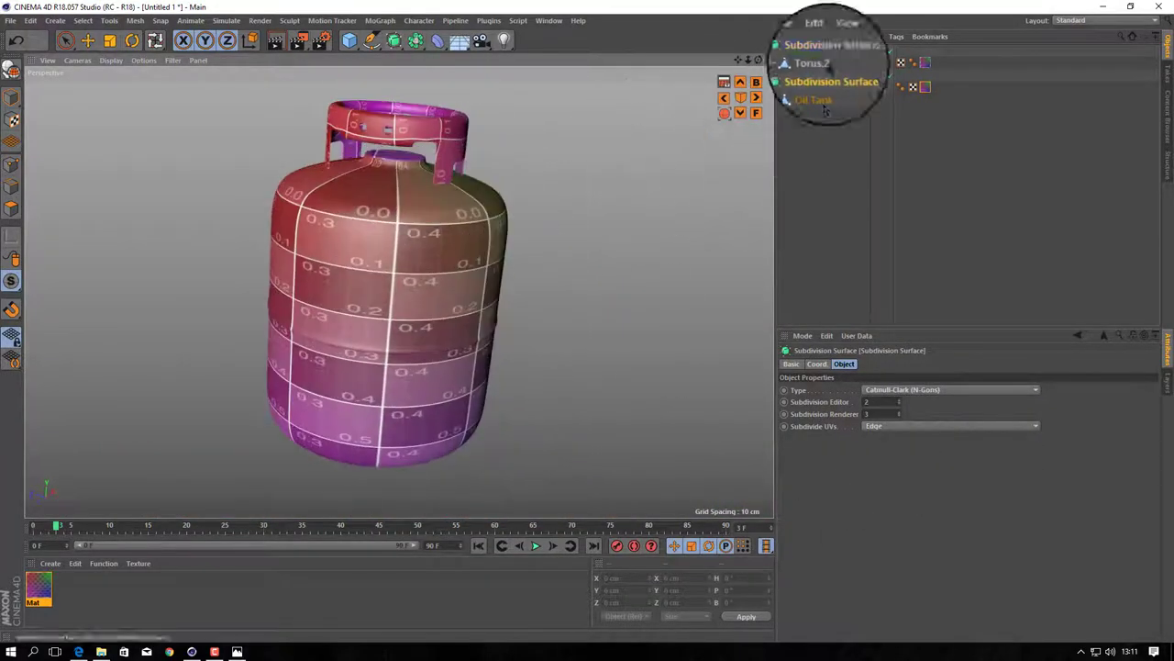
{"action": "key", "text": "t"}
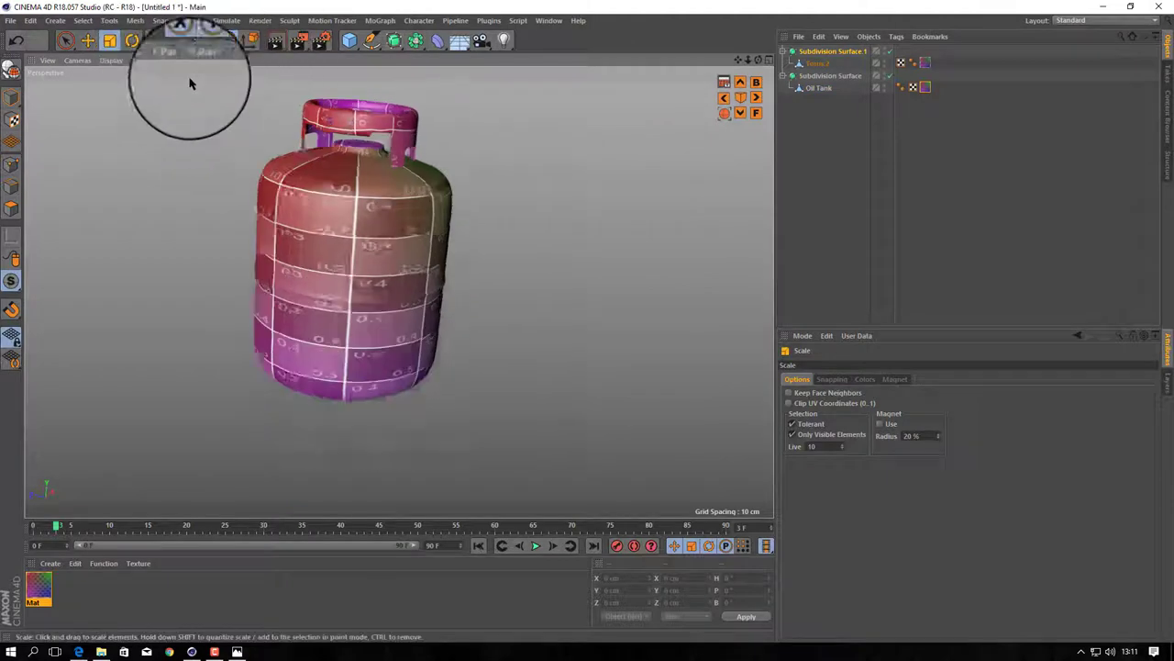
{"action": "mouse_move", "coordinate": [188, 79]}
{"action": "left_mouse_down", "text": "alt"}
{"action": "mouse_move", "coordinate": [144, 150]}
{"action": "mouse_move", "coordinate": [381, 85]}
{"action": "mouse_move", "coordinate": [367, 110]}
{"action": "mouse_move", "coordinate": [393, 40]}
{"action": "left_mouse_up", "text": "alt"}
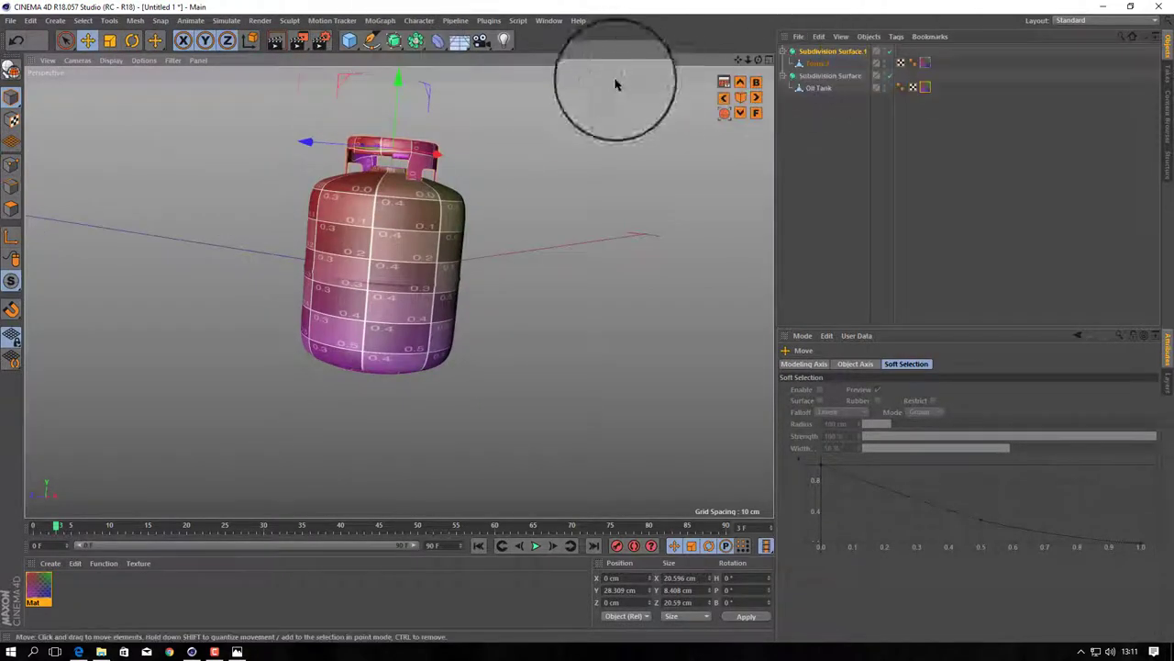
{"action": "left_click_drag", "start_coordinate": [618, 79], "coordinate": [491, 195], "text": "alt"}
{"action": "key", "text": "ctrl+r"}
{"action": "left_click_drag", "start_coordinate": [337, 219], "coordinate": [857, 87], "text": "alt"}
{"action": "mouse_move", "coordinate": [741, 66]}
{"action": "left_mouse_down", "text": "alt"}
{"action": "mouse_move", "coordinate": [420, 144]}
{"action": "mouse_move", "coordinate": [1062, 53]}
{"action": "left_mouse_up", "text": "alt"}
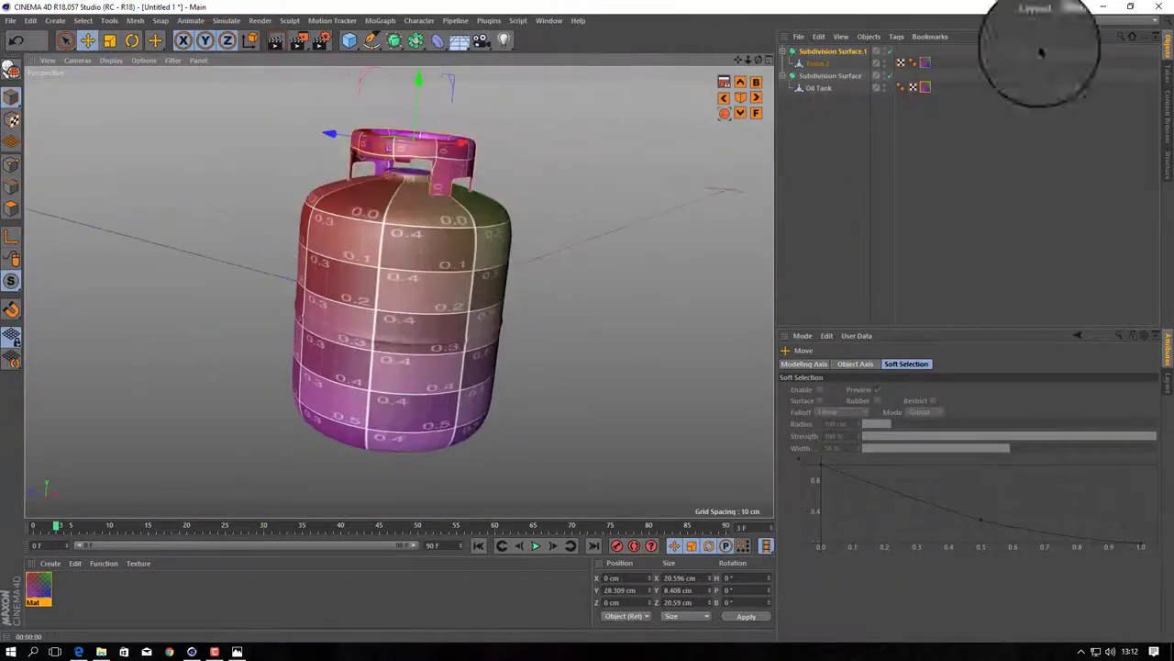
{"action": "left_click", "coordinate": [348, 39]}
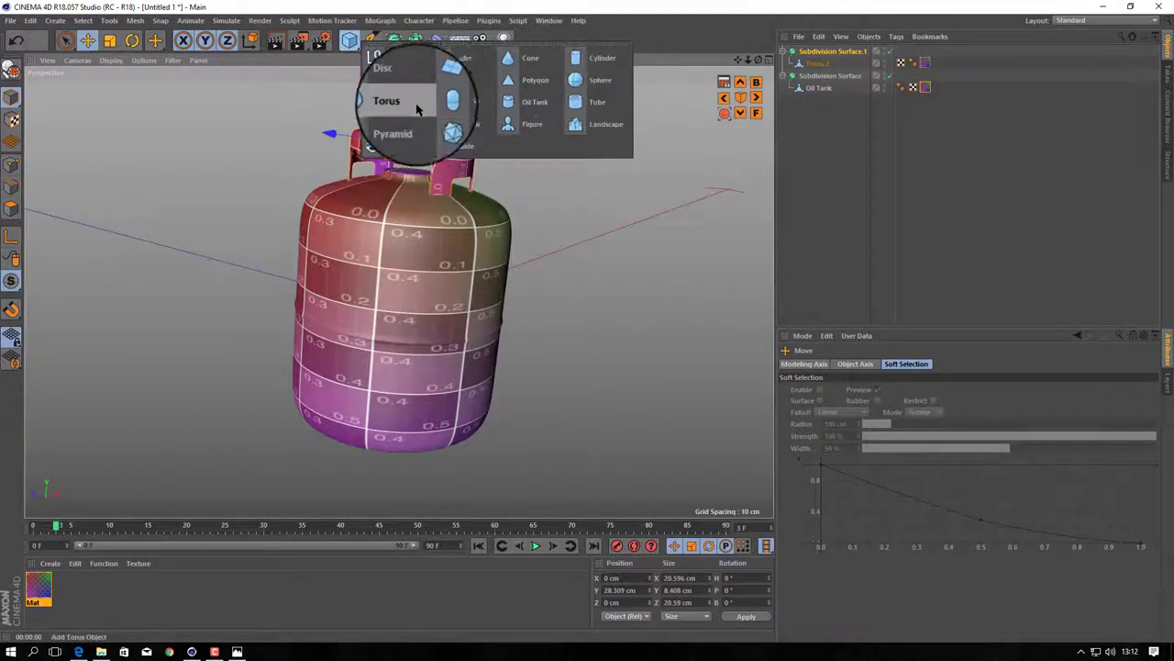
- Add a Torus and scale it down to about 11.558 cm radius around the tank
{"action": "left_click", "coordinate": [396, 102]}
{"action": "key", "text": "t"}
{"action": "mouse_move", "coordinate": [422, 183]}
{"action": "left_mouse_down"}
{"action": "mouse_move", "coordinate": [165, 360]}
{"action": "mouse_move", "coordinate": [188, 390]}
{"action": "left_mouse_up"}
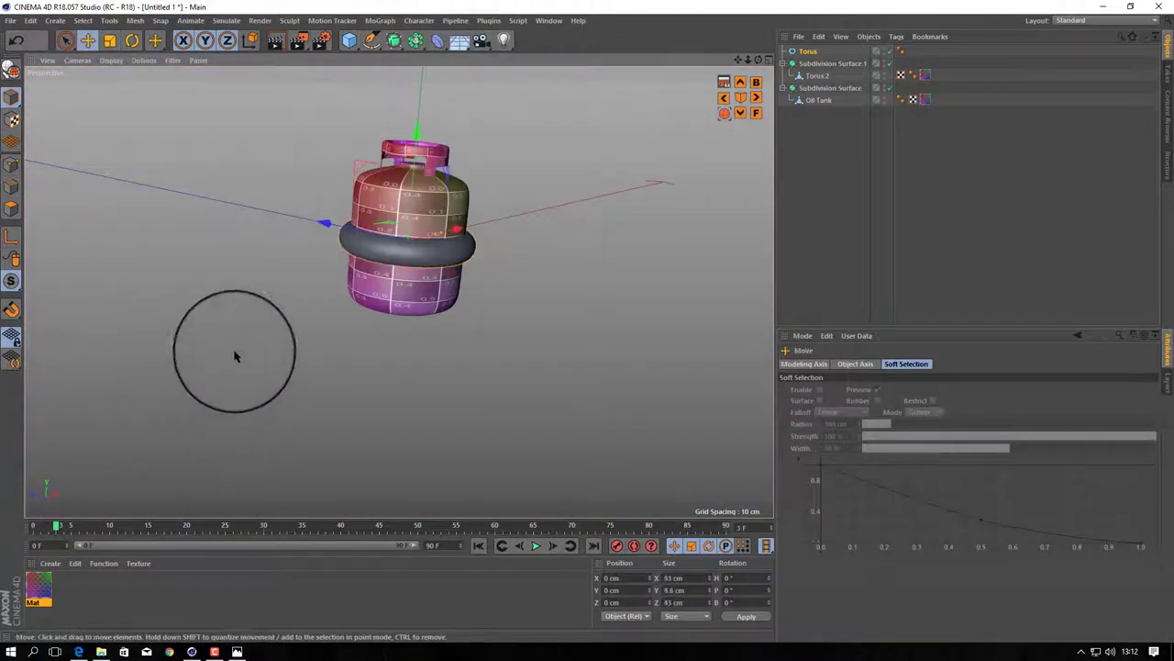
{"action": "left_click_drag", "start_coordinate": [414, 165], "coordinate": [406, 354], "text": "alt"}
{"action": "scroll", "coordinate": [407, 354], "scroll_direction": "up", "scroll_amount": 5}
{"action": "key", "text": "t"}
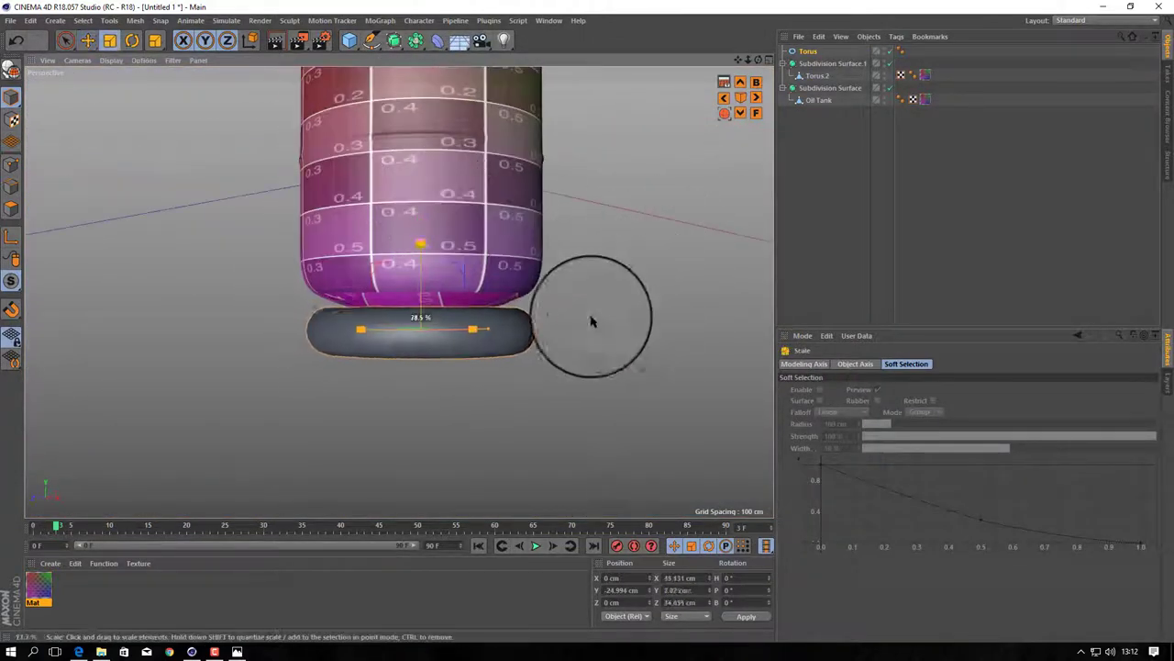
{"action": "left_click_drag", "start_coordinate": [443, 242], "coordinate": [590, 165], "text": "alt"}
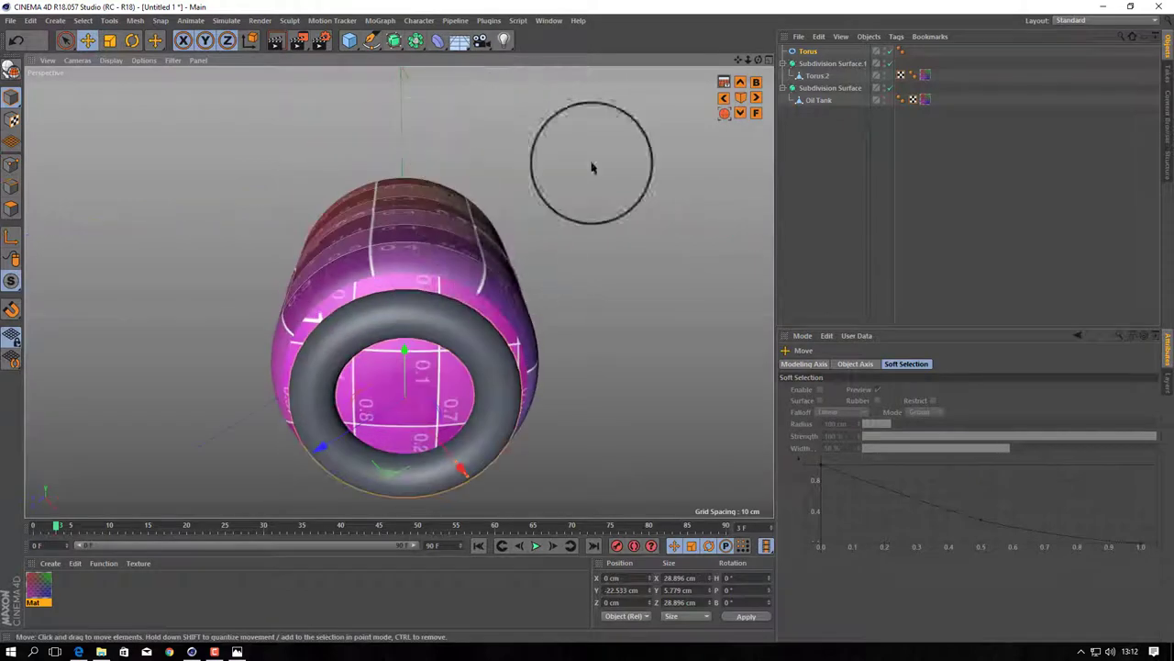
- Set the torus Pipe Radius to 1.6 cm and move it just below the tank's bottom
{"action": "left_click", "coordinate": [807, 51]}
{"action": "left_click_drag", "start_coordinate": [878, 414], "coordinate": [876, 413]}
{"action": "left_click_drag", "start_coordinate": [450, 361], "coordinate": [477, 303], "text": "alt"}
{"action": "left_click_drag", "start_coordinate": [866, 419], "coordinate": [879, 431]}
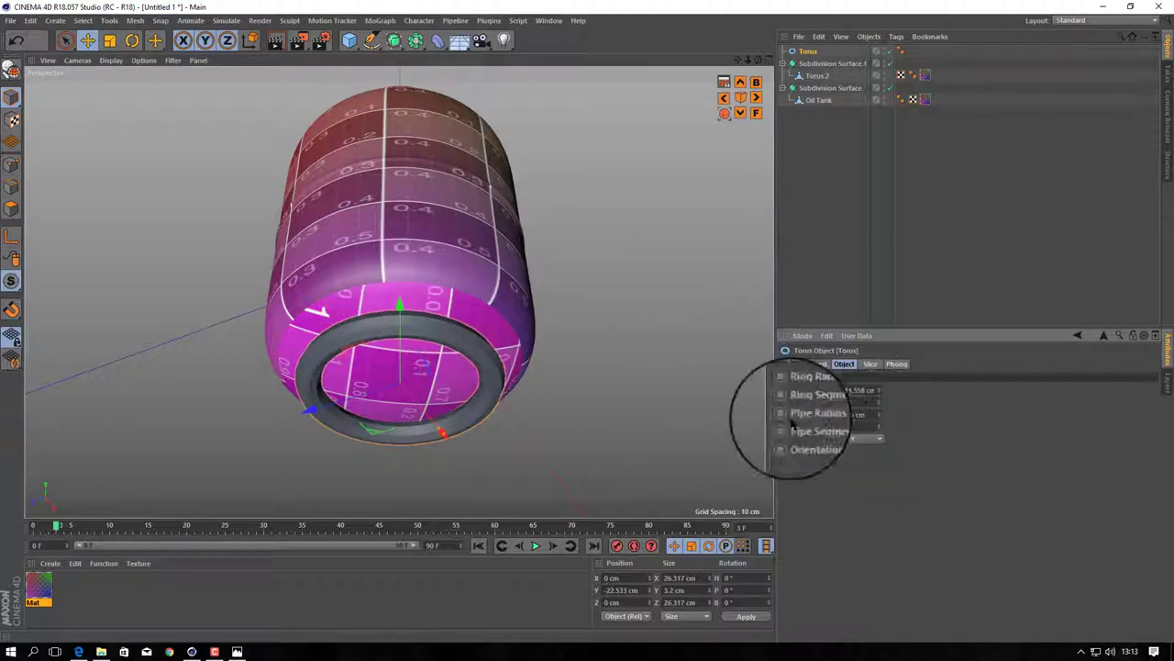
{"action": "mouse_move", "coordinate": [550, 385]}
{"action": "left_mouse_down", "text": "alt"}
{"action": "mouse_move", "coordinate": [406, 367]}
{"action": "mouse_move", "coordinate": [431, 315]}
{"action": "left_mouse_up", "text": "alt"}
{"action": "scroll", "coordinate": [434, 303], "scroll_direction": "up", "scroll_amount": 3}
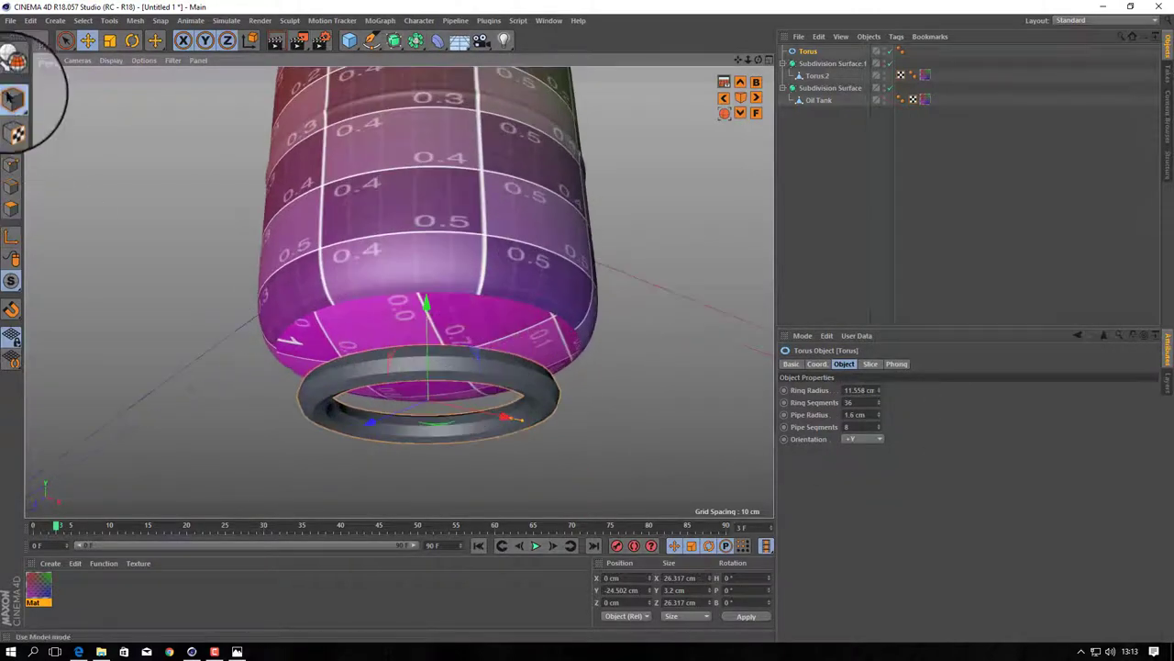
- Make the torus editable, fill-select all its polygons and raise it to the tank's base
{"action": "left_click", "coordinate": [13, 73]}
{"action": "left_click_drag", "start_coordinate": [126, 229], "coordinate": [472, 385], "text": "alt"}
{"action": "scroll", "coordinate": [471, 385], "scroll_direction": "up", "scroll_amount": 2}
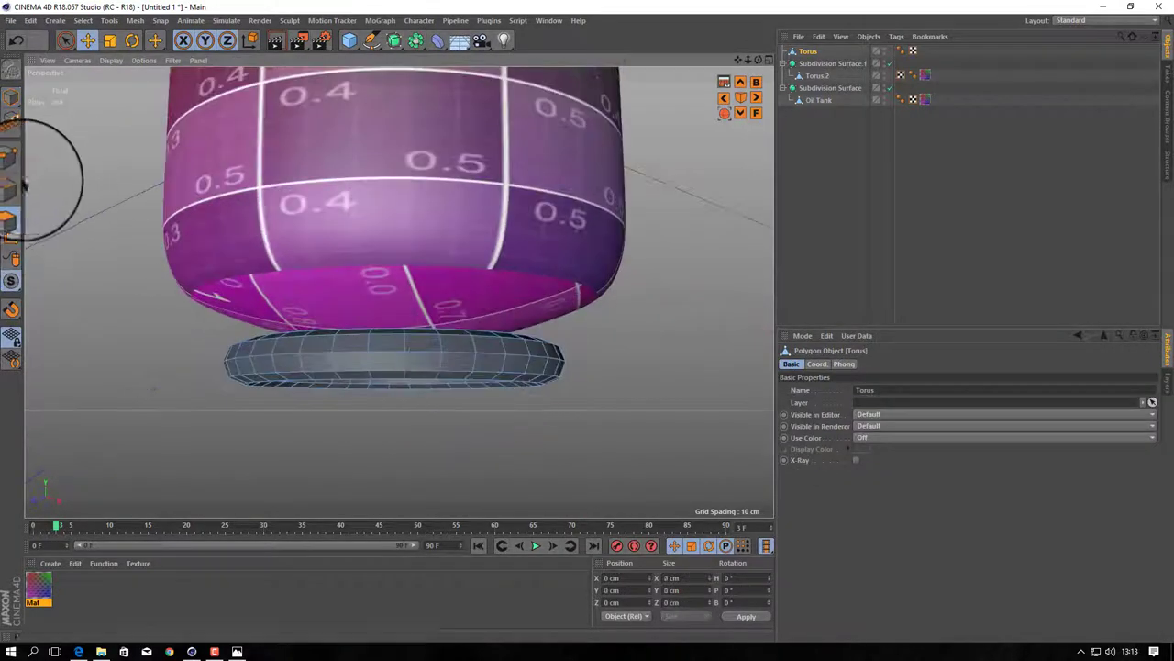
{"action": "mouse_move", "coordinate": [418, 353]}
{"action": "left_mouse_down", "text": "alt"}
{"action": "mouse_move", "coordinate": [692, 288]}
{"action": "mouse_move", "coordinate": [419, 336]}
{"action": "mouse_move", "coordinate": [419, 361]}
{"action": "left_mouse_up", "text": "alt"}
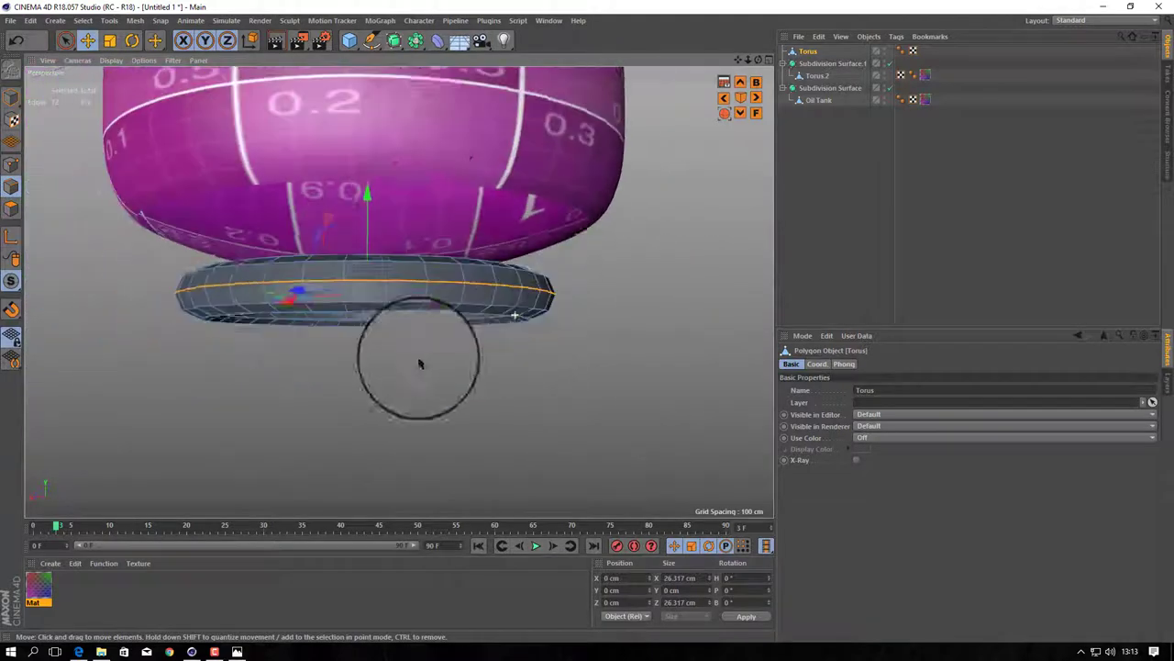
{"action": "right_click", "coordinate": [656, 286]}
{"action": "left_click", "coordinate": [771, 266]}
{"action": "left_click", "coordinate": [13, 275]}
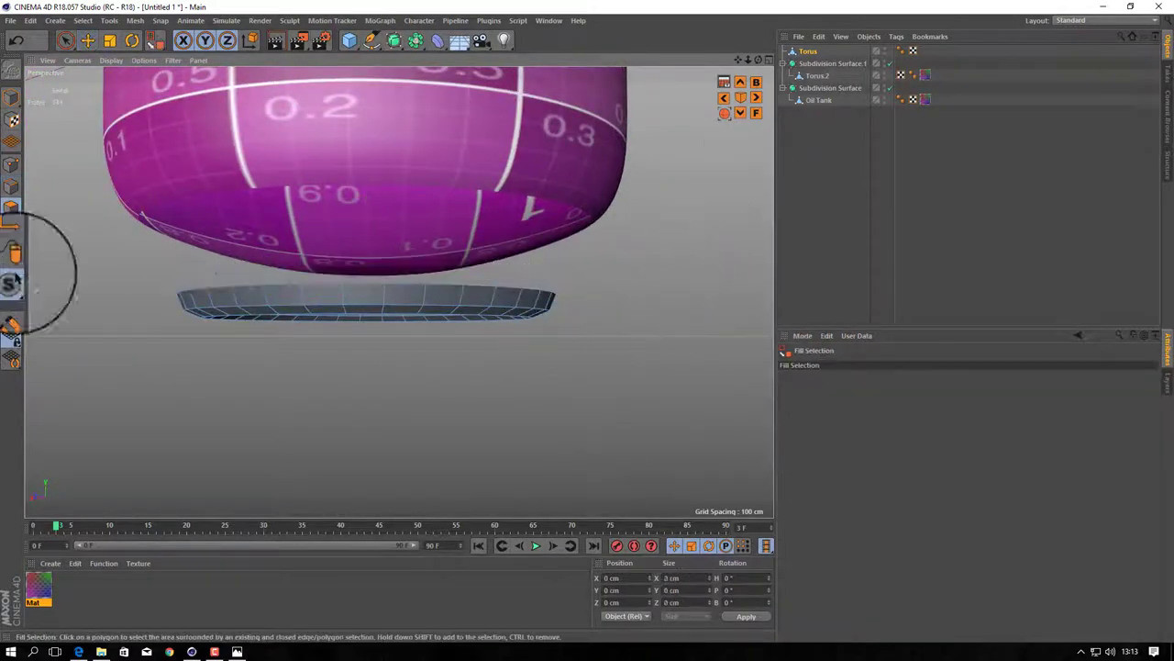
{"action": "mouse_move", "coordinate": [13, 275]}
{"action": "left_mouse_down", "text": "alt"}
{"action": "mouse_move", "coordinate": [271, 271]}
{"action": "mouse_move", "coordinate": [367, 178]}
{"action": "mouse_move", "coordinate": [358, 118]}
{"action": "left_mouse_up", "text": "alt"}
{"action": "left_click", "coordinate": [272, 275]}
{"action": "key", "text": "e"}
{"action": "mouse_move", "coordinate": [407, 183]}
{"action": "left_mouse_down", "text": "alt"}
{"action": "mouse_move", "coordinate": [349, 175]}
{"action": "mouse_move", "coordinate": [363, 259]}
{"action": "mouse_move", "coordinate": [382, 92]}
{"action": "mouse_move", "coordinate": [223, 244]}
{"action": "left_mouse_up", "text": "alt"}
- Ring-select the band's vertical edges and Edge Cut them into a 5.883 cm-tall, 28.264 cm-wide skirt
{"action": "right_click", "coordinate": [477, 273]}
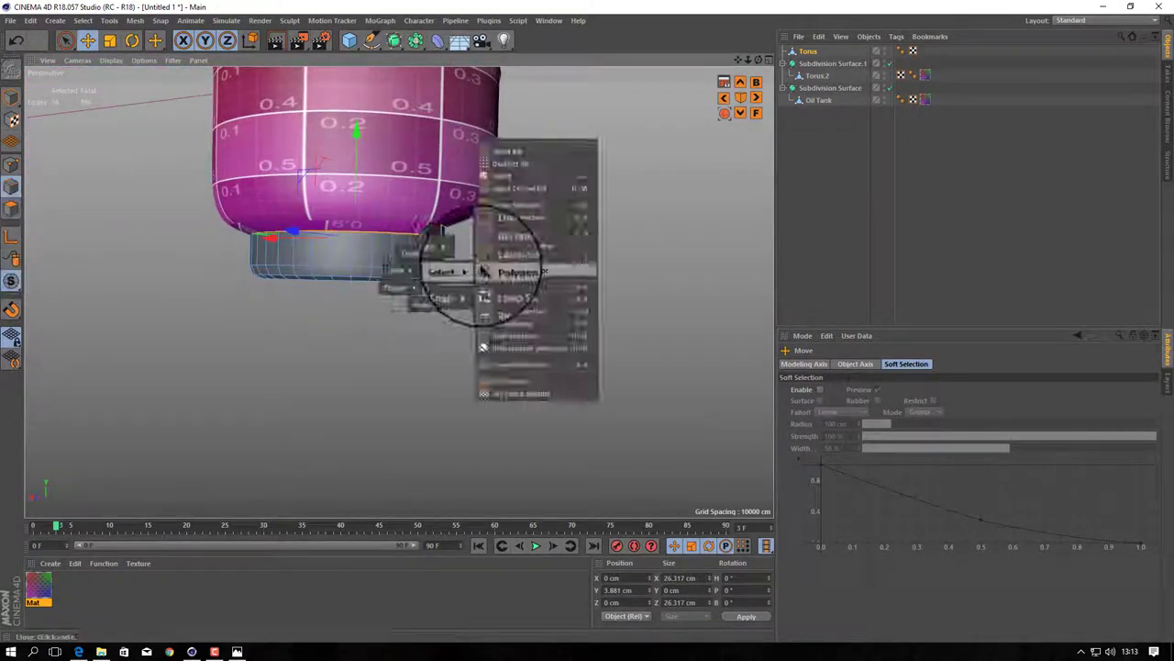
{"action": "left_click", "coordinate": [498, 272]}
{"action": "key", "text": "u"}
{"action": "key", "text": "b"}
{"action": "left_click", "coordinate": [406, 262]}
{"action": "right_click", "coordinate": [558, 245]}
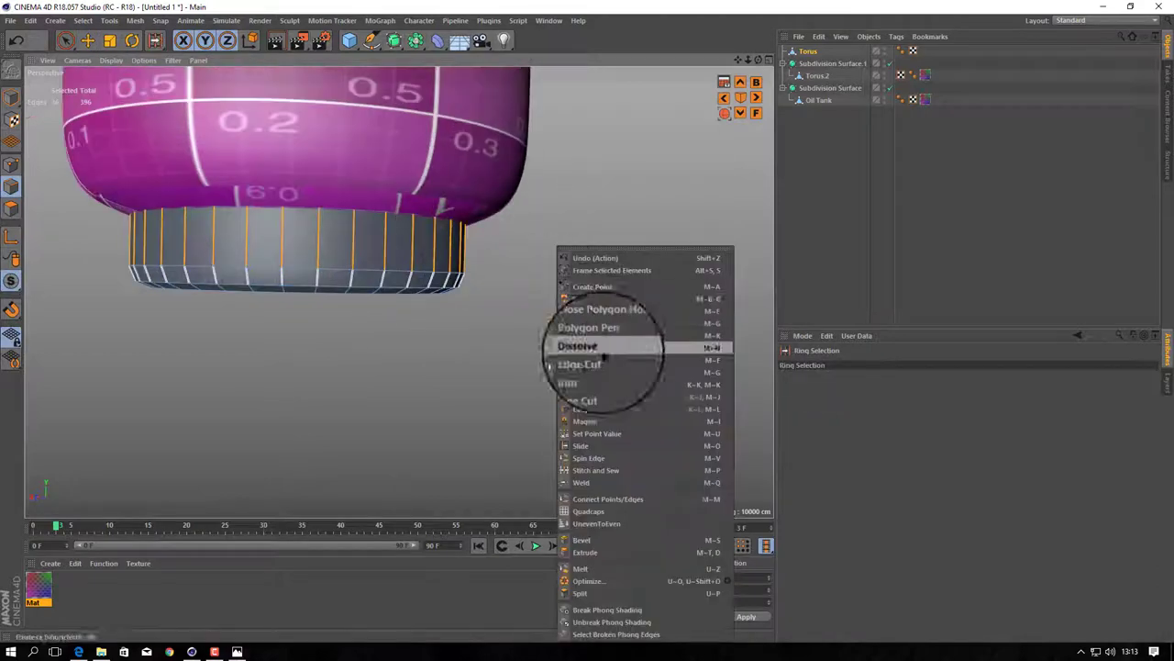
{"action": "left_click", "coordinate": [580, 359]}
{"action": "scroll", "coordinate": [524, 273], "scroll_direction": "up", "scroll_amount": 2}
{"action": "mouse_move", "coordinate": [590, 321]}
{"action": "left_mouse_down", "text": "alt"}
{"action": "mouse_move", "coordinate": [445, 156]}
{"action": "mouse_move", "coordinate": [472, 131]}
{"action": "mouse_move", "coordinate": [275, 119]}
{"action": "left_mouse_up", "text": "alt"}
{"action": "left_click", "coordinate": [11, 97]}
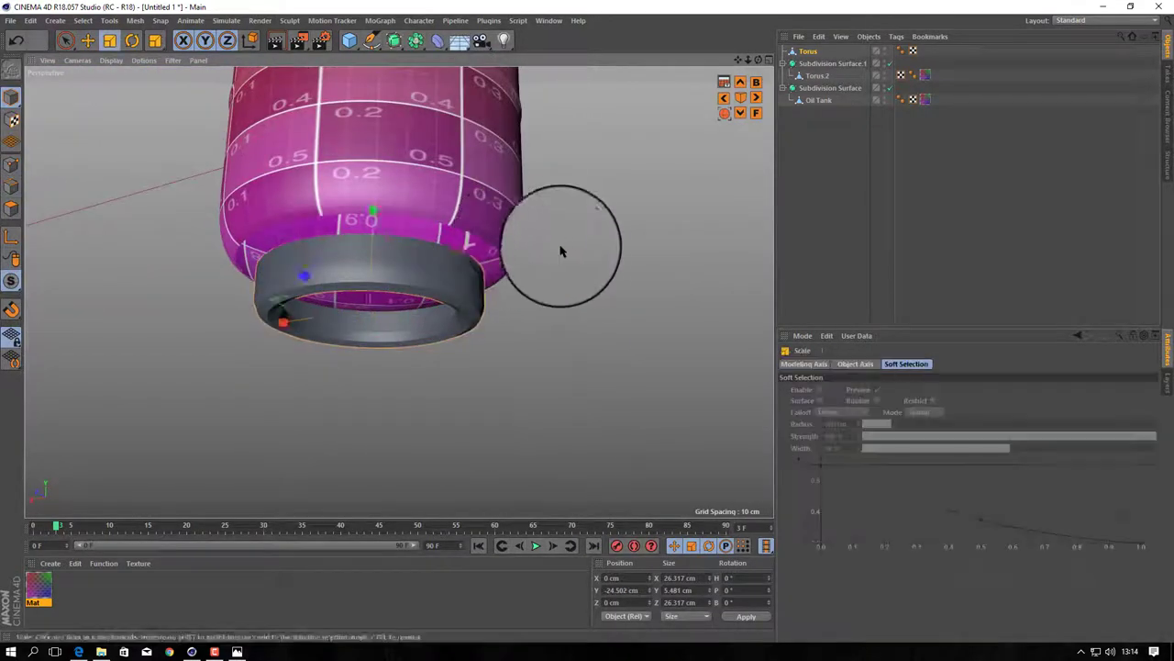
- Nest the base torus under its own Subdivision Surface.2 and solo it in Front view
{"action": "left_click", "coordinate": [394, 40], "text": "alt"}
{"action": "mouse_move", "coordinate": [408, 96]}
{"action": "left_mouse_down", "text": "alt"}
{"action": "mouse_move", "coordinate": [384, 227]}
{"action": "mouse_move", "coordinate": [459, 245]}
{"action": "mouse_move", "coordinate": [484, 163]}
{"action": "mouse_move", "coordinate": [407, 236]}
{"action": "mouse_move", "coordinate": [479, 268]}
{"action": "mouse_move", "coordinate": [524, 211]}
{"action": "mouse_move", "coordinate": [27, 243]}
{"action": "left_mouse_up", "text": "alt"}
{"action": "left_click", "coordinate": [807, 64]}
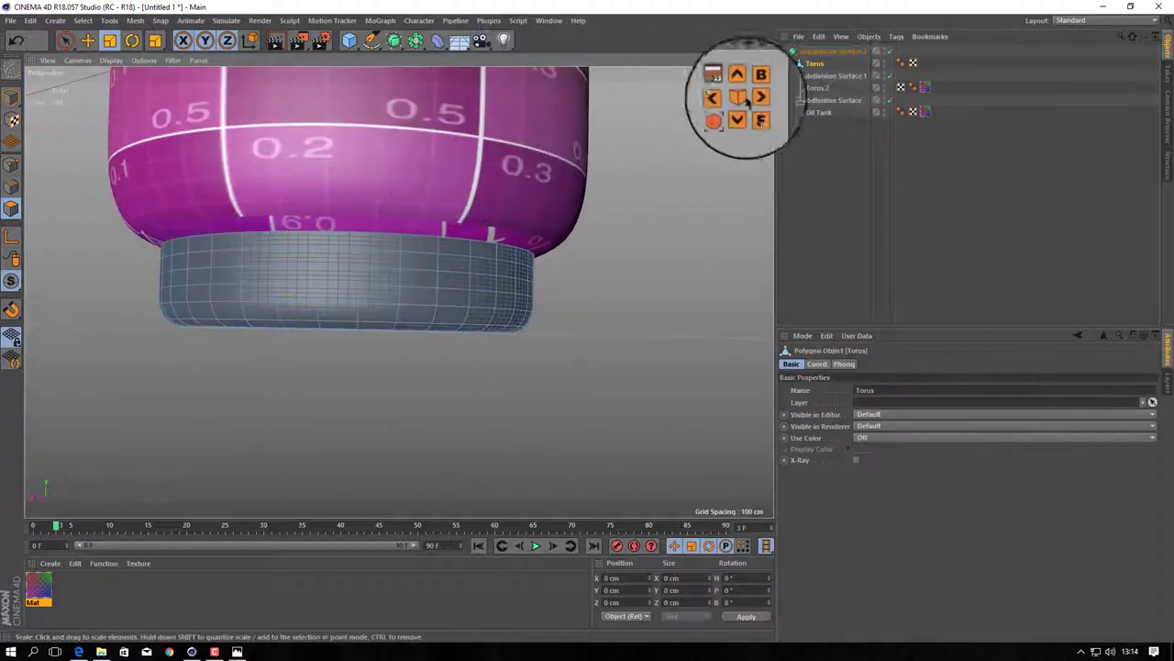
{"action": "left_click", "coordinate": [754, 112]}
{"action": "scroll", "coordinate": [450, 296], "scroll_direction": "up", "scroll_amount": 5}
{"action": "left_click", "coordinate": [87, 41]}
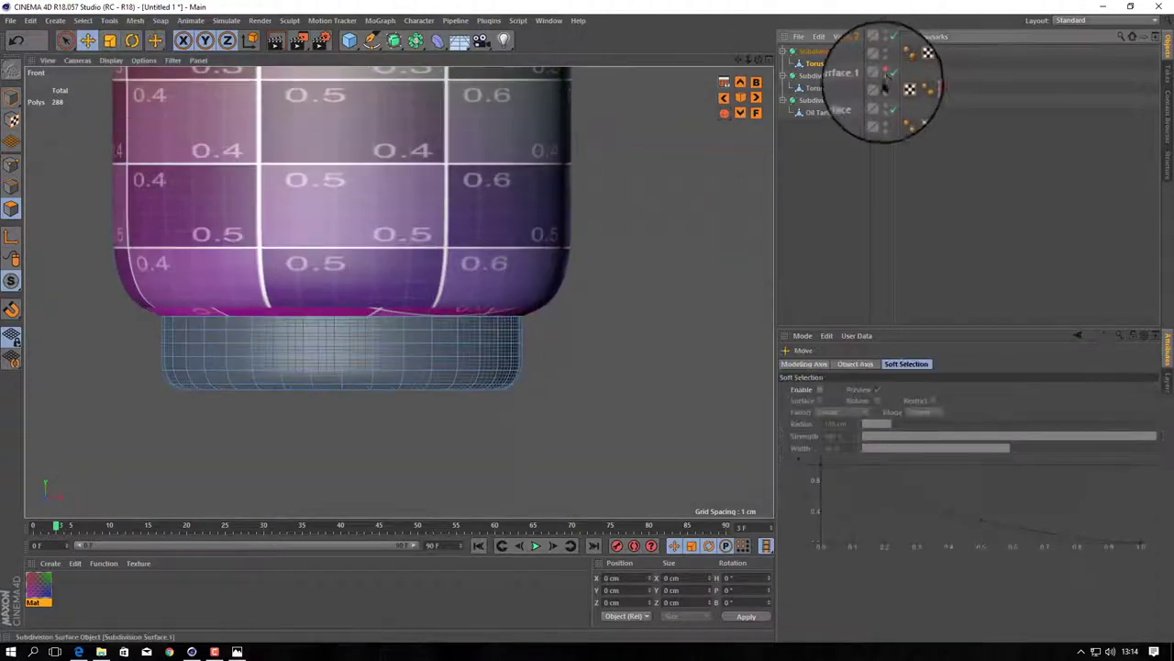
{"action": "left_click", "coordinate": [11, 280]}
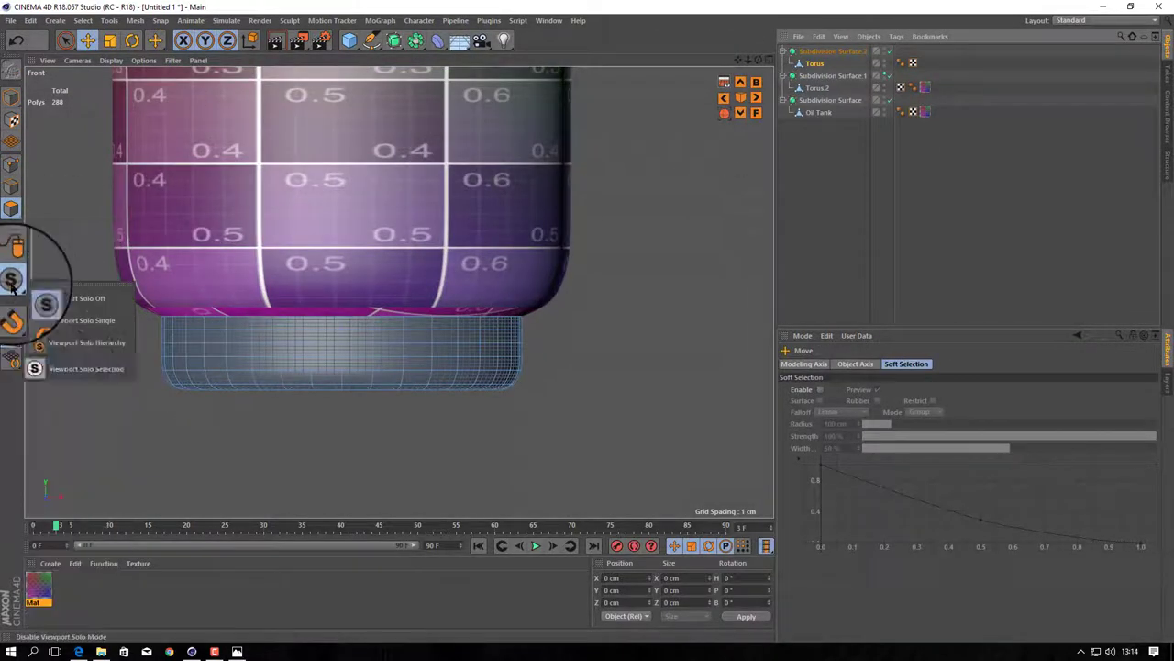
{"action": "left_click", "coordinate": [43, 328]}
{"action": "key", "text": "space"}
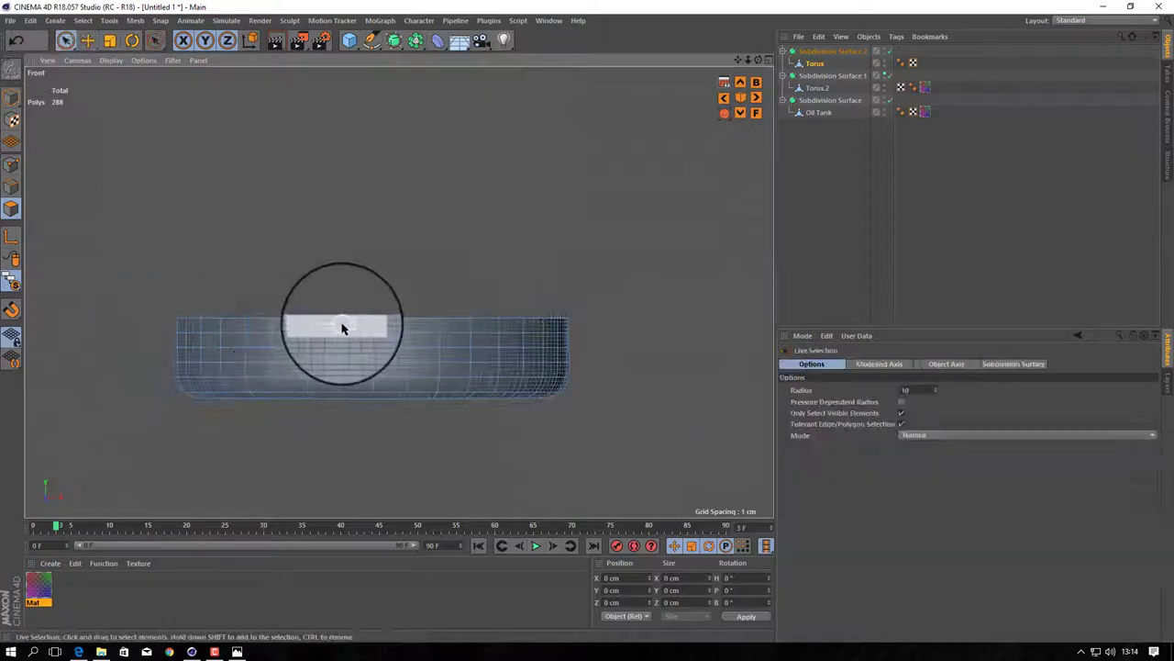
- Select and delete wall patches along the ring's top rim, leaving raised tabs between gaps
{"action": "left_click_drag", "start_coordinate": [289, 328], "coordinate": [309, 333]}
{"action": "scroll", "coordinate": [463, 328], "scroll_direction": "up", "scroll_amount": 3}
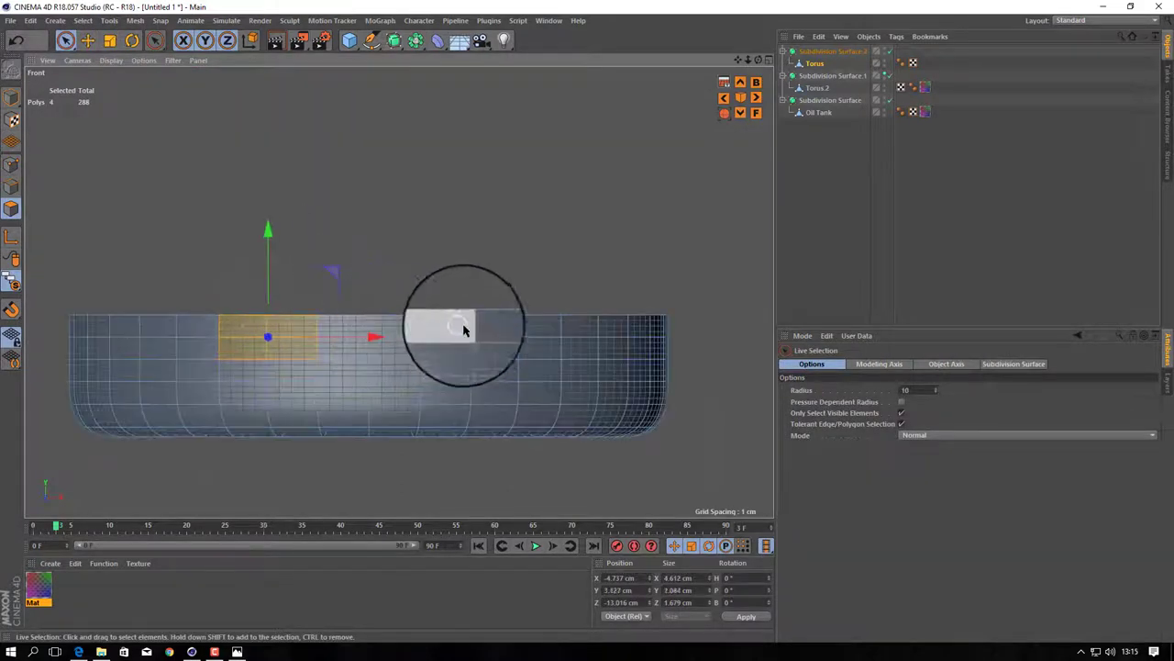
{"action": "left_click", "coordinate": [495, 342]}
{"action": "key", "text": "F1"}
{"action": "key", "text": "h"}
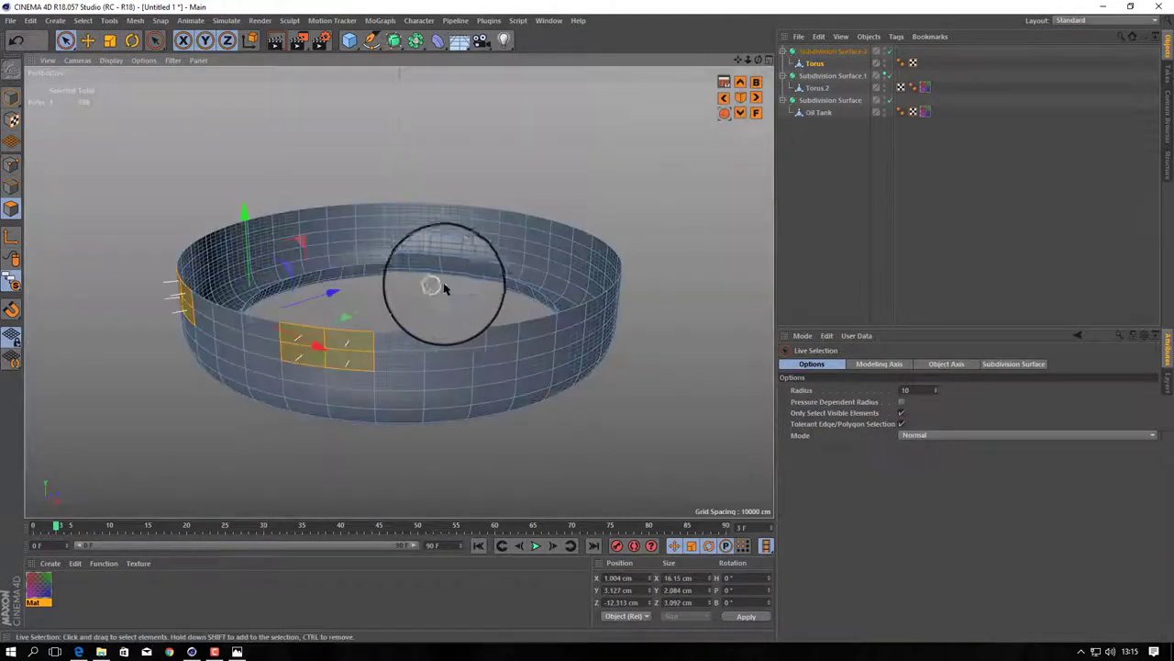
{"action": "left_click_drag", "start_coordinate": [562, 333], "coordinate": [302, 394], "text": "alt"}
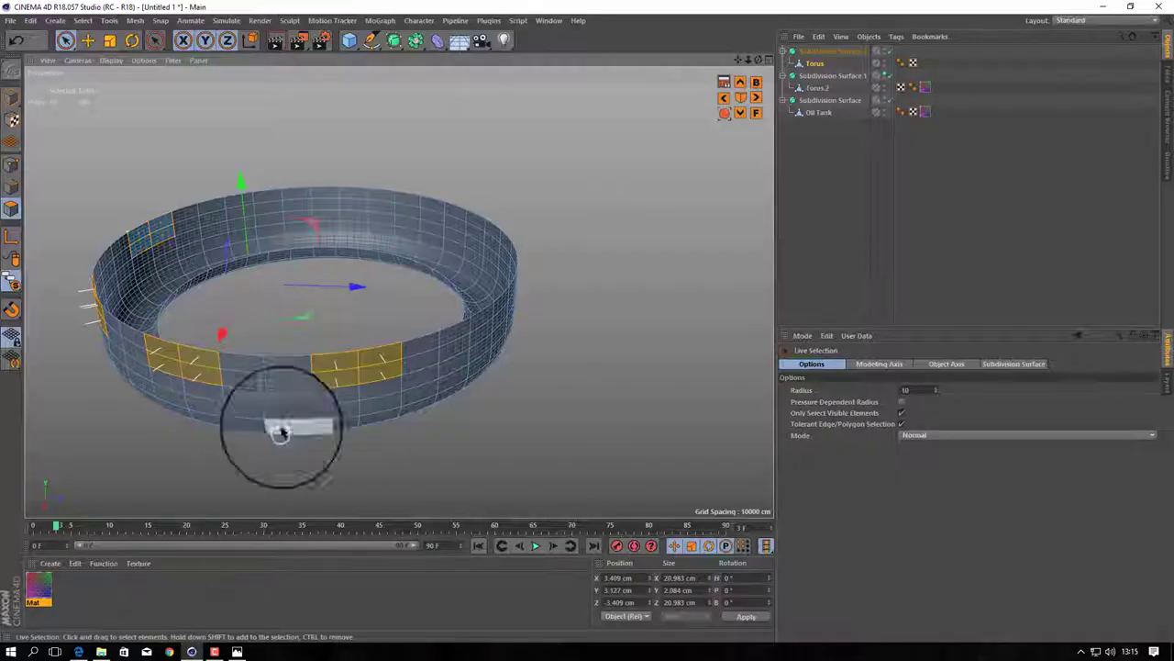
{"action": "mouse_move", "coordinate": [280, 433]}
{"action": "left_mouse_down", "text": "alt"}
{"action": "mouse_move", "coordinate": [230, 367]}
{"action": "mouse_move", "coordinate": [161, 360]}
{"action": "left_mouse_up", "text": "alt"}
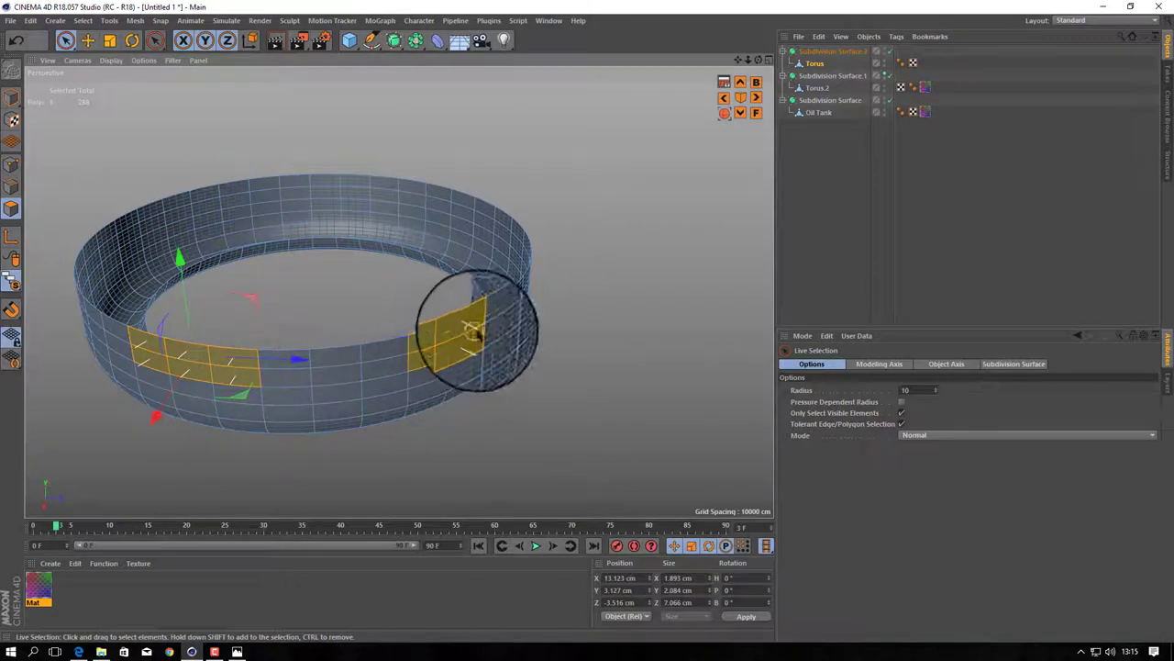
{"action": "left_click_drag", "start_coordinate": [471, 330], "coordinate": [296, 263], "text": "alt"}
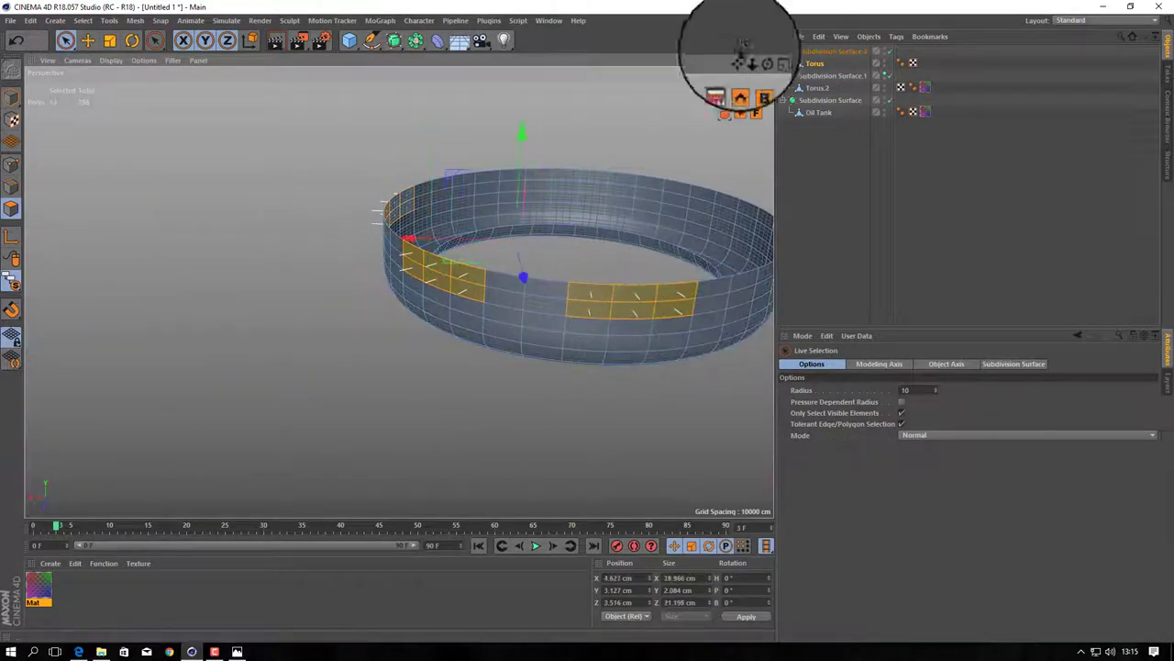
{"action": "mouse_move", "coordinate": [746, 57]}
{"action": "left_mouse_down"}
{"action": "mouse_move", "coordinate": [407, 327]}
{"action": "mouse_move", "coordinate": [485, 310]}
{"action": "mouse_move", "coordinate": [463, 228]}
{"action": "mouse_move", "coordinate": [632, 340]}
{"action": "mouse_move", "coordinate": [619, 293]}
{"action": "mouse_move", "coordinate": [611, 315]}
{"action": "mouse_move", "coordinate": [498, 296]}
{"action": "mouse_move", "coordinate": [536, 277]}
{"action": "mouse_move", "coordinate": [667, 340]}
{"action": "left_mouse_up"}
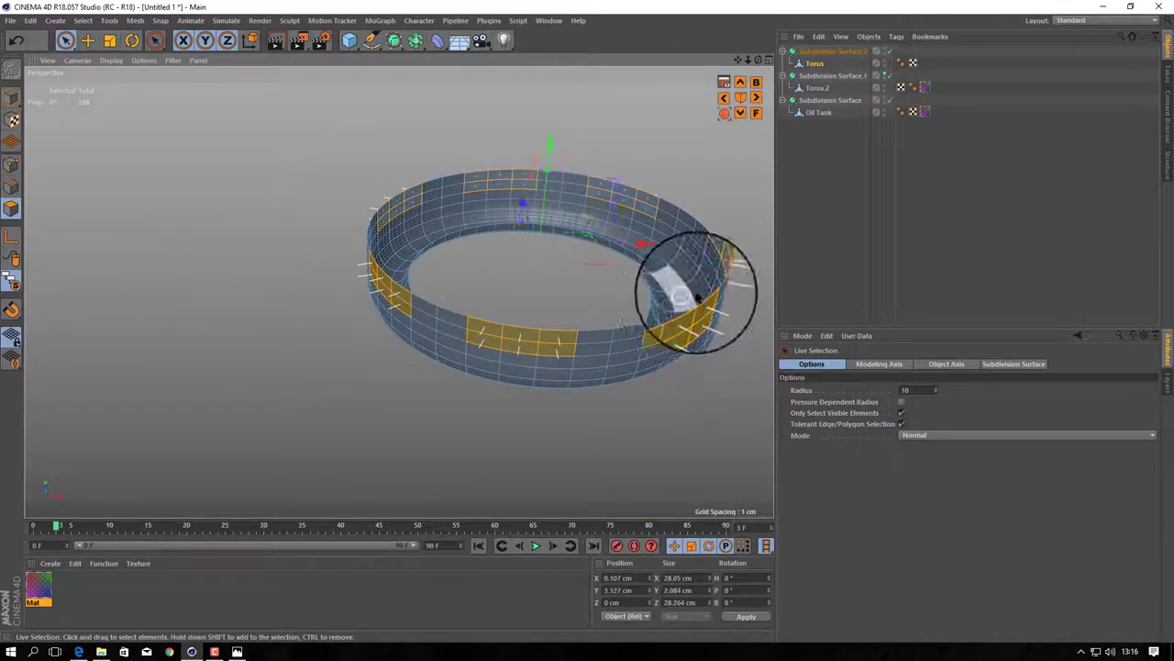
{"action": "mouse_move", "coordinate": [697, 297]}
{"action": "left_mouse_down", "text": "alt"}
{"action": "mouse_move", "coordinate": [681, 262]}
{"action": "mouse_move", "coordinate": [624, 414]}
{"action": "mouse_move", "coordinate": [691, 312]}
{"action": "left_mouse_up", "text": "alt"}
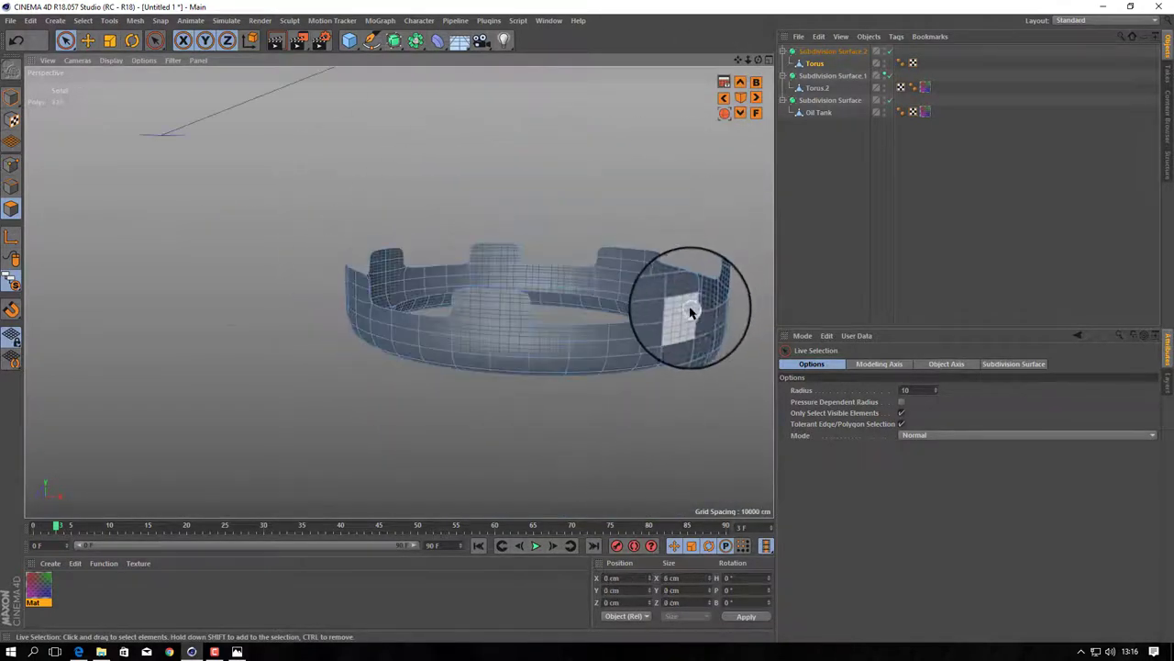
- In Front view, box-select the ring's top row of points and lift them slightly along Y
{"action": "key", "text": "F4"}
{"action": "key", "text": "h"}
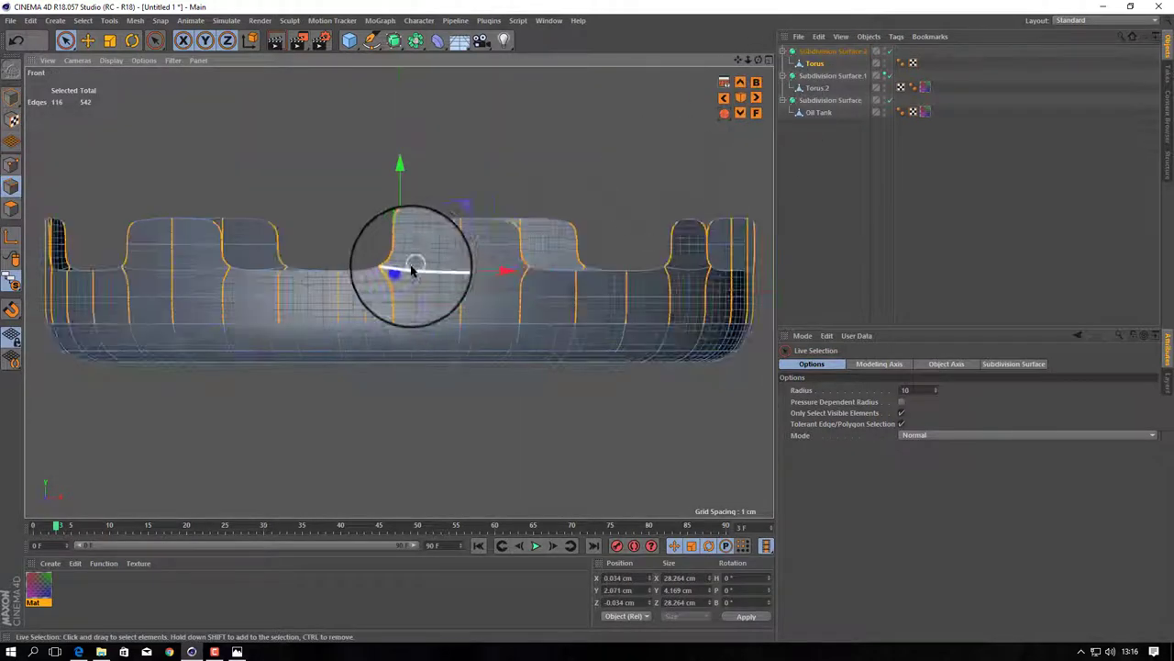
{"action": "left_click", "coordinate": [11, 163]}
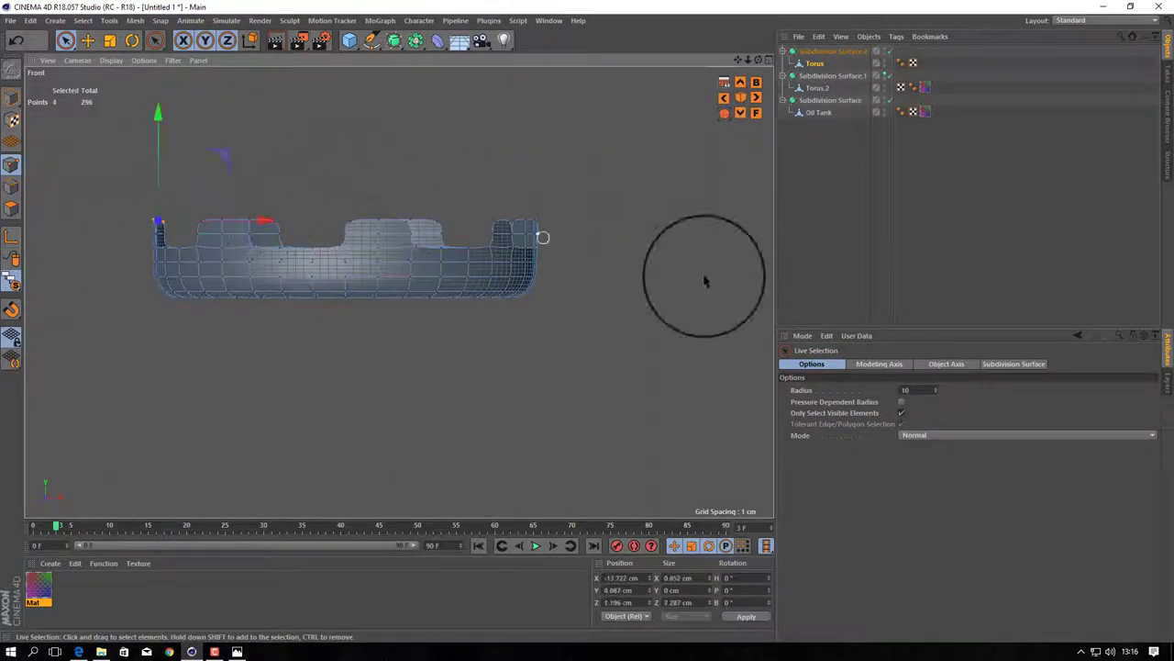
{"action": "left_click_drag", "start_coordinate": [65, 40], "coordinate": [87, 52]}
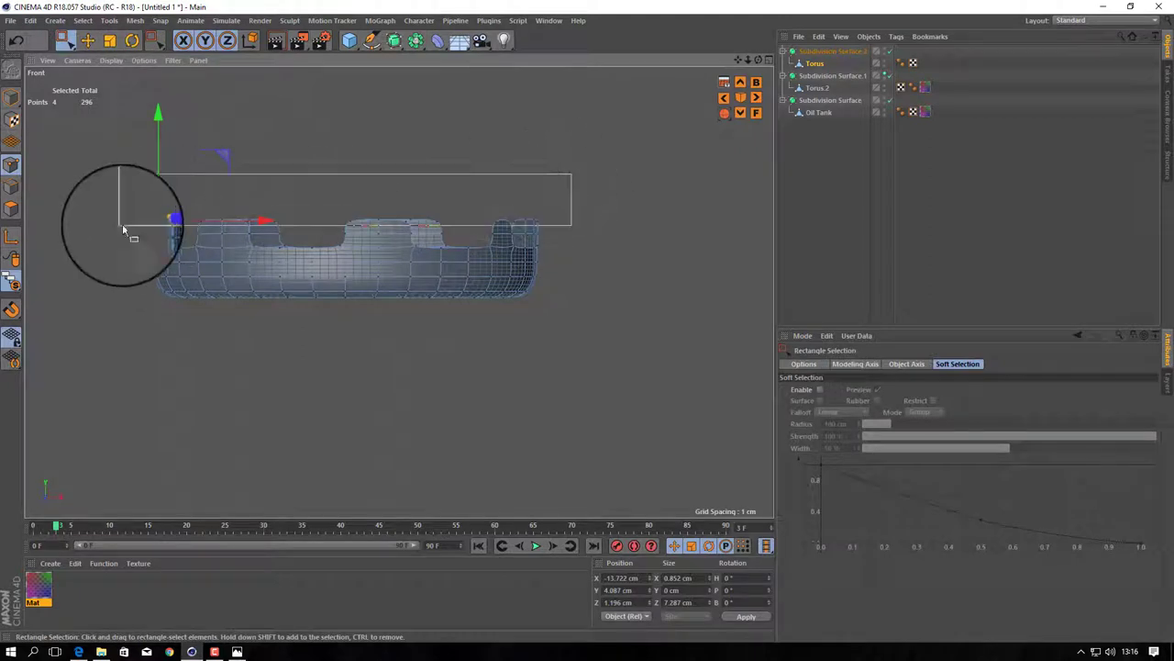
{"action": "left_click_drag", "start_coordinate": [123, 229], "coordinate": [122, 226]}
{"action": "mouse_move", "coordinate": [331, 118]}
{"action": "left_mouse_down"}
{"action": "mouse_move", "coordinate": [378, 231]}
{"action": "mouse_move", "coordinate": [367, 296]}
{"action": "left_mouse_up"}
{"action": "mouse_move", "coordinate": [740, 97]}
{"action": "left_mouse_down"}
{"action": "mouse_move", "coordinate": [364, 326]}
{"action": "mouse_move", "coordinate": [575, 320]}
{"action": "left_mouse_up"}
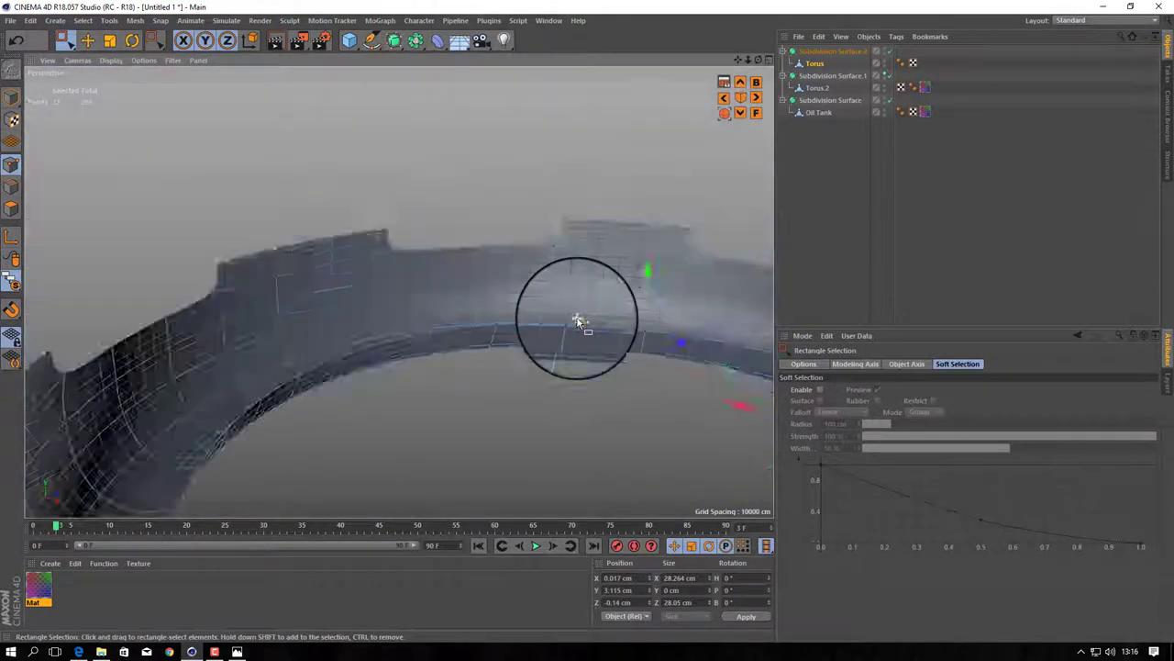
{"action": "left_click_drag", "start_coordinate": [742, 52], "coordinate": [92, 183]}
{"action": "left_click", "coordinate": [65, 41]}
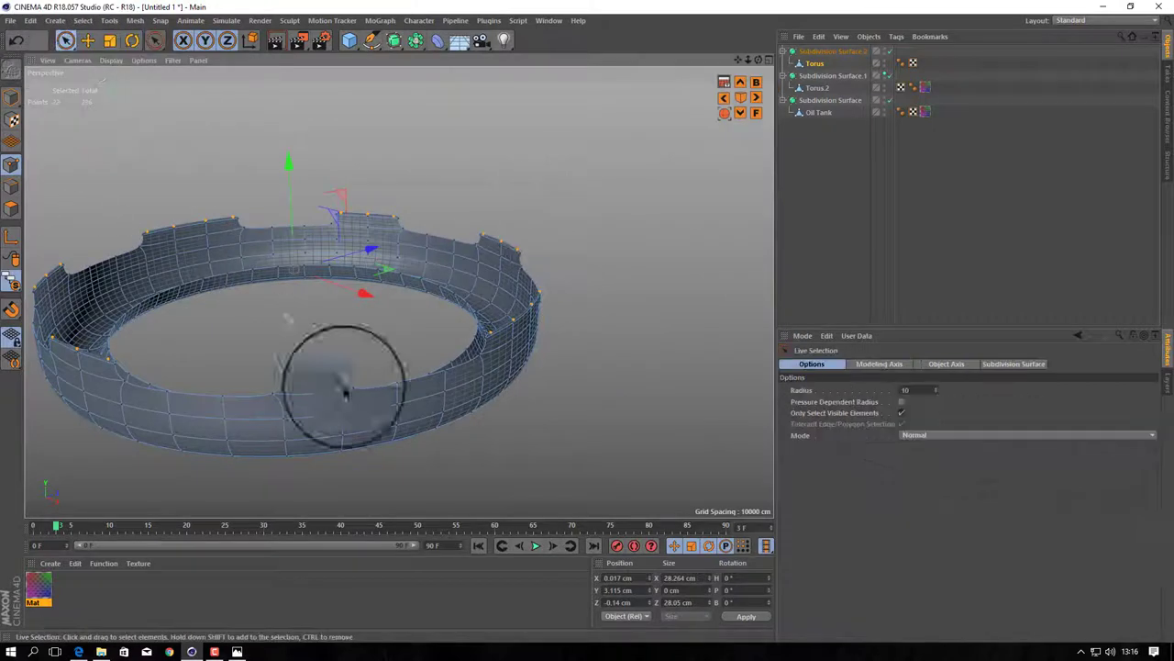
{"action": "mouse_move", "coordinate": [229, 430]}
{"action": "left_mouse_down", "text": "alt"}
{"action": "mouse_move", "coordinate": [367, 388]}
{"action": "mouse_move", "coordinate": [196, 432]}
{"action": "mouse_move", "coordinate": [254, 432]}
{"action": "mouse_move", "coordinate": [190, 433]}
{"action": "mouse_move", "coordinate": [241, 432]}
{"action": "mouse_move", "coordinate": [189, 461]}
{"action": "mouse_move", "coordinate": [174, 438]}
{"action": "mouse_move", "coordinate": [137, 459]}
{"action": "mouse_move", "coordinate": [239, 422]}
{"action": "mouse_move", "coordinate": [80, 418]}
{"action": "mouse_move", "coordinate": [189, 428]}
{"action": "mouse_move", "coordinate": [131, 437]}
{"action": "left_mouse_up", "text": "alt"}
- Bevel the chosen rim points and select the resulting diamond faces to punch round holes
{"action": "right_click", "coordinate": [201, 408]}
{"action": "left_click", "coordinate": [265, 415]}
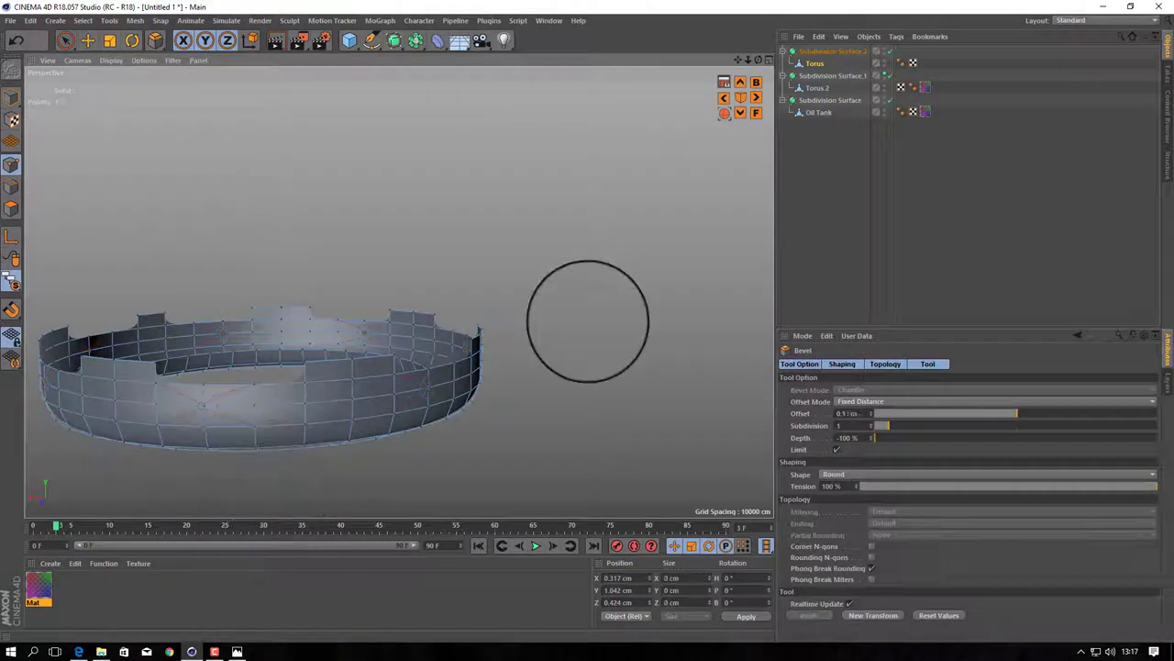
{"action": "left_click", "coordinate": [13, 209]}
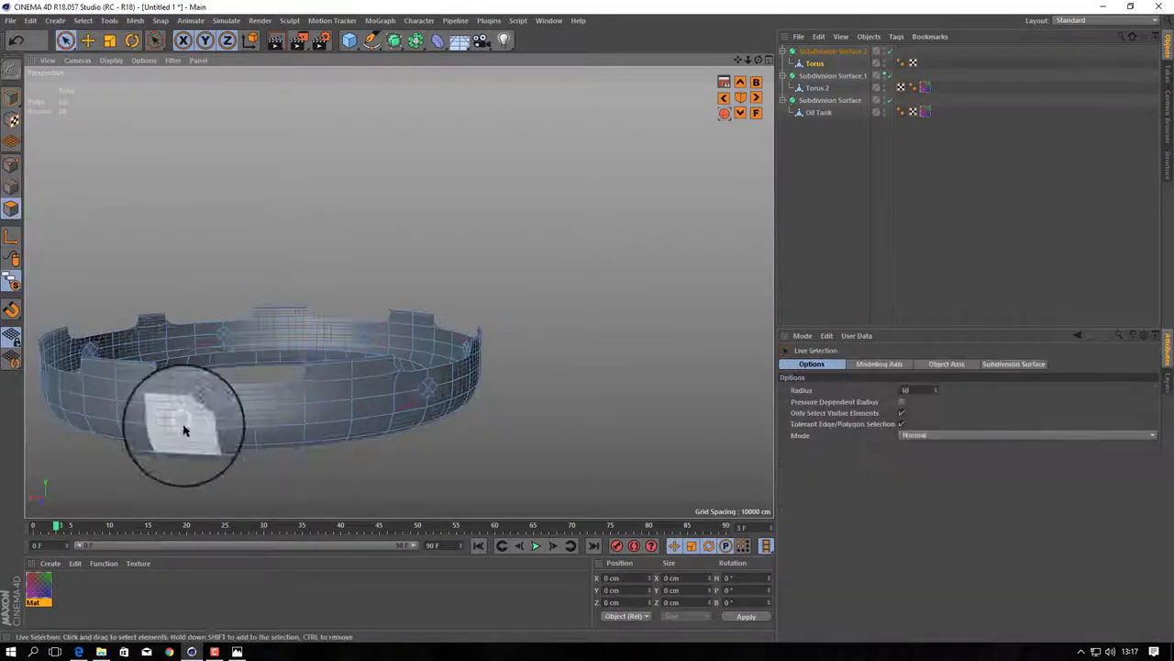
{"action": "mouse_move", "coordinate": [426, 390]}
{"action": "left_mouse_down", "text": "alt"}
{"action": "mouse_move", "coordinate": [357, 330]}
{"action": "mouse_move", "coordinate": [516, 341]}
{"action": "mouse_move", "coordinate": [210, 336]}
{"action": "mouse_move", "coordinate": [217, 349]}
{"action": "mouse_move", "coordinate": [27, 385]}
{"action": "left_mouse_up", "text": "alt"}
{"action": "scroll", "coordinate": [79, 340], "scroll_direction": "up", "scroll_amount": 5}
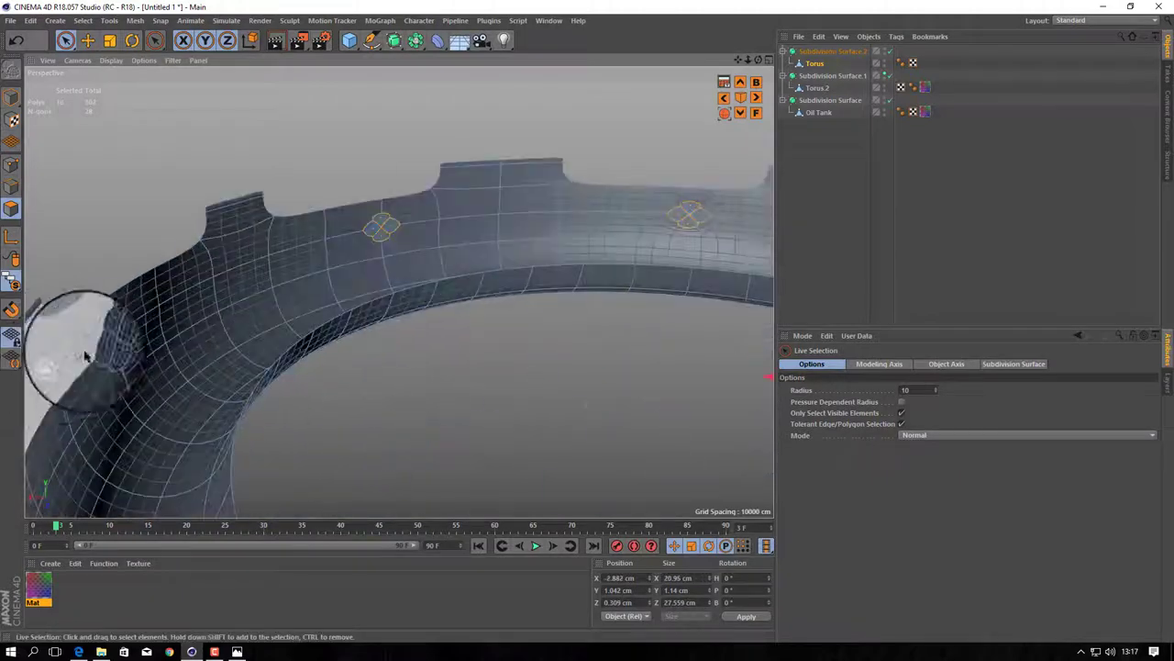
{"action": "scroll", "coordinate": [196, 398], "scroll_direction": "down", "scroll_amount": 5}
{"action": "left_click", "coordinate": [230, 407]}
{"action": "left_click_drag", "start_coordinate": [196, 398], "coordinate": [477, 412], "text": "alt"}
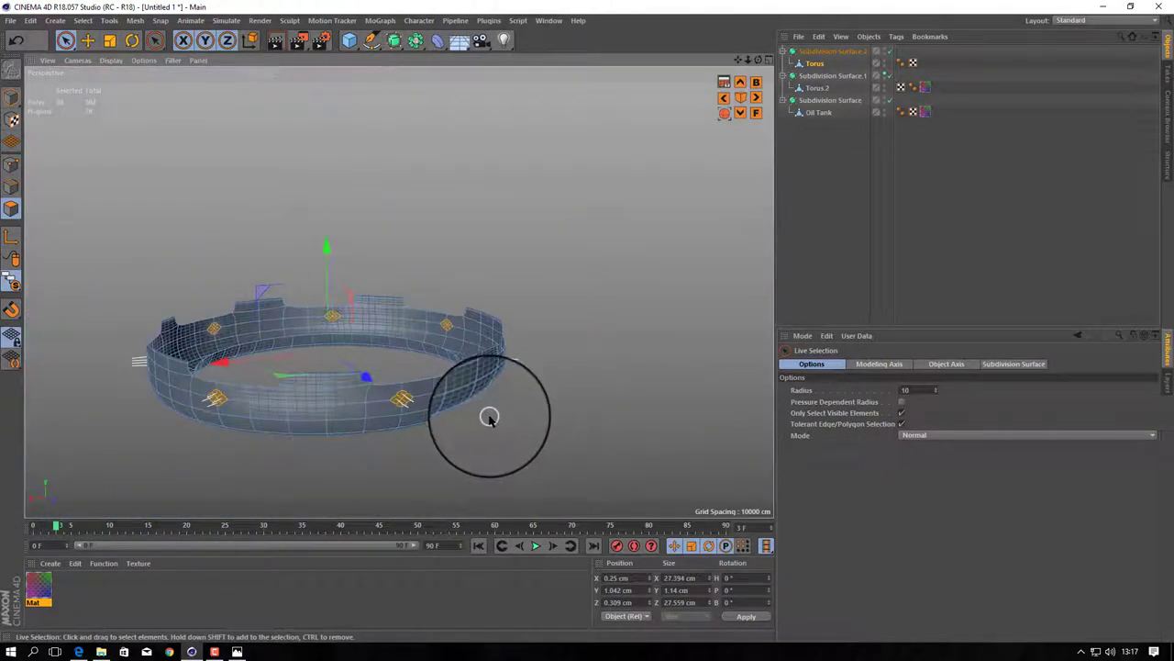
{"action": "scroll", "coordinate": [488, 414], "scroll_direction": "up", "scroll_amount": 3}
{"action": "scroll", "coordinate": [446, 389], "scroll_direction": "down", "scroll_amount": 2}
- Select all ring polygons and extrude them 0.5 cm to give the ring thickness
{"action": "key", "text": "ctrl+a"}
{"action": "right_click", "coordinate": [416, 477]}
{"action": "left_click", "coordinate": [563, 412]}
{"action": "mouse_move", "coordinate": [563, 412]}
{"action": "left_mouse_down", "text": "alt"}
{"action": "mouse_move", "coordinate": [582, 328]}
{"action": "mouse_move", "coordinate": [566, 333]}
{"action": "mouse_move", "coordinate": [592, 330]}
{"action": "mouse_move", "coordinate": [598, 420]}
{"action": "mouse_move", "coordinate": [504, 388]}
{"action": "left_mouse_up", "text": "alt"}
- Adjust the extrusion depth, then box-select the top-edge faces in Front view and align their normals
{"action": "right_click", "coordinate": [690, 392]}
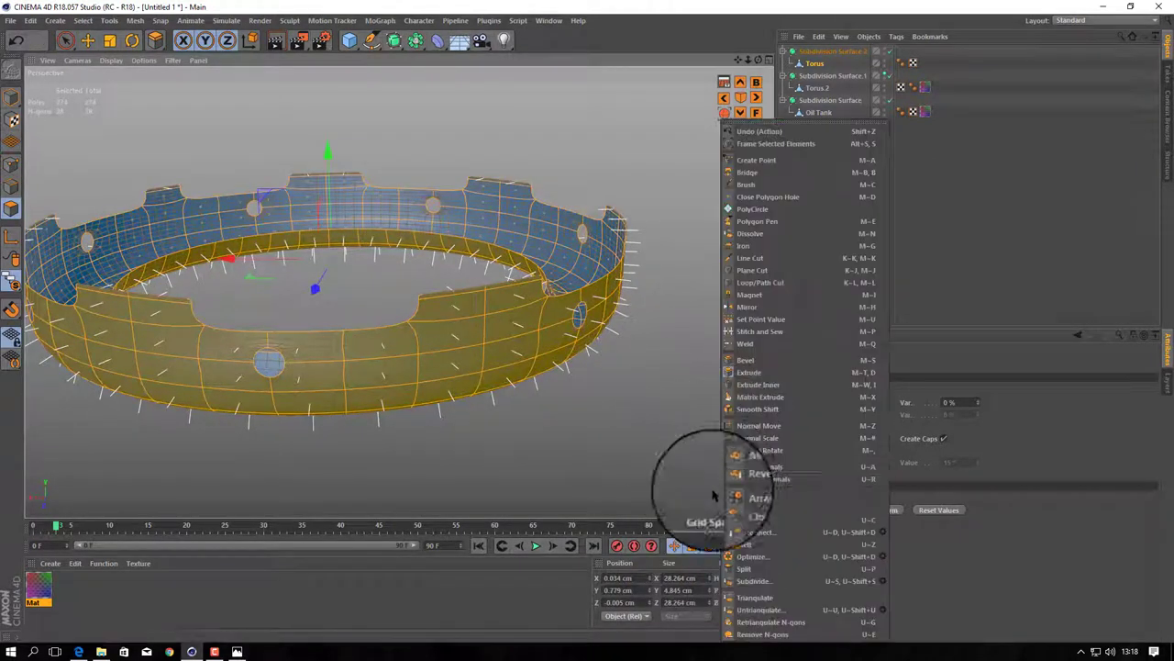
{"action": "mouse_move", "coordinate": [590, 335]}
{"action": "left_mouse_down", "text": "alt"}
{"action": "mouse_move", "coordinate": [618, 339]}
{"action": "mouse_move", "coordinate": [571, 385]}
{"action": "left_mouse_up", "text": "alt"}
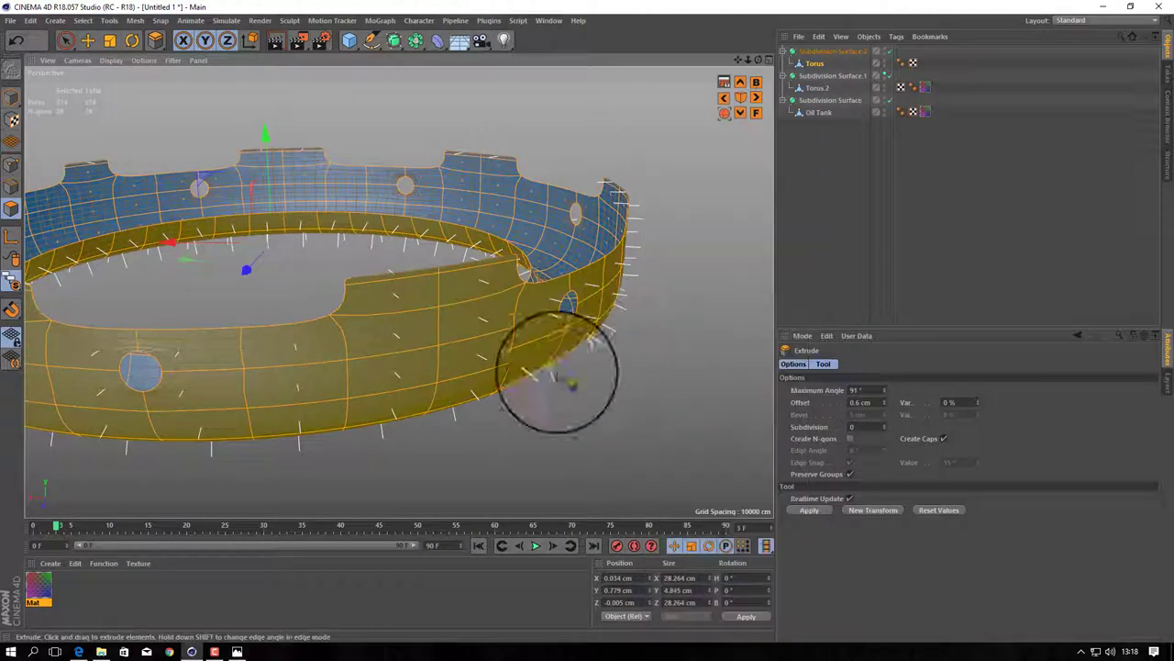
{"action": "left_click", "coordinate": [741, 115]}
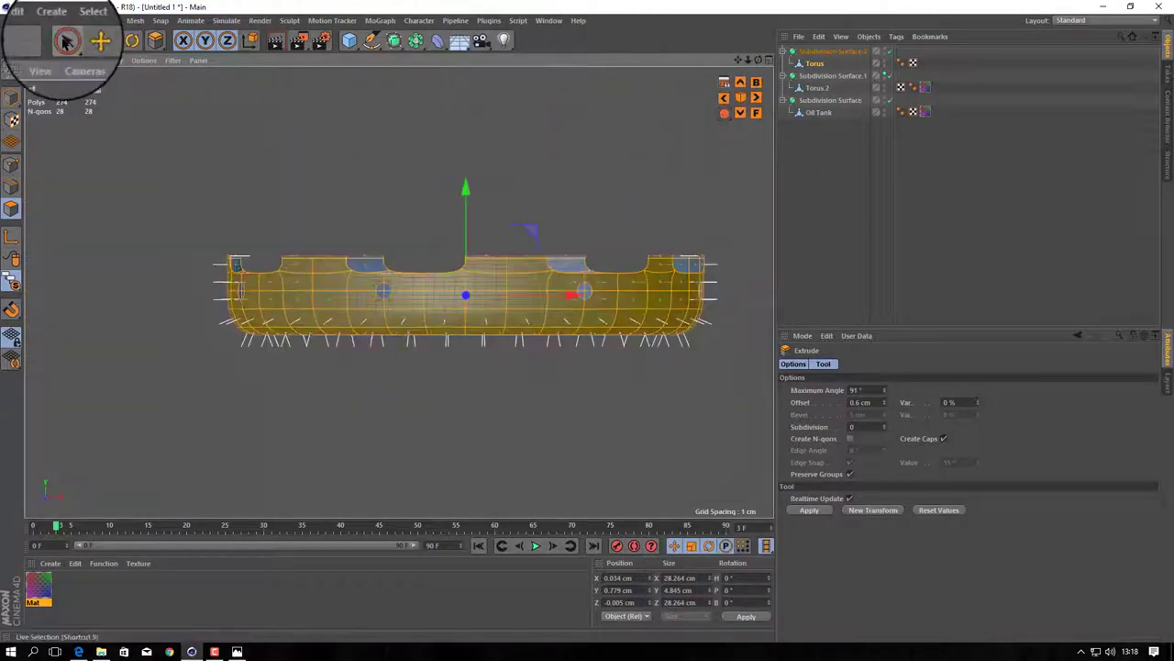
{"action": "left_click", "coordinate": [57, 39]}
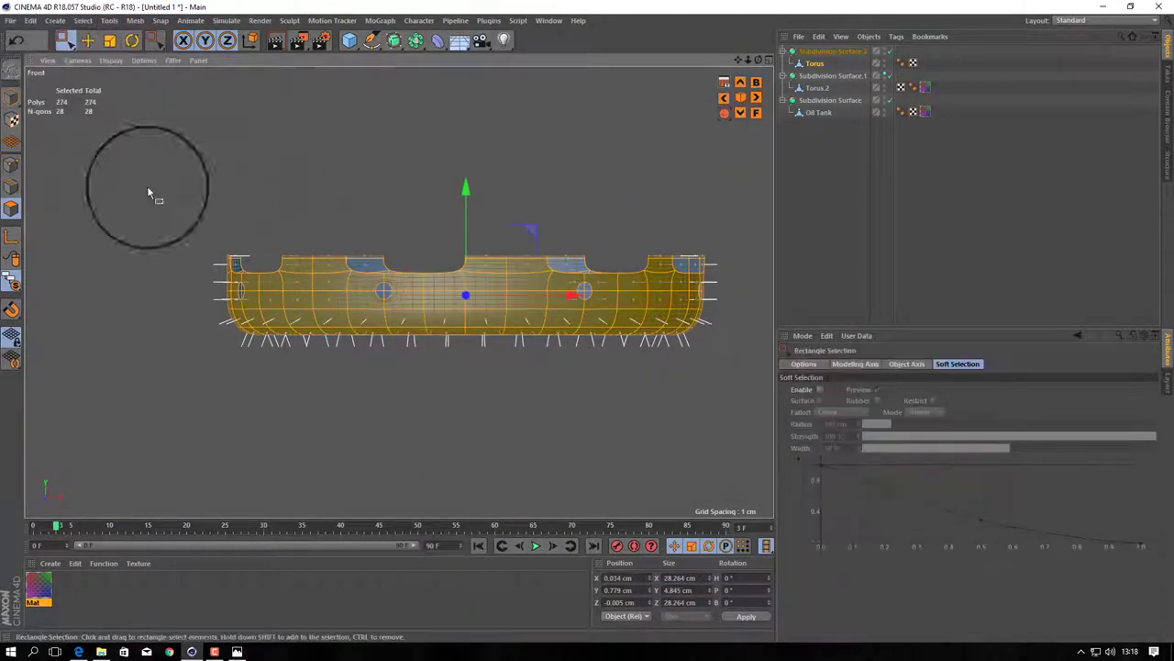
{"action": "left_click_drag", "start_coordinate": [734, 262], "coordinate": [724, 266]}
{"action": "scroll", "coordinate": [706, 266], "scroll_direction": "up", "scroll_amount": 3}
{"action": "right_click", "coordinate": [682, 315]}
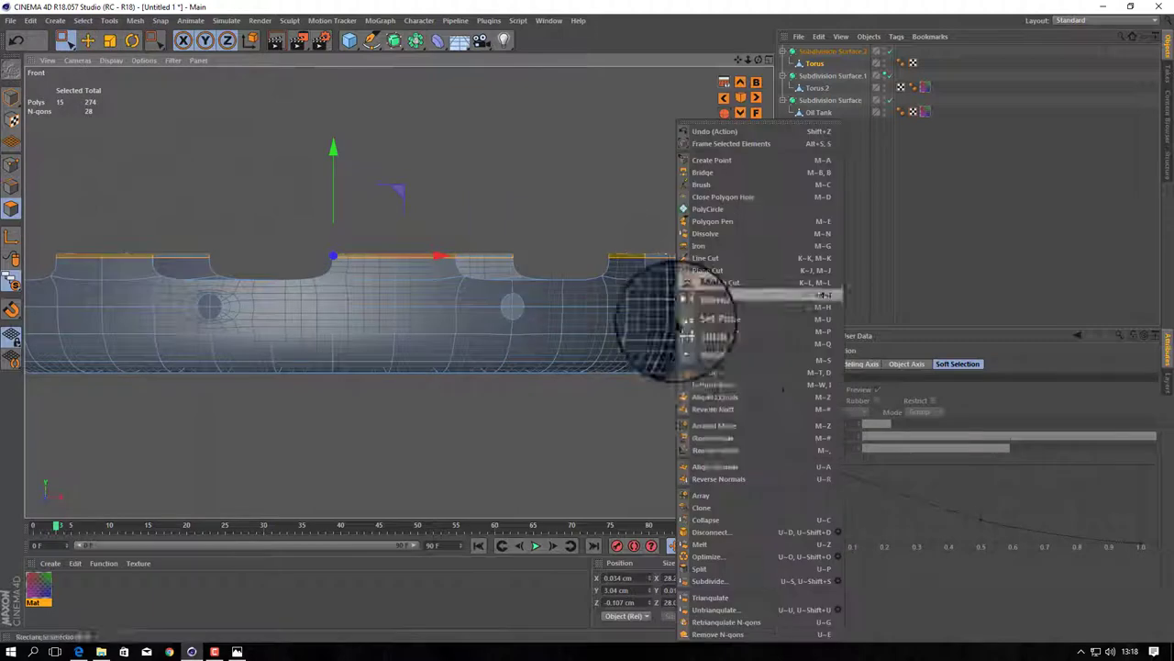
{"action": "left_click", "coordinate": [695, 498]}
- Select the polygons connected to the top faces, clear the selection, and apply further mesh commands
{"action": "right_click", "coordinate": [654, 431]}
{"action": "left_click", "coordinate": [706, 404]}
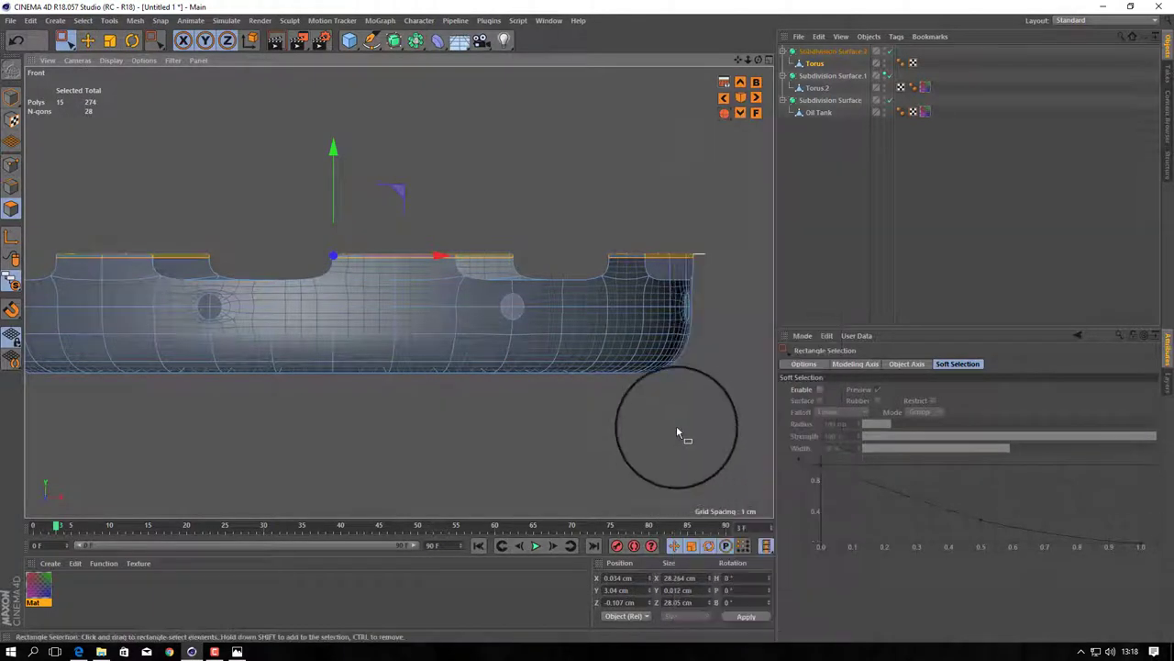
{"action": "left_click", "coordinate": [341, 238]}
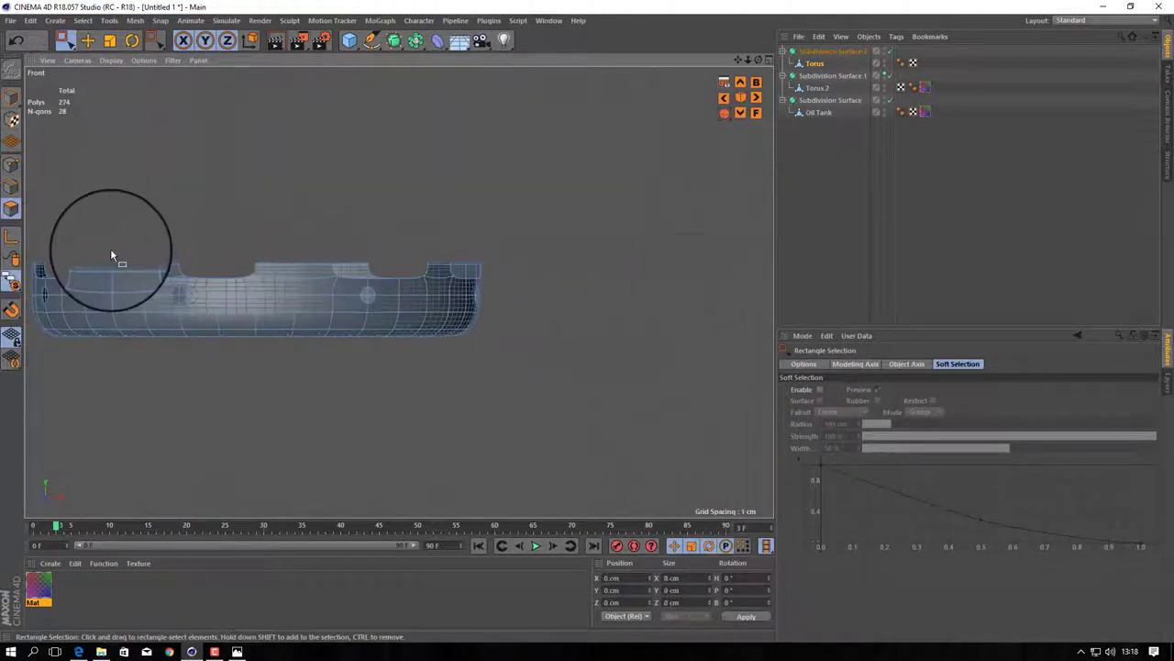
{"action": "right_click", "coordinate": [669, 406]}
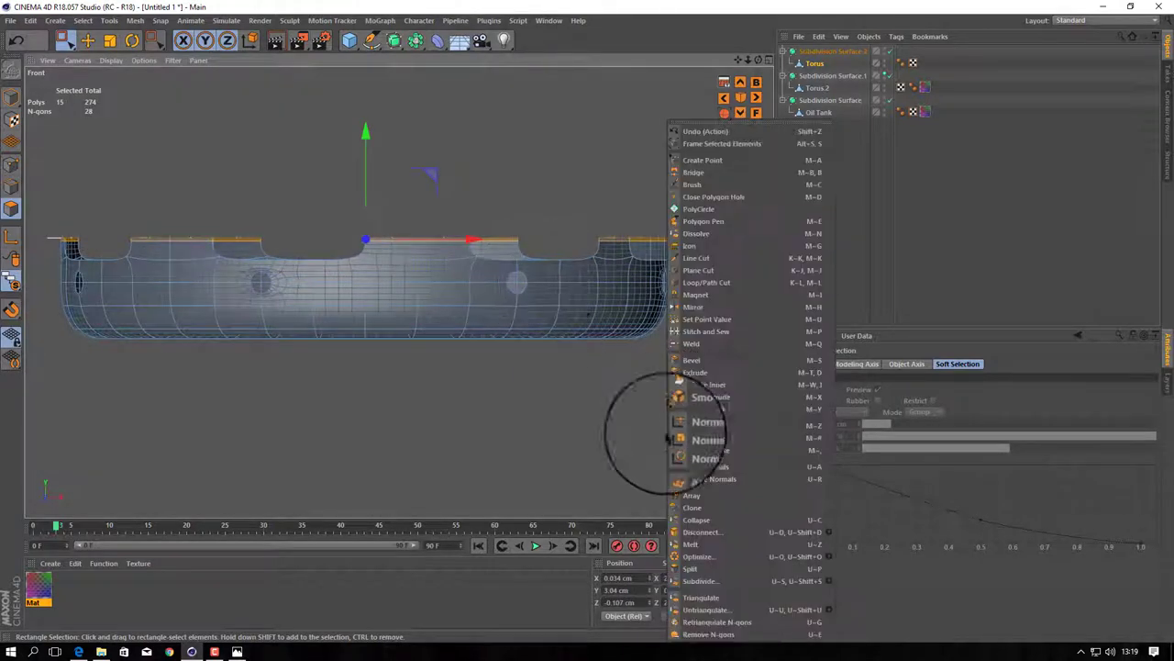
{"action": "left_click", "coordinate": [700, 472]}
{"action": "right_click", "coordinate": [703, 485]}
{"action": "left_click", "coordinate": [700, 480]}
{"action": "scroll", "coordinate": [587, 304], "scroll_direction": "up", "scroll_amount": 2}
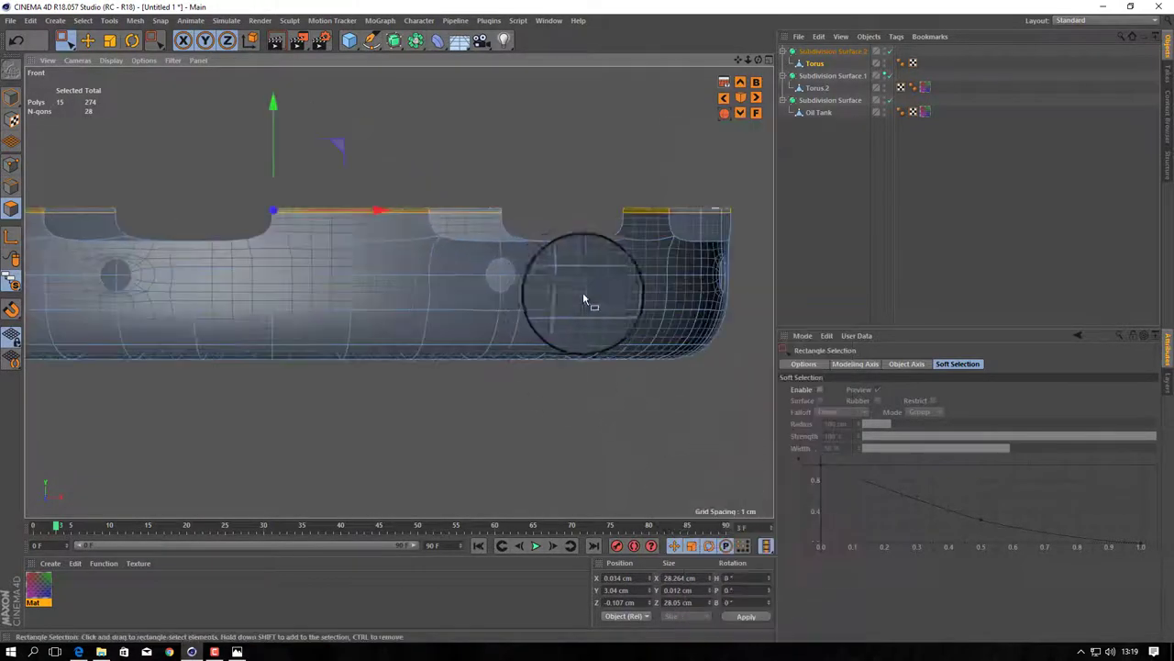
- Select every ring polygon and extrude it with a 0.18 cm offset and caps
{"action": "key", "text": "ctrl+a"}
{"action": "scroll", "coordinate": [564, 399], "scroll_direction": "up", "scroll_amount": 1}
{"action": "right_click", "coordinate": [563, 399]}
{"action": "left_click", "coordinate": [601, 379]}
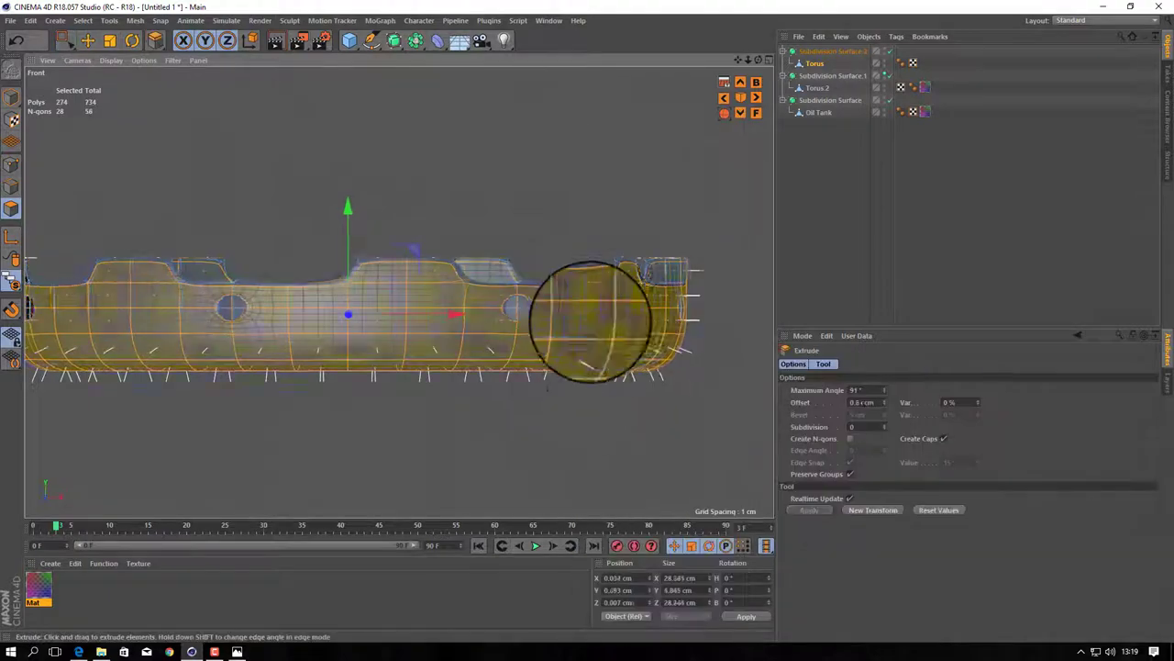
{"action": "left_click", "coordinate": [724, 81]}
{"action": "key", "text": "h"}
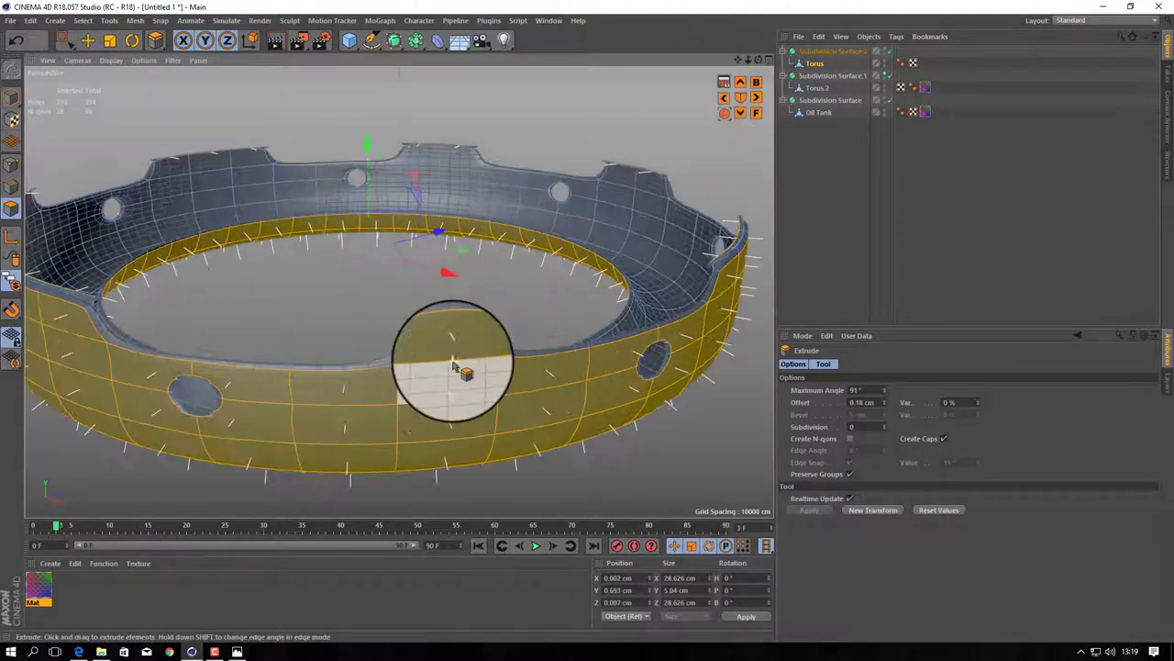
{"action": "scroll", "coordinate": [453, 362], "scroll_direction": "down", "scroll_amount": 2}
{"action": "mouse_move", "coordinate": [697, 128]}
{"action": "left_mouse_down", "text": "alt"}
{"action": "mouse_move", "coordinate": [425, 249]}
{"action": "mouse_move", "coordinate": [572, 333]}
{"action": "mouse_move", "coordinate": [624, 123]}
{"action": "mouse_move", "coordinate": [610, 179]}
{"action": "mouse_move", "coordinate": [629, 184]}
{"action": "mouse_move", "coordinate": [101, 111]}
{"action": "left_mouse_up", "text": "alt"}
{"action": "key", "text": "F4"}
- Box-select the ring's faces and run Optimize to merge stray points
{"action": "key", "text": "h"}
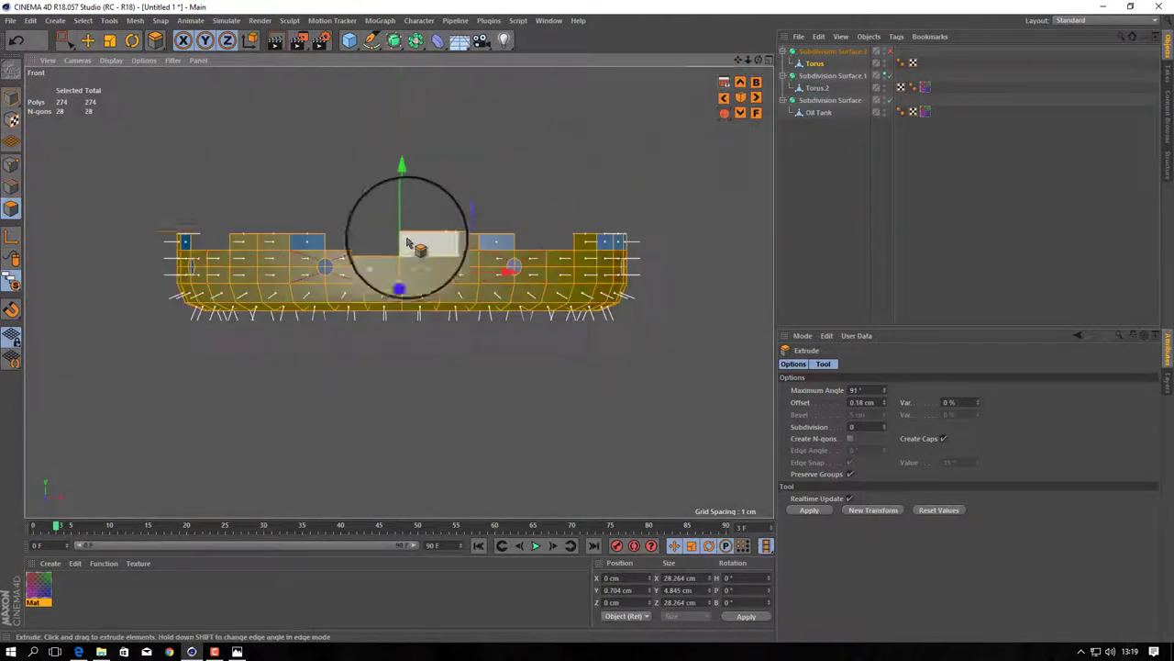
{"action": "left_click_drag", "start_coordinate": [64, 40], "coordinate": [106, 69]}
{"action": "left_click_drag", "start_coordinate": [130, 149], "coordinate": [601, 254]}
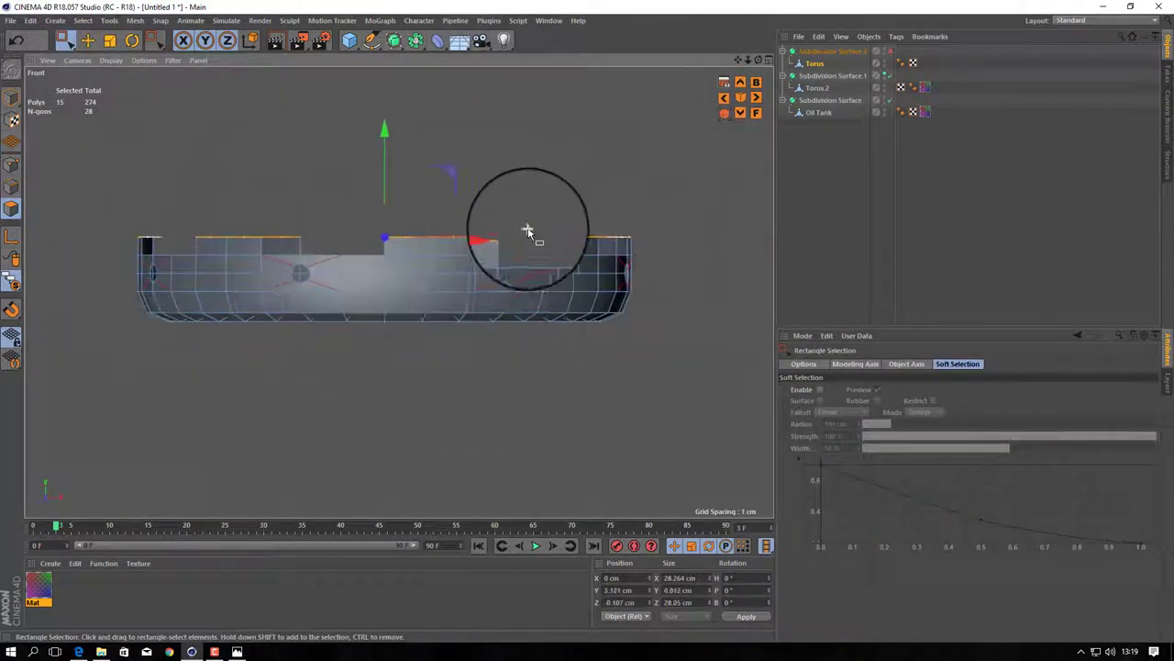
{"action": "right_click", "coordinate": [580, 241]}
{"action": "left_click", "coordinate": [738, 556]}
{"action": "left_click", "coordinate": [697, 617]}
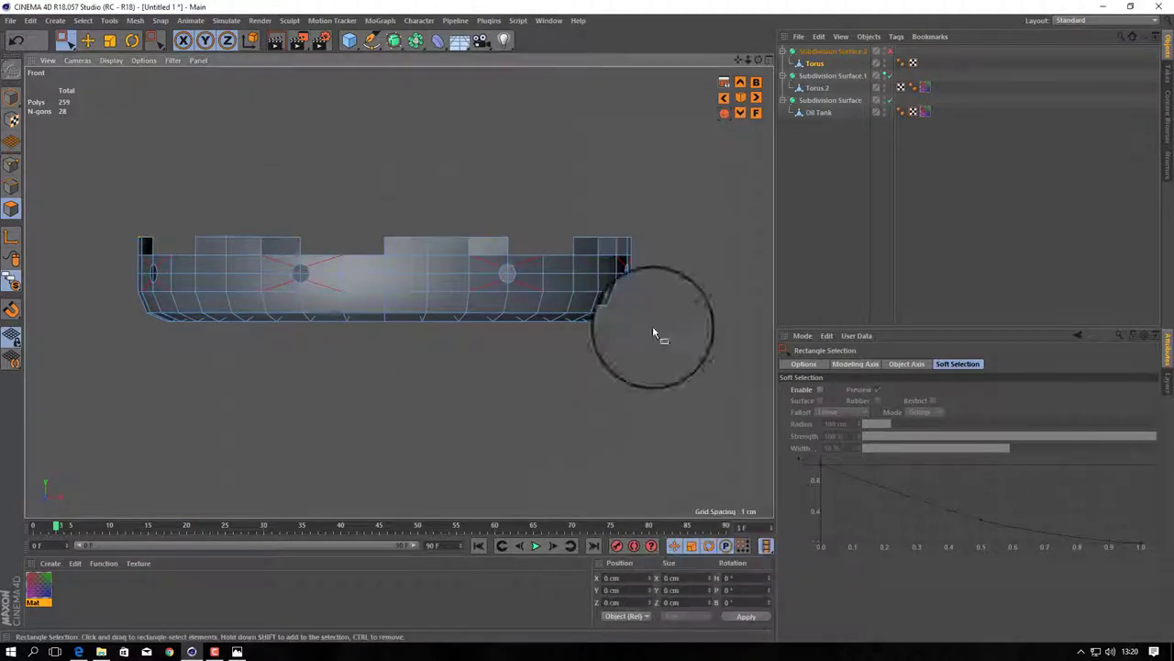
- Select all the ring's edges, then all its polygons, and frame the ring in Perspective view
{"action": "left_click_drag", "start_coordinate": [661, 246], "coordinate": [659, 246]}
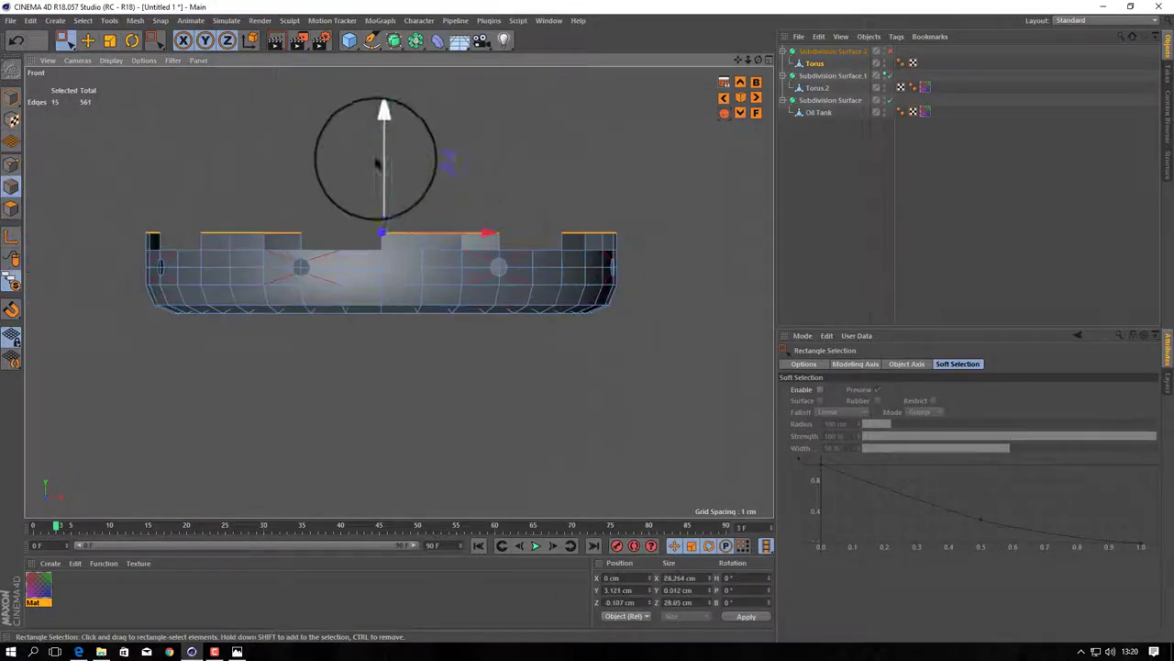
{"action": "scroll", "coordinate": [387, 133], "scroll_direction": "up", "scroll_amount": 2}
{"action": "key", "text": "ctrl+a"}
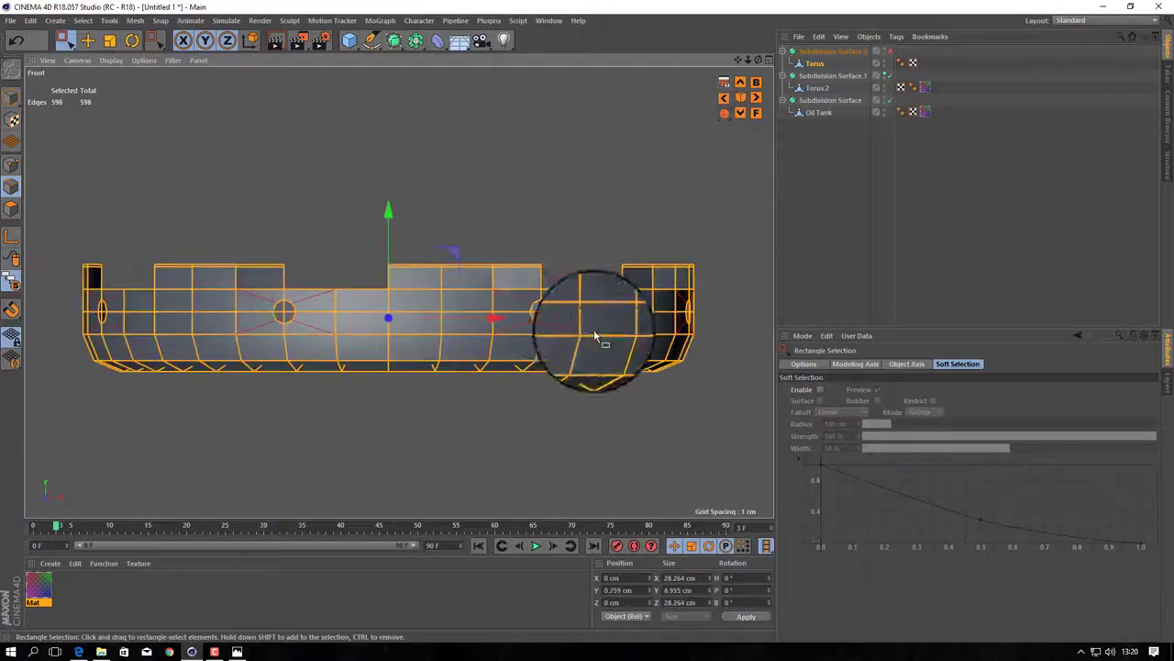
{"action": "left_click", "coordinate": [32, 253]}
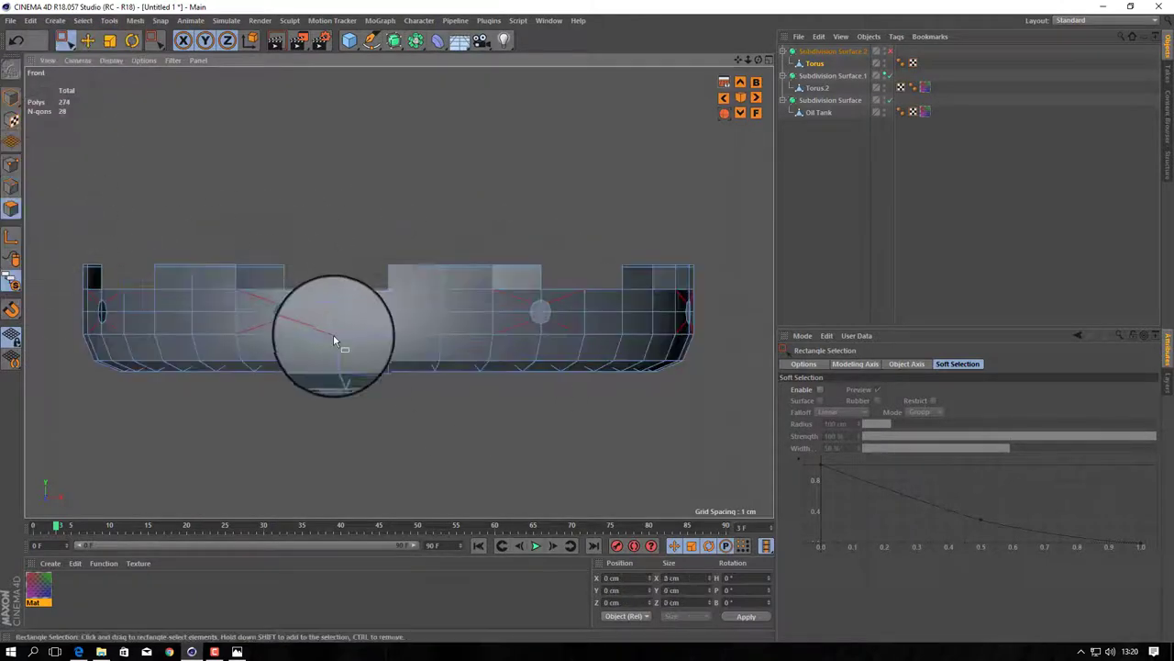
{"action": "key", "text": "ctrl+a"}
{"action": "right_click", "coordinate": [427, 330]}
{"action": "left_click", "coordinate": [471, 609]}
{"action": "scroll", "coordinate": [513, 288], "scroll_direction": "up", "scroll_amount": 2}
{"action": "key", "text": "F1"}
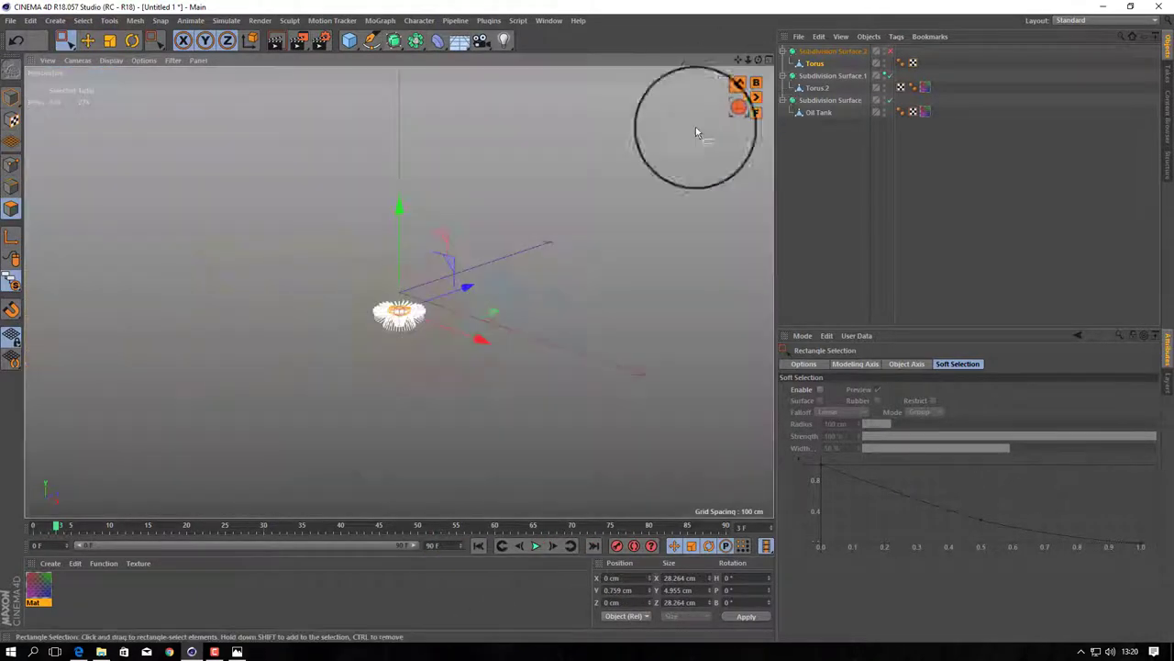
{"action": "key", "text": "h"}
{"action": "right_click", "coordinate": [633, 427]}
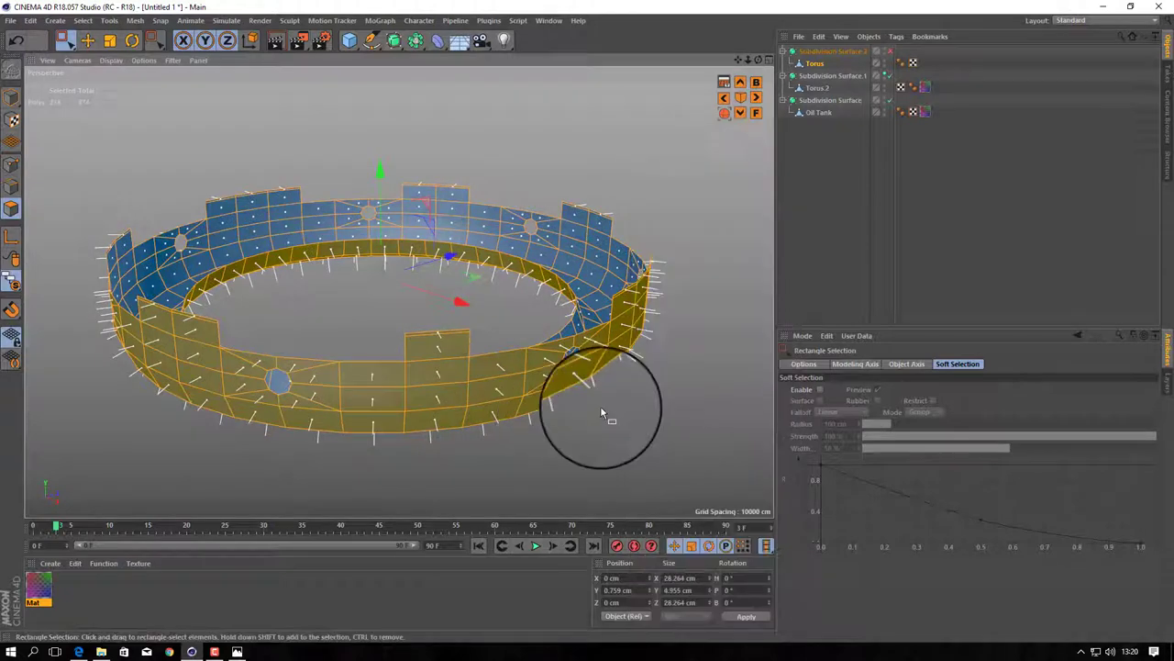
{"action": "right_click", "coordinate": [602, 412]}
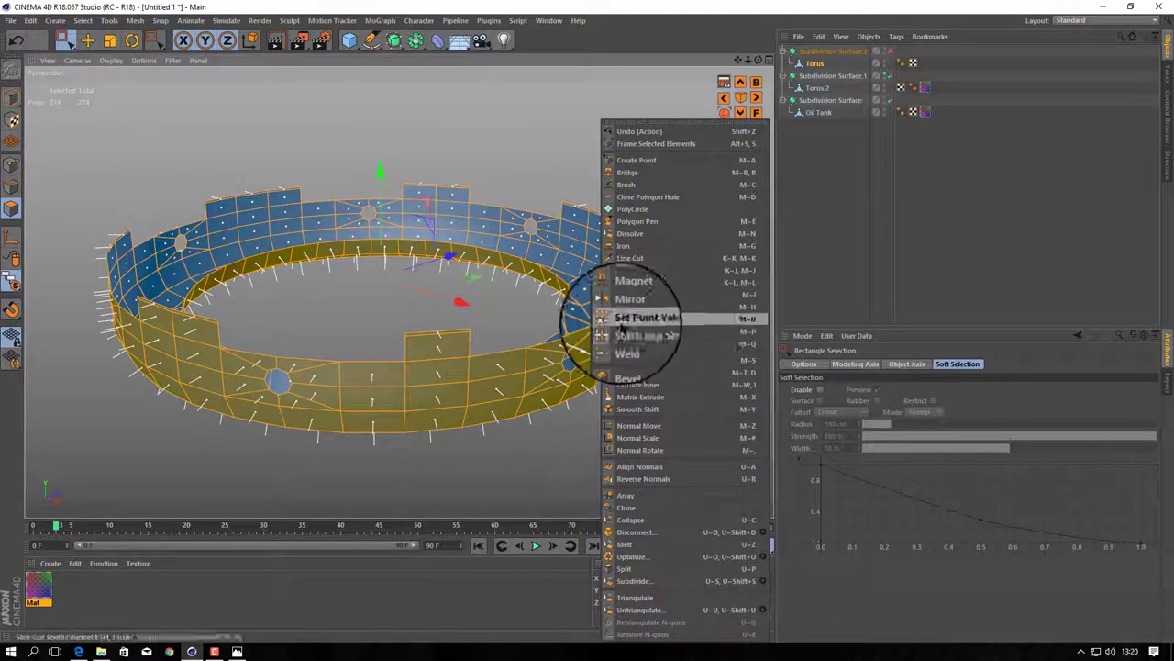
- Set up a Plane Cut on the ring with World plane mode, YZ plane and one cut
{"action": "left_click", "coordinate": [622, 286]}
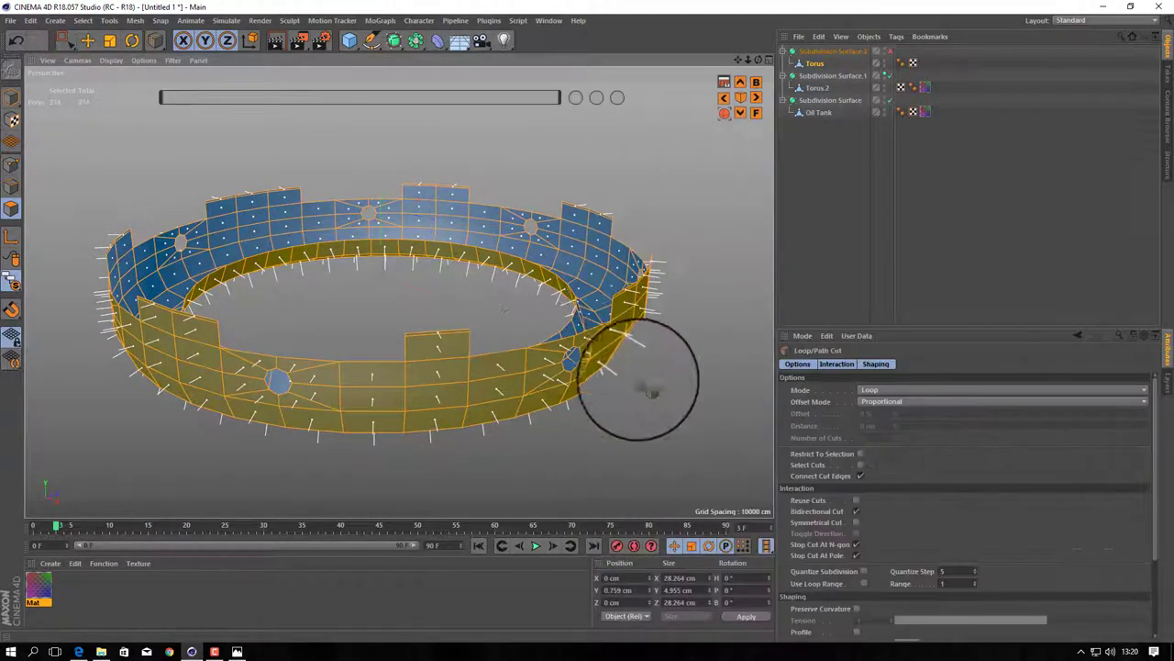
{"action": "right_click", "coordinate": [743, 280]}
{"action": "left_click", "coordinate": [739, 264]}
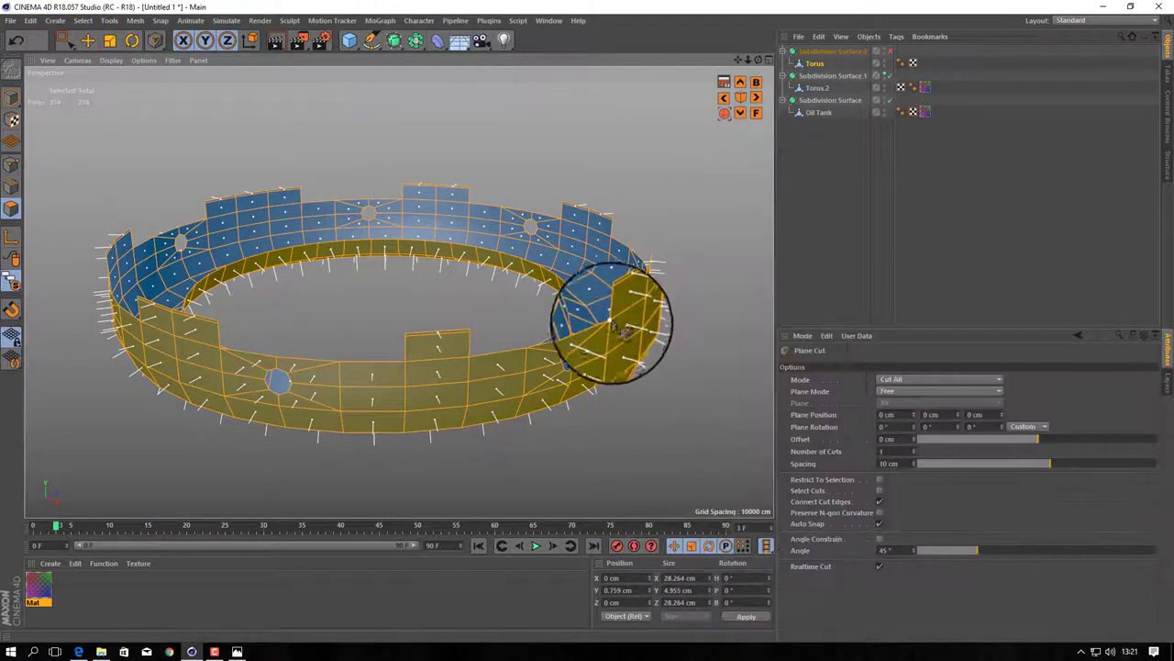
{"action": "left_click", "coordinate": [910, 393]}
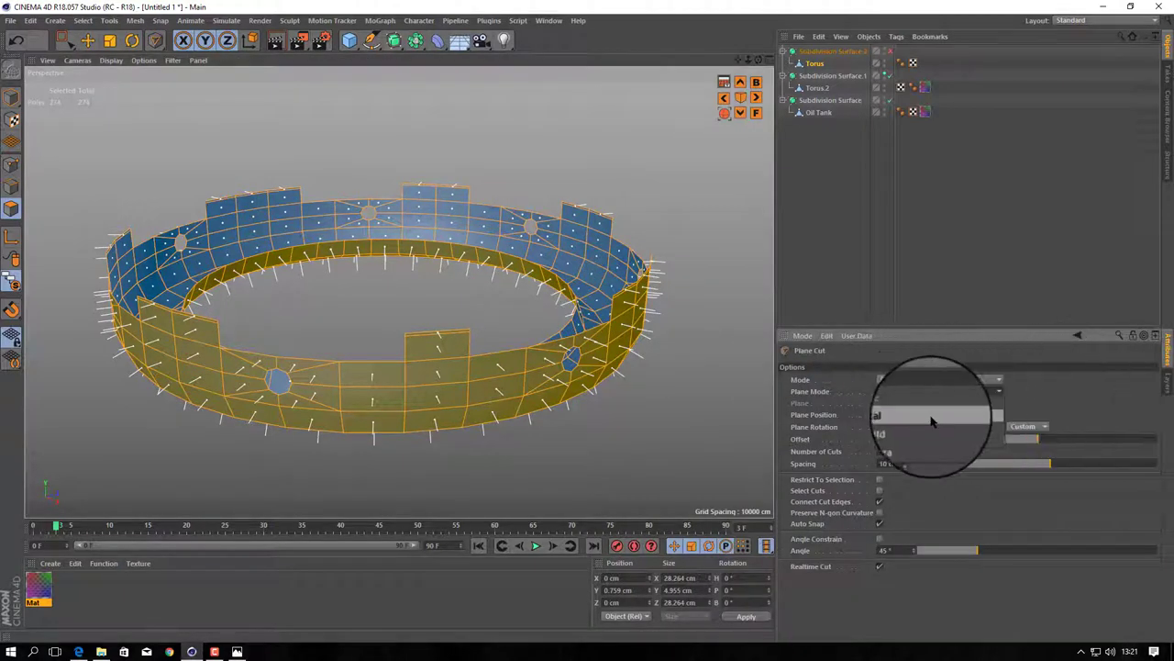
{"action": "left_click", "coordinate": [929, 433]}
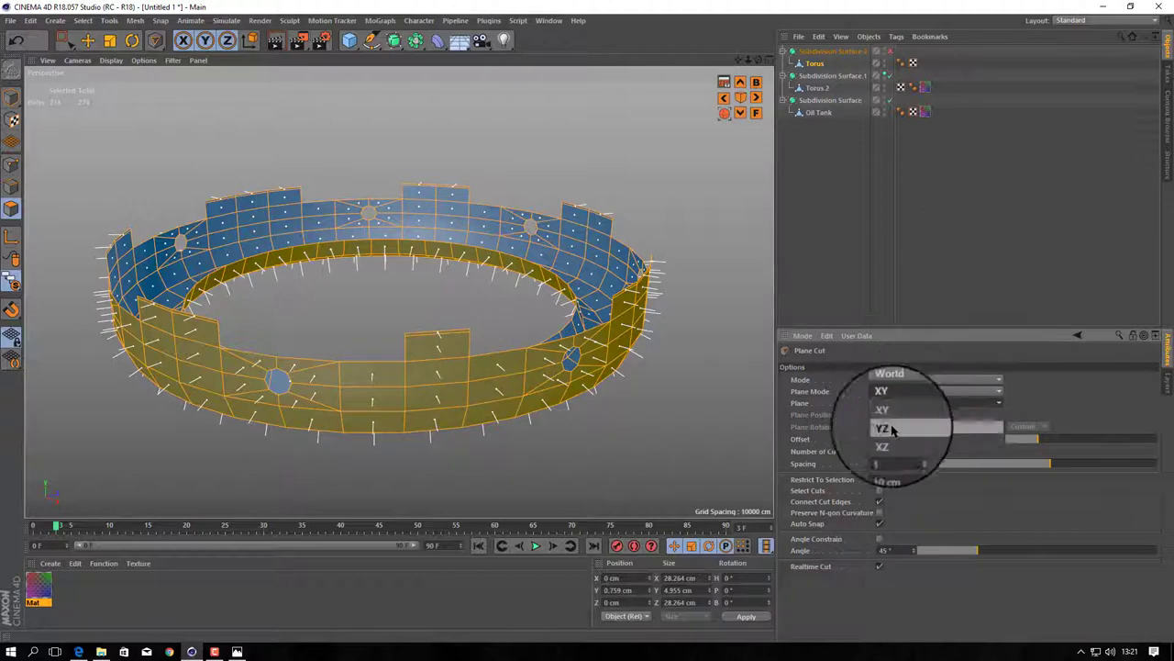
{"action": "left_click", "coordinate": [892, 431]}
{"action": "left_click_drag", "start_coordinate": [446, 354], "coordinate": [477, 312], "text": "alt"}
{"action": "left_click", "coordinate": [922, 392]}
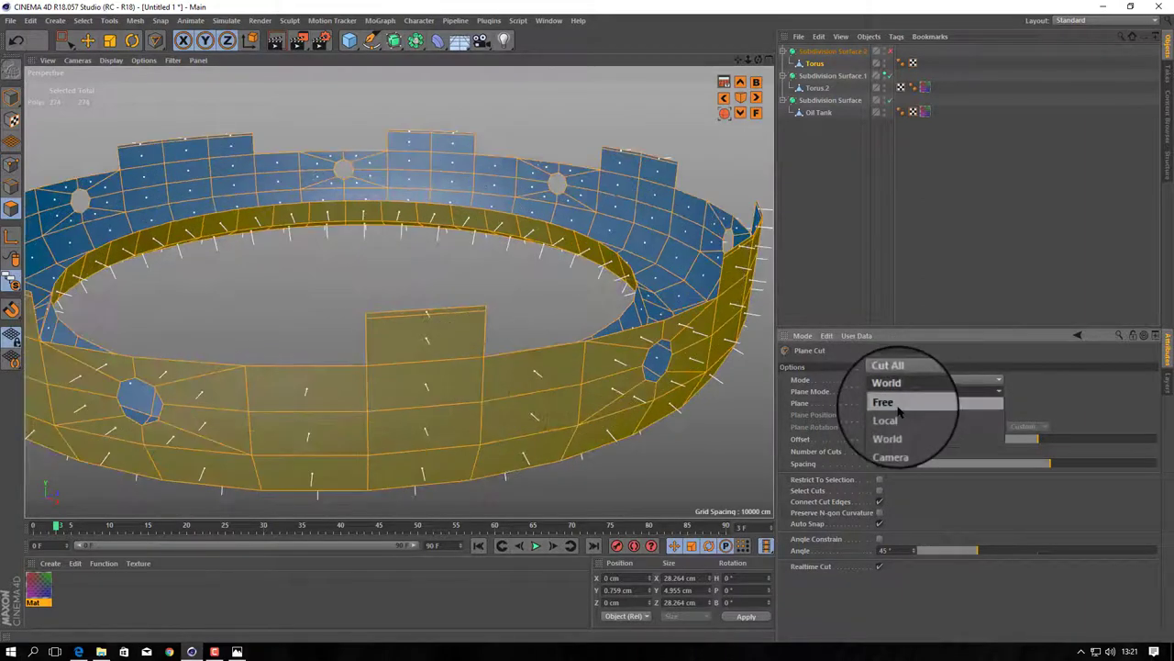
{"action": "left_click", "coordinate": [899, 404]}
{"action": "left_click", "coordinate": [897, 392]}
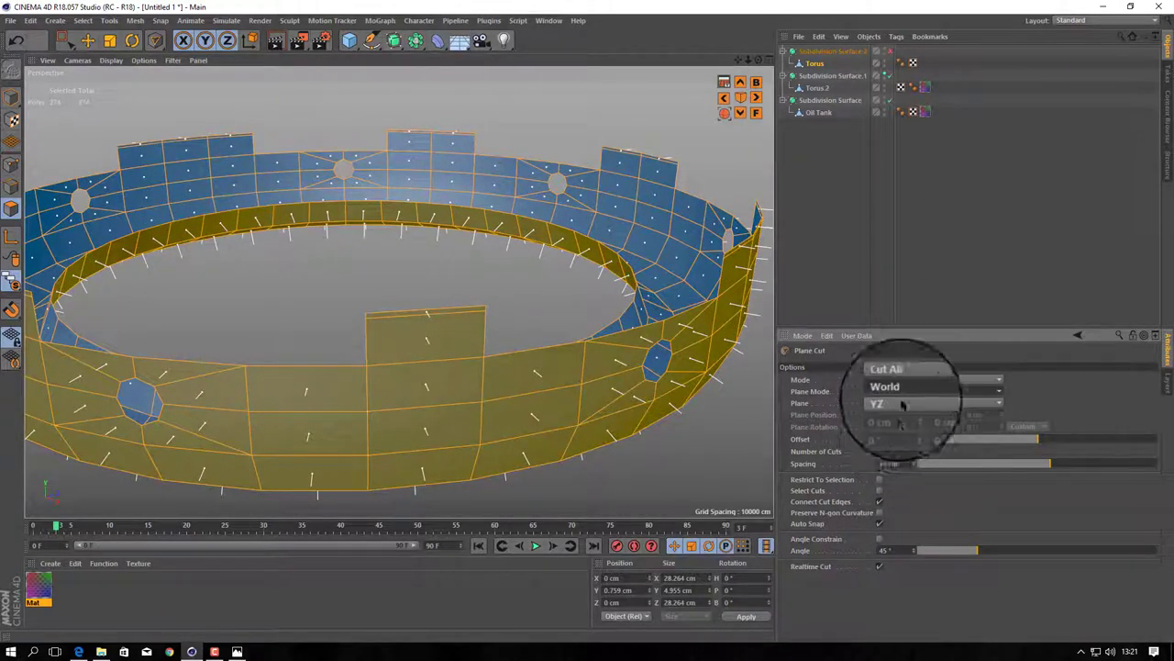
{"action": "left_click", "coordinate": [902, 404]}
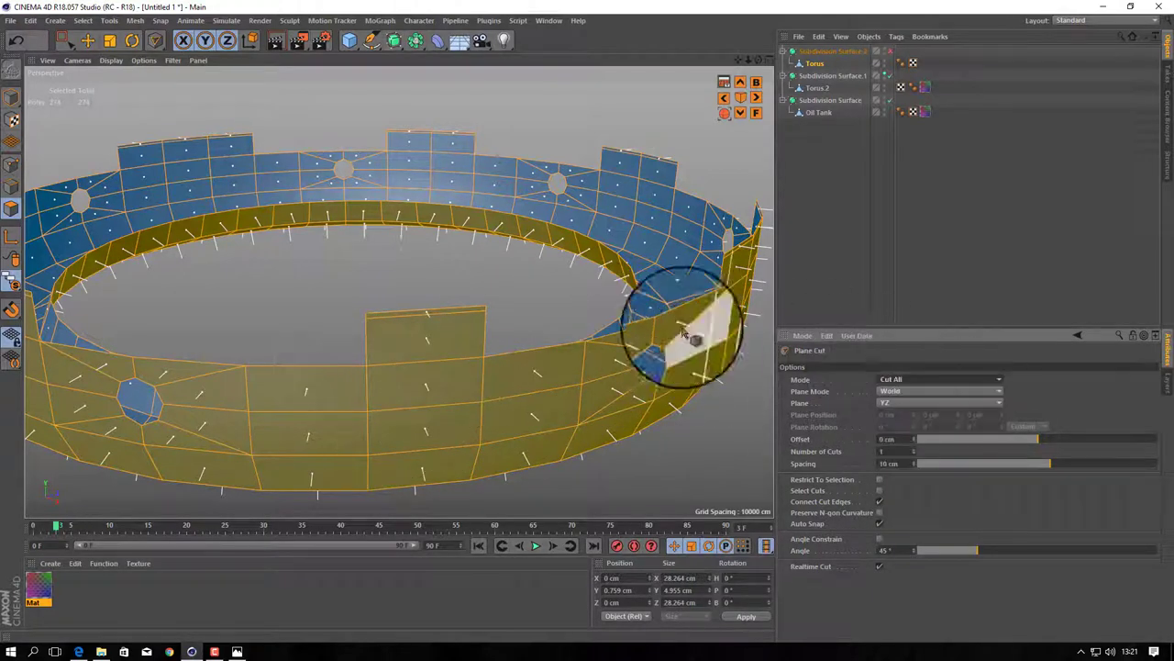
{"action": "left_click", "coordinate": [756, 117]}
{"action": "right_click", "coordinate": [550, 330]}
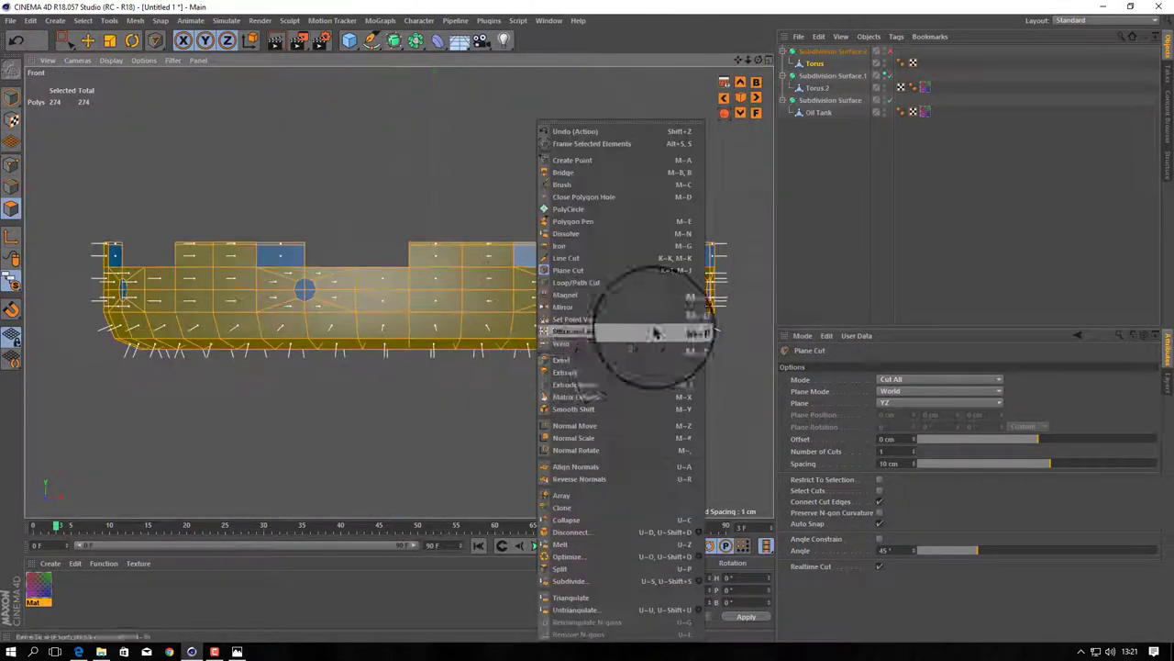
{"action": "left_click", "coordinate": [569, 281]}
{"action": "right_click", "coordinate": [713, 265]}
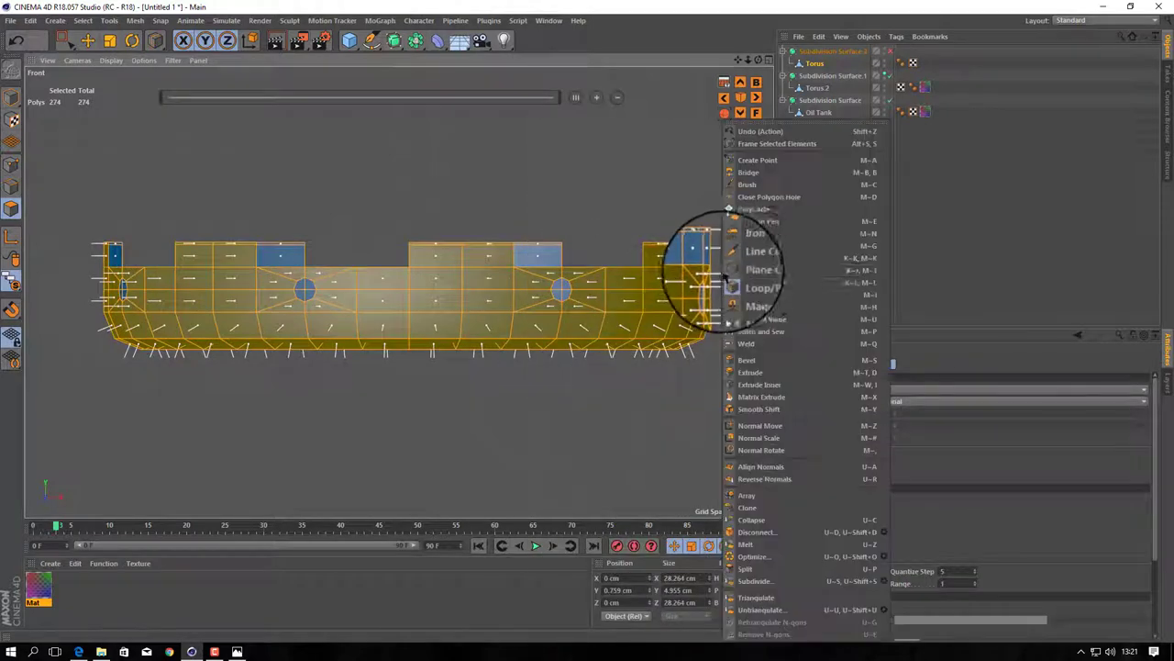
{"action": "left_click", "coordinate": [734, 271]}
{"action": "scroll", "coordinate": [235, 235], "scroll_direction": "up", "scroll_amount": 1}
{"action": "scroll", "coordinate": [686, 182], "scroll_direction": "down", "scroll_amount": 2}
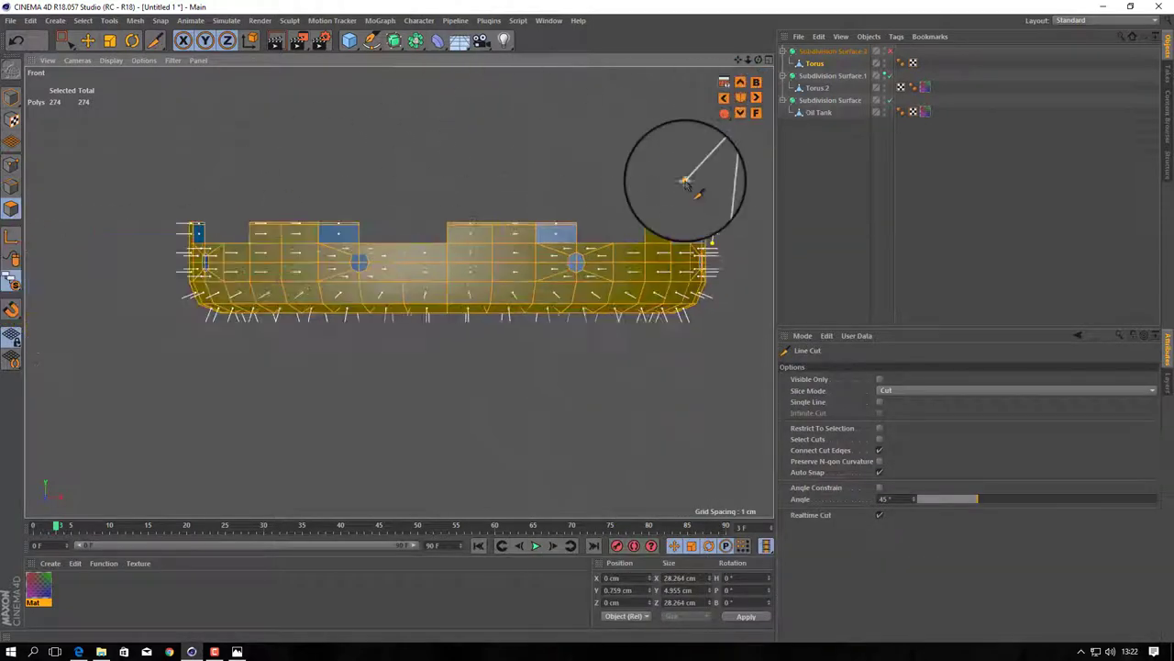
{"action": "left_click", "coordinate": [176, 248]}
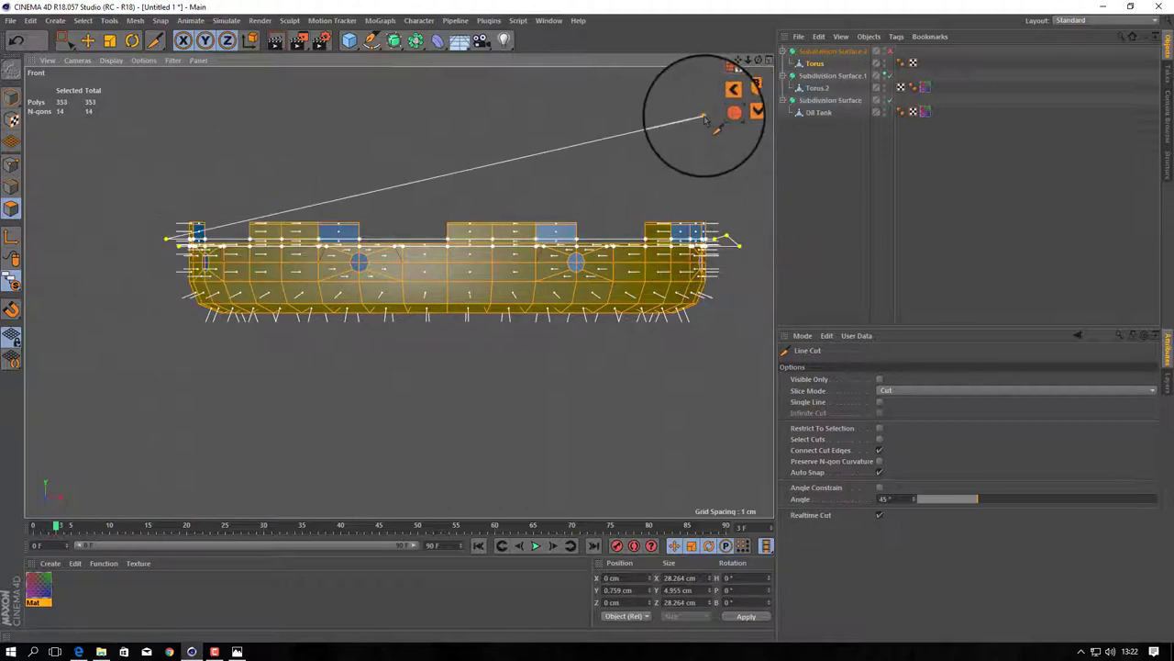
{"action": "key", "text": "Escape"}
{"action": "scroll", "coordinate": [704, 117], "scroll_direction": "up", "scroll_amount": 1}
{"action": "key", "text": "ctrl+a"}
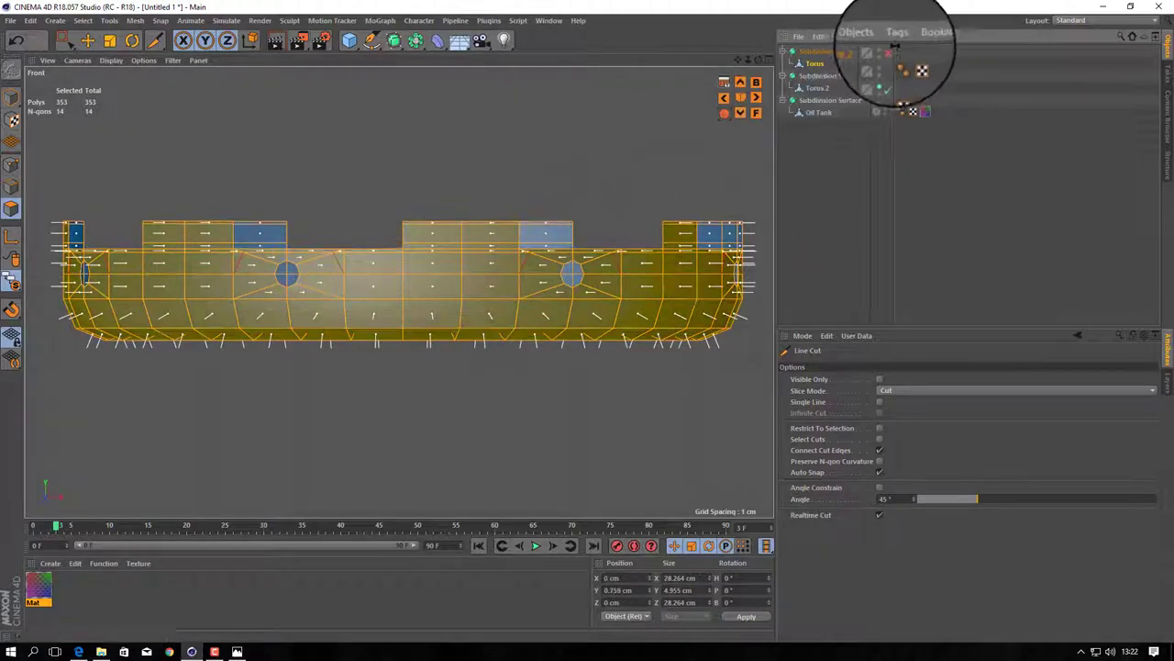
{"action": "key", "text": "ctrl+shift+a"}
{"action": "left_click_drag", "start_coordinate": [533, 276], "coordinate": [528, 330], "text": "alt"}
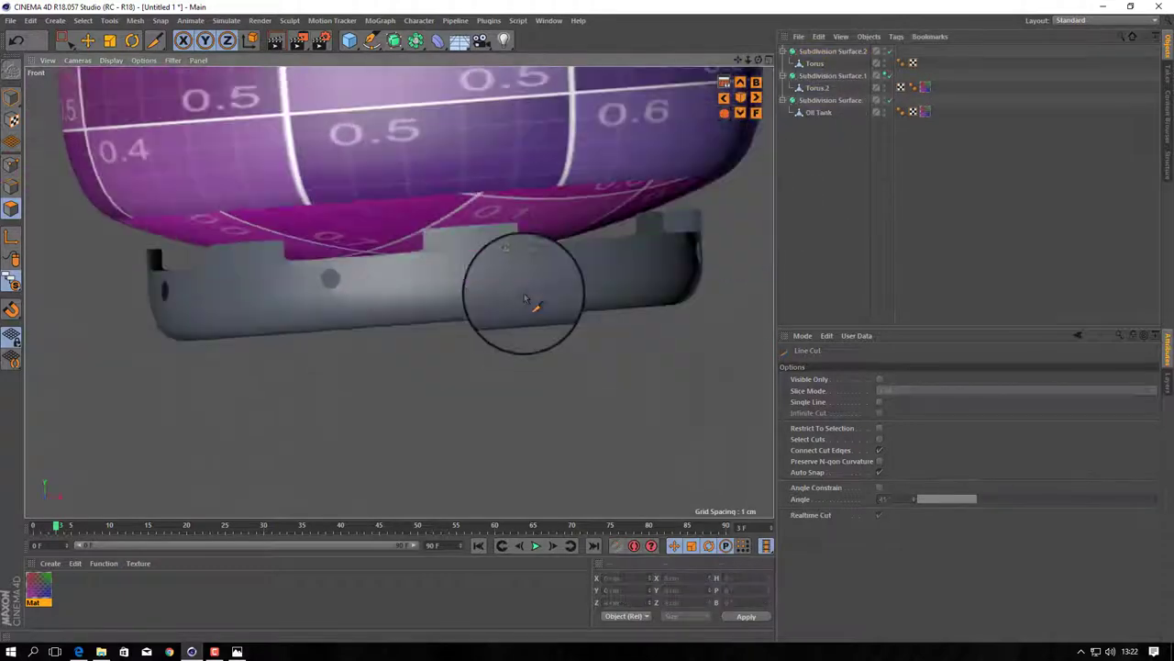
{"action": "key", "text": "ctrl+a"}
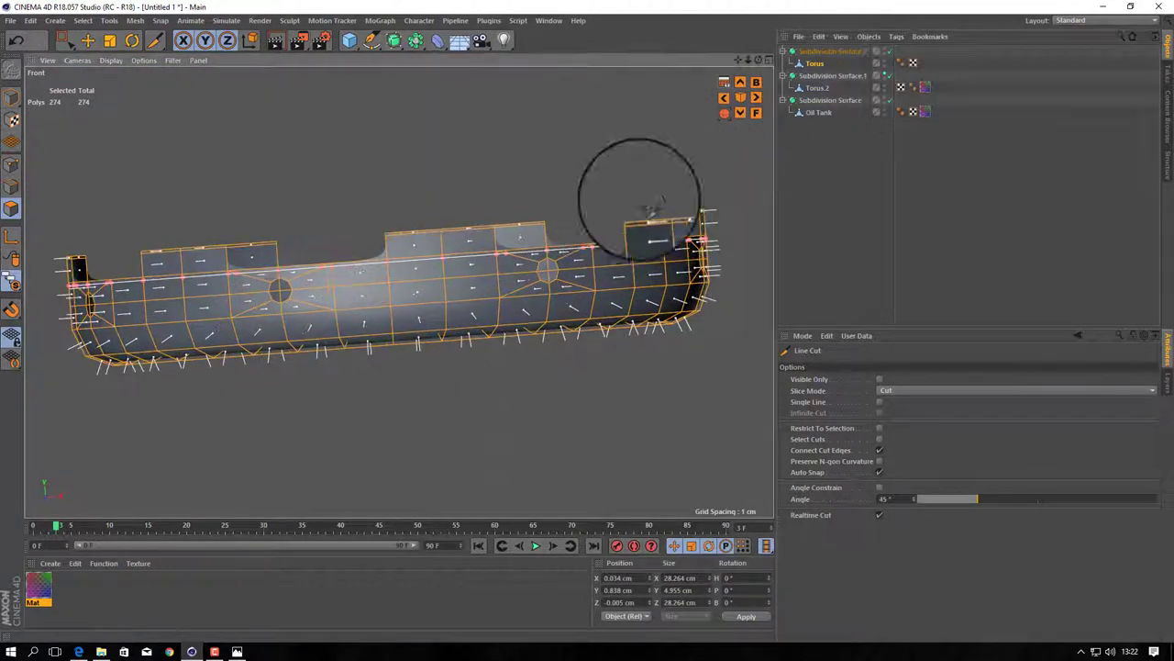
- Extrude the ring's polygons outward to a 0.29 cm wall with caps
{"action": "left_click", "coordinate": [749, 101]}
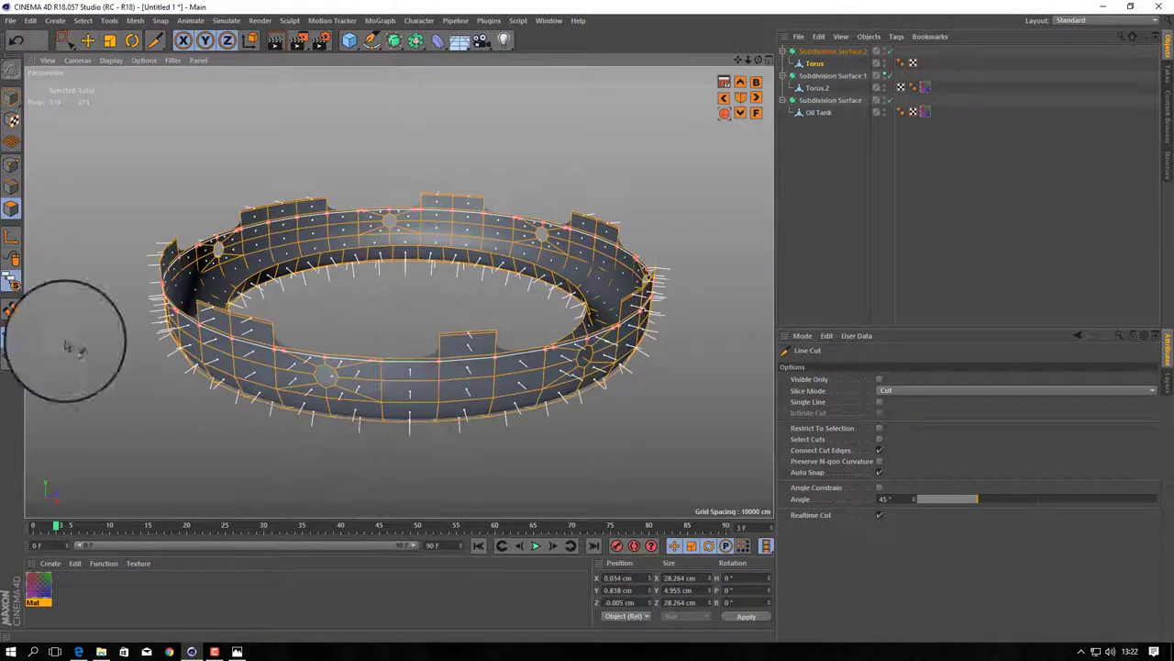
{"action": "right_click", "coordinate": [450, 495]}
{"action": "left_click", "coordinate": [505, 371]}
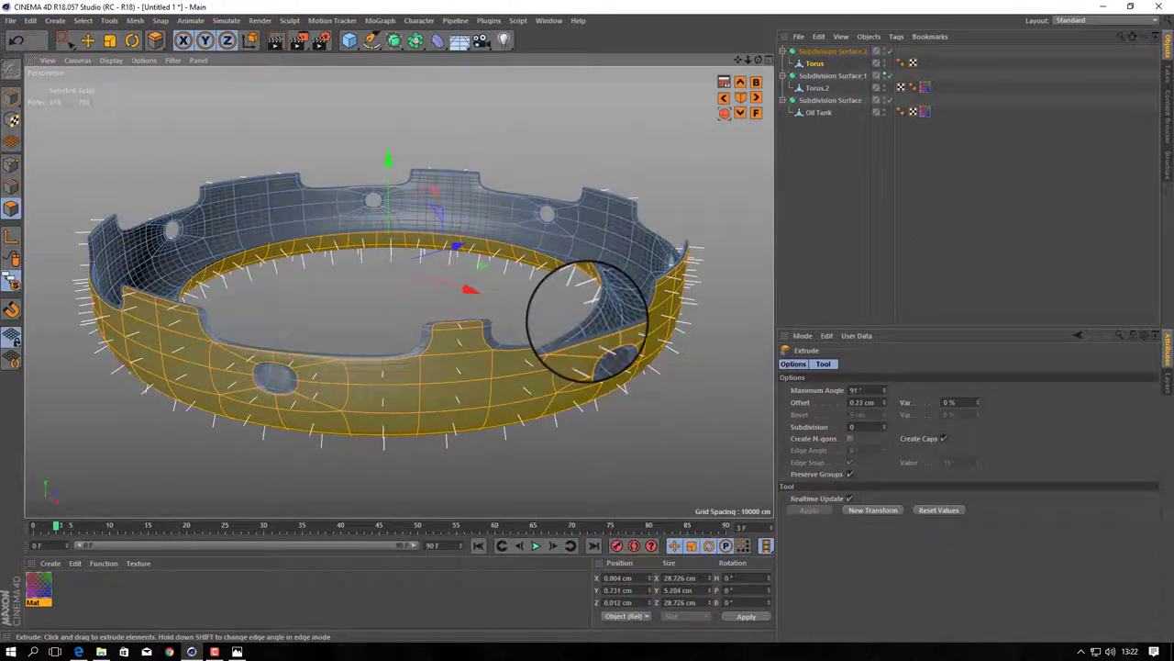
{"action": "left_click_drag", "start_coordinate": [587, 321], "coordinate": [587, 322]}
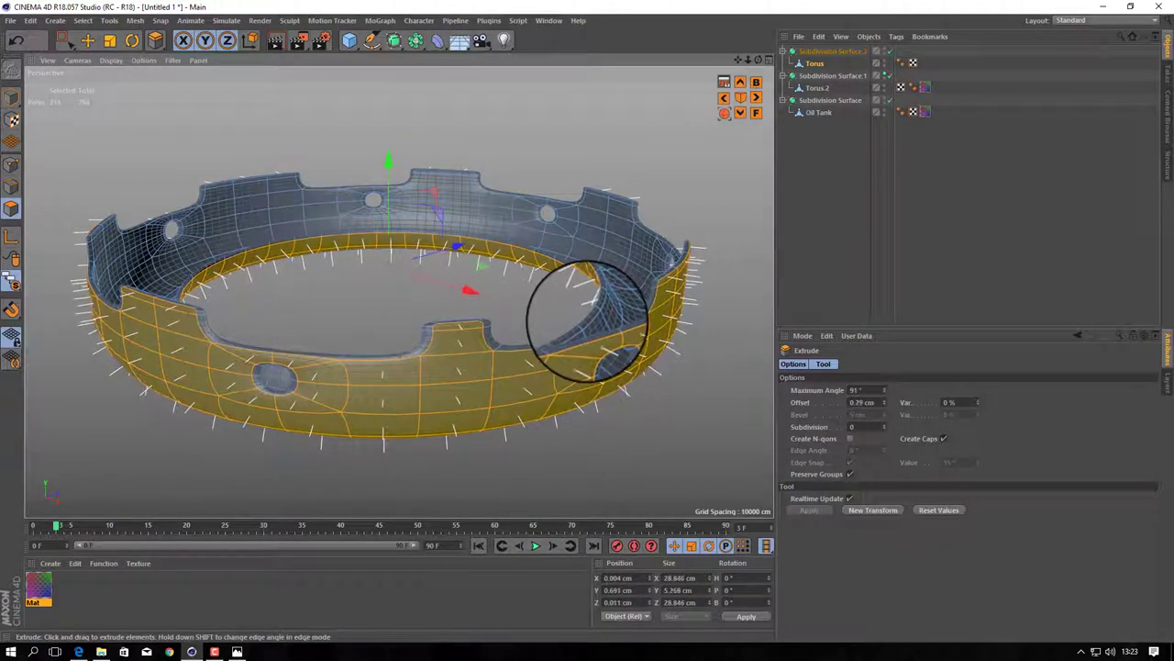
- Ring-select edges around the rim and around a hole, then activate Edge Cut on them
{"action": "left_click", "coordinate": [19, 192]}
{"action": "key", "text": "v"}
{"action": "left_click", "coordinate": [394, 211]}
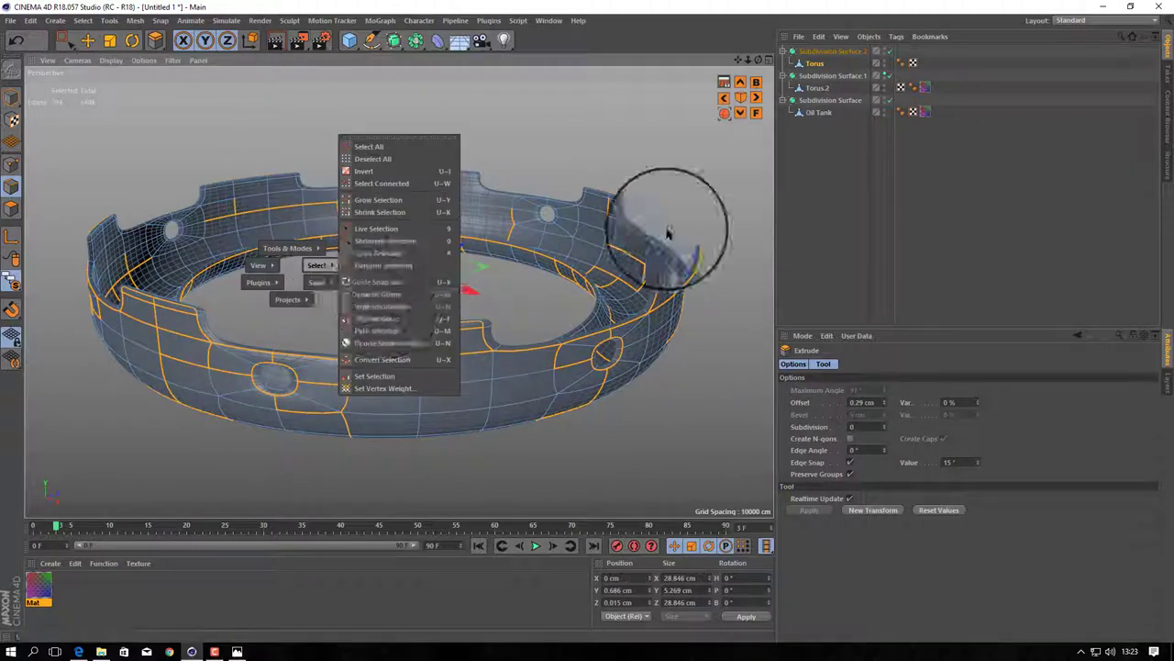
{"action": "left_click", "coordinate": [659, 367]}
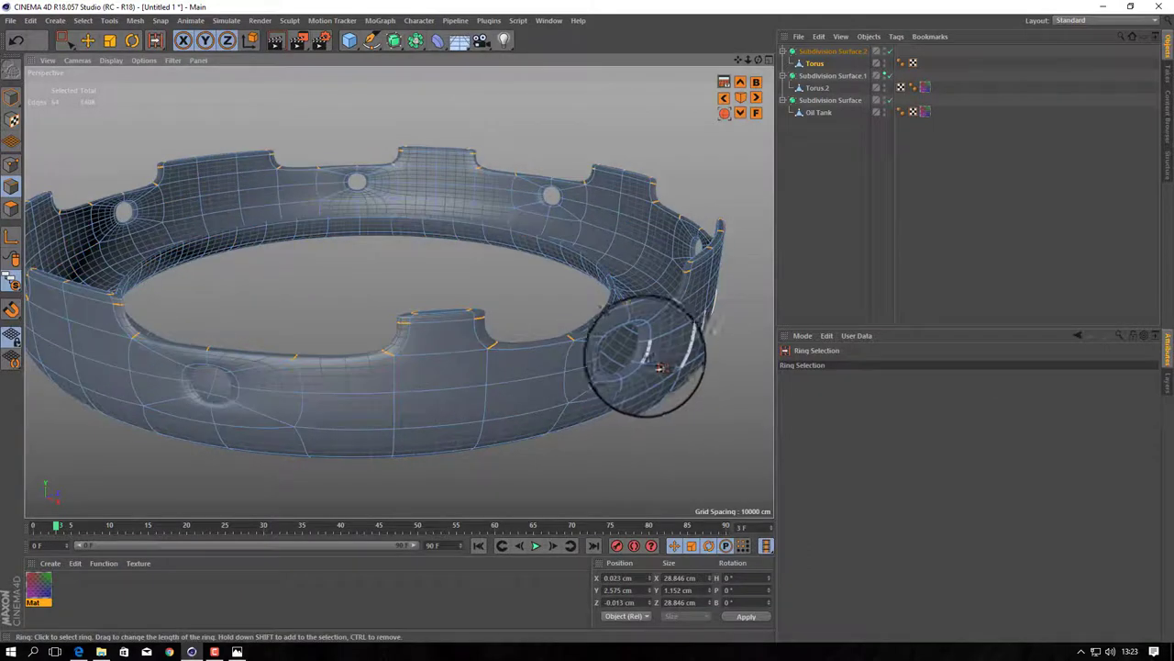
{"action": "left_click", "coordinate": [233, 401], "text": "shift"}
{"action": "right_click", "coordinate": [505, 276]}
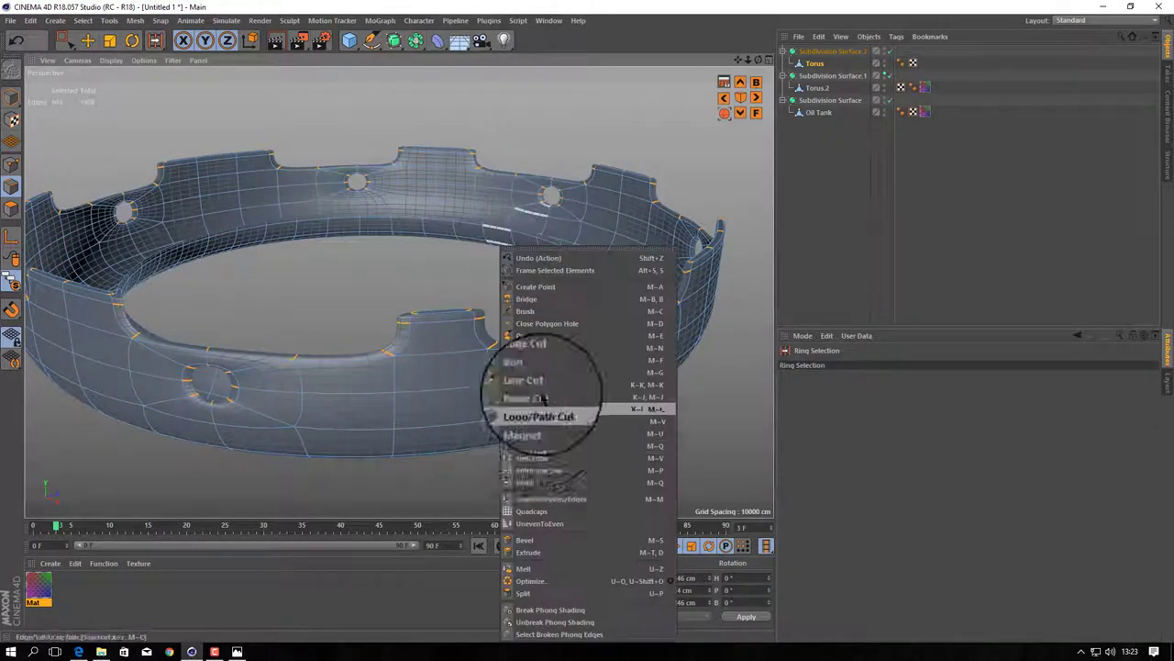
{"action": "left_click", "coordinate": [548, 389]}
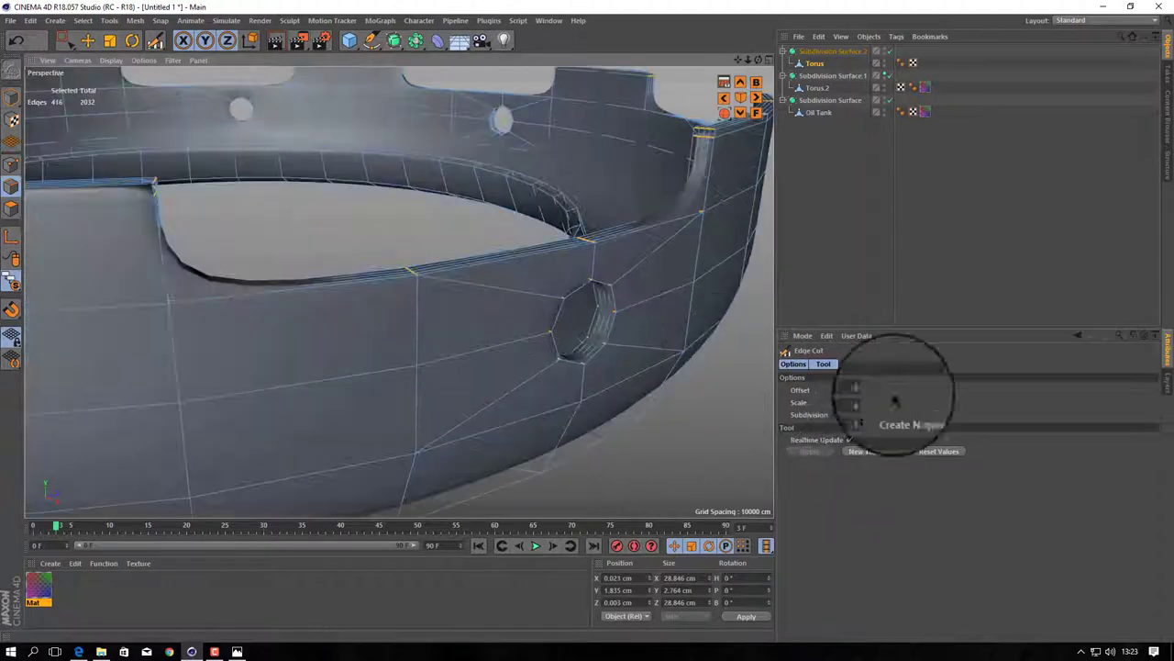
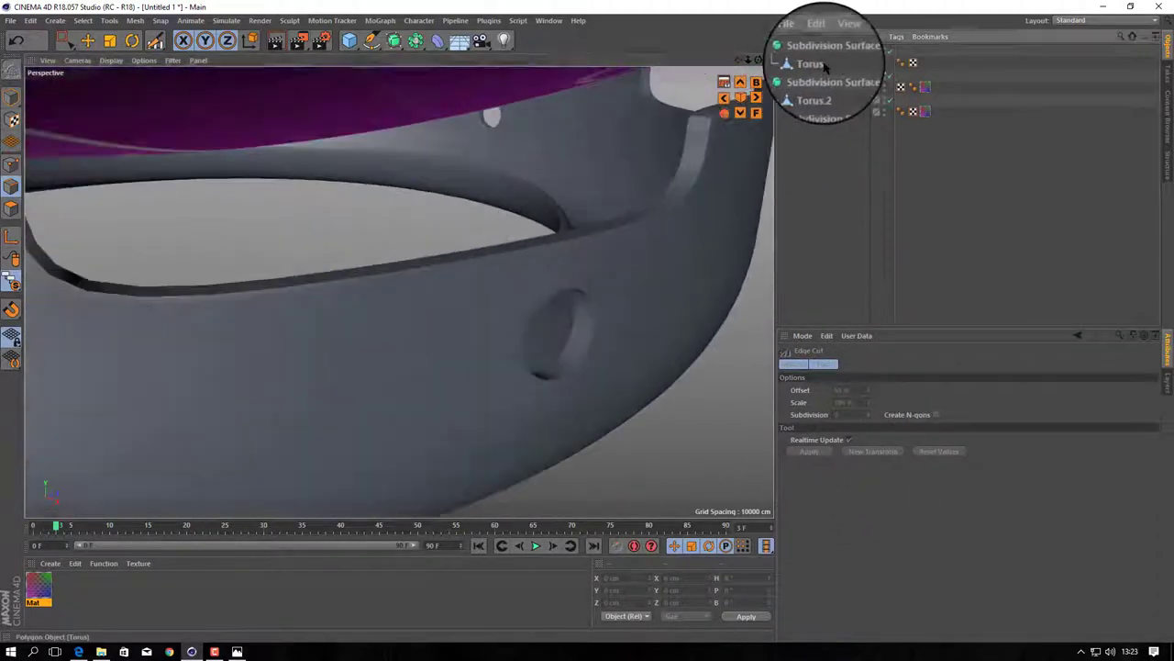
- Select the Torus and an edge ring on its inner rim, then view the tank base side-on
{"action": "left_click", "coordinate": [815, 63]}
{"action": "left_click", "coordinate": [537, 223]}
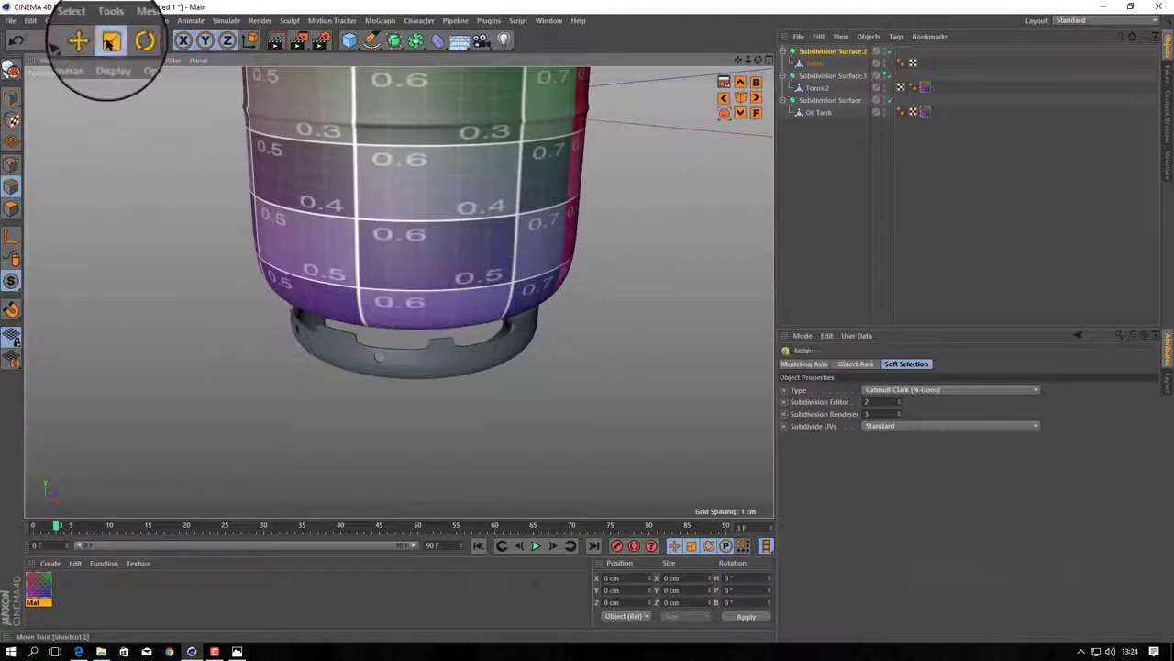
{"action": "left_click", "coordinate": [87, 41]}
{"action": "mouse_move", "coordinate": [415, 206]}
{"action": "left_mouse_down", "text": "alt"}
{"action": "mouse_move", "coordinate": [390, 292]}
{"action": "mouse_move", "coordinate": [498, 249]}
{"action": "mouse_move", "coordinate": [440, 388]}
{"action": "mouse_move", "coordinate": [115, 197]}
{"action": "mouse_move", "coordinate": [205, 319]}
{"action": "left_mouse_up", "text": "alt"}
- Select the Torus in polygon mode, frame it and view the ring from above
{"action": "left_click", "coordinate": [815, 63]}
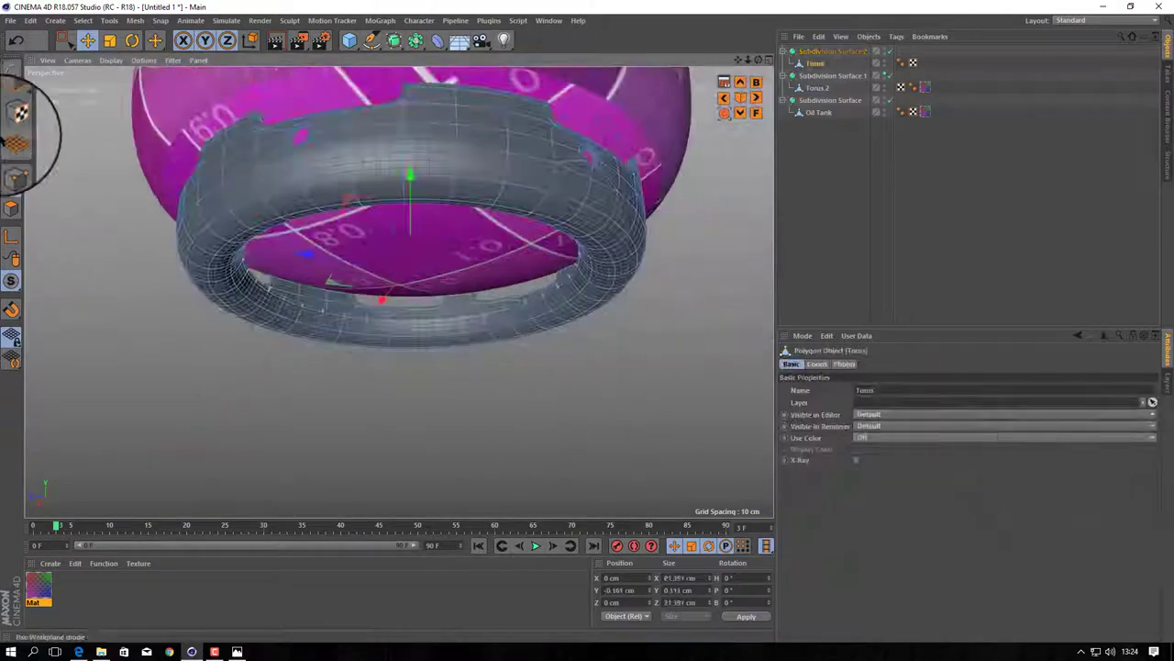
{"action": "left_click", "coordinate": [12, 209]}
{"action": "key", "text": "ctrl+a"}
{"action": "mouse_move", "coordinate": [412, 348]}
{"action": "left_mouse_down", "text": "alt"}
{"action": "mouse_move", "coordinate": [594, 315]}
{"action": "mouse_move", "coordinate": [621, 341]}
{"action": "mouse_move", "coordinate": [661, 330]}
{"action": "left_mouse_up", "text": "alt"}
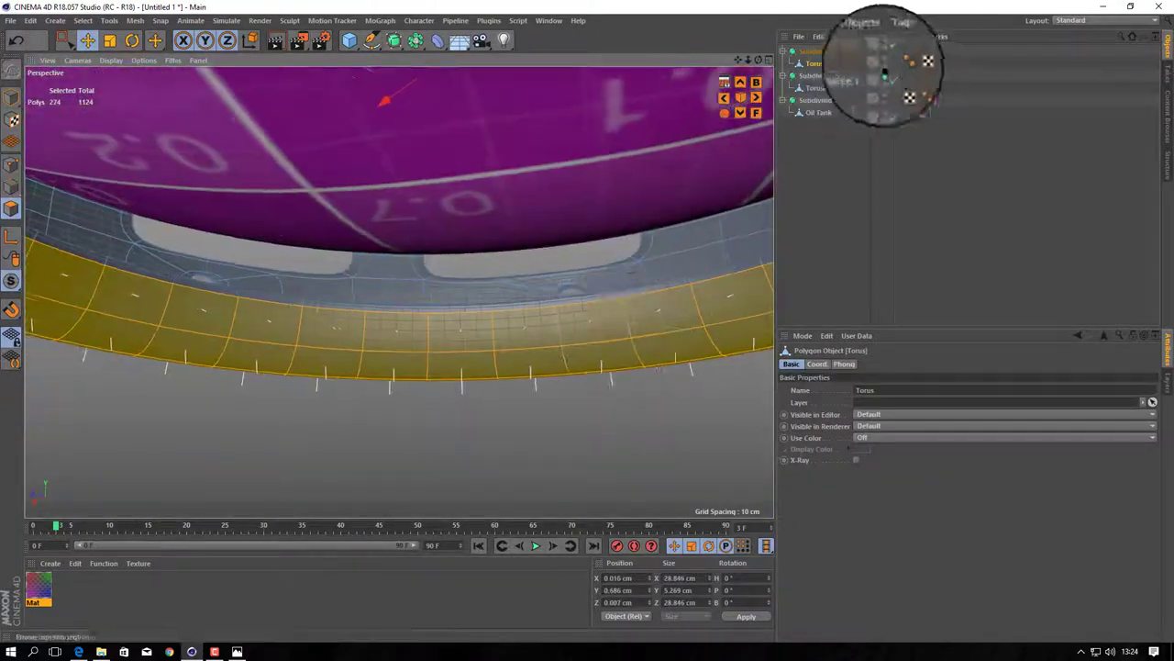
{"action": "left_click_drag", "start_coordinate": [367, 312], "coordinate": [516, 333], "text": "alt"}
- Loop-select the edges running around the torus ring's rims in Edge mode
{"action": "right_click", "coordinate": [532, 246]}
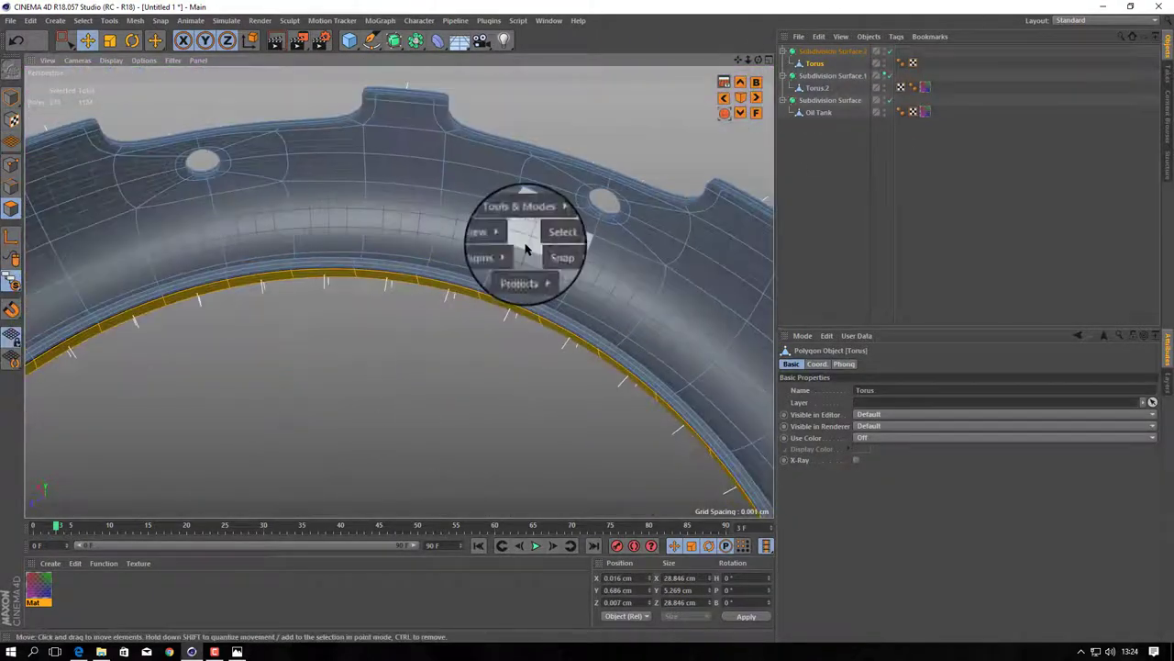
{"action": "left_click", "coordinate": [606, 266]}
{"action": "left_click", "coordinate": [14, 188]}
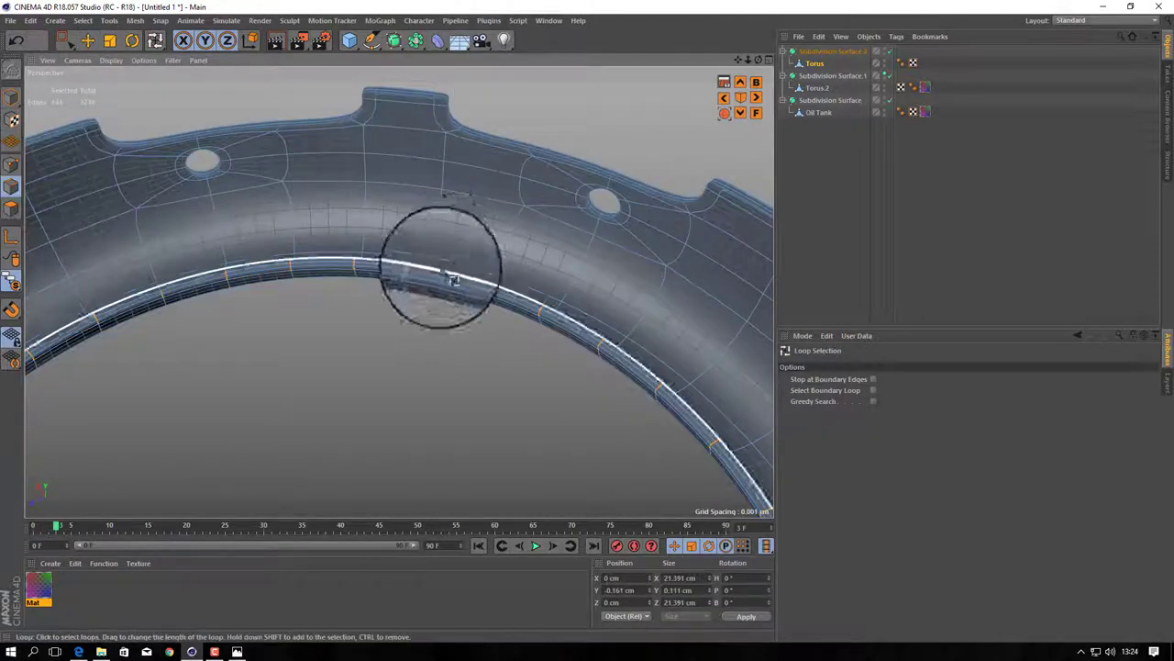
{"action": "mouse_move", "coordinate": [438, 254]}
{"action": "left_mouse_down", "text": "alt"}
{"action": "mouse_move", "coordinate": [529, 191]}
{"action": "mouse_move", "coordinate": [516, 223]}
{"action": "mouse_move", "coordinate": [580, 199]}
{"action": "mouse_move", "coordinate": [524, 223]}
{"action": "mouse_move", "coordinate": [359, 157]}
{"action": "mouse_move", "coordinate": [367, 223]}
{"action": "mouse_move", "coordinate": [566, 234]}
{"action": "mouse_move", "coordinate": [196, 262]}
{"action": "mouse_move", "coordinate": [229, 288]}
{"action": "left_mouse_up", "text": "alt"}
{"action": "left_click", "coordinate": [553, 181], "text": "shift"}
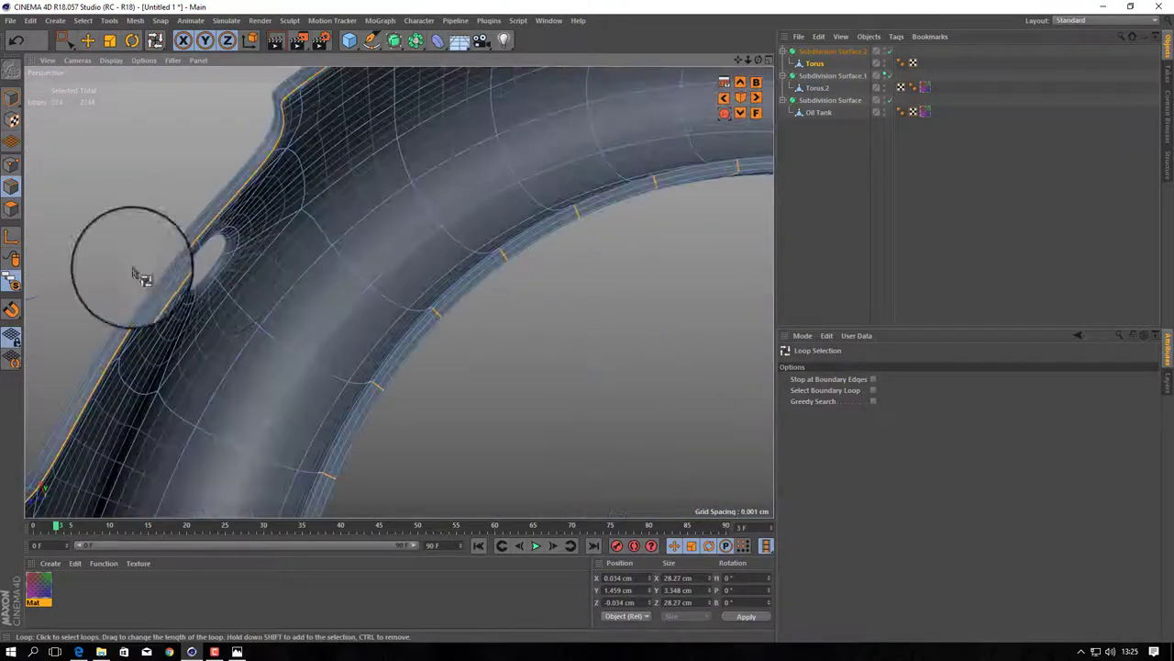
{"action": "mouse_move", "coordinate": [78, 133]}
{"action": "left_mouse_down", "text": "alt"}
{"action": "mouse_move", "coordinate": [249, 270]}
{"action": "mouse_move", "coordinate": [269, 320]}
{"action": "mouse_move", "coordinate": [157, 307]}
{"action": "mouse_move", "coordinate": [293, 475]}
{"action": "mouse_move", "coordinate": [249, 414]}
{"action": "mouse_move", "coordinate": [349, 393]}
{"action": "mouse_move", "coordinate": [104, 466]}
{"action": "mouse_move", "coordinate": [188, 452]}
{"action": "mouse_move", "coordinate": [118, 477]}
{"action": "mouse_move", "coordinate": [131, 480]}
{"action": "mouse_move", "coordinate": [236, 432]}
{"action": "mouse_move", "coordinate": [225, 517]}
{"action": "mouse_move", "coordinate": [160, 519]}
{"action": "left_mouse_up", "text": "alt"}
{"action": "key", "text": "o"}
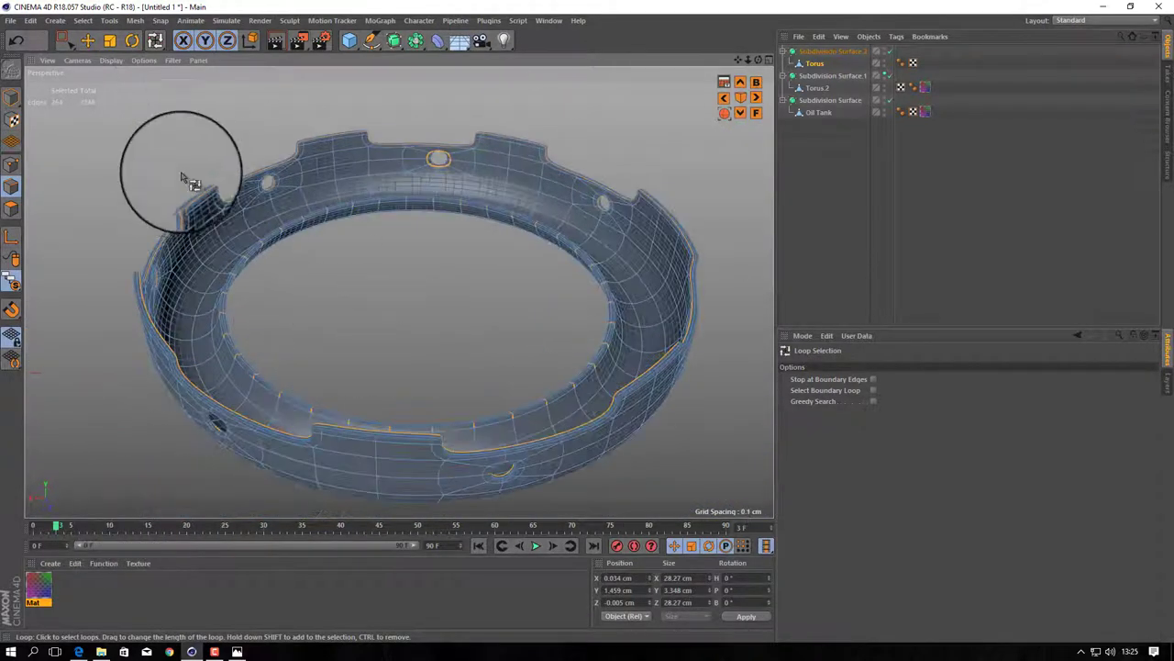
{"action": "left_click_drag", "start_coordinate": [660, 286], "coordinate": [629, 236], "text": "alt"}
- Save the rim loops as an edge selection and ring-select edges across the torus band
{"action": "left_click", "coordinate": [83, 20]}
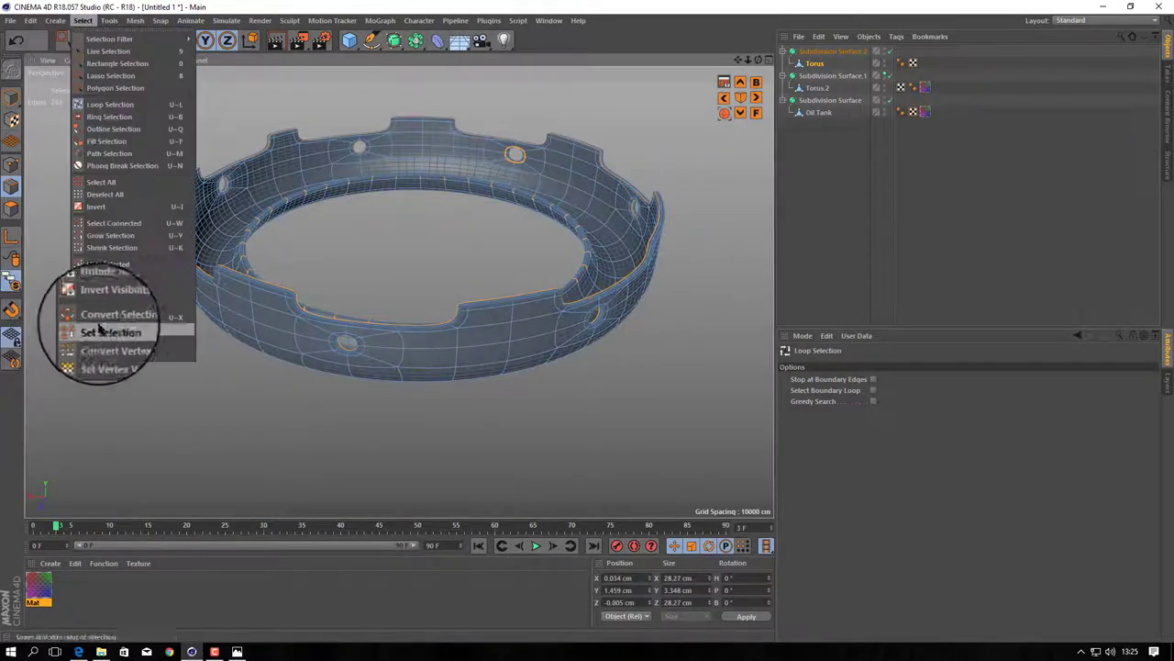
{"action": "left_click", "coordinate": [105, 331]}
{"action": "right_click", "coordinate": [551, 404]}
{"action": "left_click", "coordinate": [642, 385]}
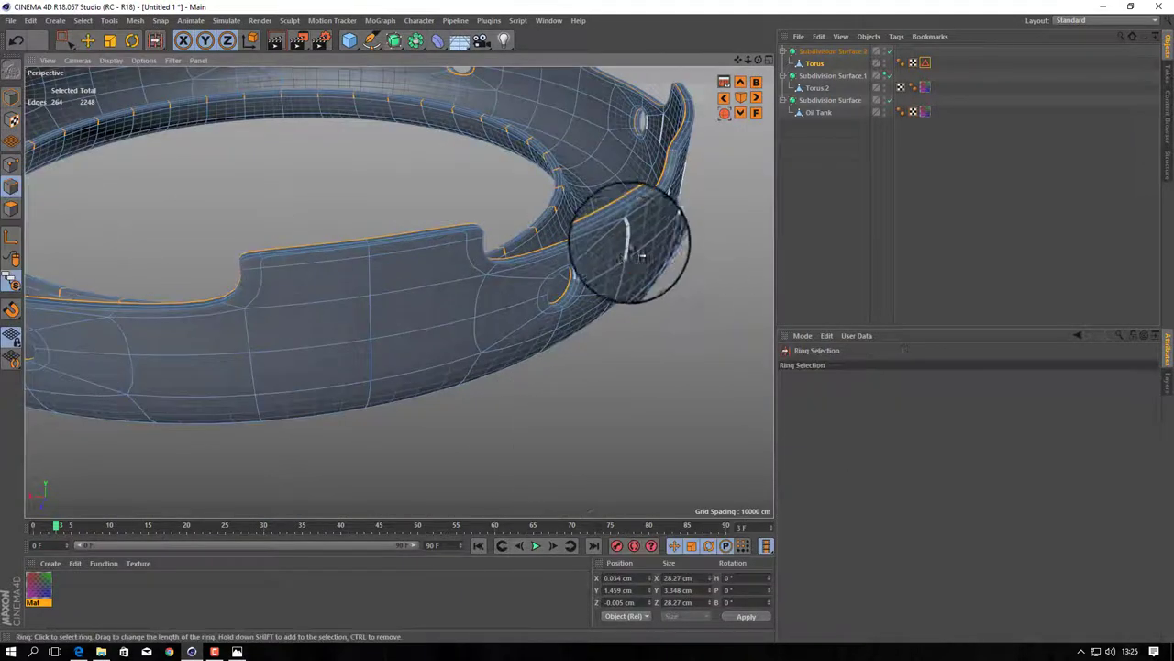
{"action": "left_click_drag", "start_coordinate": [630, 248], "coordinate": [524, 53], "text": "alt"}
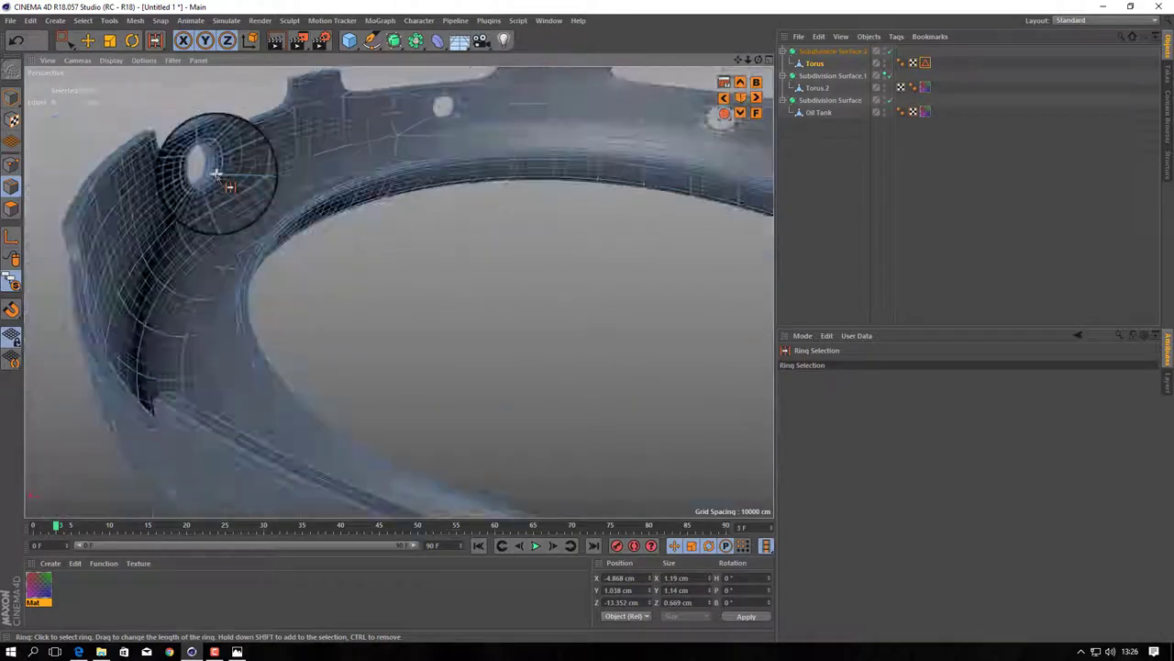
{"action": "mouse_move", "coordinate": [503, 108]}
{"action": "left_mouse_down", "text": "alt"}
{"action": "mouse_move", "coordinate": [105, 329]}
{"action": "mouse_move", "coordinate": [47, 254]}
{"action": "mouse_move", "coordinate": [131, 288]}
{"action": "mouse_move", "coordinate": [970, 370]}
{"action": "left_mouse_up", "text": "alt"}
{"action": "left_click", "coordinate": [131, 288]}
- Cut new edges along the selected torus edge rings with Edge Cut
{"action": "key", "text": "e"}
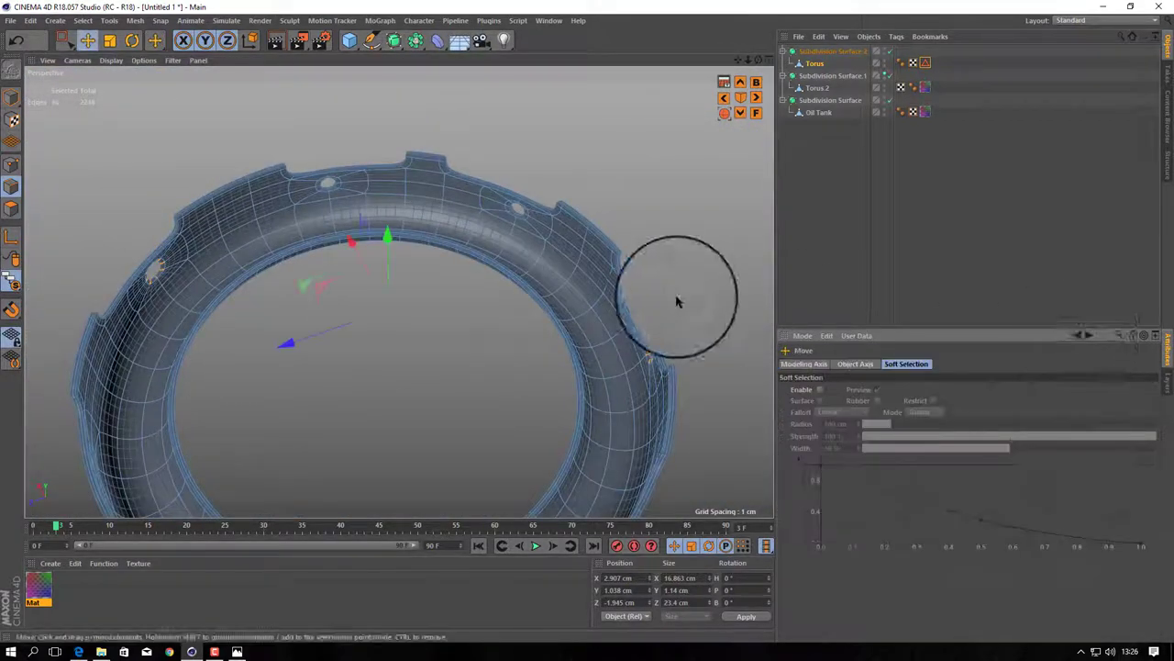
{"action": "right_click", "coordinate": [320, 224]}
{"action": "left_click", "coordinate": [354, 449]}
{"action": "left_click_drag", "start_coordinate": [524, 276], "coordinate": [916, 113], "text": "alt"}
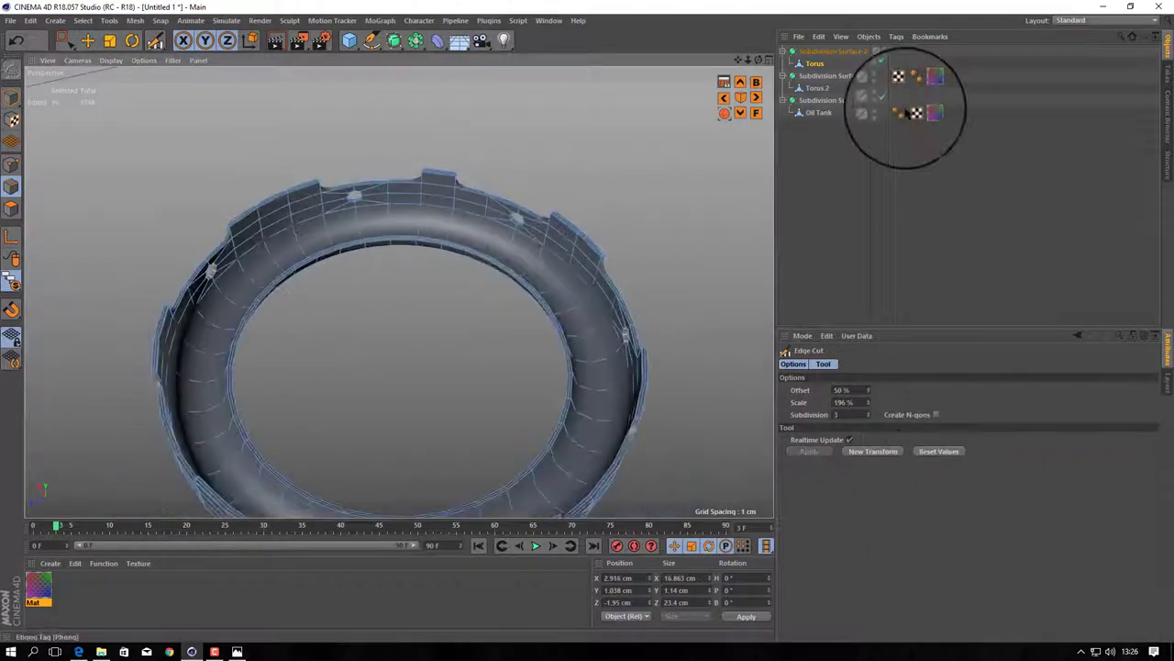
- Open the saved edge selection's settings and adjust the torus edges with Move and Scale
{"action": "left_click", "coordinate": [924, 63]}
{"action": "mouse_move", "coordinate": [511, 263]}
{"action": "left_mouse_down", "text": "alt"}
{"action": "mouse_move", "coordinate": [388, 171]}
{"action": "mouse_move", "coordinate": [205, 178]}
{"action": "mouse_move", "coordinate": [151, 151]}
{"action": "mouse_move", "coordinate": [262, 163]}
{"action": "mouse_move", "coordinate": [230, 149]}
{"action": "mouse_move", "coordinate": [330, 202]}
{"action": "mouse_move", "coordinate": [132, 105]}
{"action": "mouse_move", "coordinate": [92, 163]}
{"action": "mouse_move", "coordinate": [310, 231]}
{"action": "mouse_move", "coordinate": [157, 118]}
{"action": "mouse_move", "coordinate": [590, 163]}
{"action": "mouse_move", "coordinate": [529, 181]}
{"action": "left_mouse_up", "text": "alt"}
{"action": "scroll", "coordinate": [333, 202], "scroll_direction": "down", "scroll_amount": 5}
{"action": "key", "text": "e"}
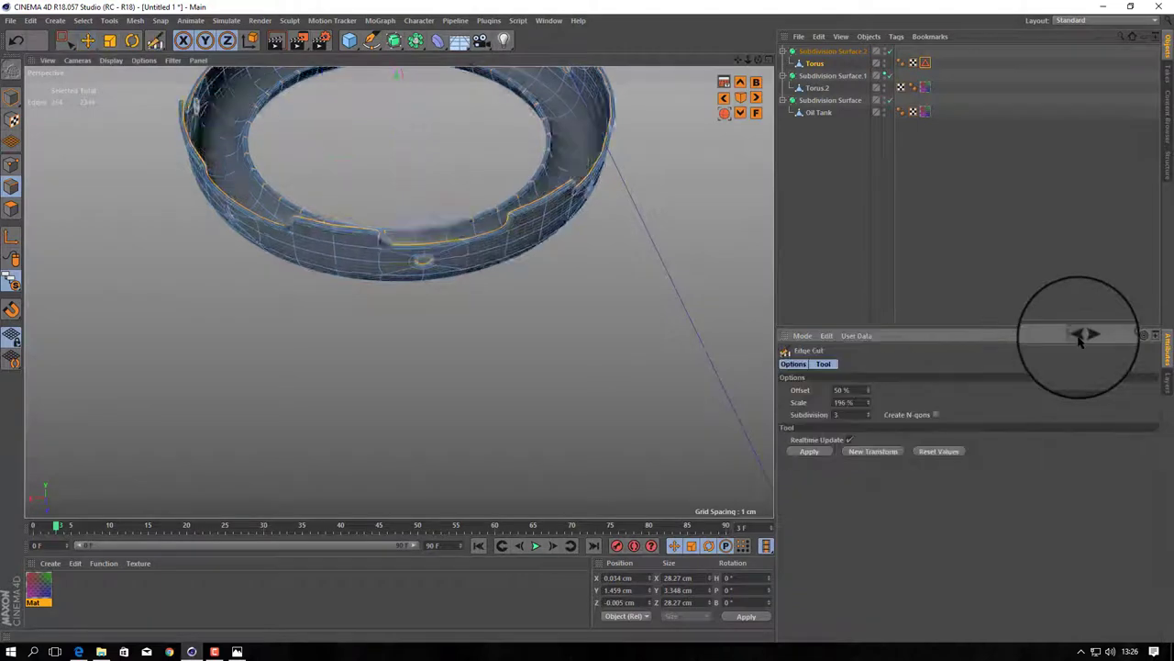
{"action": "key", "text": "t"}
- Ring-select edges around the framed torus and switch to the BP - UV Edit layout
{"action": "key", "text": "v"}
{"action": "left_click", "coordinate": [505, 441]}
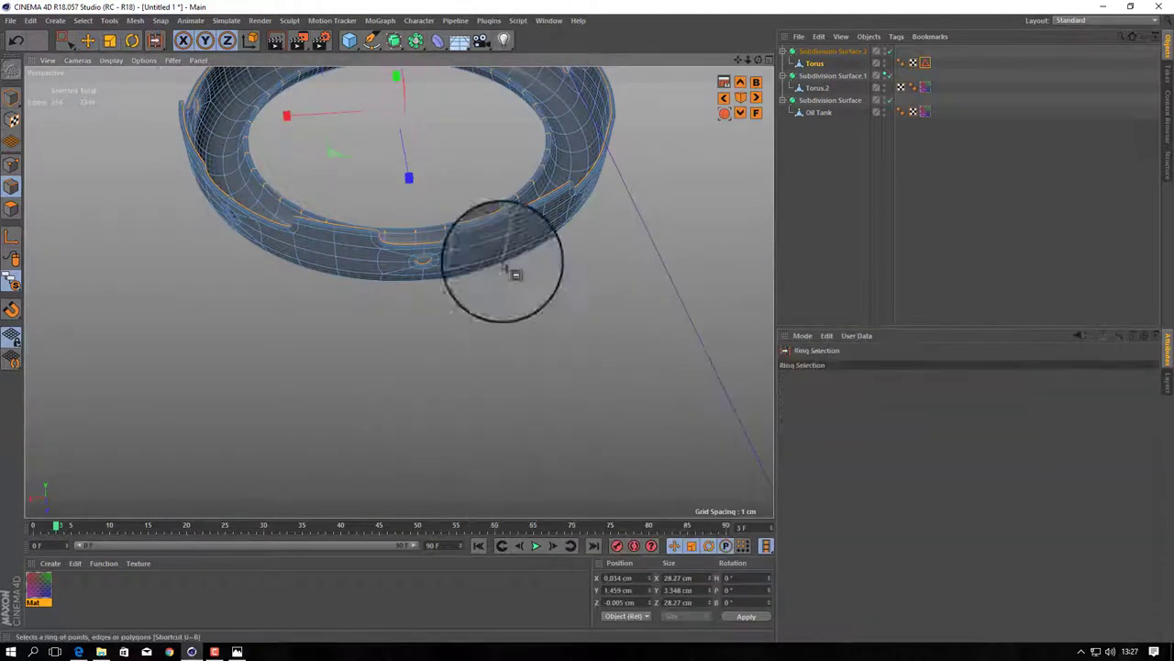
{"action": "scroll", "coordinate": [519, 253], "scroll_direction": "up", "scroll_amount": 3}
{"action": "scroll", "coordinate": [524, 220], "scroll_direction": "up", "scroll_amount": 3}
{"action": "scroll", "coordinate": [520, 202], "scroll_direction": "up", "scroll_amount": 3}
{"action": "left_click_drag", "start_coordinate": [514, 192], "coordinate": [512, 180], "text": "alt"}
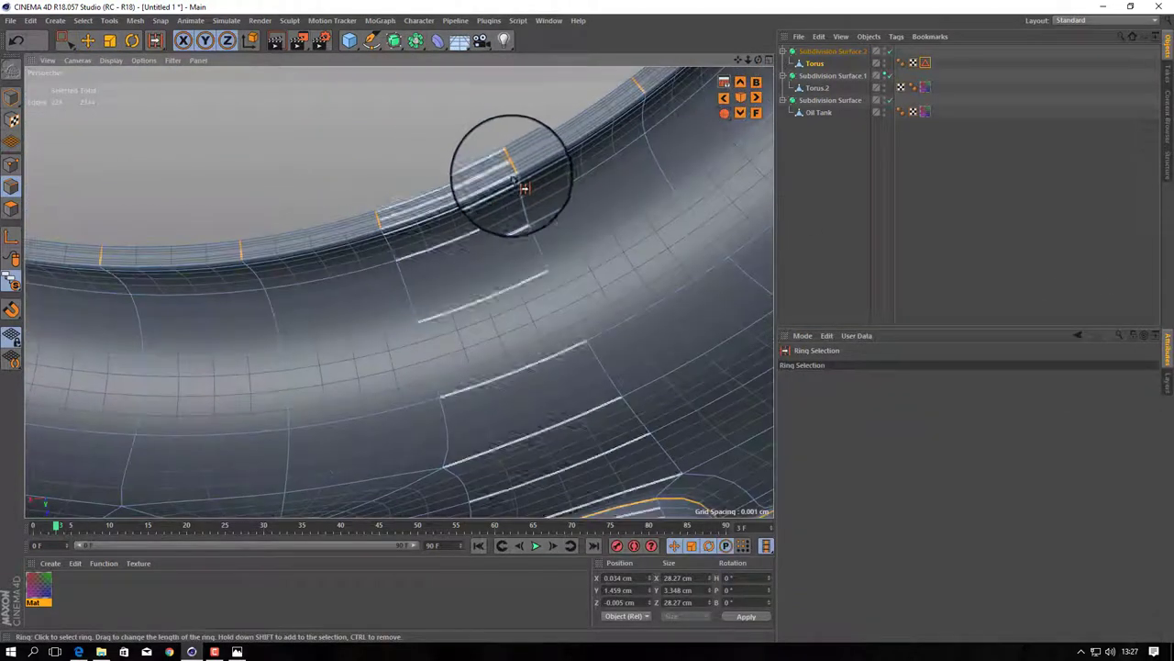
{"action": "scroll", "coordinate": [523, 175], "scroll_direction": "down", "scroll_amount": 5}
{"action": "scroll", "coordinate": [695, 123], "scroll_direction": "down", "scroll_amount": 3}
{"action": "mouse_move", "coordinate": [582, 320]}
{"action": "left_mouse_down", "text": "alt"}
{"action": "mouse_move", "coordinate": [606, 225]}
{"action": "mouse_move", "coordinate": [602, 248]}
{"action": "mouse_move", "coordinate": [480, 380]}
{"action": "mouse_move", "coordinate": [445, 388]}
{"action": "left_mouse_up", "text": "alt"}
{"action": "scroll", "coordinate": [590, 327], "scroll_direction": "up", "scroll_amount": 3}
{"action": "scroll", "coordinate": [516, 393], "scroll_direction": "down", "scroll_amount": 3}
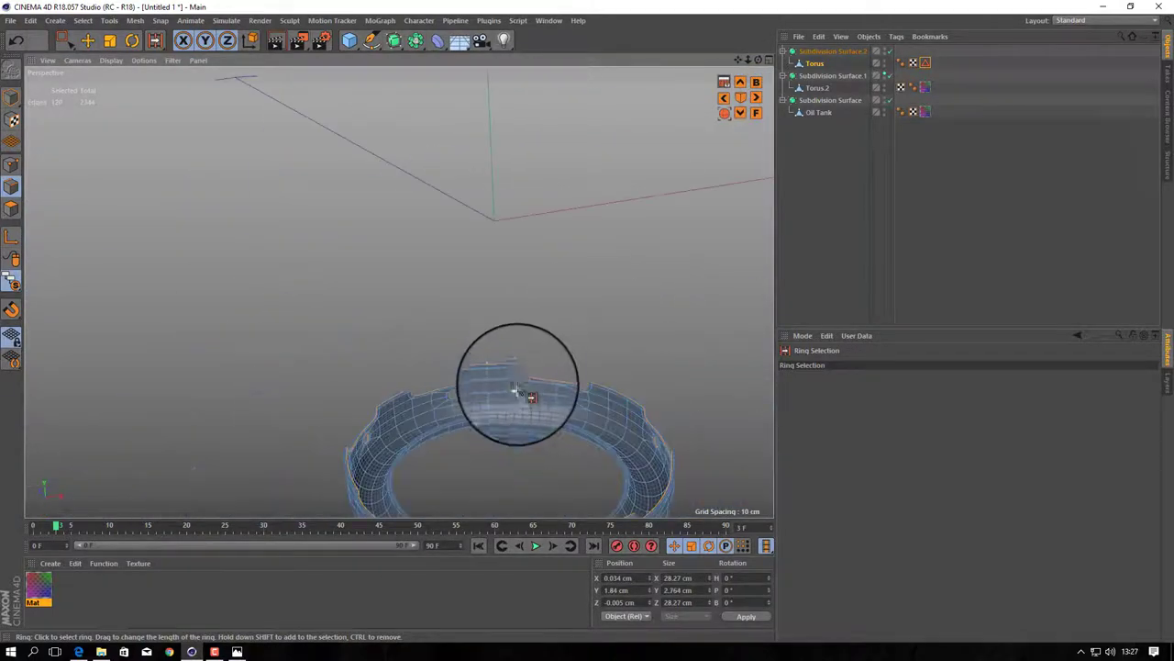
{"action": "key", "text": "h"}
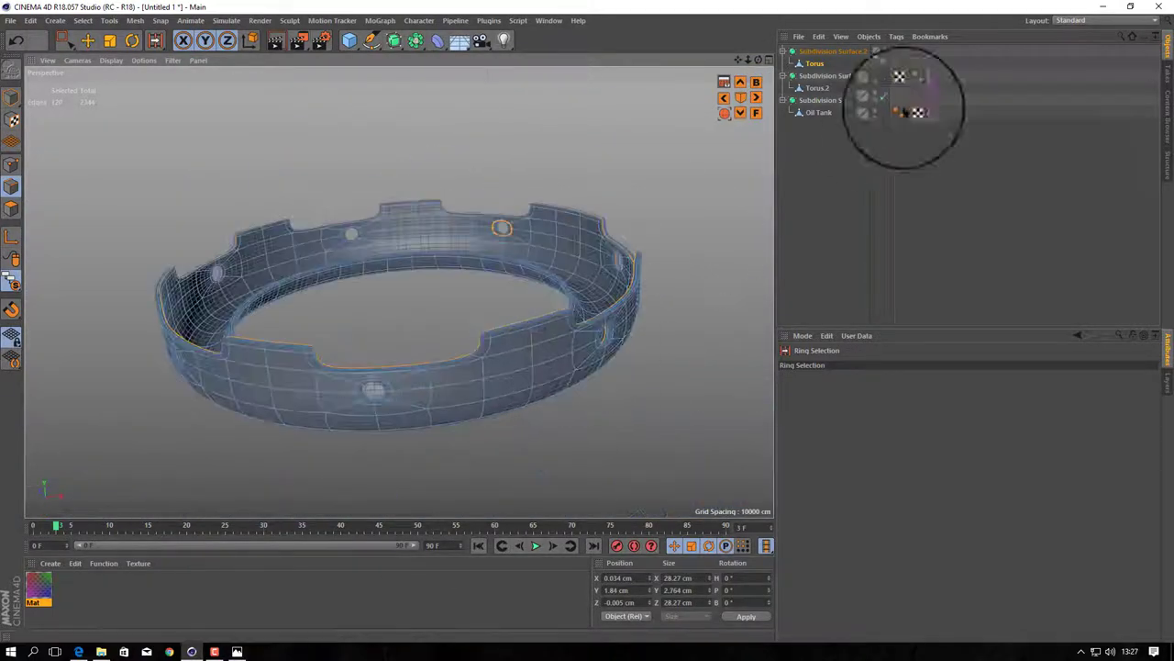
{"action": "left_click", "coordinate": [1101, 20]}
{"action": "left_click", "coordinate": [1082, 46]}
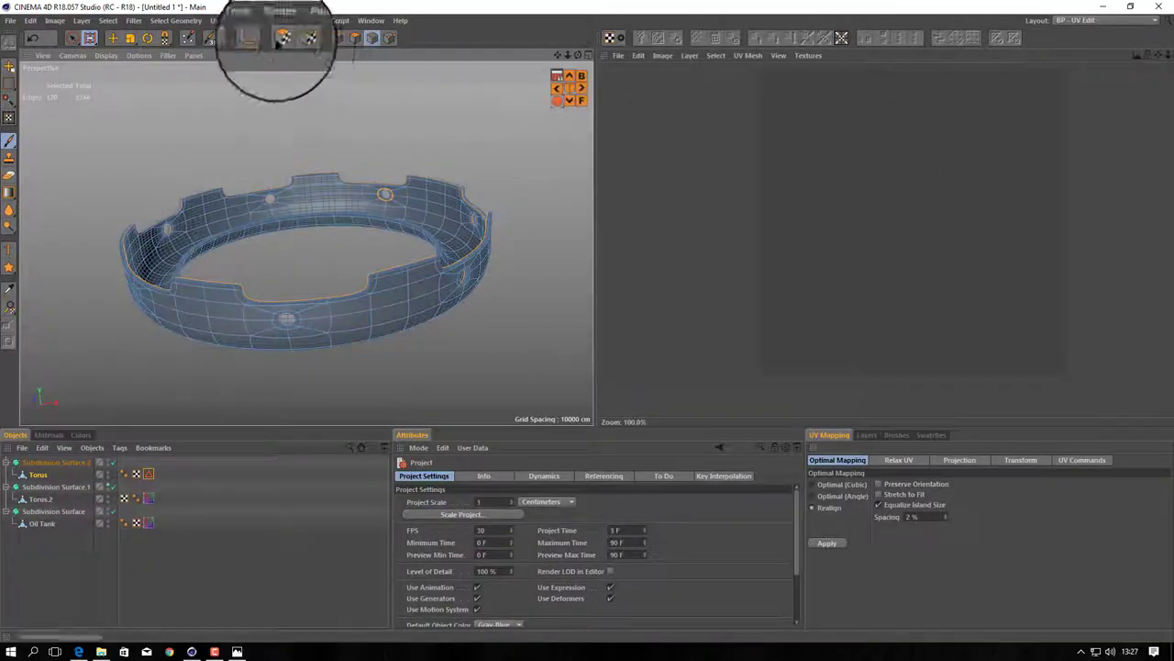
- Select the whole torus in polygon mode and run Relax UV on its UV mesh
{"action": "left_click", "coordinate": [280, 38]}
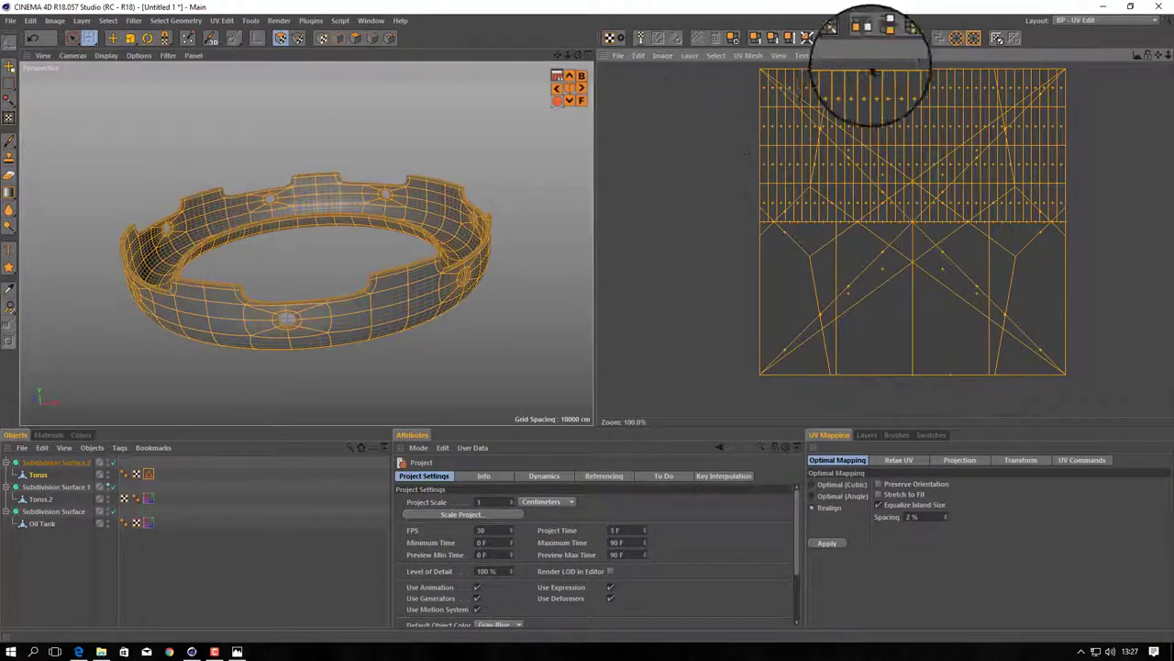
{"action": "left_click", "coordinate": [745, 43]}
{"action": "left_click", "coordinate": [894, 460]}
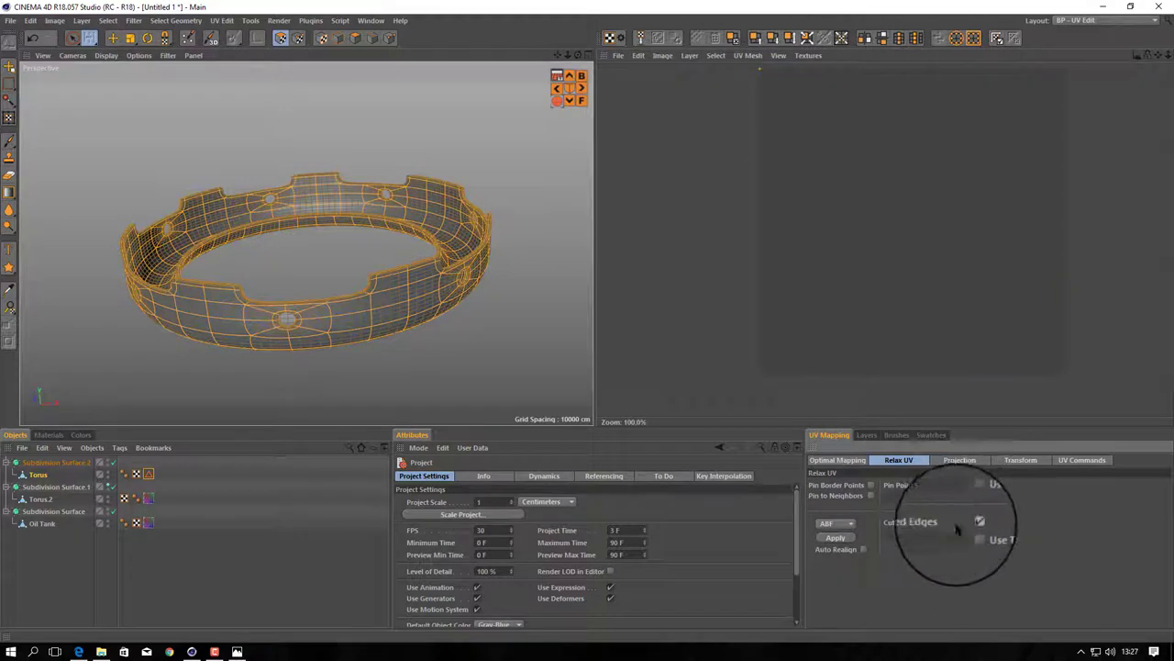
{"action": "left_click", "coordinate": [372, 38]}
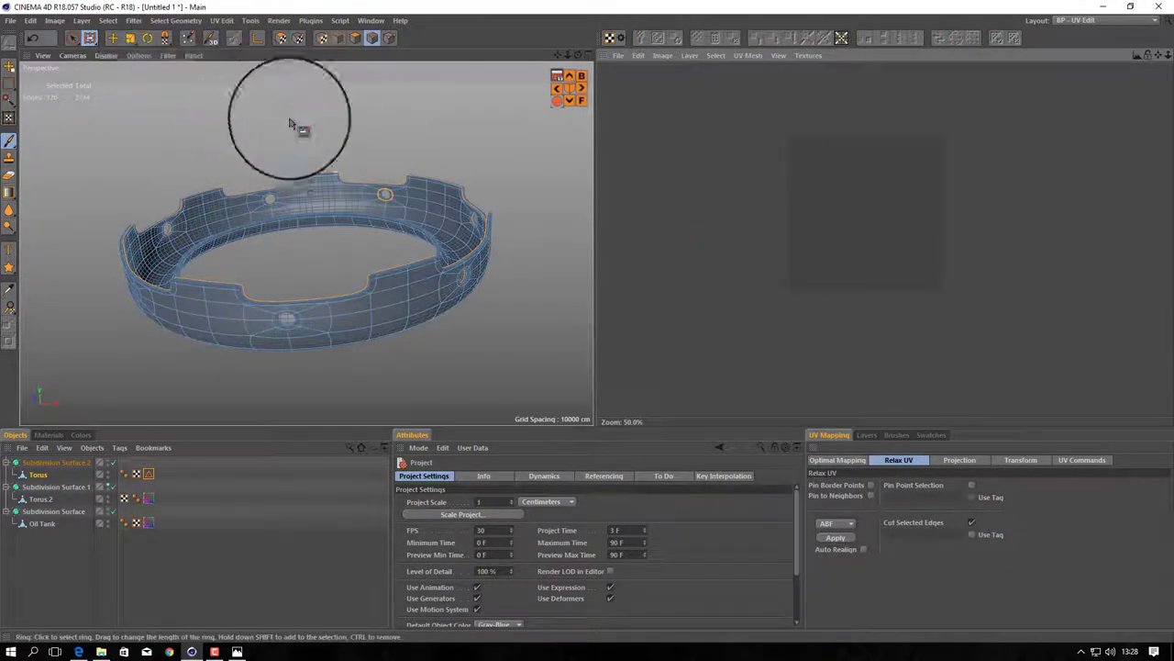
{"action": "key", "text": "u"}
{"action": "key", "text": "l"}
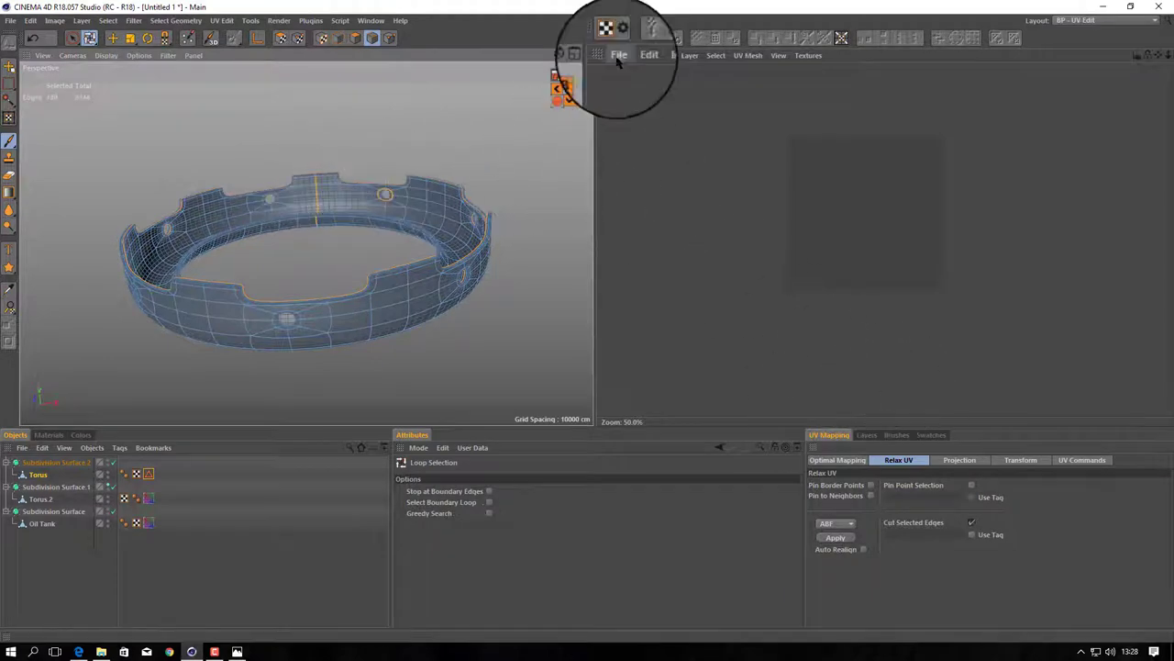
{"action": "left_click", "coordinate": [281, 37]}
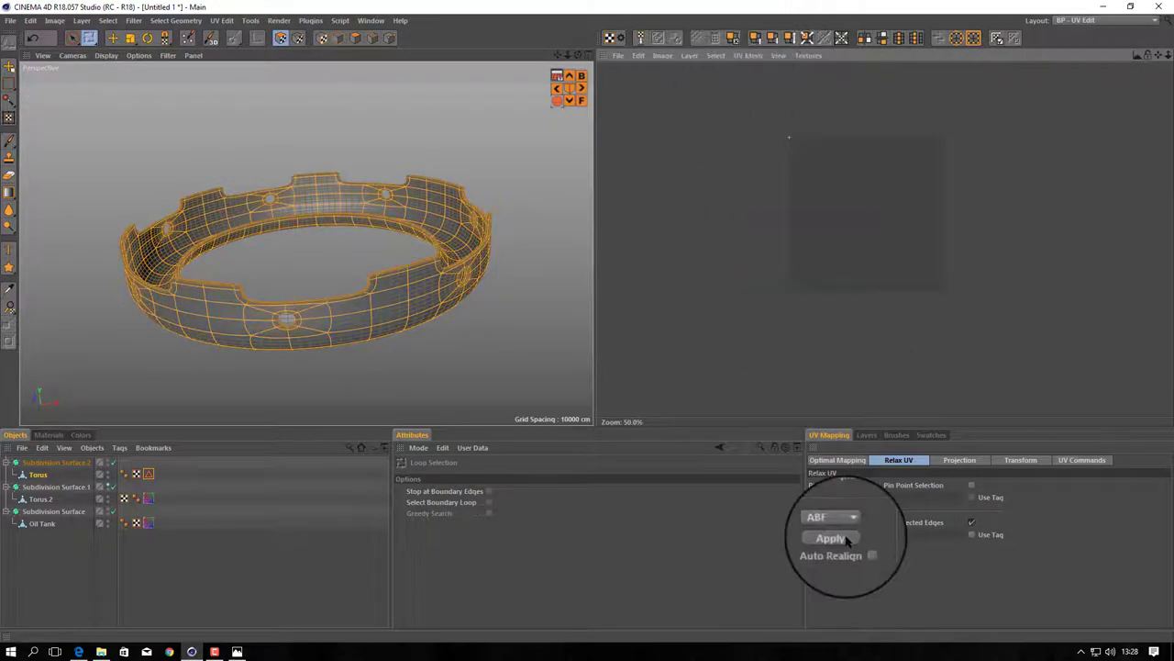
{"action": "left_click", "coordinate": [835, 537]}
- Relax the torus UV mesh again using the LSCM method
{"action": "scroll", "coordinate": [786, 119], "scroll_direction": "down", "scroll_amount": 2}
{"action": "left_click_drag", "start_coordinate": [841, 273], "coordinate": [862, 346]}
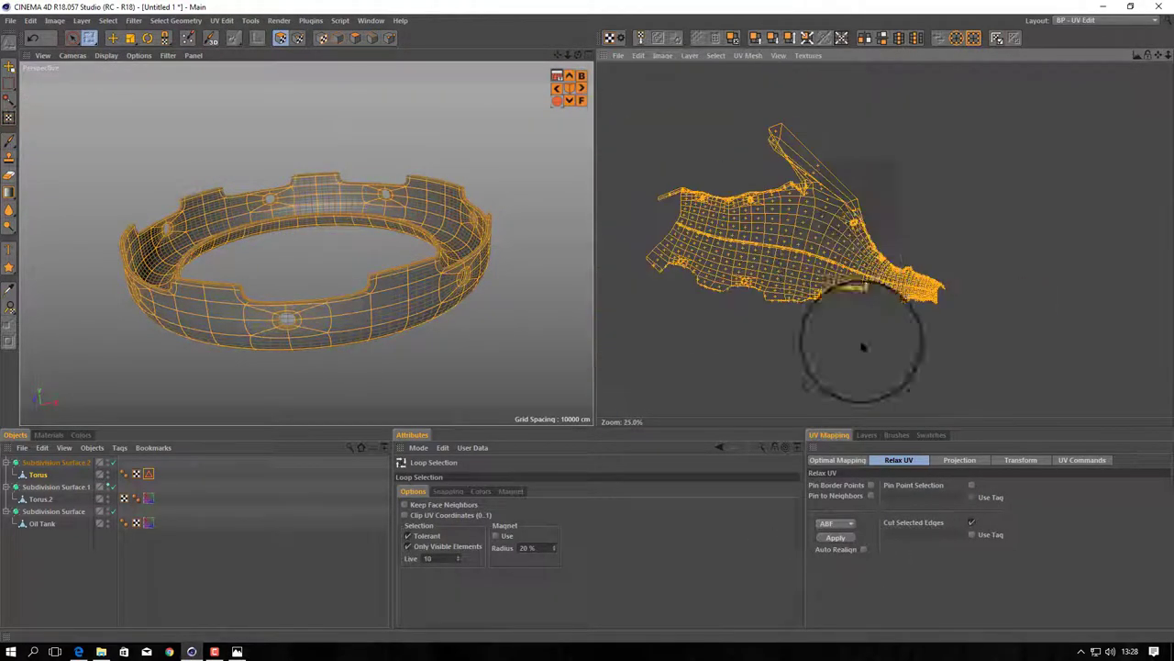
{"action": "scroll", "coordinate": [820, 359], "scroll_direction": "up", "scroll_amount": 3}
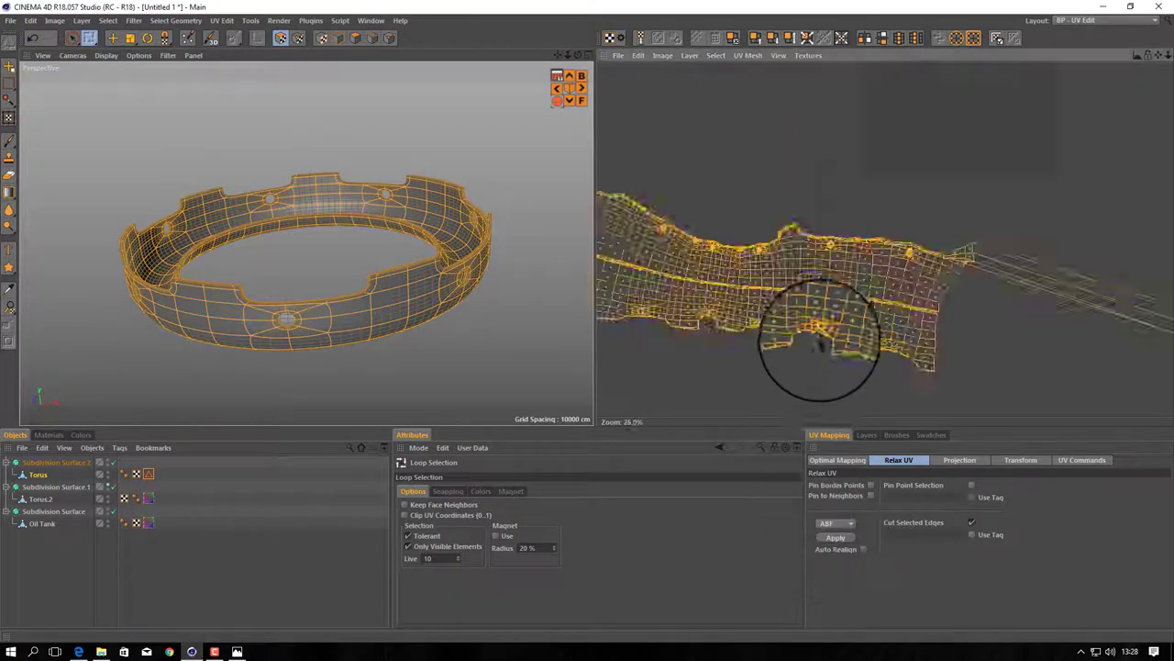
{"action": "scroll", "coordinate": [1069, 261], "scroll_direction": "down", "scroll_amount": 1}
{"action": "left_click", "coordinate": [835, 522]}
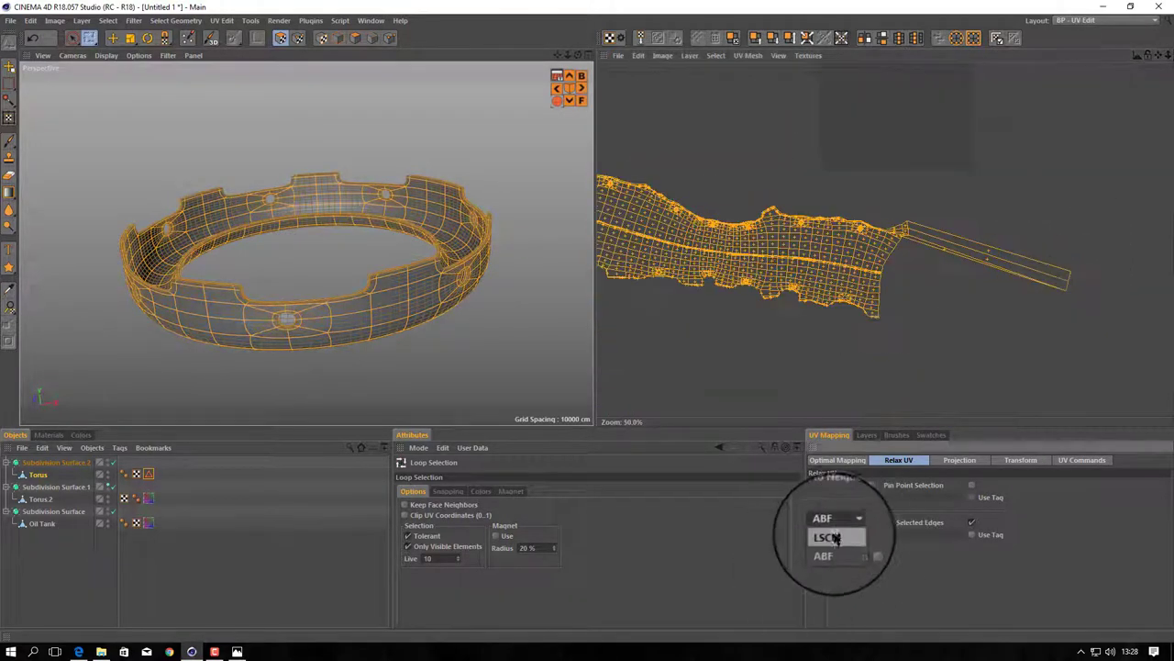
{"action": "left_click", "coordinate": [826, 541]}
{"action": "left_click", "coordinate": [835, 536]}
{"action": "scroll", "coordinate": [977, 211], "scroll_direction": "up", "scroll_amount": 1}
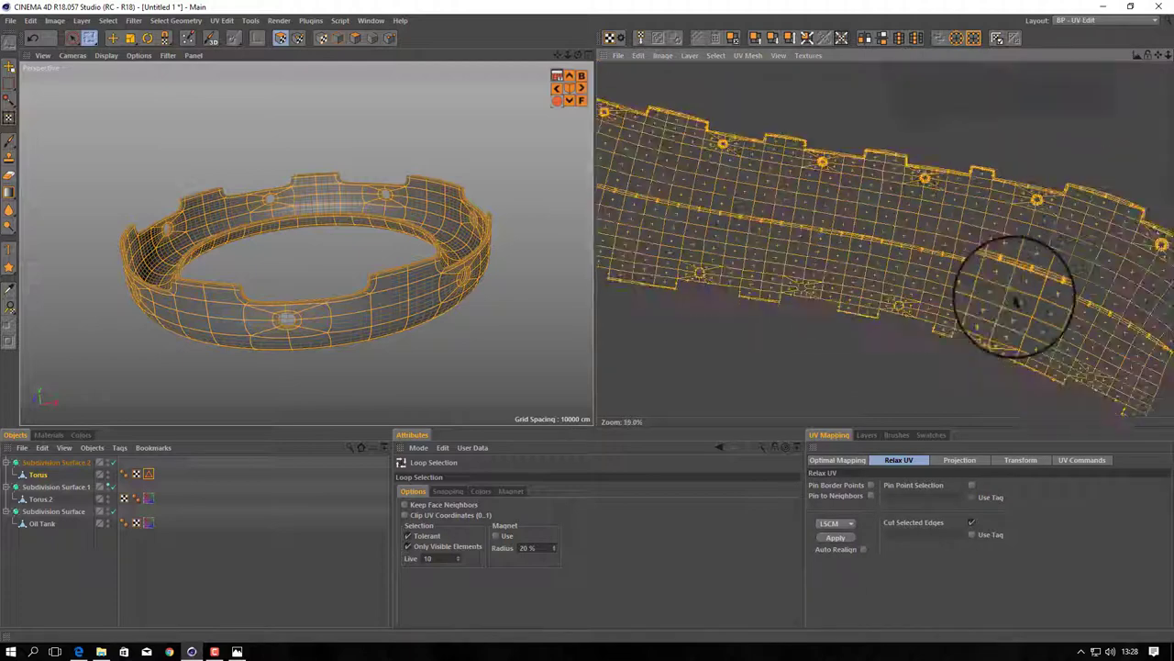
{"action": "scroll", "coordinate": [1009, 302], "scroll_direction": "down", "scroll_amount": 2}
- Apply Optimal Mapping with Realign to straighten the UVs into one horizontal strip
{"action": "left_click", "coordinate": [833, 523]}
{"action": "scroll", "coordinate": [944, 296], "scroll_direction": "down", "scroll_amount": 1}
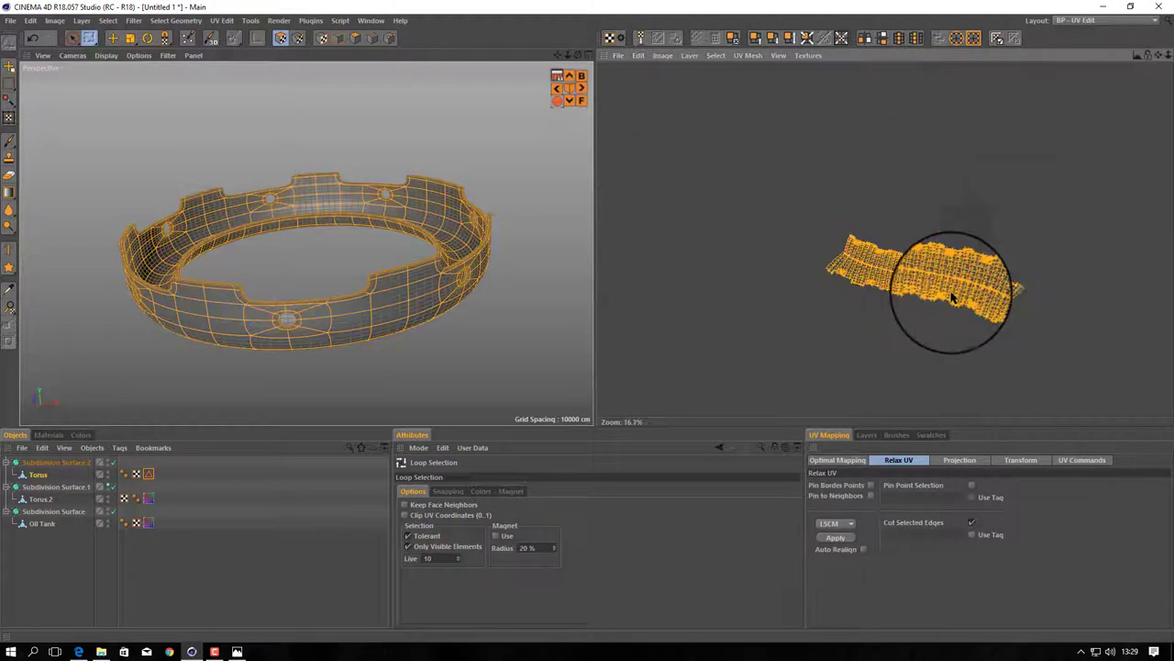
{"action": "scroll", "coordinate": [944, 296], "scroll_direction": "up", "scroll_amount": 2}
{"action": "left_click", "coordinate": [837, 460]}
{"action": "left_click", "coordinate": [812, 508]}
{"action": "left_click", "coordinate": [827, 542]}
- Loop-select an edge loop around the ring's inner band in Edge mode
{"action": "key", "text": "h"}
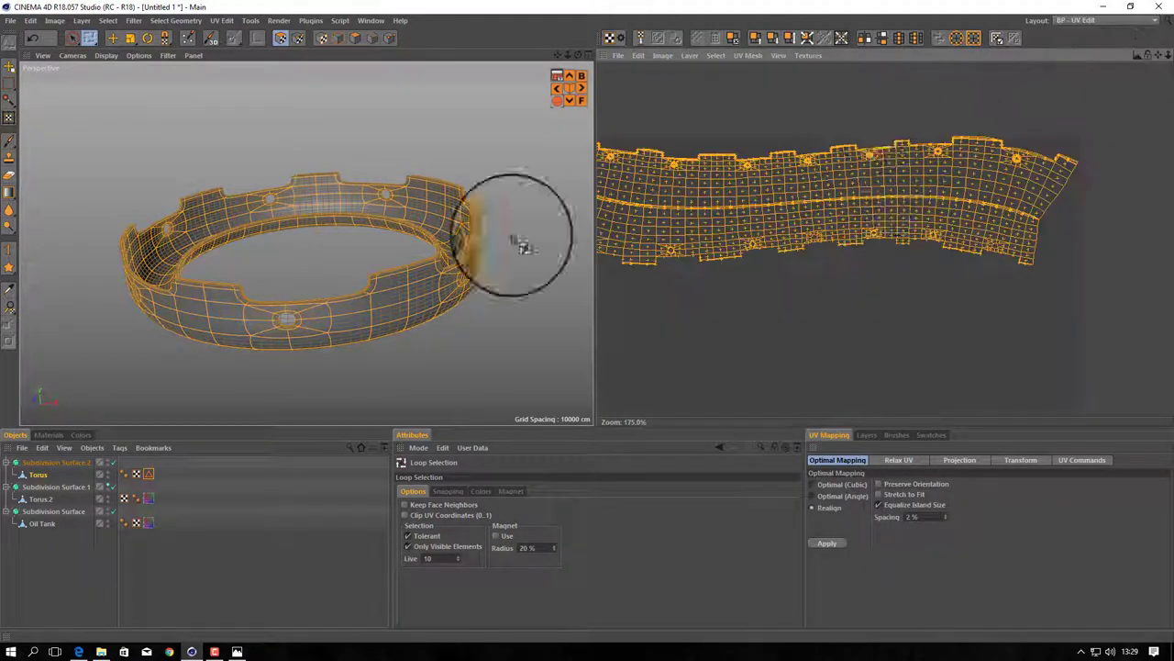
{"action": "left_click_drag", "start_coordinate": [513, 275], "coordinate": [581, 321], "text": "alt"}
{"action": "left_click", "coordinate": [297, 39]}
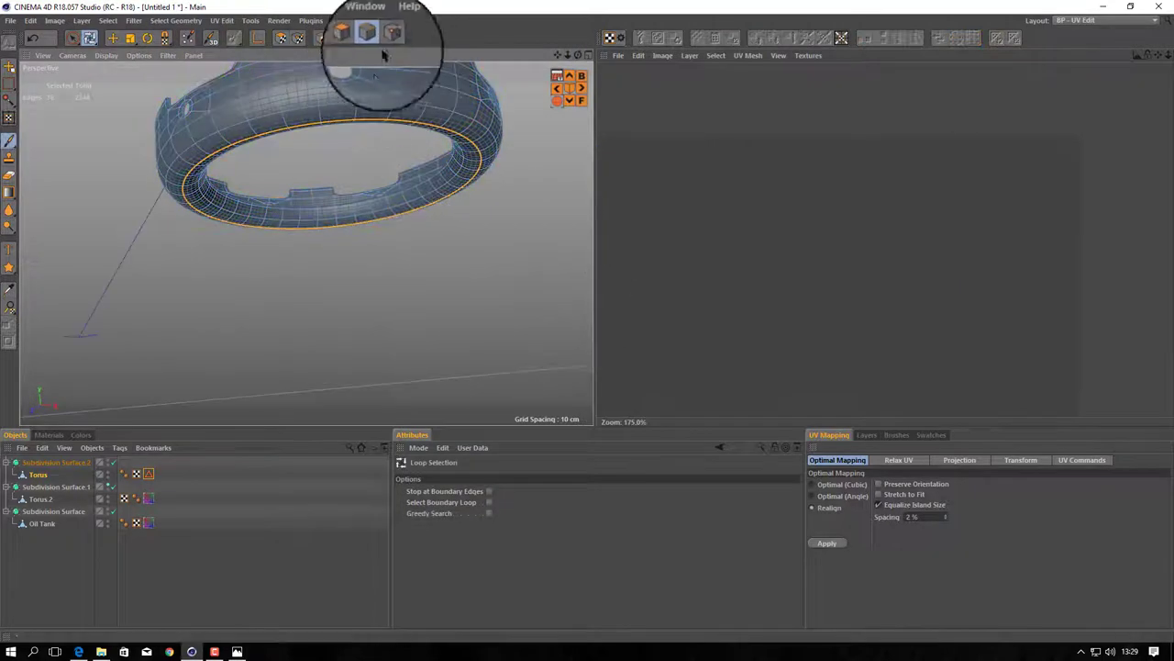
{"action": "scroll", "coordinate": [708, 230], "scroll_direction": "up", "scroll_amount": 2}
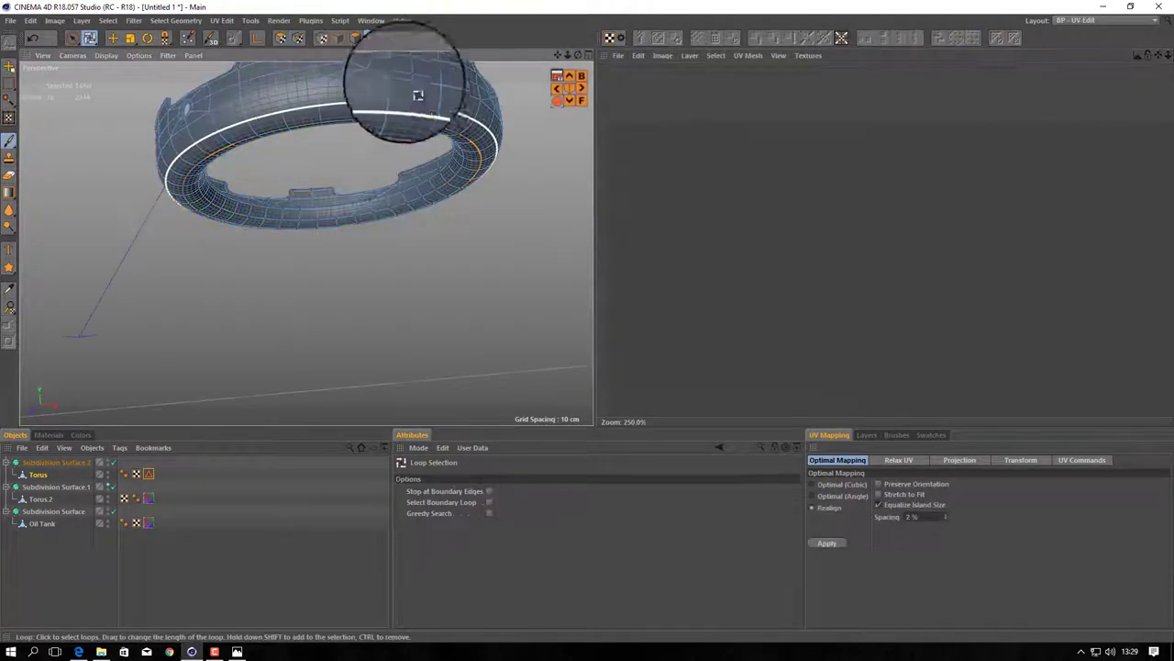
{"action": "scroll", "coordinate": [486, 189], "scroll_direction": "up", "scroll_amount": 2}
{"action": "scroll", "coordinate": [485, 197], "scroll_direction": "up", "scroll_amount": 2}
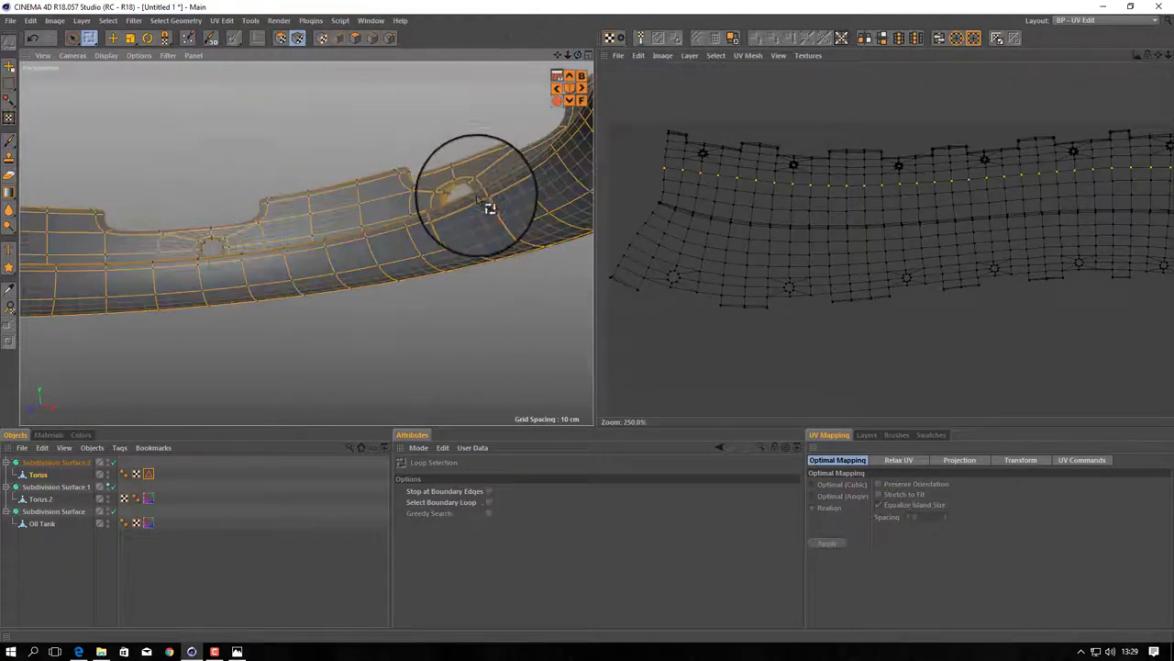
{"action": "scroll", "coordinate": [545, 255], "scroll_direction": "up", "scroll_amount": 2}
{"action": "left_click", "coordinate": [376, 38]}
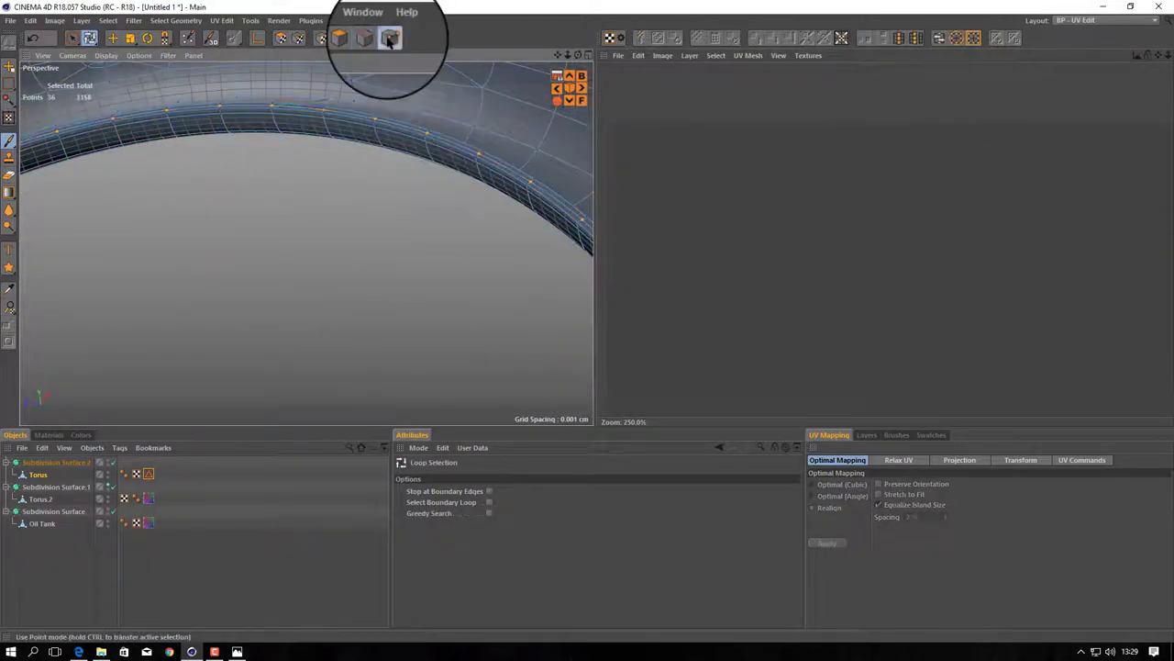
- Convert the loop to points and line them up straight with Line Up UV
{"action": "left_click", "coordinate": [297, 39]}
{"action": "scroll", "coordinate": [951, 229], "scroll_direction": "down", "scroll_amount": 5}
{"action": "left_click", "coordinate": [1081, 459]}
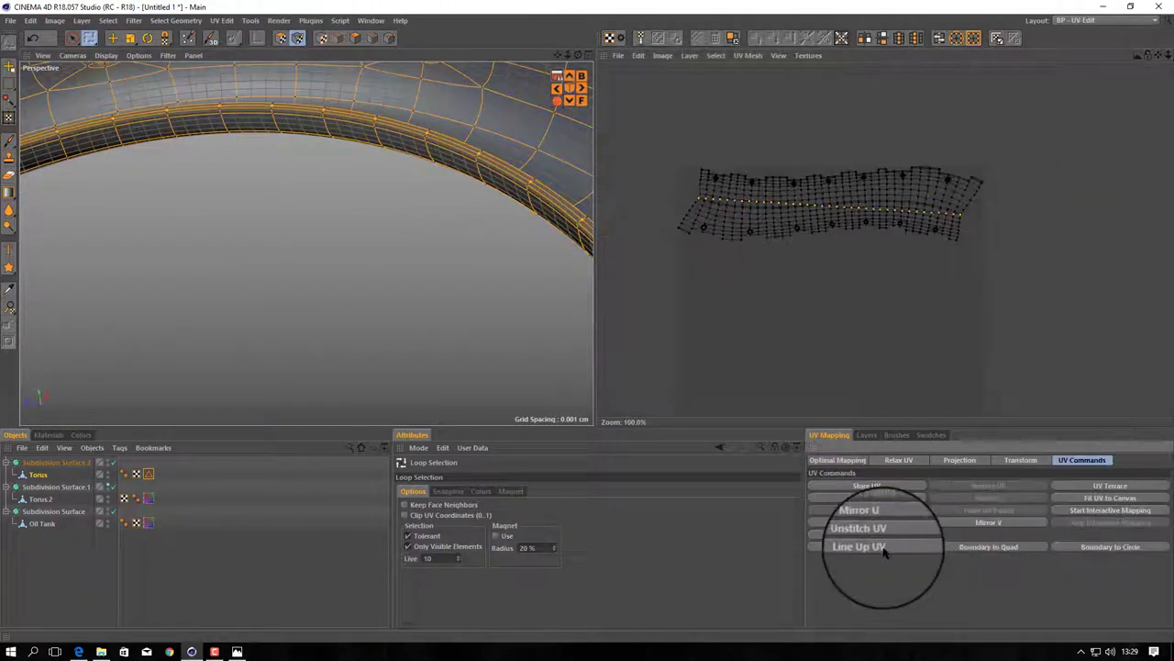
{"action": "left_click", "coordinate": [1013, 460]}
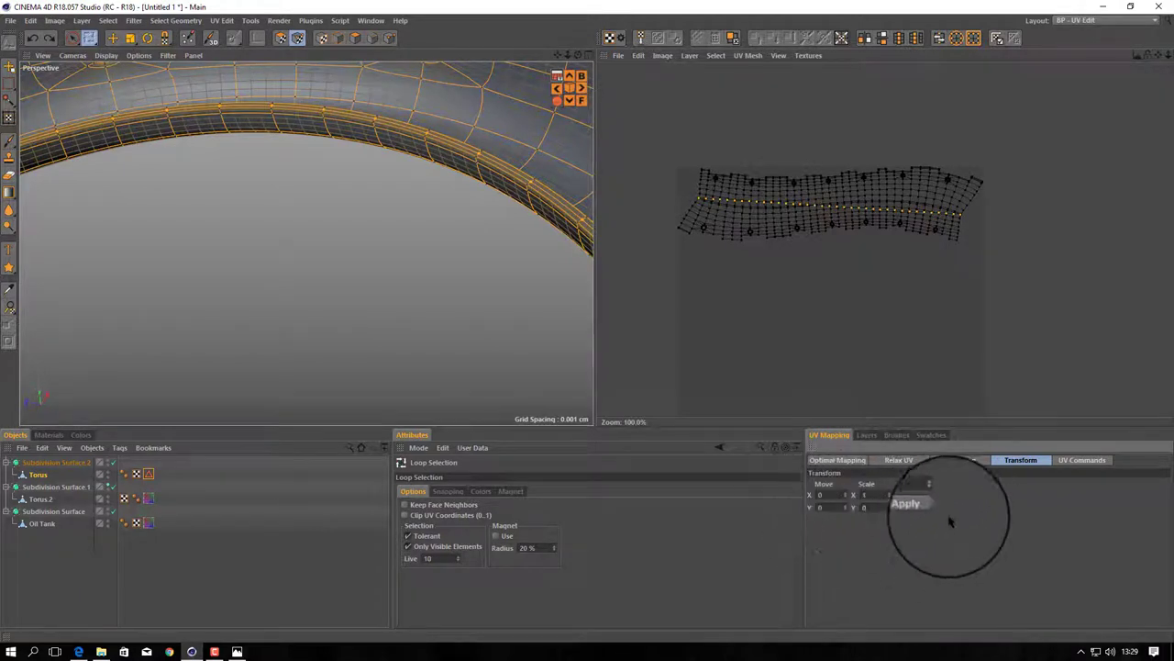
{"action": "scroll", "coordinate": [878, 257], "scroll_direction": "up", "scroll_amount": 2}
{"action": "scroll", "coordinate": [878, 257], "scroll_direction": "down", "scroll_amount": 3}
{"action": "left_click", "coordinate": [899, 460]}
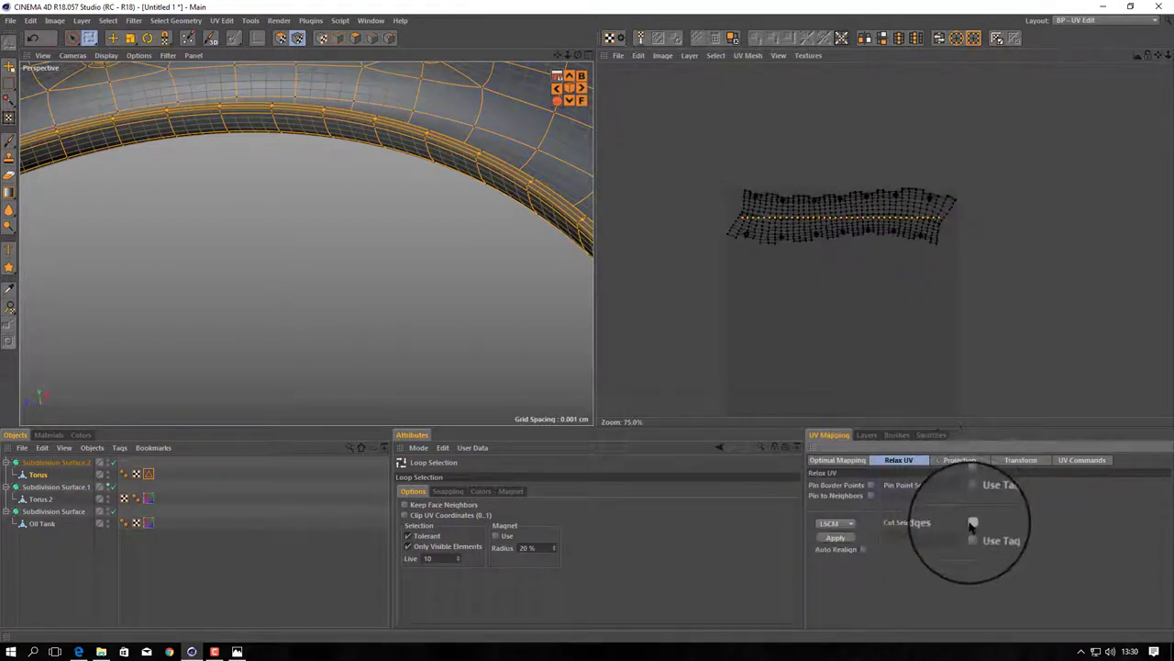
- Re-relax the UV strip with LSCM, then with ABF using non-uniform scaling
{"action": "left_click", "coordinate": [844, 539]}
{"action": "scroll", "coordinate": [865, 223], "scroll_direction": "up", "scroll_amount": 3}
{"action": "scroll", "coordinate": [786, 183], "scroll_direction": "up", "scroll_amount": 2}
{"action": "scroll", "coordinate": [871, 110], "scroll_direction": "up", "scroll_amount": 3}
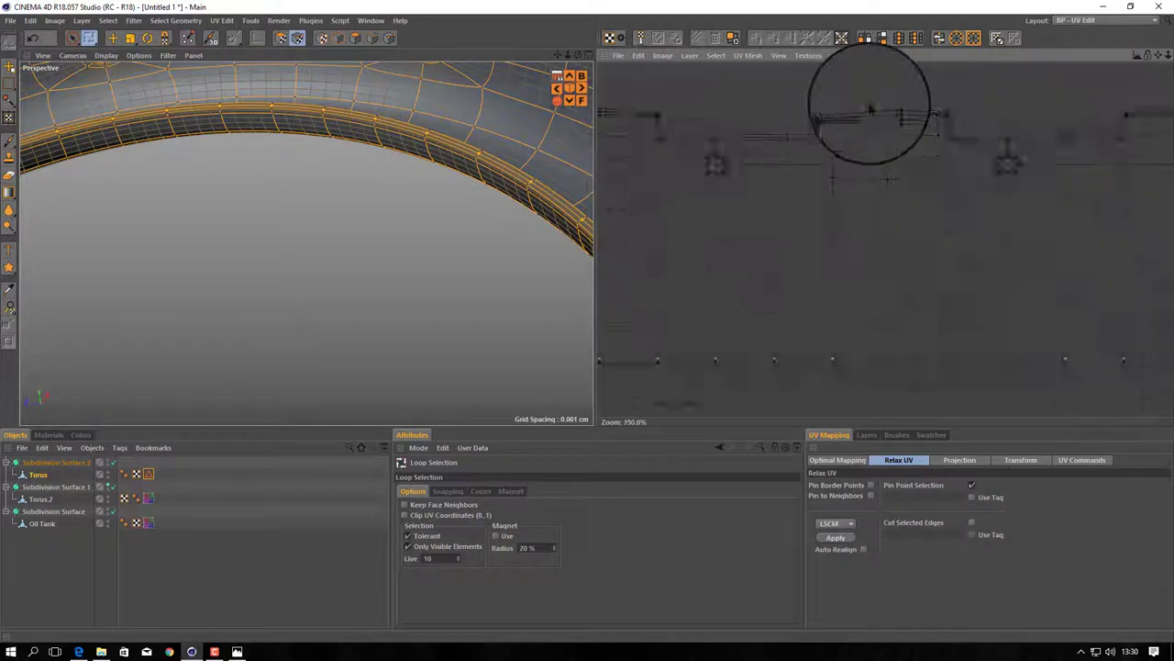
{"action": "left_click", "coordinate": [835, 523]}
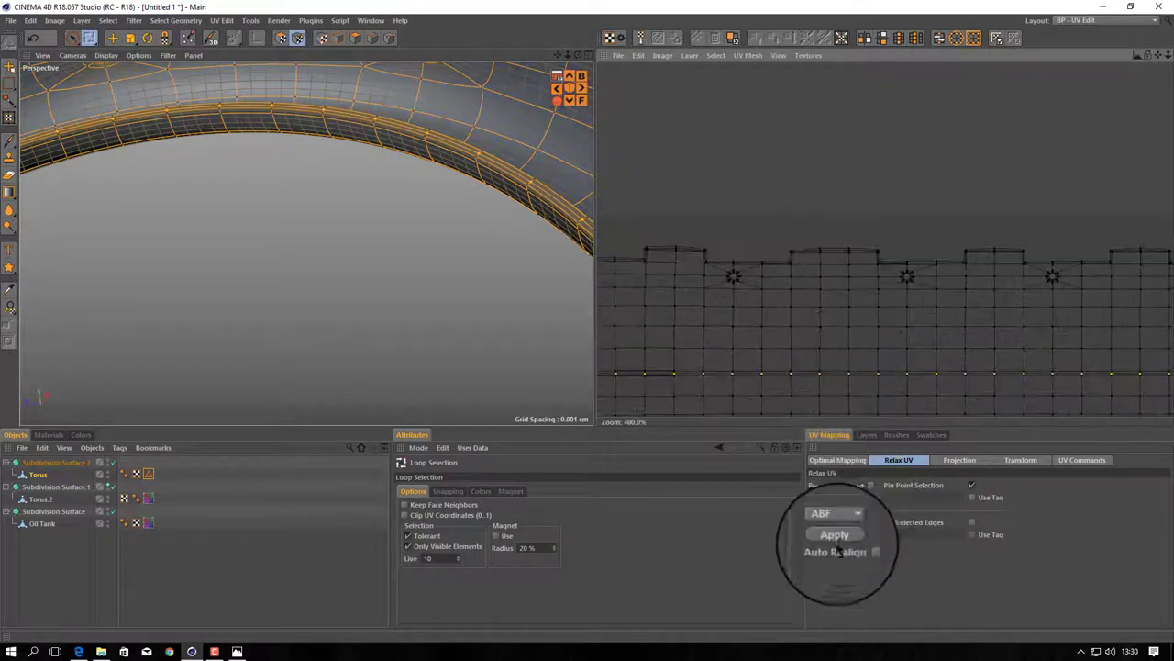
{"action": "left_click", "coordinate": [835, 536]}
{"action": "scroll", "coordinate": [816, 252], "scroll_direction": "down", "scroll_amount": 5}
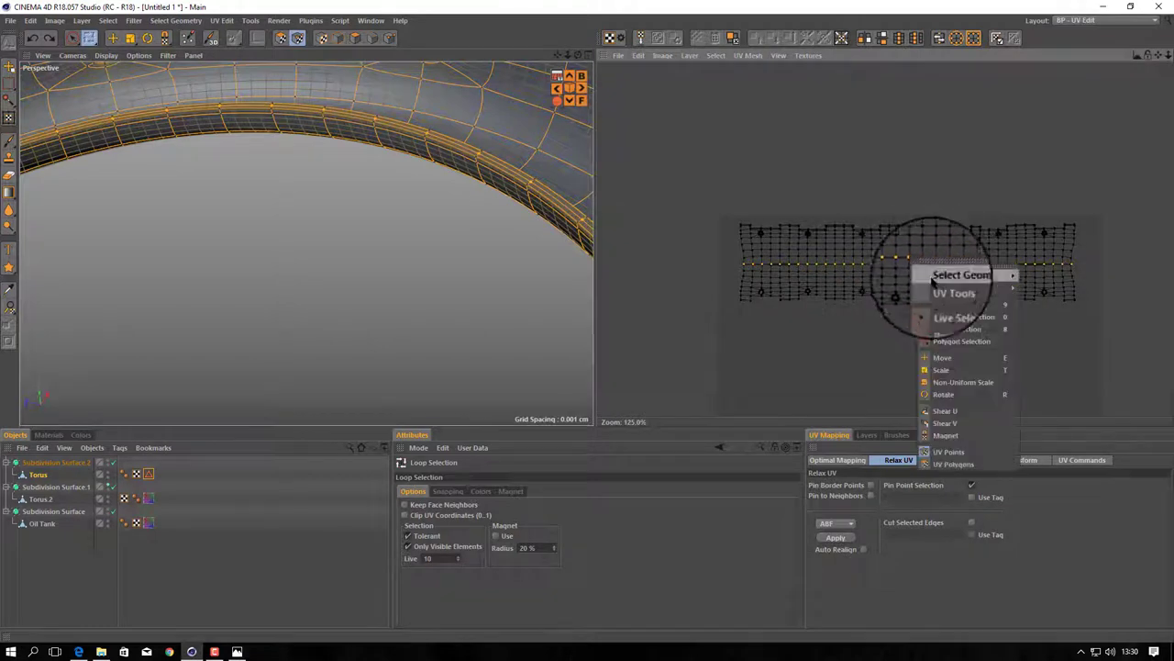
{"action": "left_click", "coordinate": [941, 383]}
{"action": "left_click", "coordinate": [835, 537]}
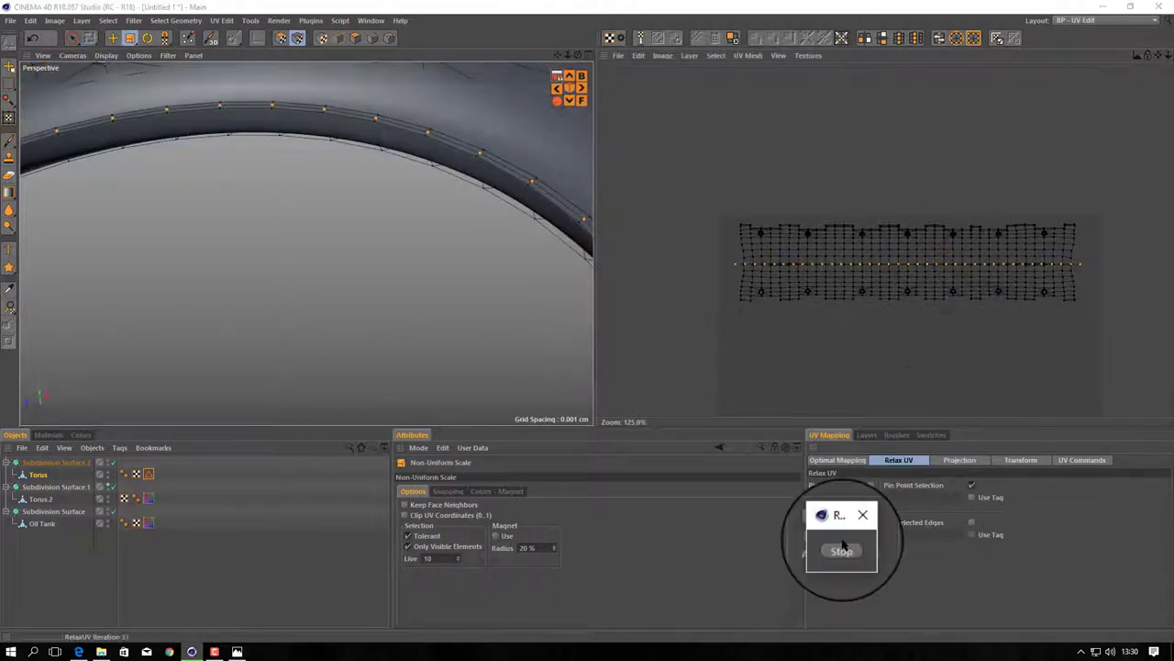
{"action": "left_click", "coordinate": [835, 538]}
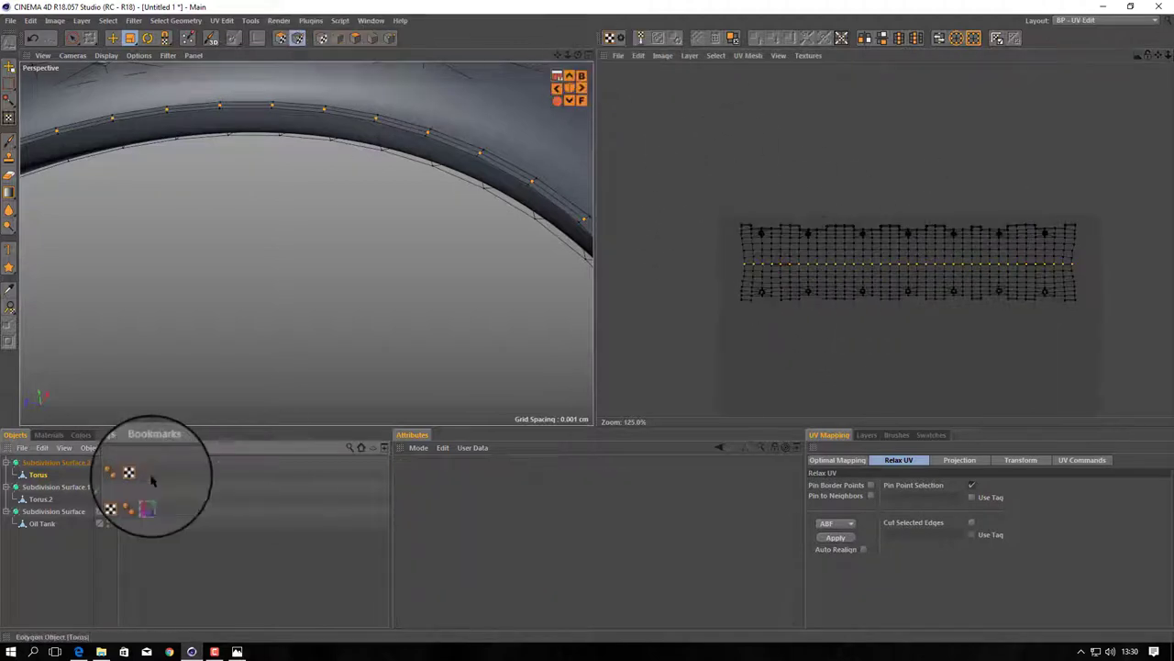
- Replace the Torus's stored edge selection with a saved point selection set
{"action": "right_click", "coordinate": [340, 277]}
{"action": "left_click", "coordinate": [108, 21]}
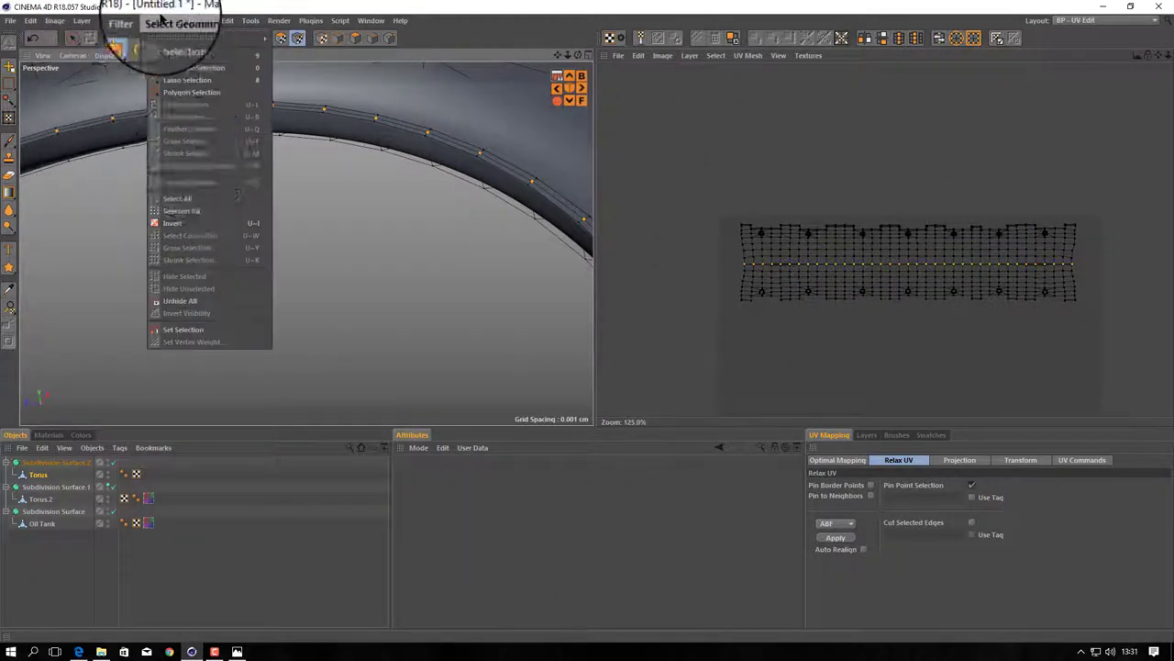
{"action": "left_click", "coordinate": [175, 336]}
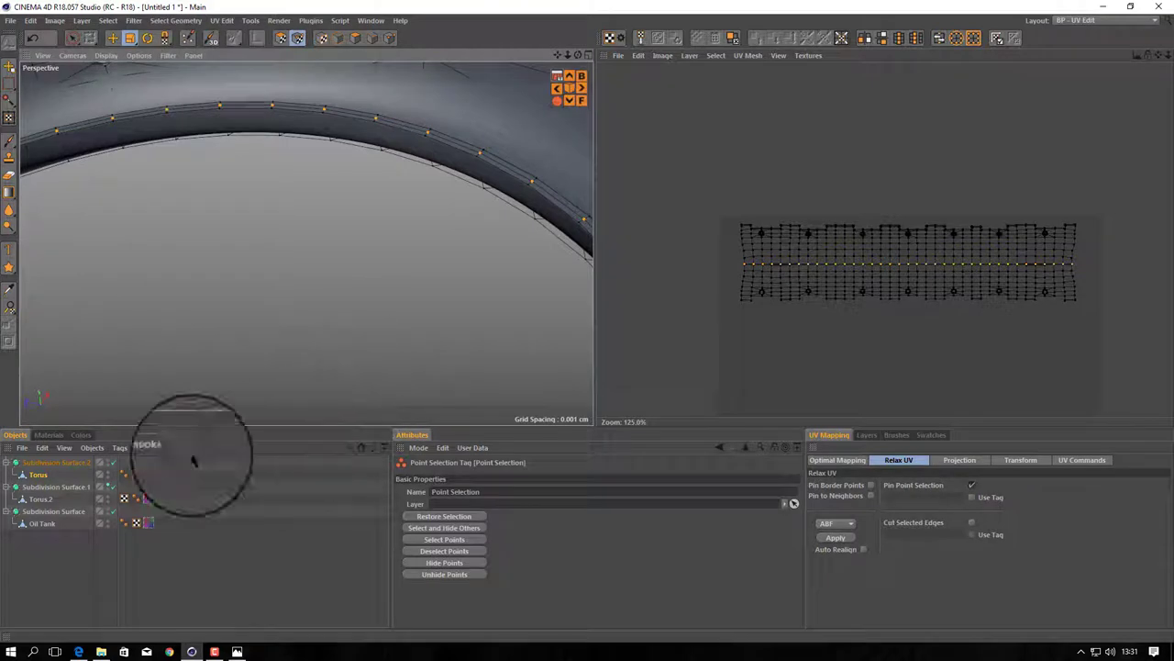
{"action": "left_click", "coordinate": [92, 41]}
{"action": "scroll", "coordinate": [839, 229], "scroll_direction": "down", "scroll_amount": 2}
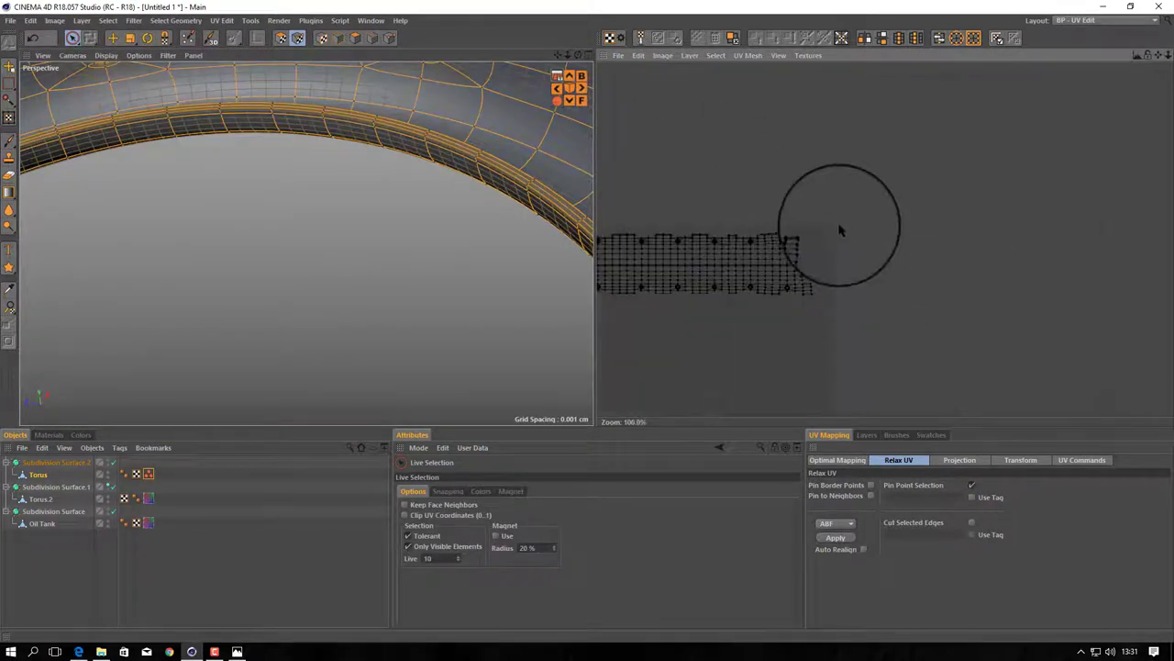
{"action": "scroll", "coordinate": [808, 266], "scroll_direction": "down", "scroll_amount": 2}
{"action": "left_click", "coordinate": [1083, 460]}
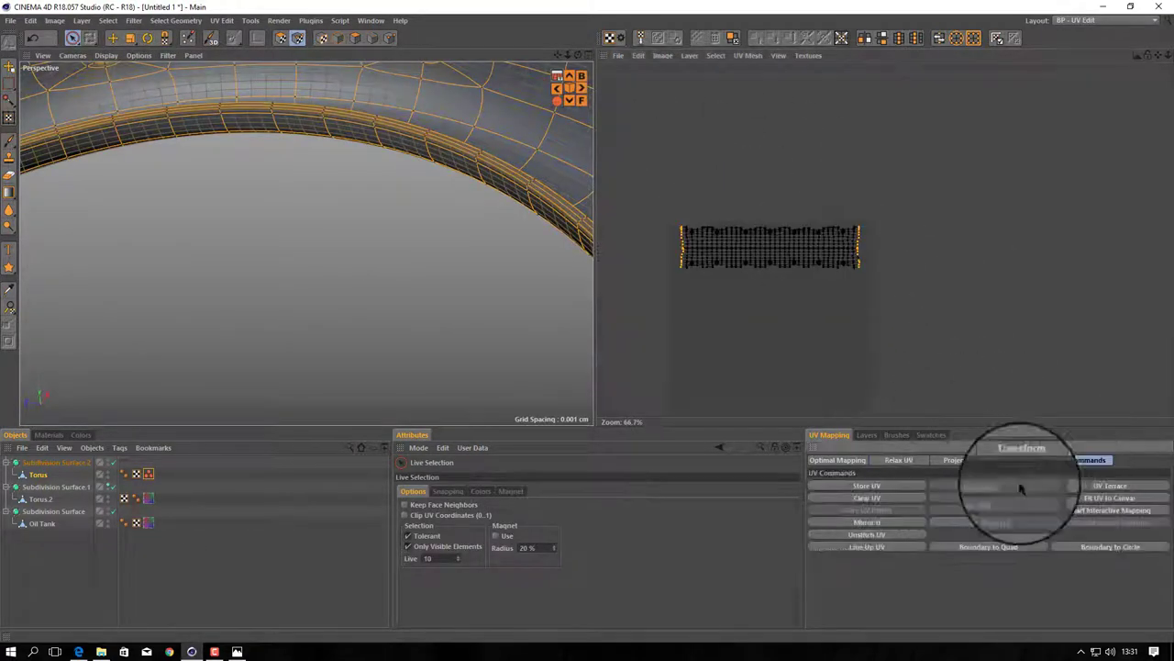
{"action": "scroll", "coordinate": [858, 268], "scroll_direction": "up", "scroll_amount": 2}
{"action": "scroll", "coordinate": [866, 262], "scroll_direction": "down", "scroll_amount": 1}
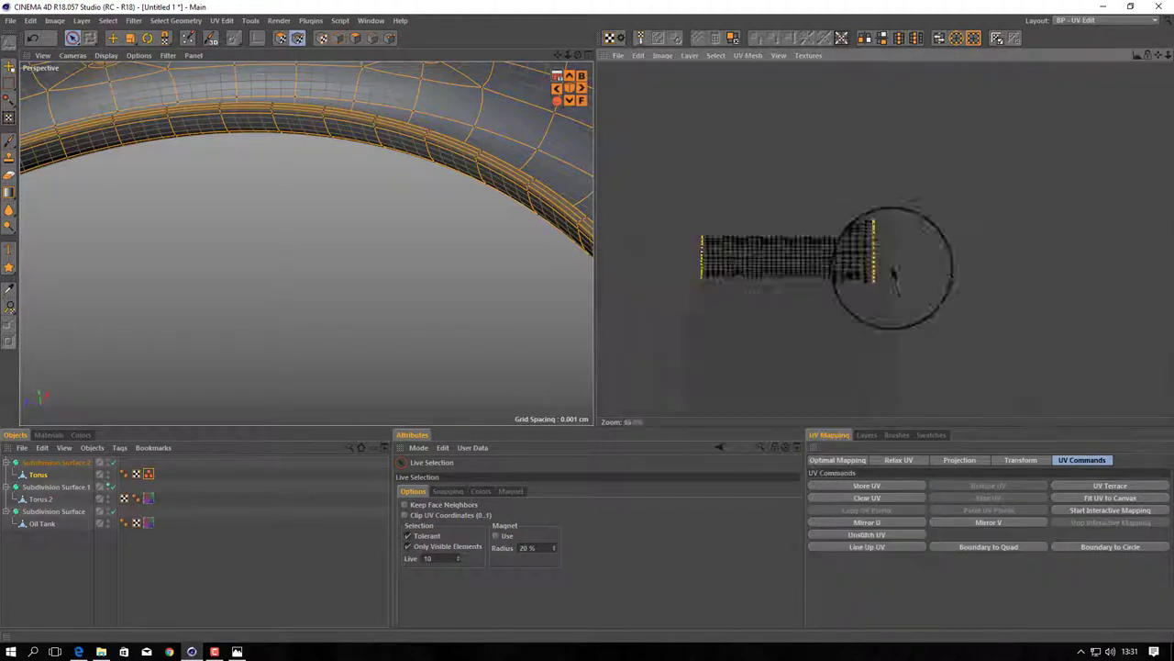
{"action": "scroll", "coordinate": [694, 236], "scroll_direction": "up", "scroll_amount": 3}
{"action": "scroll", "coordinate": [695, 236], "scroll_direction": "down", "scroll_amount": 2}
- Store a second point selection set and select the points from both sets
{"action": "left_click", "coordinate": [63, 477]}
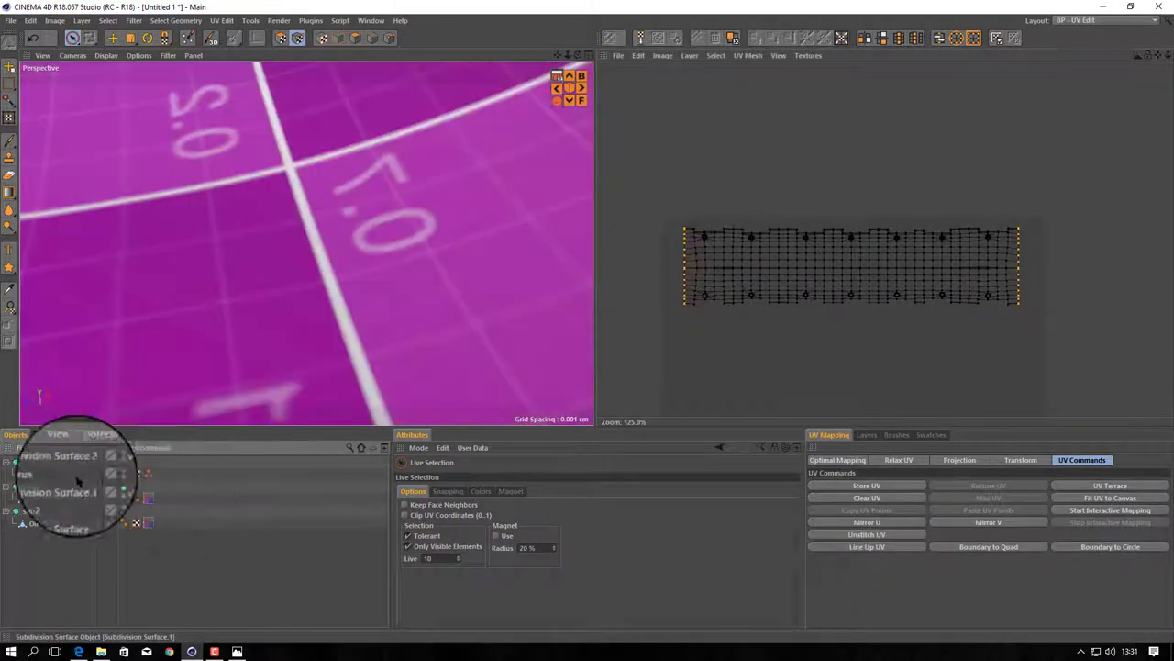
{"action": "left_click", "coordinate": [175, 20]}
{"action": "left_click", "coordinate": [168, 331]}
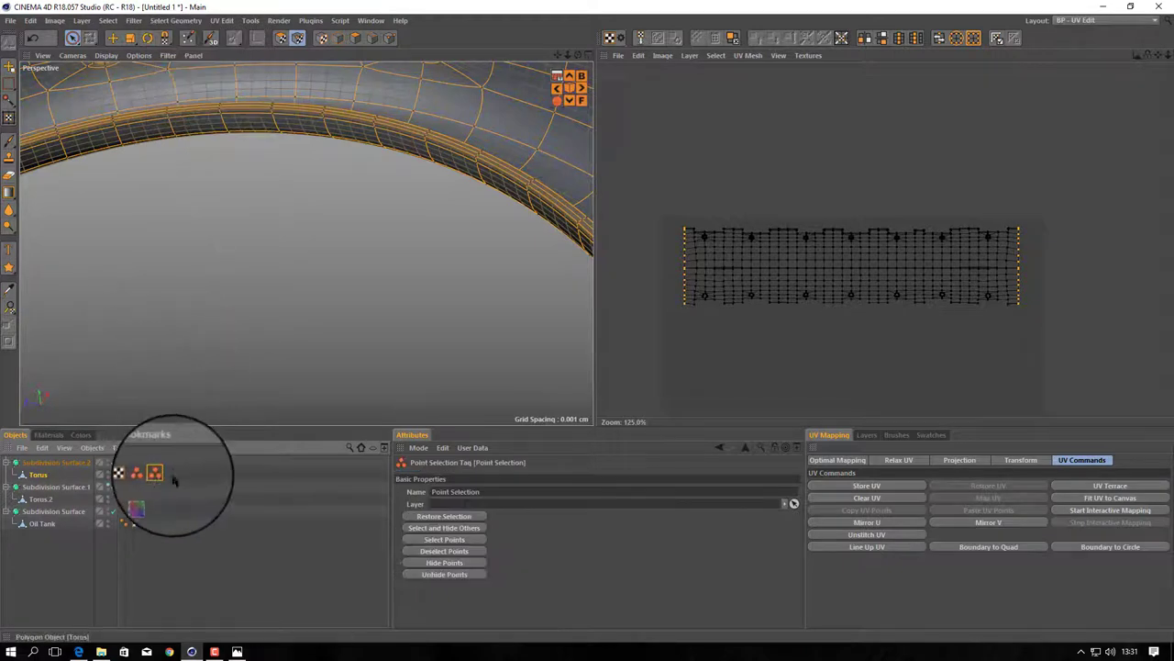
{"action": "left_click", "coordinate": [149, 473]}
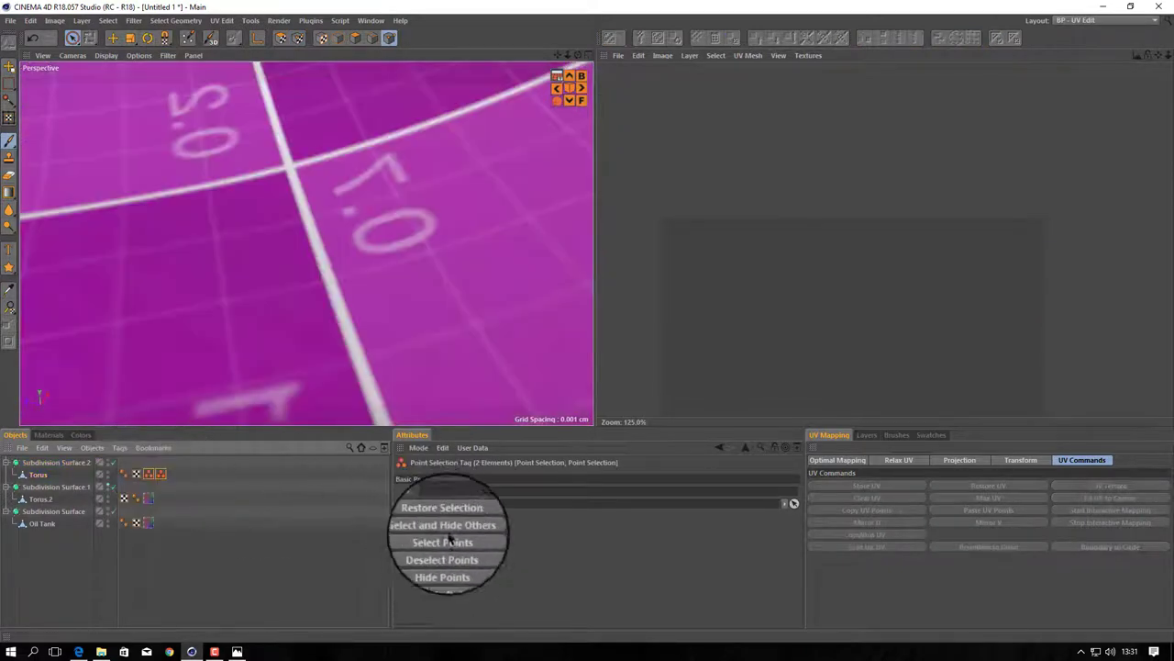
{"action": "left_click", "coordinate": [297, 38]}
- Re-relax the UV strip with ABF around the pinned points and zoom in to check it
{"action": "scroll", "coordinate": [752, 211], "scroll_direction": "down", "scroll_amount": 1}
{"action": "left_click", "coordinate": [900, 460]}
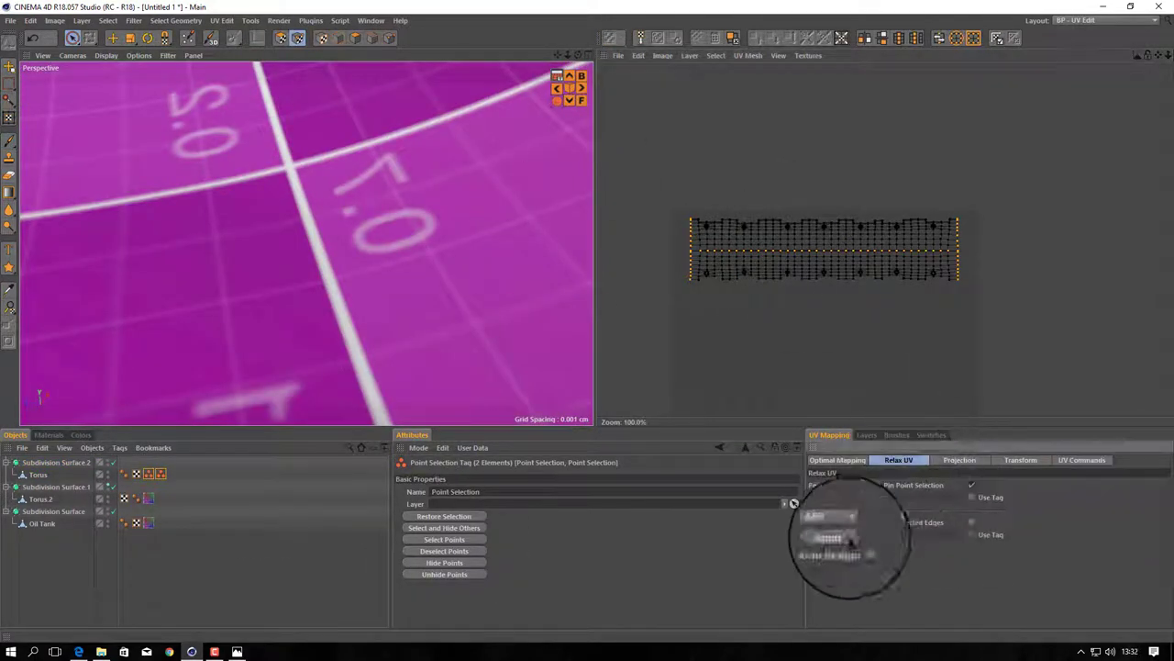
{"action": "scroll", "coordinate": [918, 195], "scroll_direction": "up", "scroll_amount": 2}
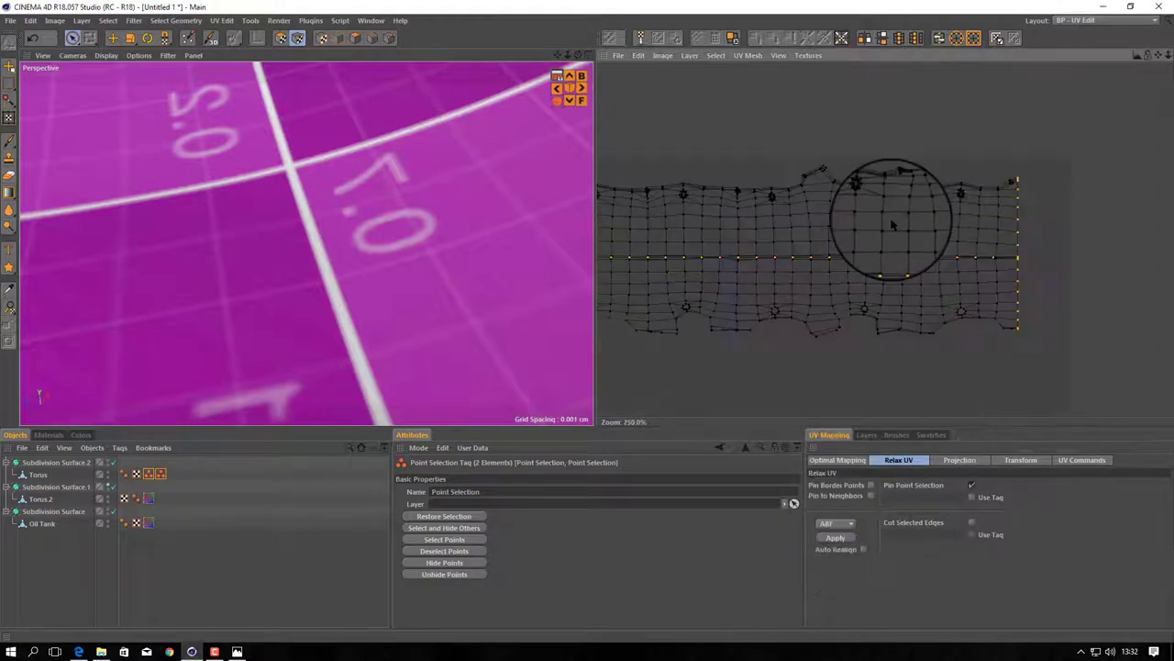
{"action": "scroll", "coordinate": [871, 212], "scroll_direction": "up", "scroll_amount": 2}
{"action": "scroll", "coordinate": [853, 206], "scroll_direction": "up", "scroll_amount": 2}
{"action": "scroll", "coordinate": [839, 202], "scroll_direction": "down", "scroll_amount": 2}
{"action": "scroll", "coordinate": [793, 206], "scroll_direction": "down", "scroll_amount": 2}
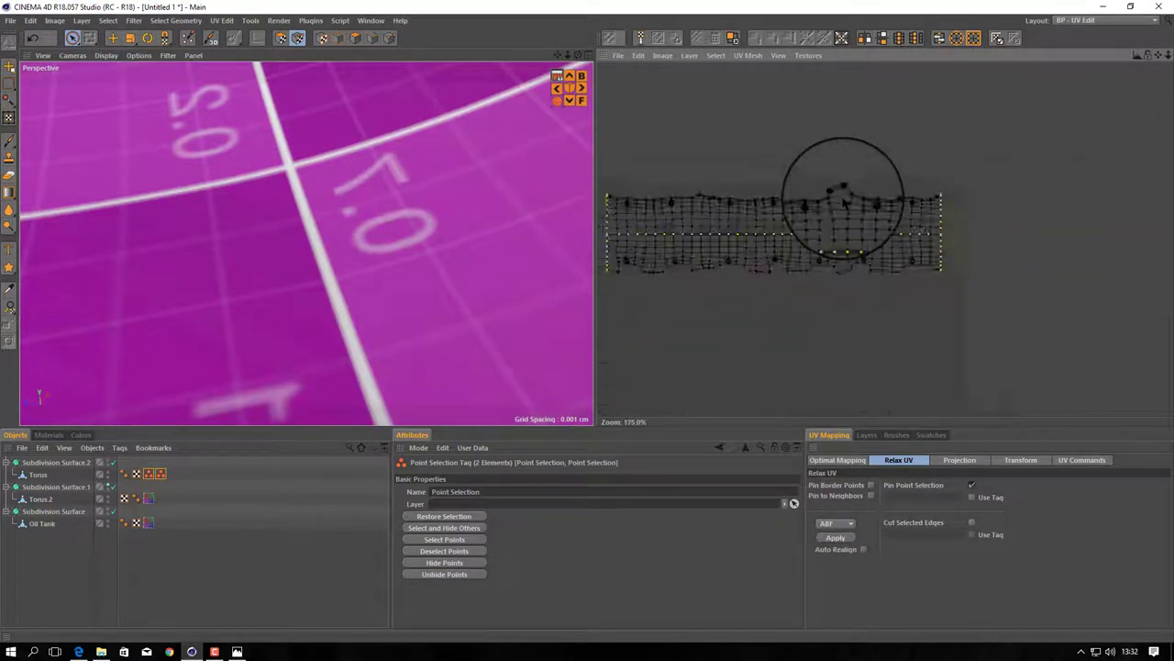
{"action": "scroll", "coordinate": [727, 255], "scroll_direction": "up", "scroll_amount": 2}
{"action": "scroll", "coordinate": [731, 262], "scroll_direction": "down", "scroll_amount": 4}
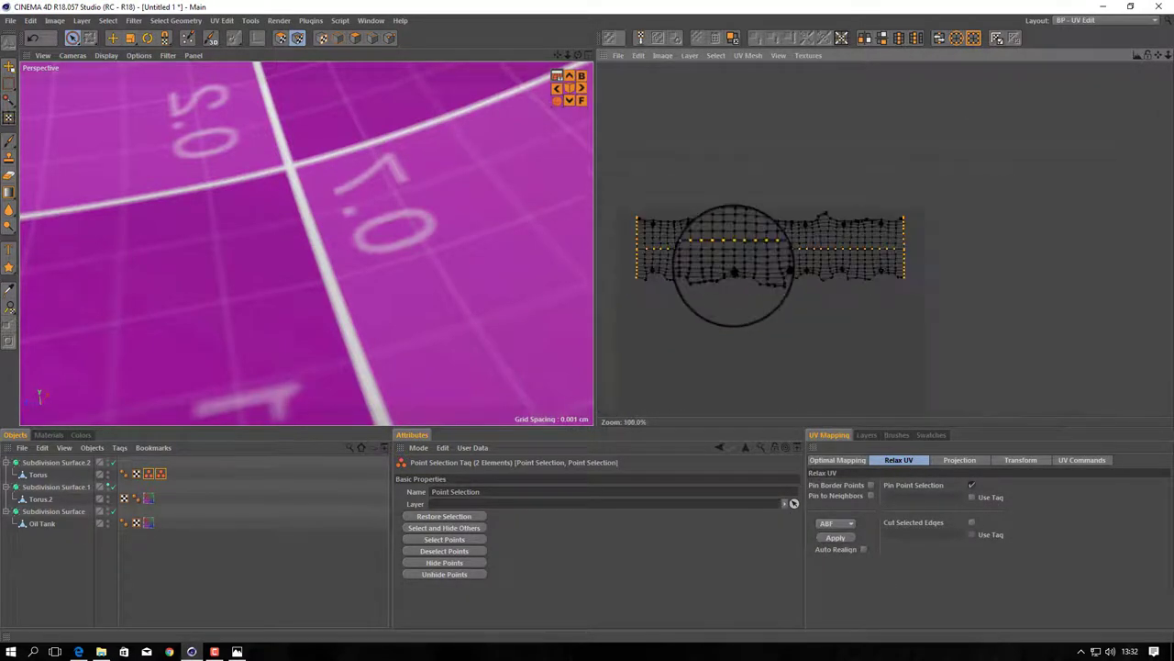
{"action": "scroll", "coordinate": [720, 230], "scroll_direction": "up", "scroll_amount": 5}
{"action": "scroll", "coordinate": [711, 206], "scroll_direction": "up", "scroll_amount": 5}
{"action": "scroll", "coordinate": [989, 278], "scroll_direction": "down", "scroll_amount": 5}
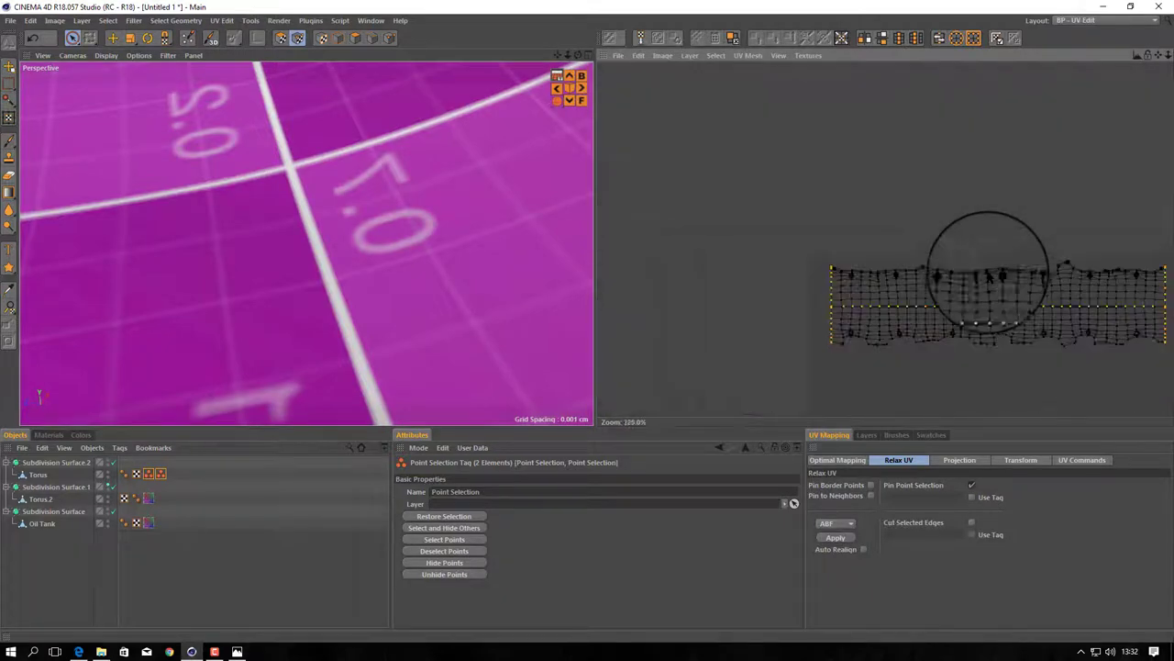
{"action": "scroll", "coordinate": [196, 184], "scroll_direction": "down", "scroll_amount": 3}
{"action": "scroll", "coordinate": [196, 183], "scroll_direction": "down", "scroll_amount": 2}
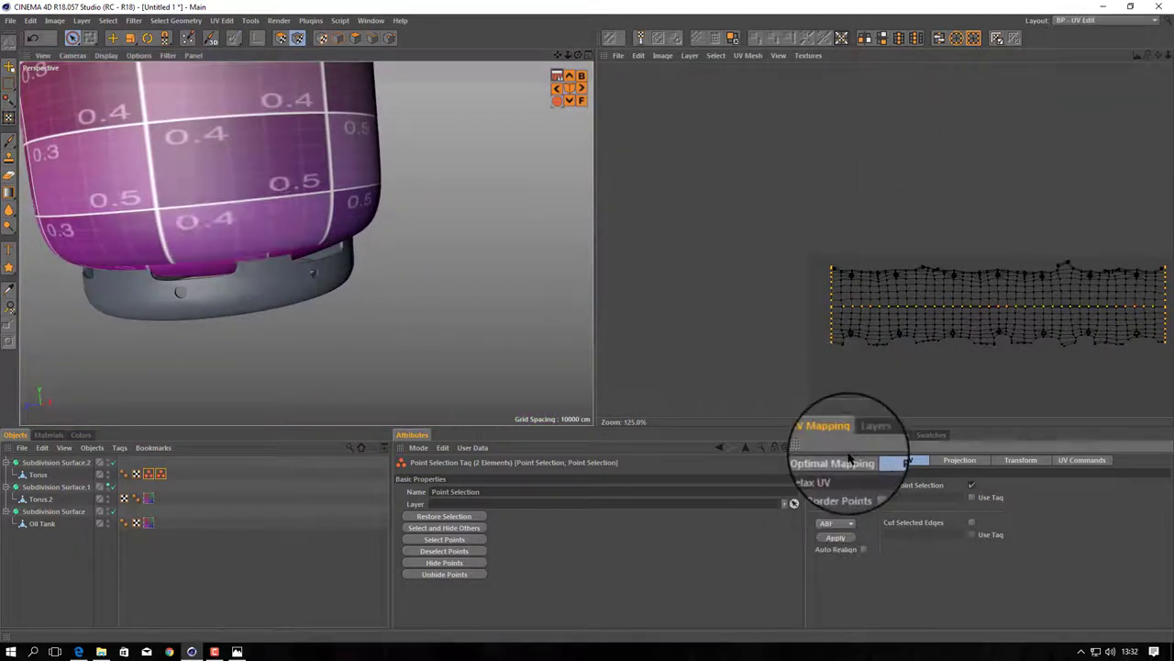
- Select all UV points, then the Torus tags and Subdivision Surface.2 object in the Object Manager
{"action": "key", "text": "ctrl+a"}
{"action": "scroll", "coordinate": [891, 354], "scroll_direction": "down", "scroll_amount": 2}
{"action": "scroll", "coordinate": [624, 266], "scroll_direction": "down", "scroll_amount": 3}
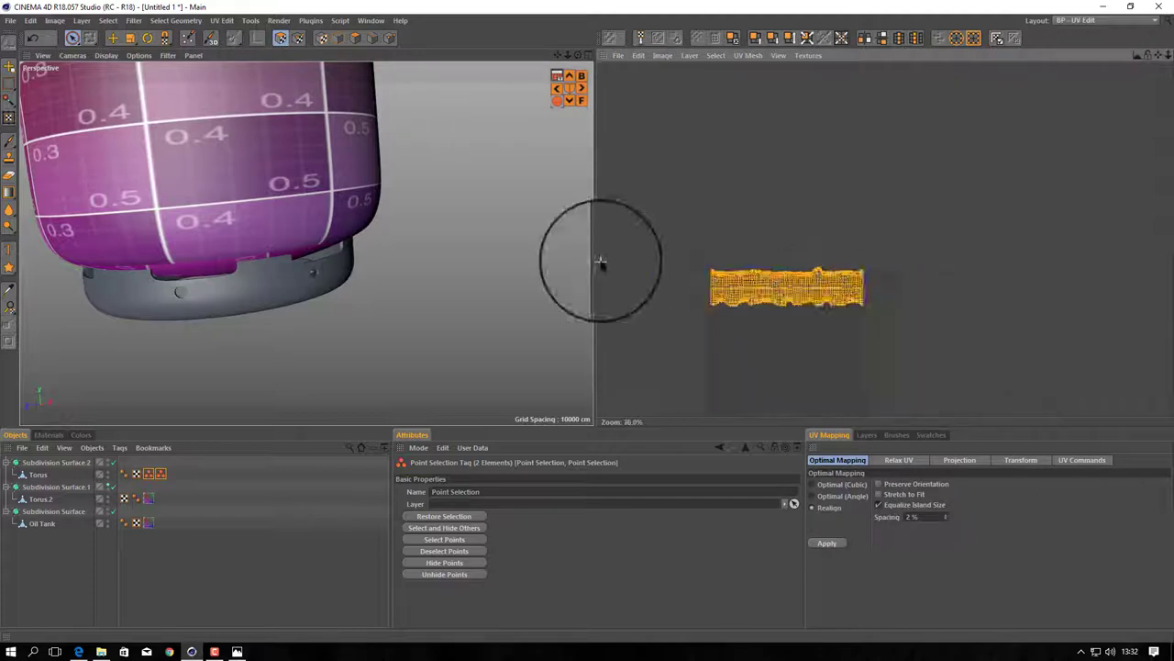
{"action": "scroll", "coordinate": [309, 196], "scroll_direction": "down", "scroll_amount": 3}
{"action": "left_click", "coordinate": [104, 470], "text": "ctrl"}
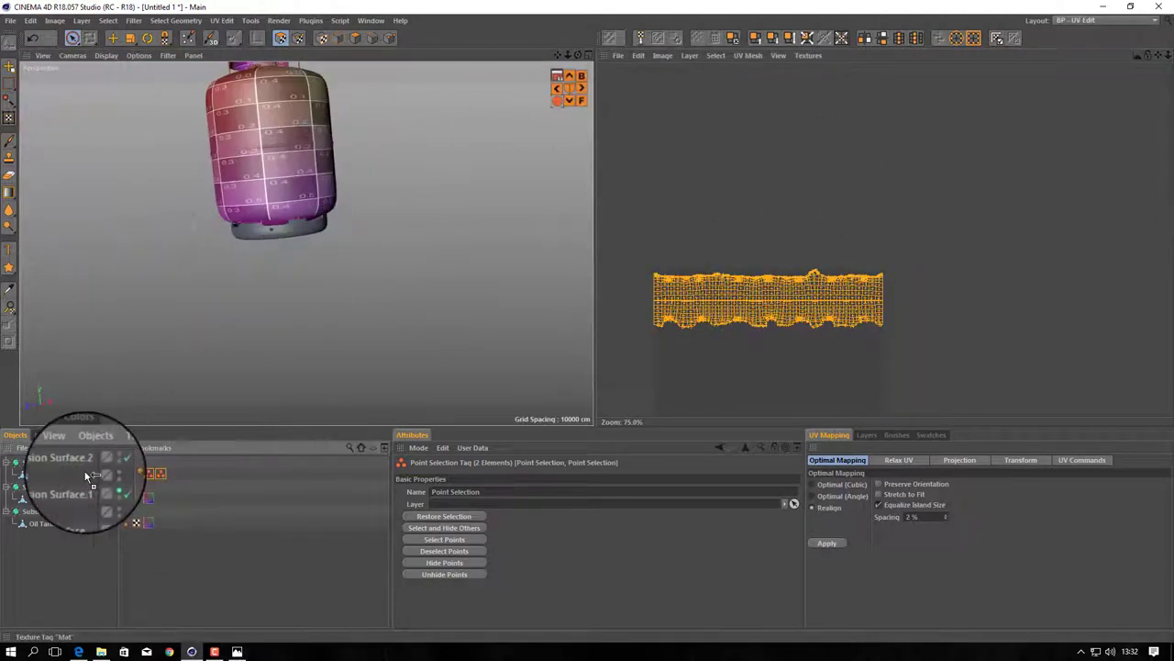
{"action": "scroll", "coordinate": [315, 193], "scroll_direction": "up", "scroll_amount": 3}
{"action": "left_click", "coordinate": [56, 462]}
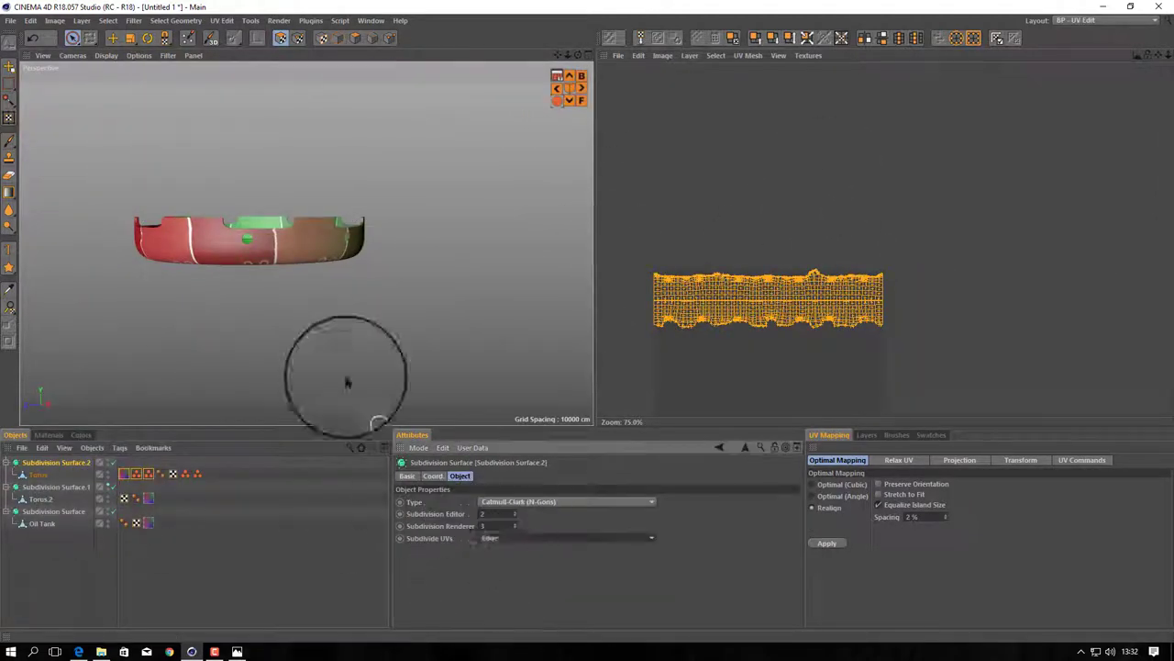
{"action": "scroll", "coordinate": [298, 232], "scroll_direction": "up", "scroll_amount": 2}
{"action": "scroll", "coordinate": [199, 248], "scroll_direction": "down", "scroll_amount": 3}
{"action": "scroll", "coordinate": [144, 296], "scroll_direction": "up", "scroll_amount": 2}
{"action": "scroll", "coordinate": [89, 236], "scroll_direction": "down", "scroll_amount": 2}
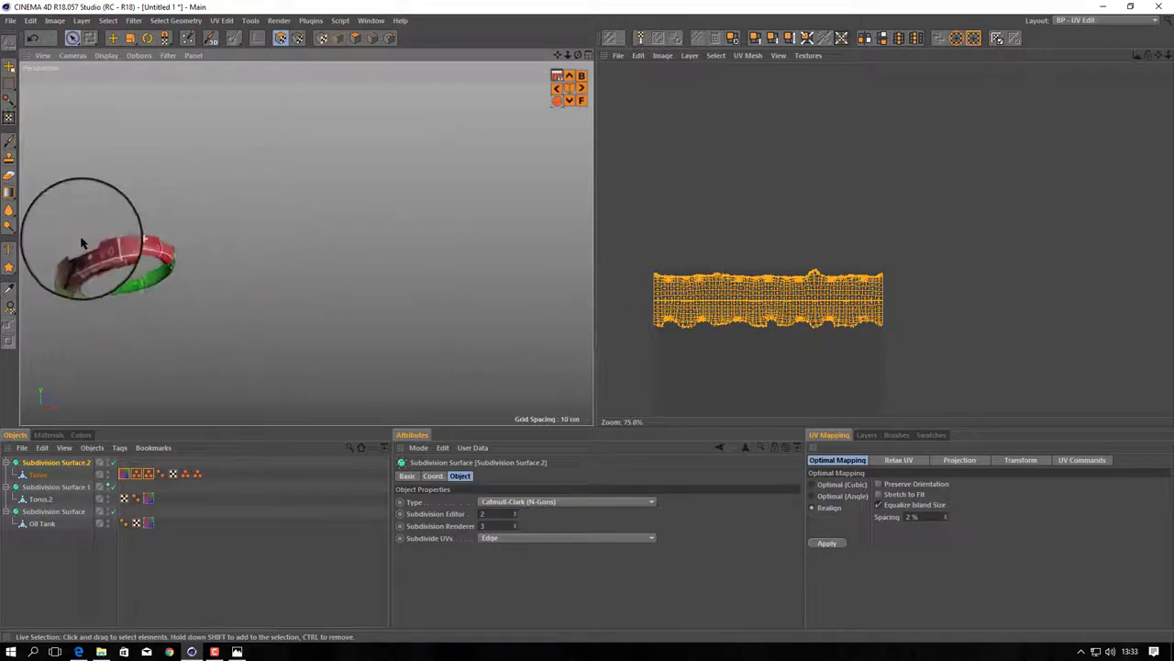
{"action": "scroll", "coordinate": [695, 301], "scroll_direction": "up", "scroll_amount": 5}
{"action": "scroll", "coordinate": [697, 308], "scroll_direction": "down", "scroll_amount": 4}
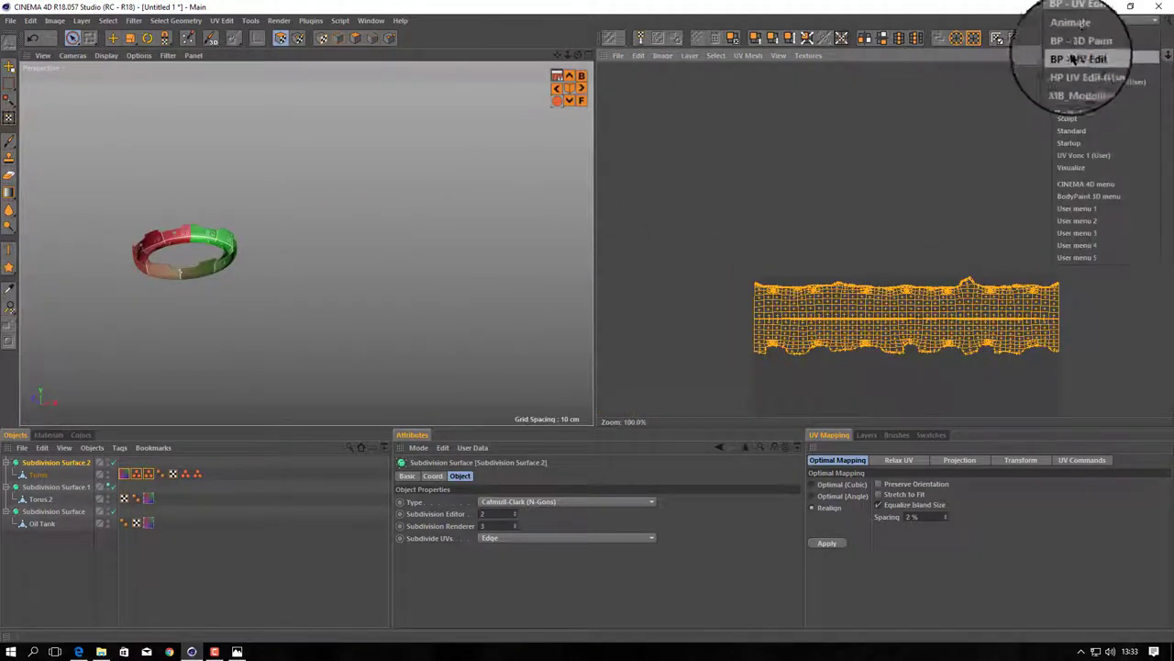
- Return to the Standard layout and select the top torus, Torus.2
{"action": "left_click", "coordinate": [1072, 131]}
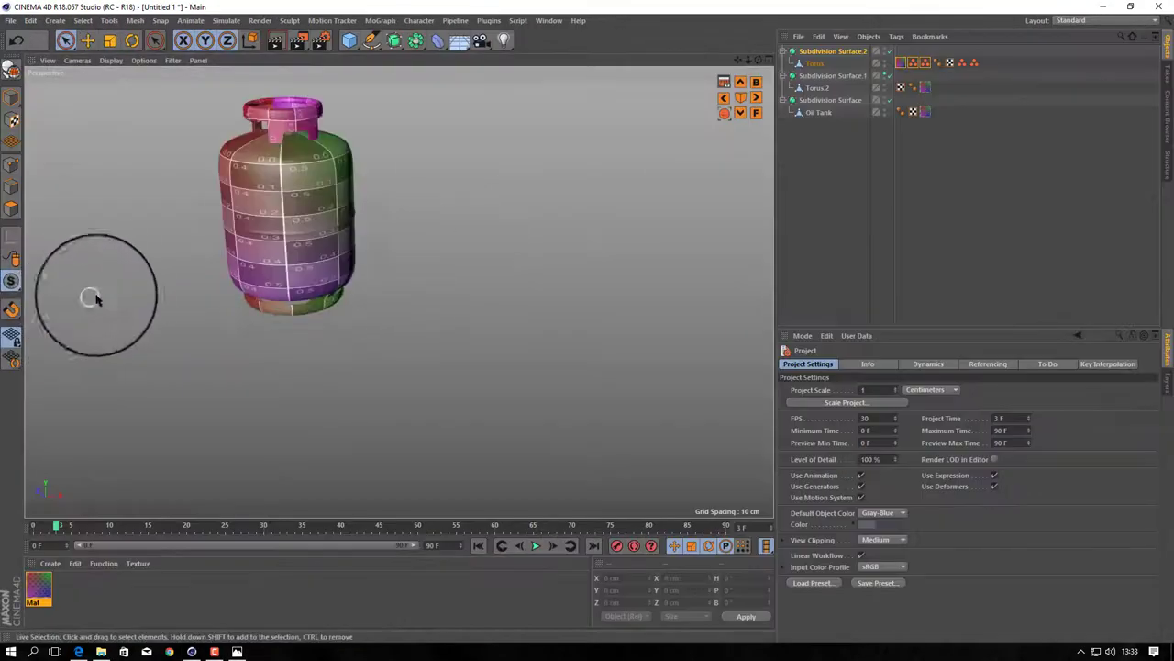
{"action": "mouse_move", "coordinate": [316, 103]}
{"action": "left_mouse_down", "text": "alt"}
{"action": "mouse_move", "coordinate": [359, 263]}
{"action": "mouse_move", "coordinate": [302, 150]}
{"action": "mouse_move", "coordinate": [545, 205]}
{"action": "mouse_move", "coordinate": [759, 222]}
{"action": "mouse_move", "coordinate": [89, 118]}
{"action": "mouse_move", "coordinate": [210, 157]}
{"action": "mouse_move", "coordinate": [414, 105]}
{"action": "left_mouse_up", "text": "alt"}
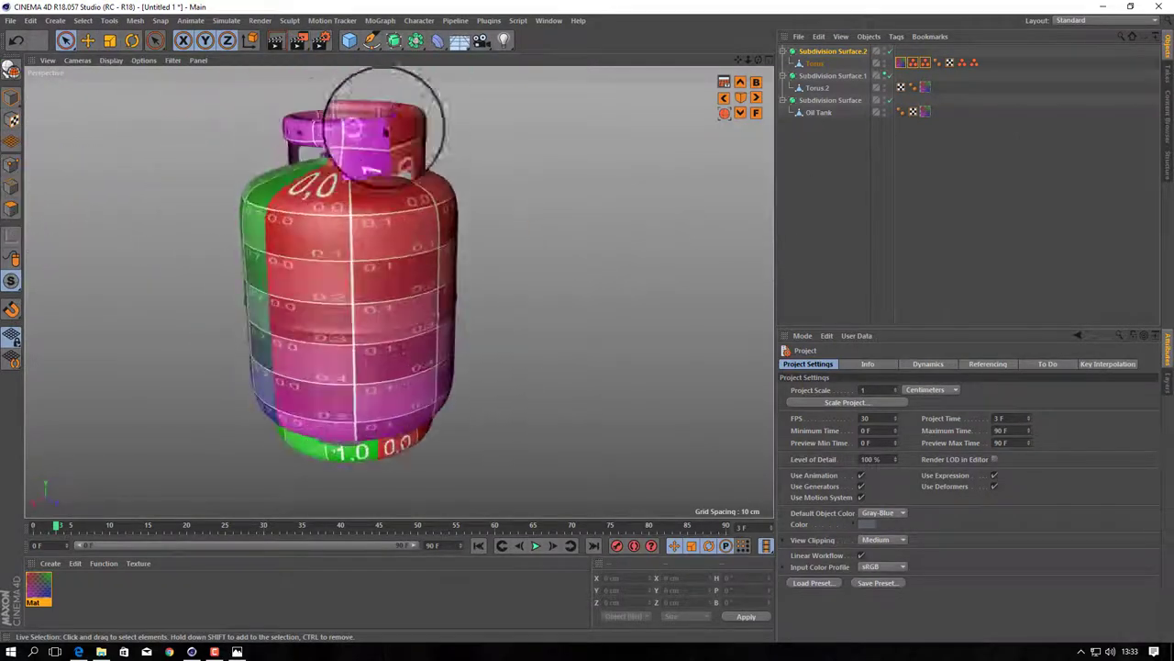
{"action": "left_click", "coordinate": [818, 99]}
- Move Torus.2 under the Oil Tank's Subdivision Surface and merge the parts with Connect Objects + Delete
{"action": "left_click_drag", "start_coordinate": [811, 114], "coordinate": [834, 107]}
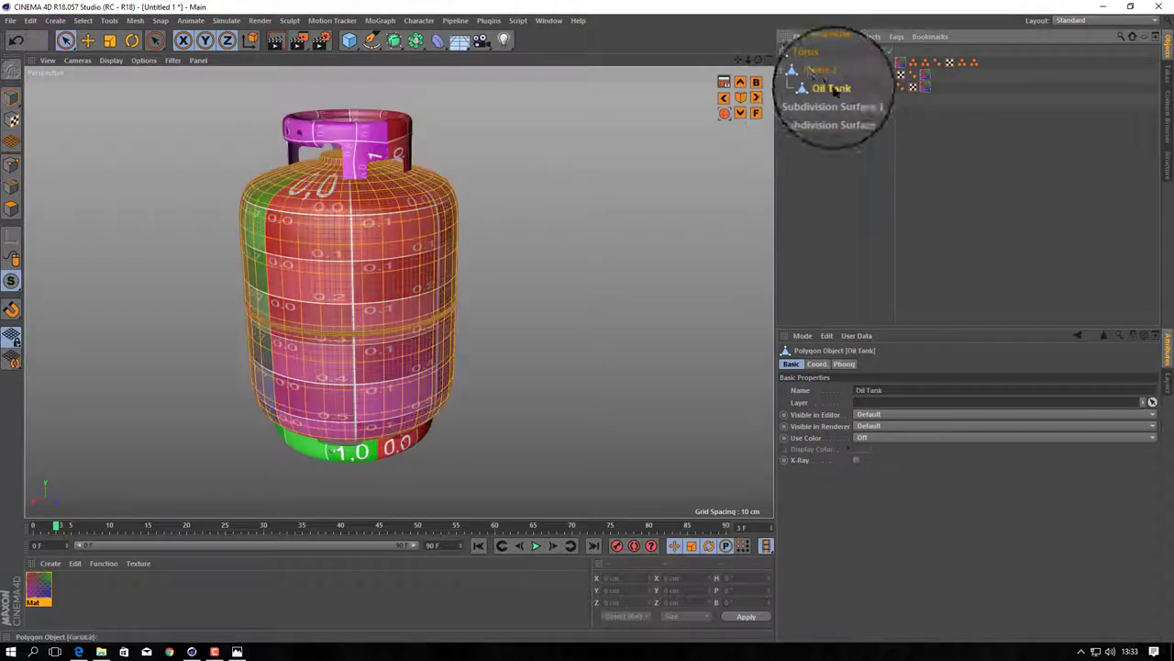
{"action": "right_click", "coordinate": [804, 62]}
{"action": "left_click", "coordinate": [813, 523]}
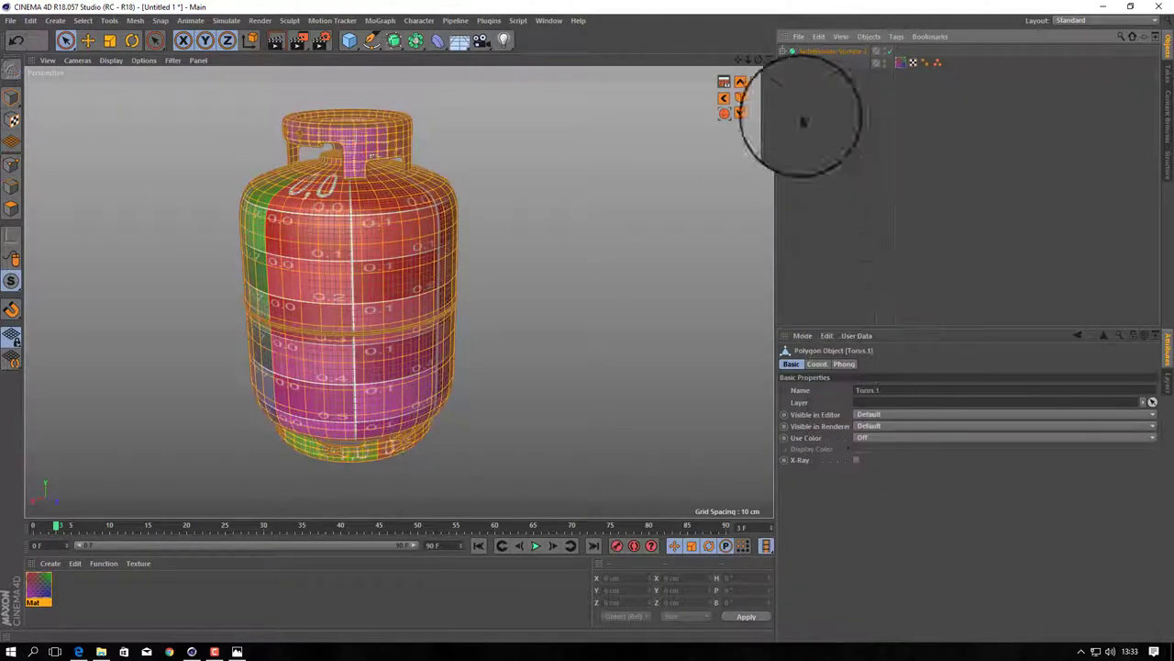
- Repack the merged mesh's UV islands with Optimal Mapping in the BP UV Edit layout
{"action": "left_click", "coordinate": [1078, 63]}
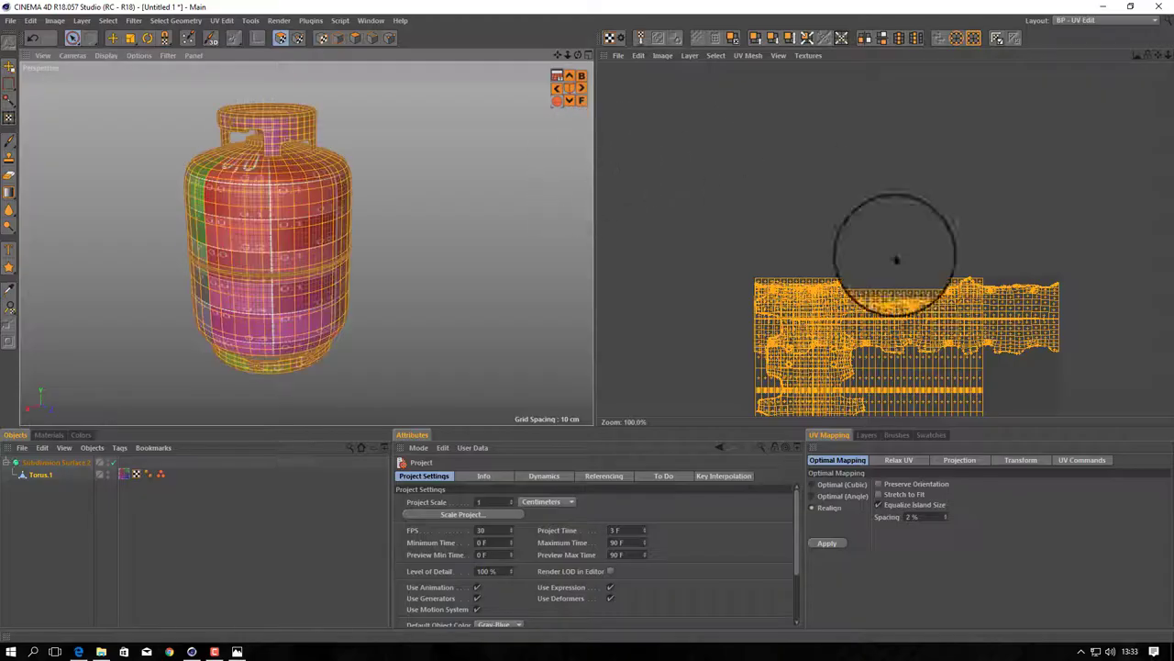
{"action": "left_click", "coordinate": [825, 543]}
{"action": "key", "text": "h"}
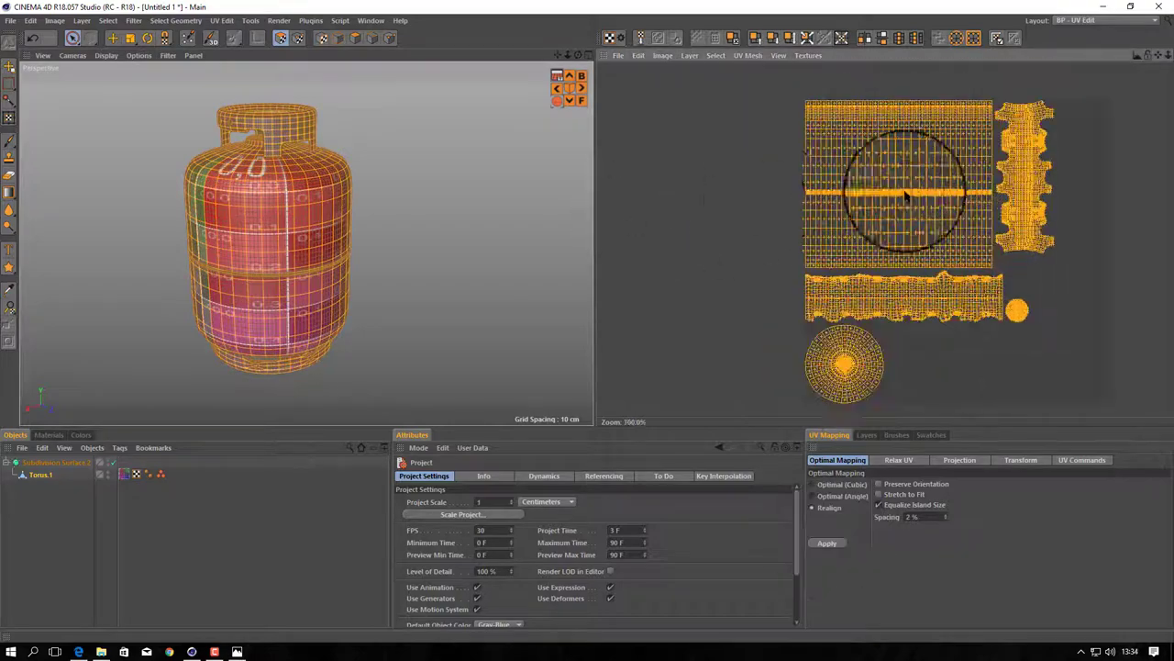
{"action": "key", "text": "h"}
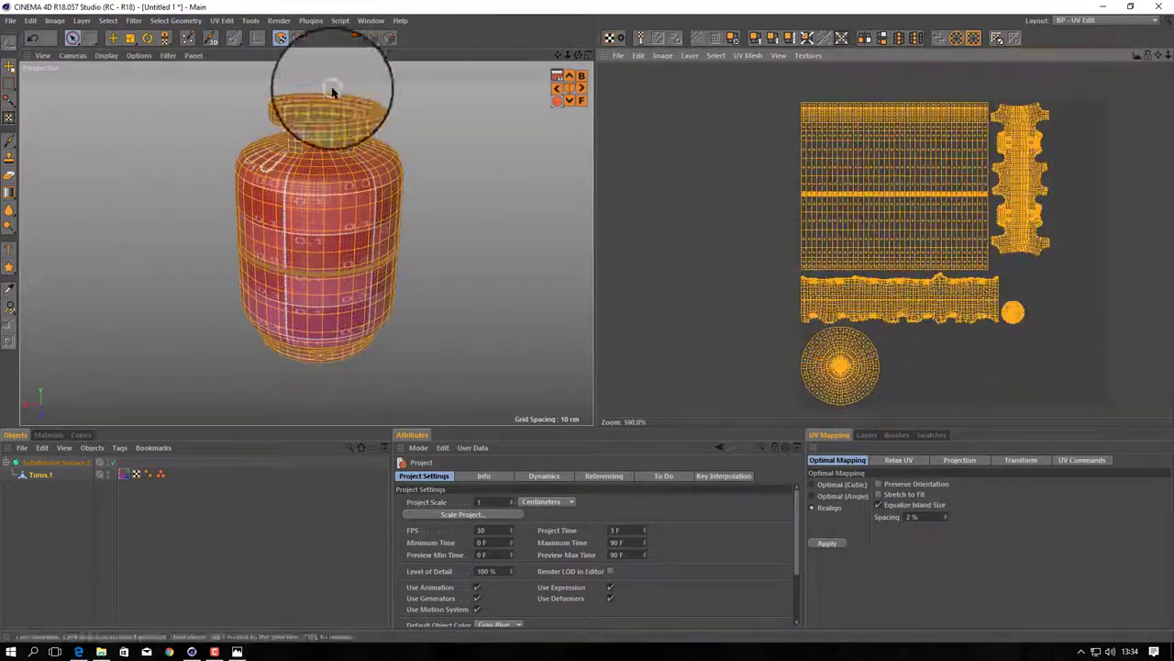
{"action": "left_click", "coordinate": [1070, 133]}
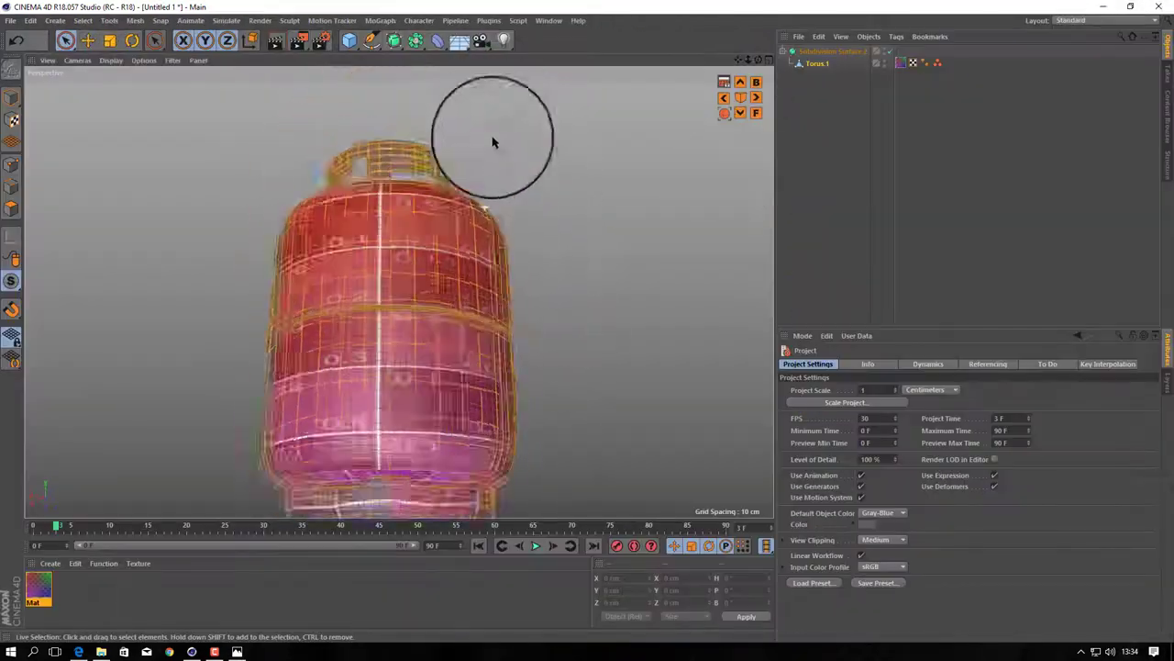
- Export the tank as a Wavefront OBJ file named gaz 5
{"action": "left_click", "coordinate": [9, 20]}
{"action": "left_click", "coordinate": [229, 428]}
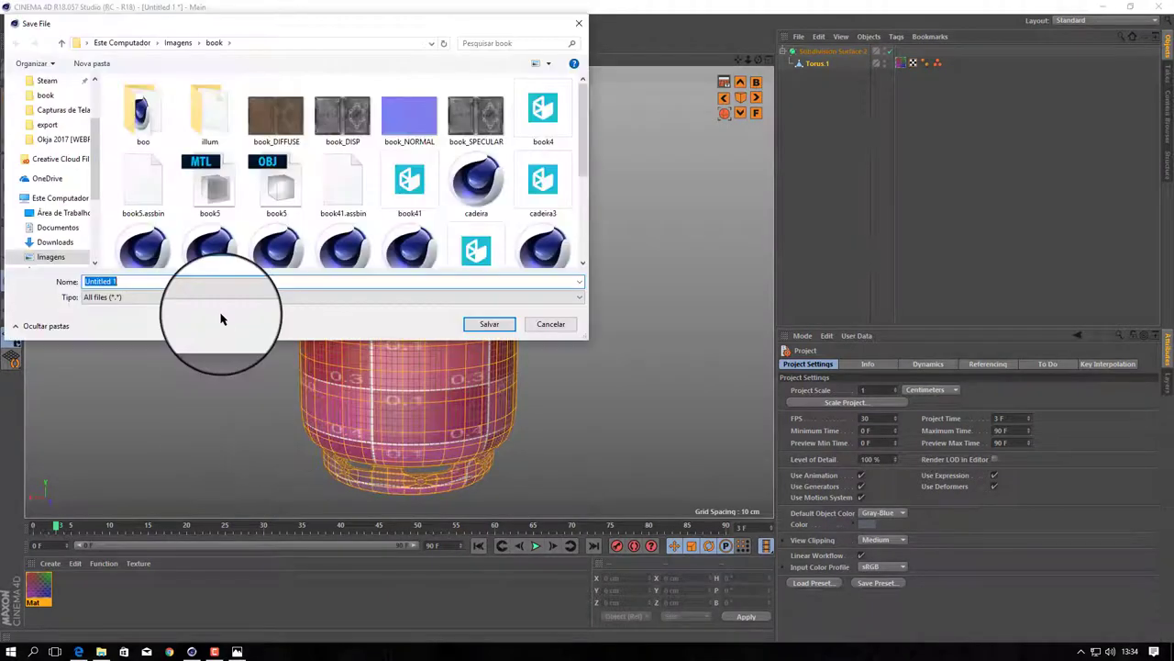
{"action": "type", "text": "gaz 5"}
{"action": "left_click", "coordinate": [495, 324]}
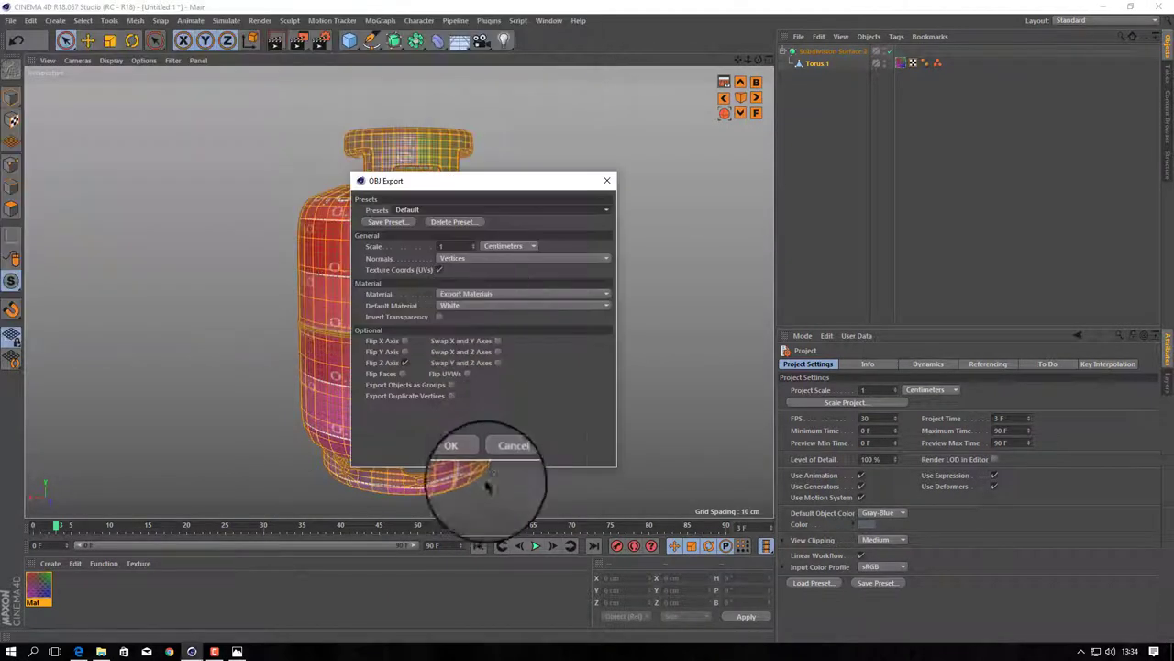
{"action": "left_click", "coordinate": [450, 443]}
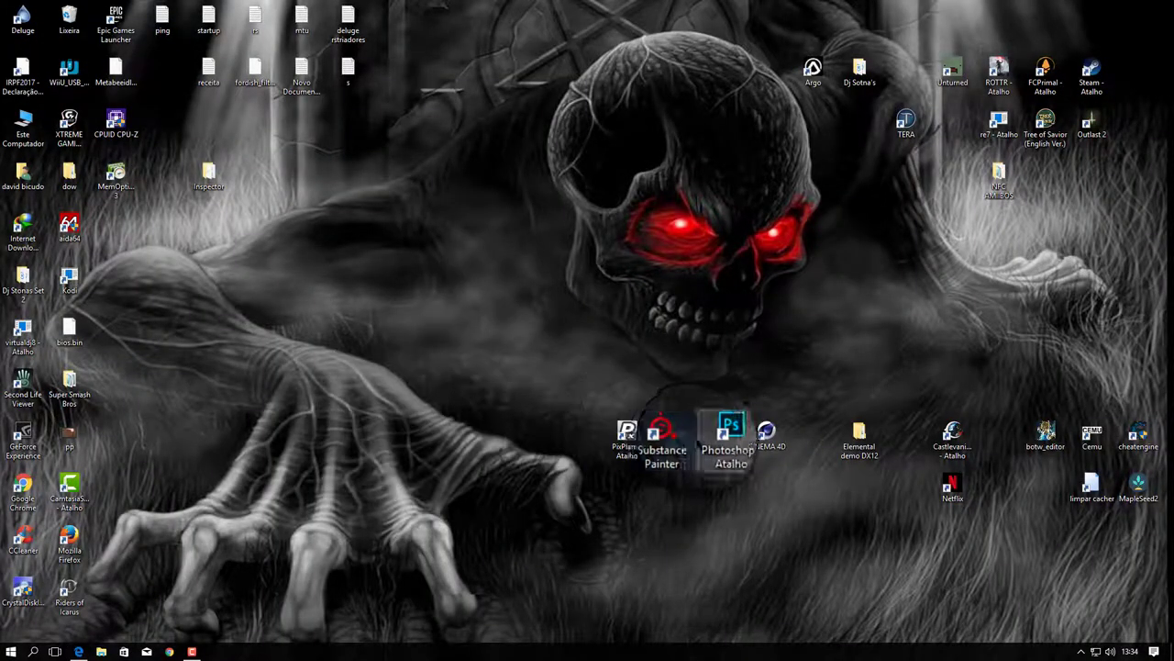
- Launch Substance Painter and create a new project from the gaz 5.obj mesh
{"action": "double_click", "coordinate": [679, 439]}
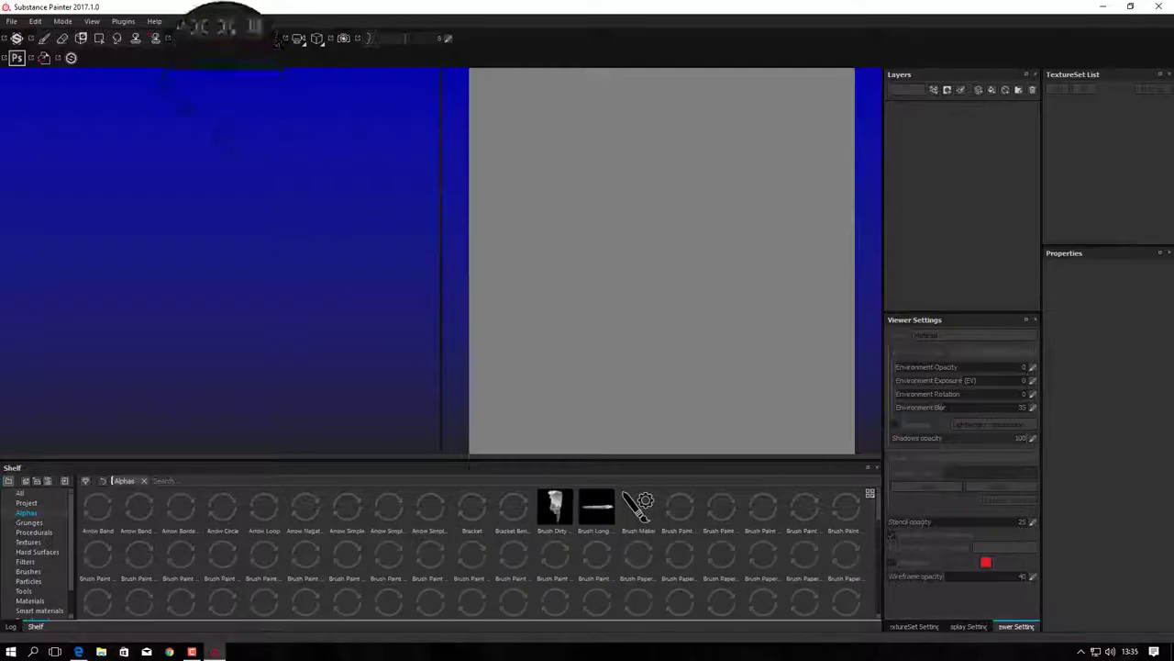
{"action": "left_click", "coordinate": [11, 7]}
{"action": "left_click", "coordinate": [19, 29]}
{"action": "left_click", "coordinate": [692, 212]}
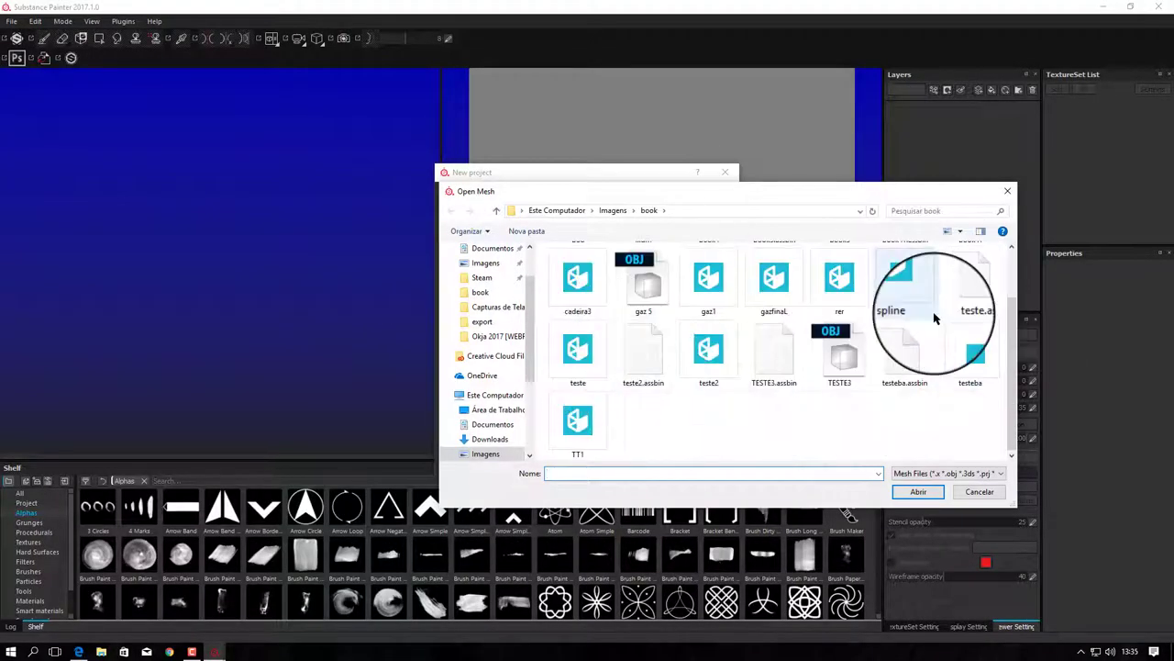
{"action": "double_click", "coordinate": [643, 353]}
{"action": "left_click", "coordinate": [609, 461]}
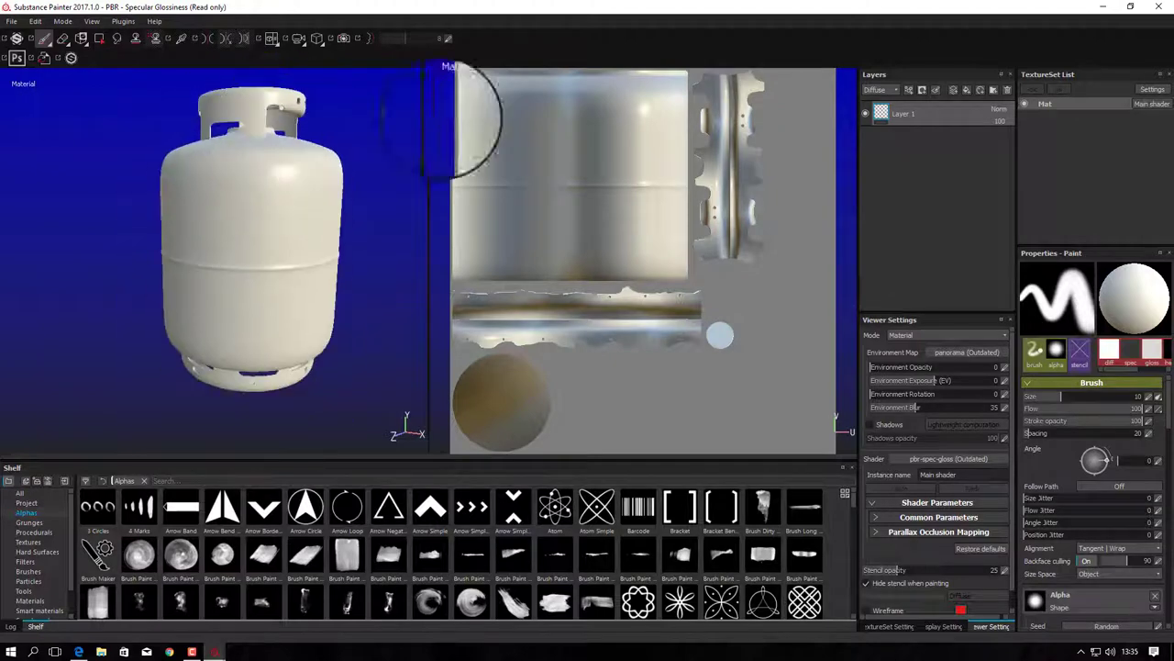
- Bake world space normal and ambient occlusion maps for the Mat texture set with Match checked
{"action": "left_click", "coordinate": [38, 610]}
{"action": "left_click", "coordinate": [890, 626]}
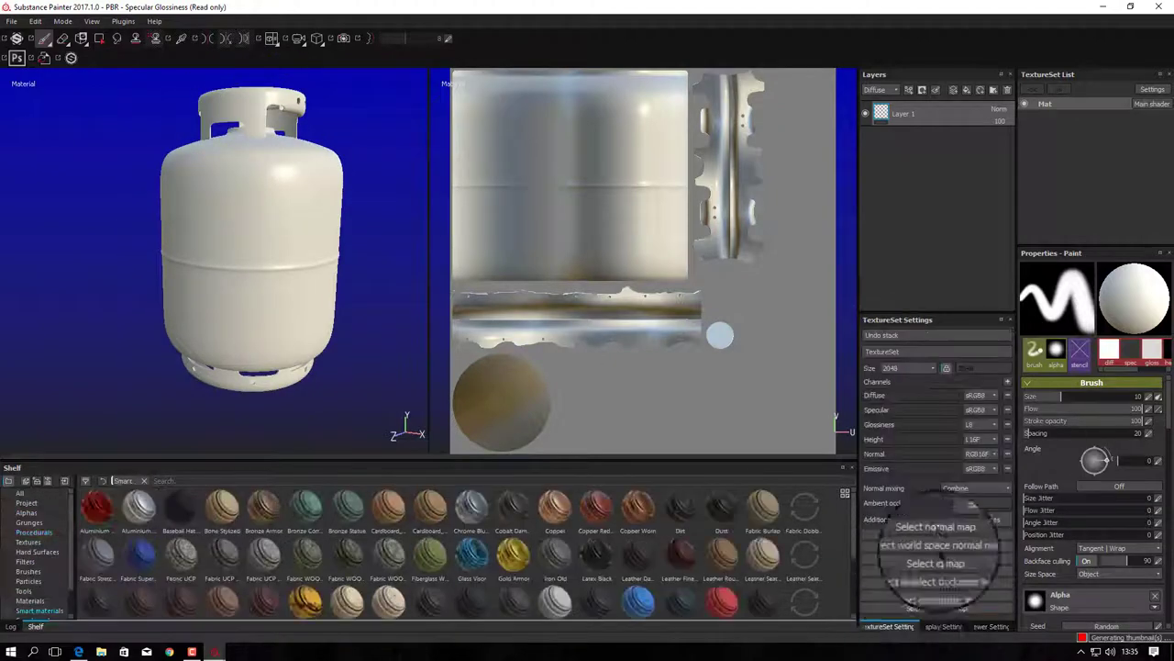
{"action": "left_click", "coordinate": [973, 518]}
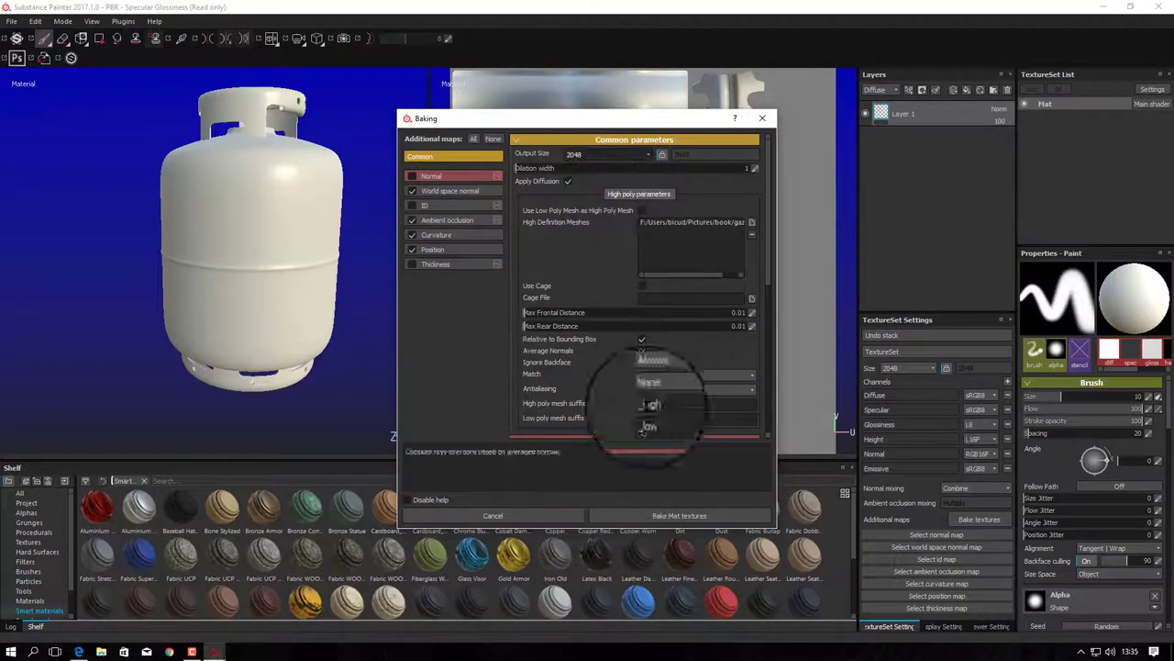
{"action": "left_click", "coordinate": [679, 374]}
{"action": "left_click", "coordinate": [629, 517]}
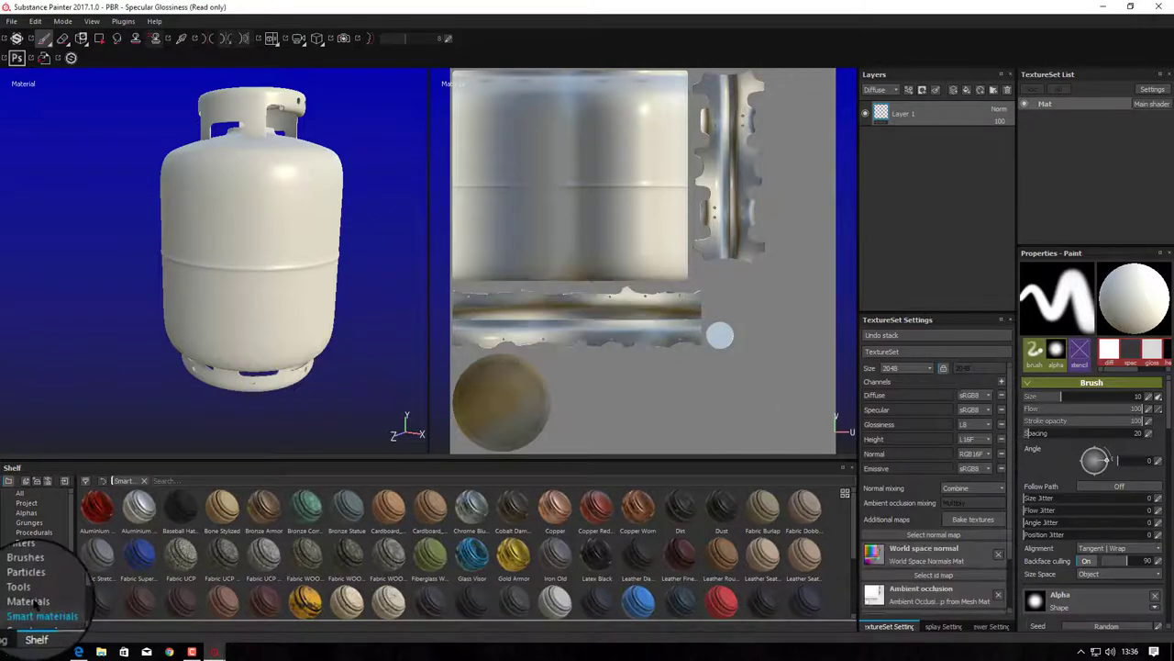
{"action": "scroll", "coordinate": [379, 551], "scroll_direction": "down", "scroll_amount": 3}
- Swap an accidental Steel Rust Surface for the Steel Bright smart material on the tank
{"action": "mouse_move", "coordinate": [137, 592]}
{"action": "left_mouse_down"}
{"action": "mouse_move", "coordinate": [287, 185]}
{"action": "mouse_move", "coordinate": [336, 94]}
{"action": "mouse_move", "coordinate": [315, 118]}
{"action": "left_mouse_up"}
{"action": "left_click_drag", "start_coordinate": [920, 149], "coordinate": [220, 587]}
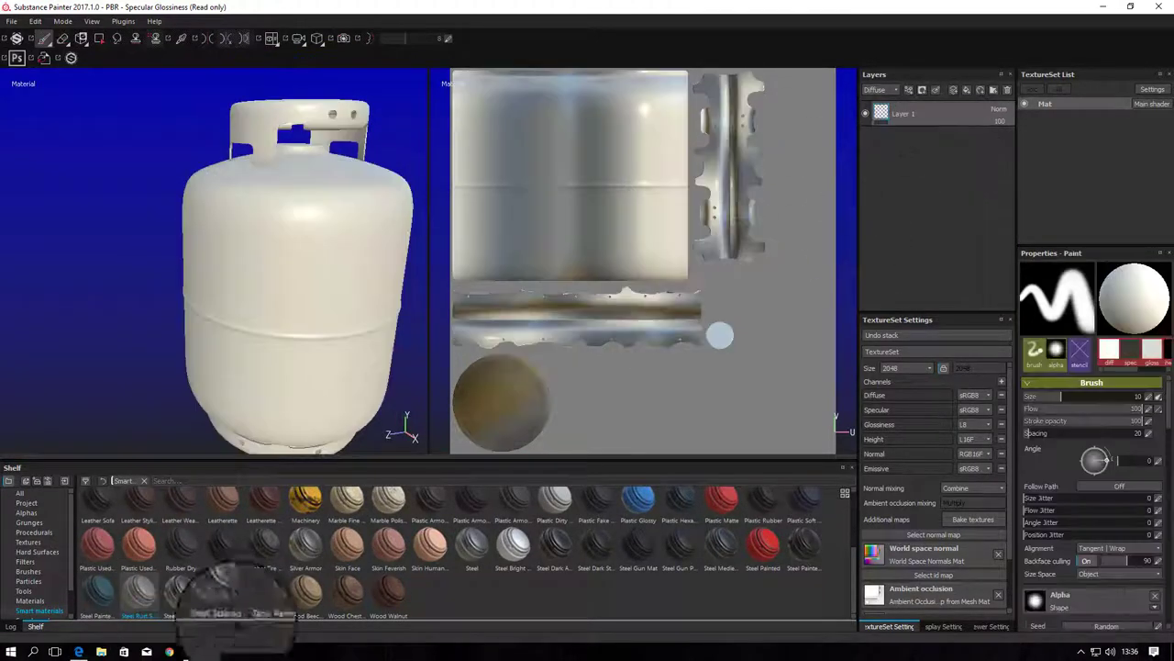
{"action": "mouse_move", "coordinate": [518, 551]}
{"action": "left_mouse_down"}
{"action": "mouse_move", "coordinate": [432, 178]}
{"action": "mouse_move", "coordinate": [288, 118]}
{"action": "left_mouse_up"}
{"action": "right_click_drag", "start_coordinate": [288, 118], "coordinate": [299, 37], "text": "alt"}
{"action": "left_click_drag", "start_coordinate": [116, 162], "coordinate": [116, 110], "text": "alt"}
{"action": "right_click_drag", "start_coordinate": [116, 110], "coordinate": [296, 230], "text": "alt"}
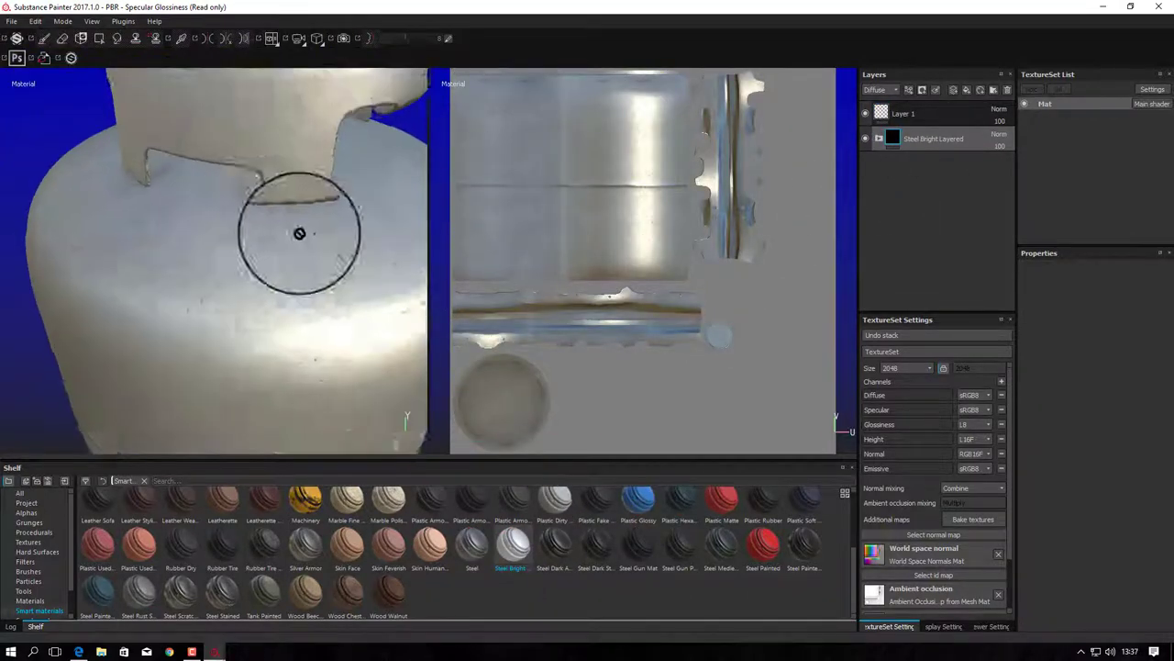
{"action": "key", "text": "f"}
{"action": "left_click_drag", "start_coordinate": [275, 275], "coordinate": [317, 229], "text": "alt"}
- Add a MatFinish Raw filter to Base color with scale 6 and details intensity 0.11
{"action": "left_click", "coordinate": [878, 138]}
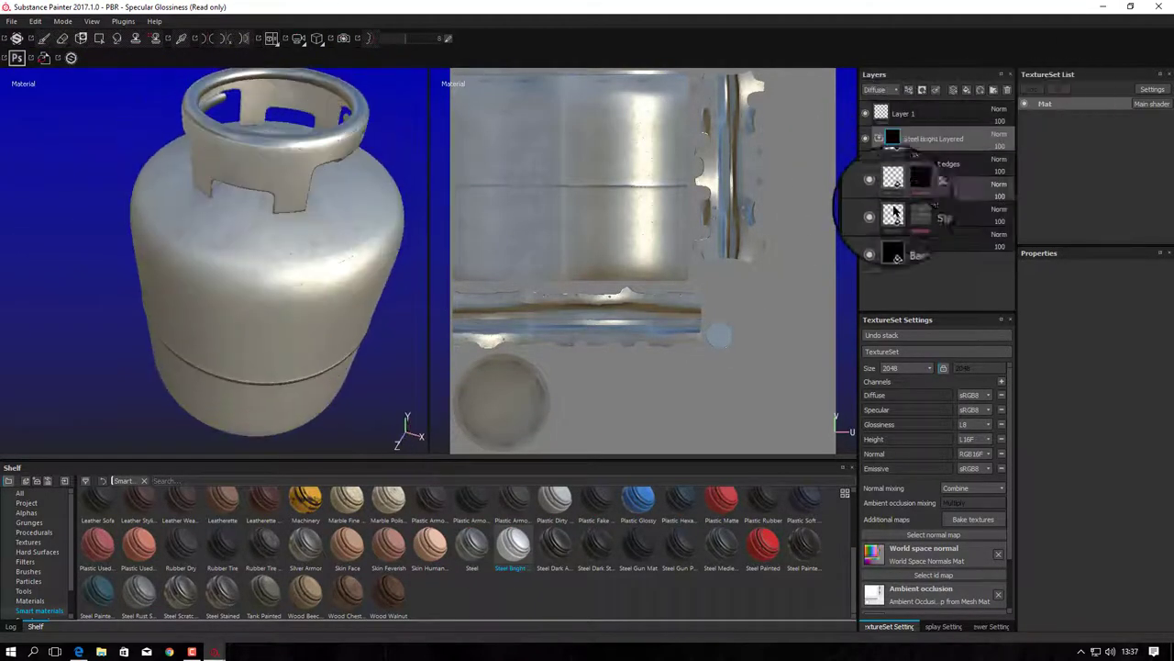
{"action": "right_click", "coordinate": [929, 239]}
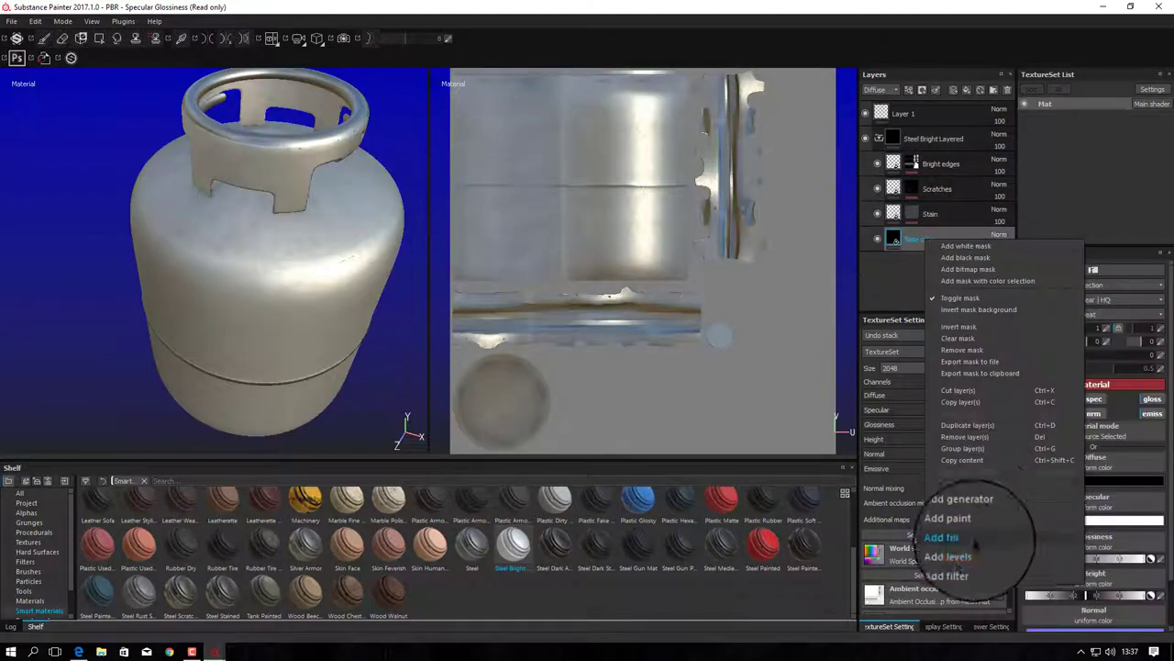
{"action": "left_click", "coordinate": [956, 516]}
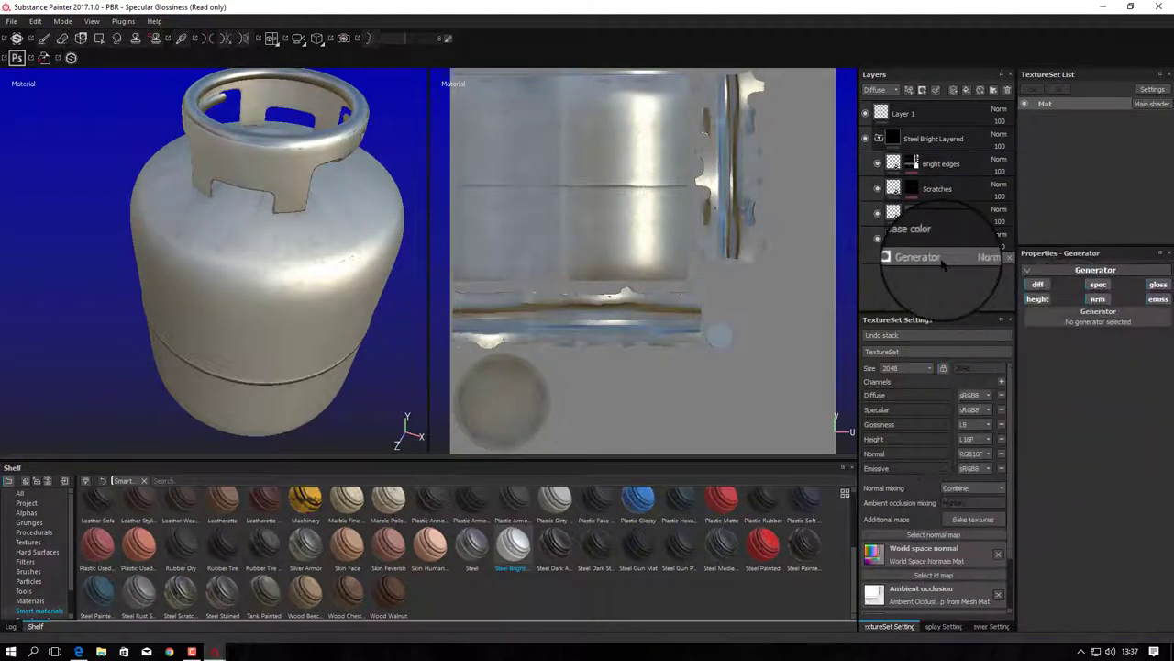
{"action": "left_click", "coordinate": [1009, 258]}
{"action": "right_click", "coordinate": [928, 240]}
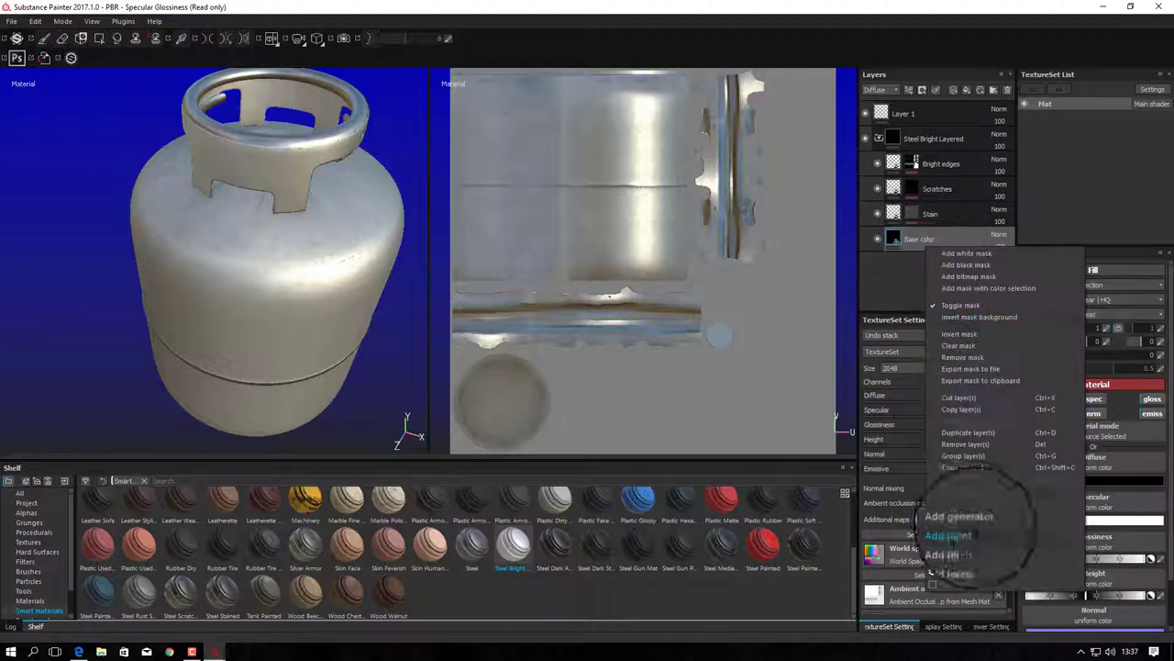
{"action": "left_click", "coordinate": [956, 573]}
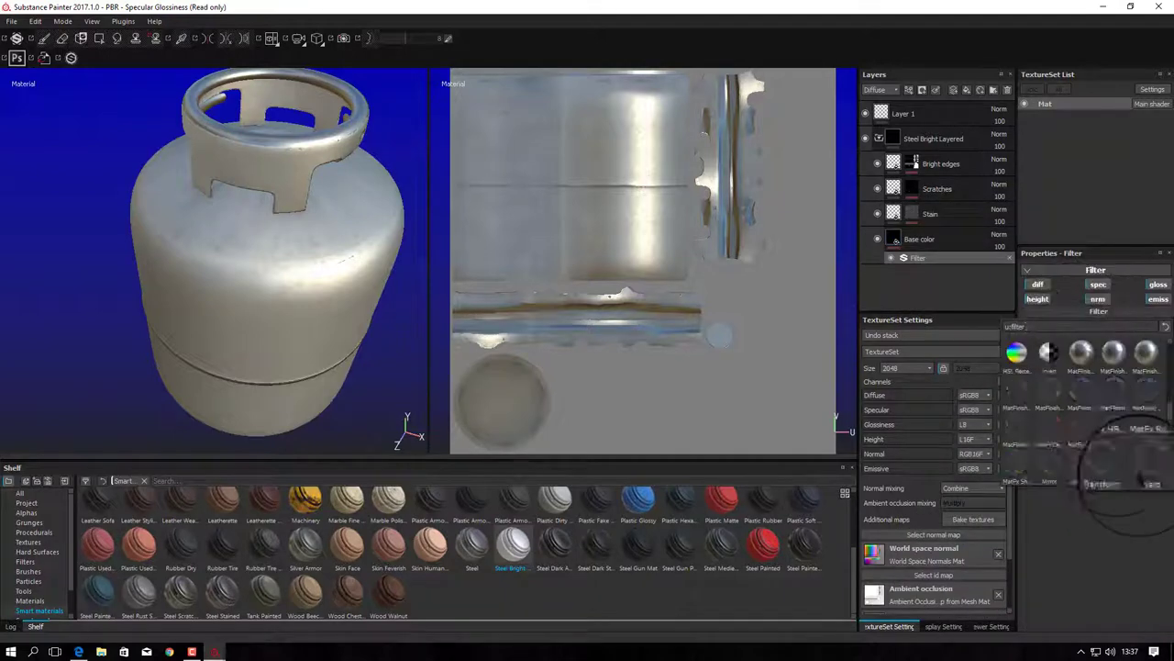
{"action": "left_click", "coordinate": [1145, 395]}
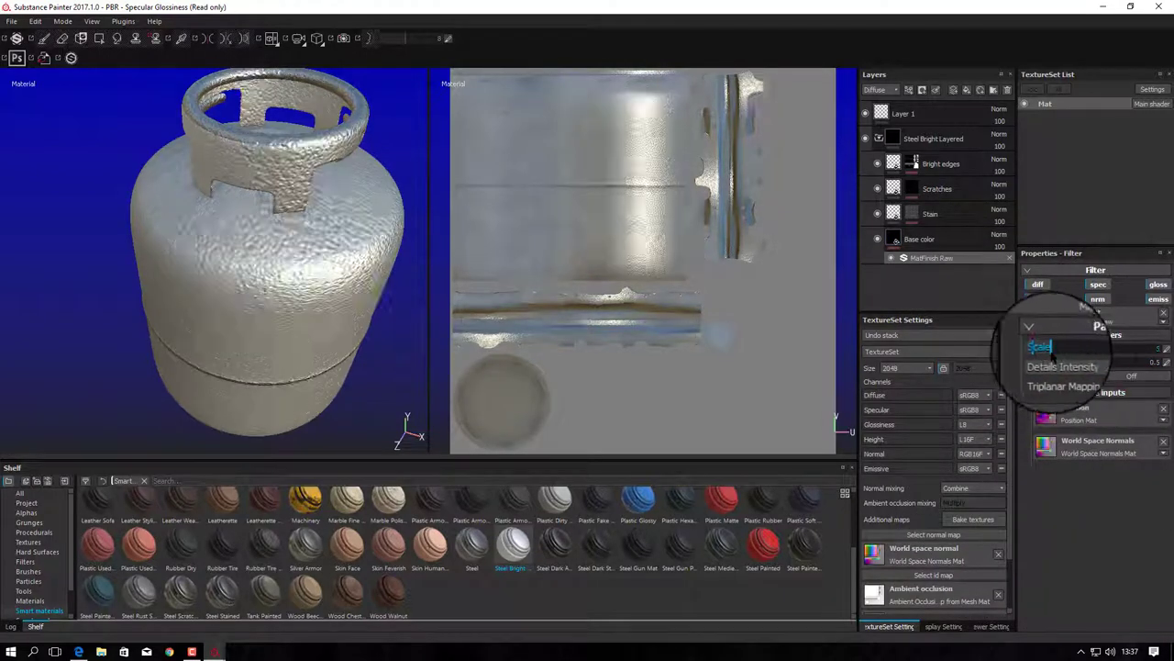
{"action": "left_click_drag", "start_coordinate": [1075, 347], "coordinate": [1044, 376]}
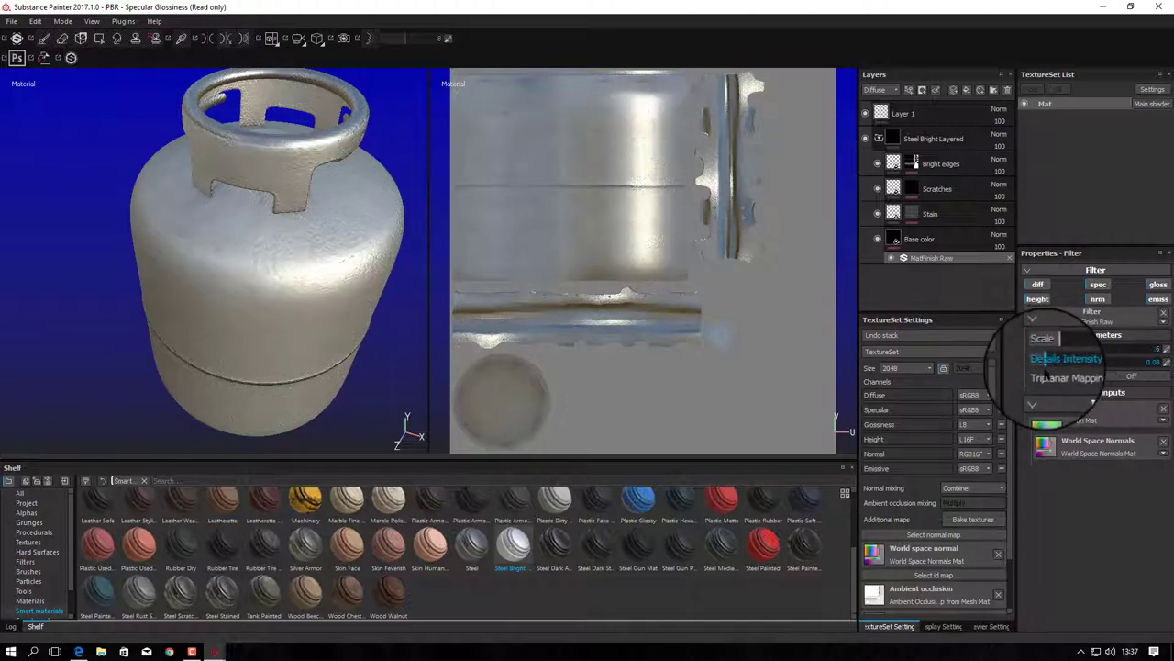
{"action": "scroll", "coordinate": [302, 165], "scroll_direction": "up", "scroll_amount": 3}
{"action": "left_click_drag", "start_coordinate": [302, 165], "coordinate": [315, 36], "text": "alt"}
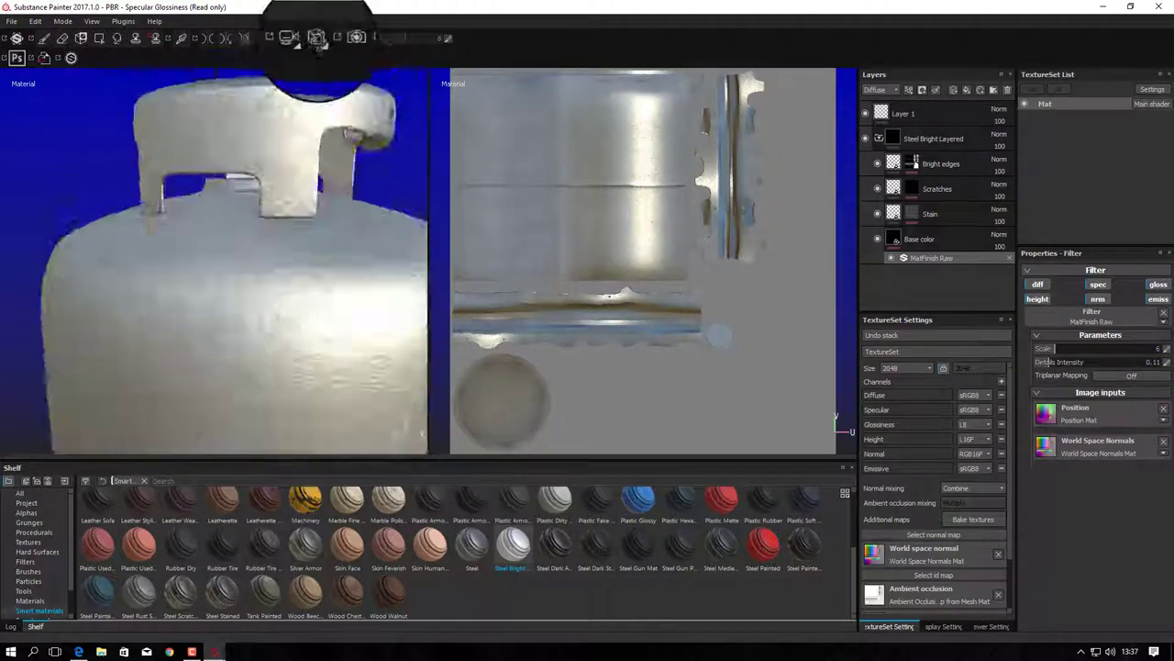
{"action": "scroll", "coordinate": [325, 155], "scroll_direction": "down", "scroll_amount": 4}
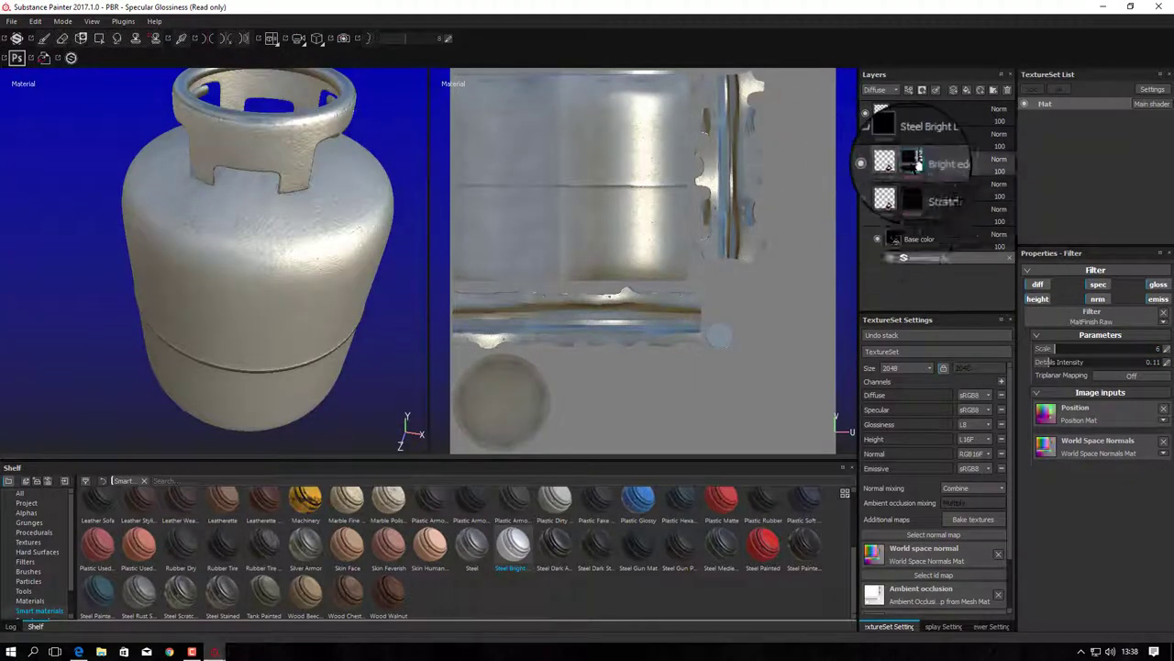
- Lower the Bright edges MG Edge Wear level to 0.03 and review the tank
{"action": "left_click", "coordinate": [922, 165]}
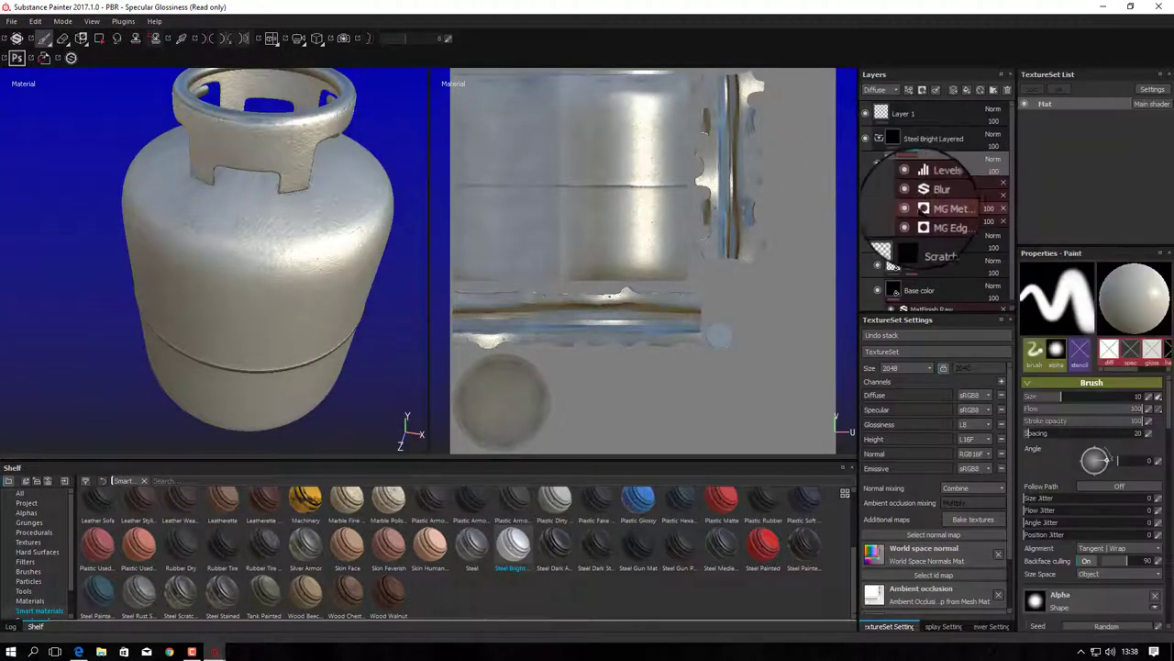
{"action": "left_click", "coordinate": [940, 220]}
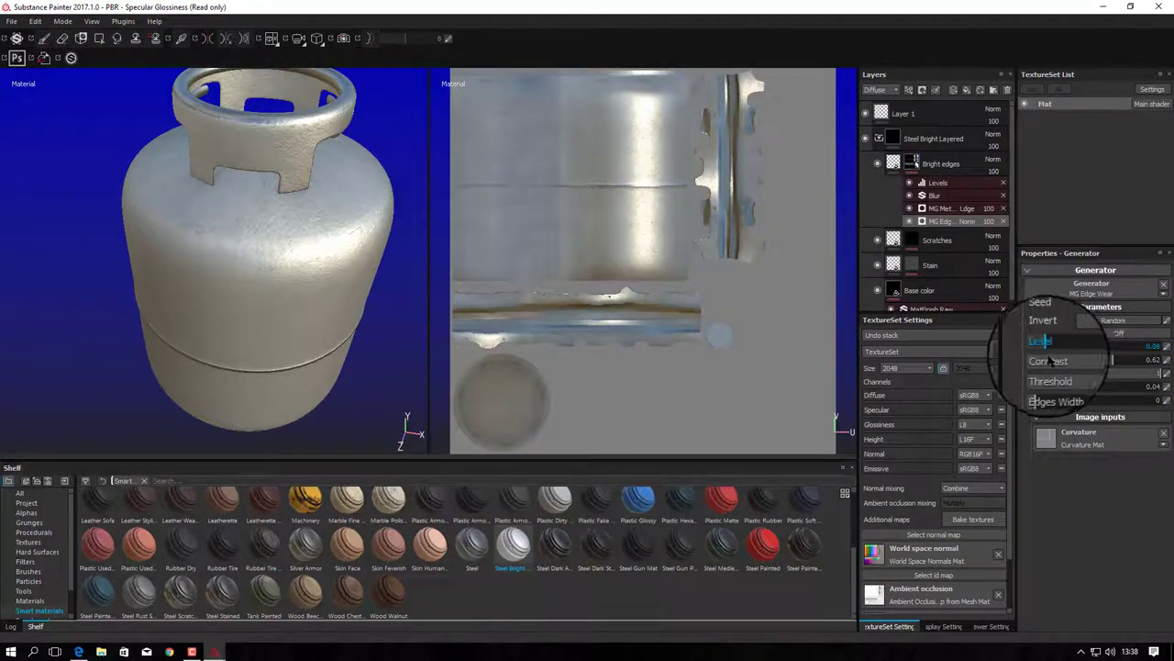
{"action": "left_click", "coordinate": [1110, 369]}
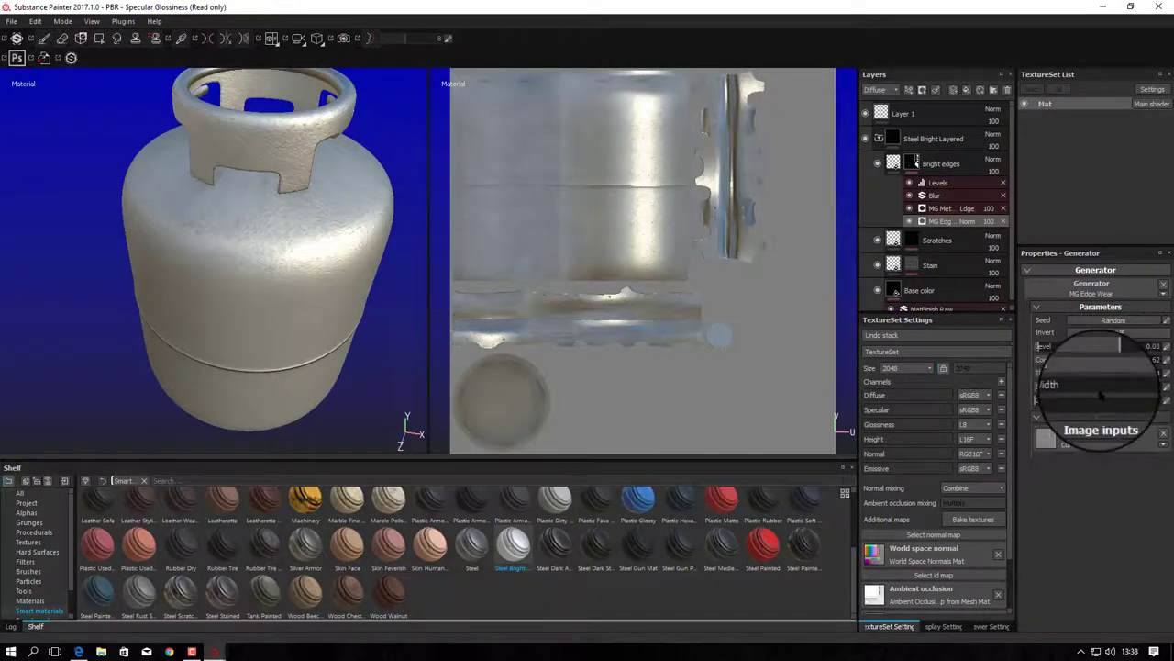
{"action": "mouse_move", "coordinate": [309, 150]}
{"action": "left_mouse_down", "text": "alt"}
{"action": "mouse_move", "coordinate": [332, 167]}
{"action": "mouse_move", "coordinate": [366, 256]}
{"action": "left_mouse_up", "text": "alt"}
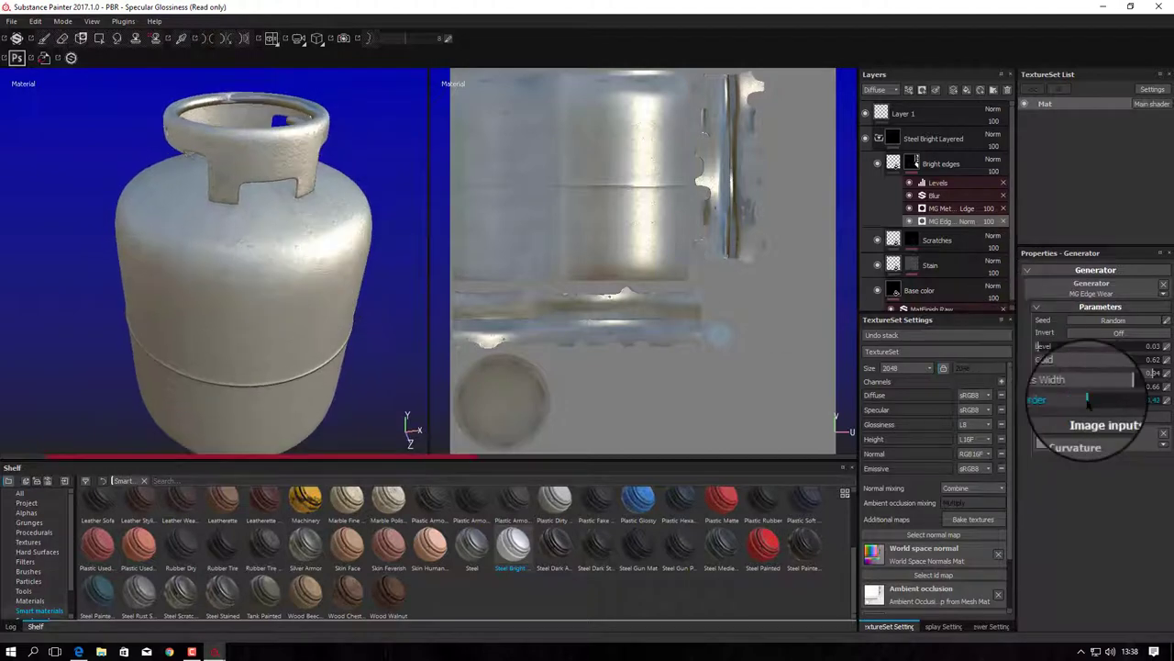
{"action": "mouse_move", "coordinate": [202, 235]}
{"action": "left_mouse_down", "text": "alt"}
{"action": "mouse_move", "coordinate": [210, 248]}
{"action": "mouse_move", "coordinate": [238, 229]}
{"action": "left_mouse_up", "text": "alt"}
{"action": "left_click", "coordinate": [876, 163]}
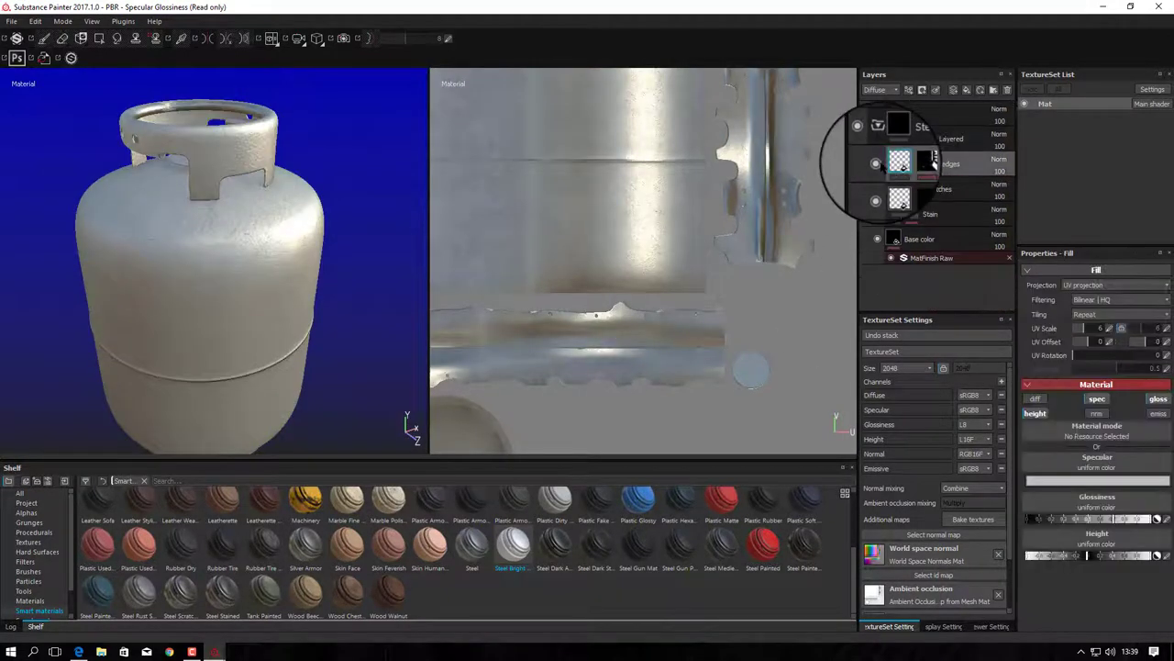
- Compare layer visibilities and open the Base color layer's specular colour picker
{"action": "left_click", "coordinate": [868, 160]}
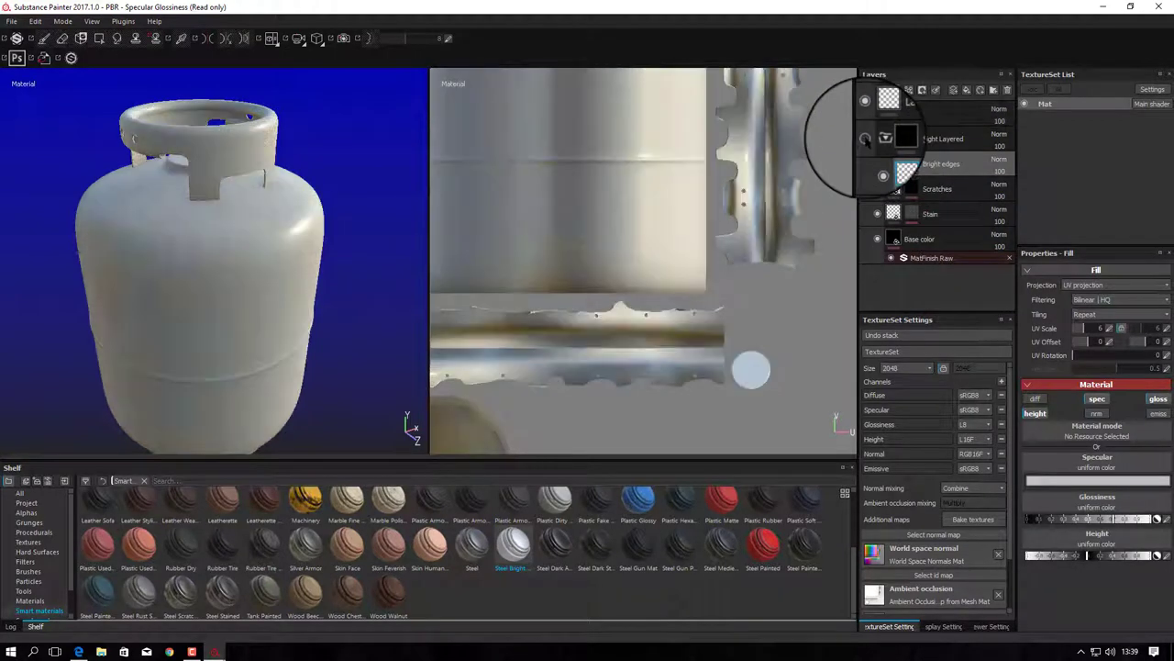
{"action": "left_click", "coordinate": [868, 161]}
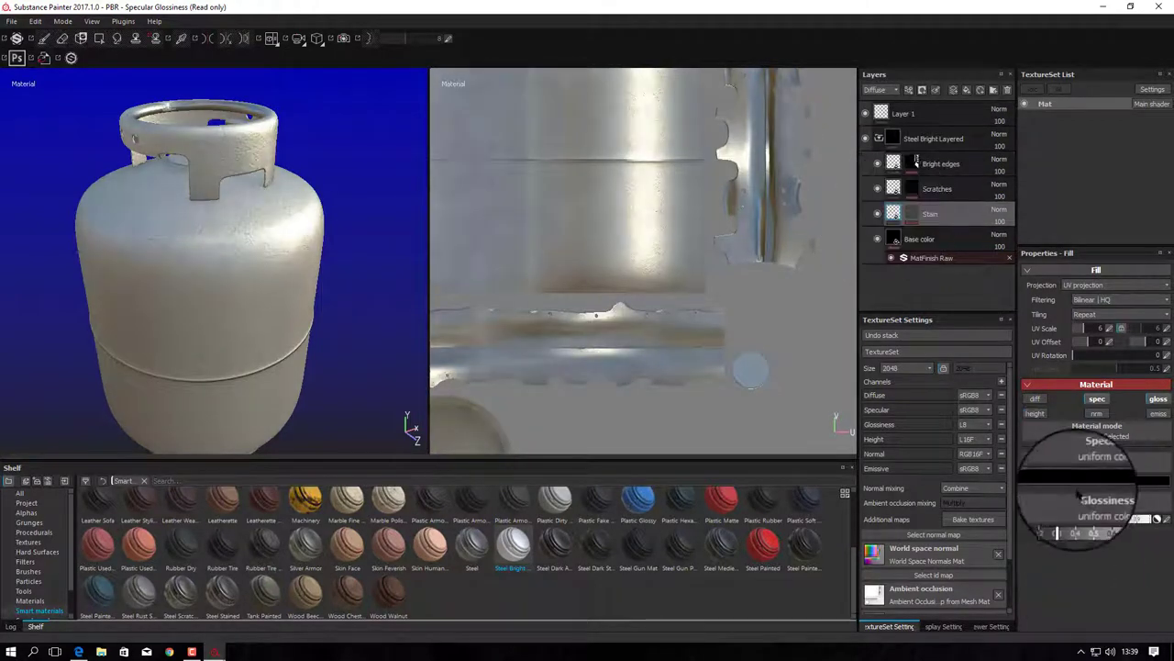
{"action": "left_click", "coordinate": [1129, 480]}
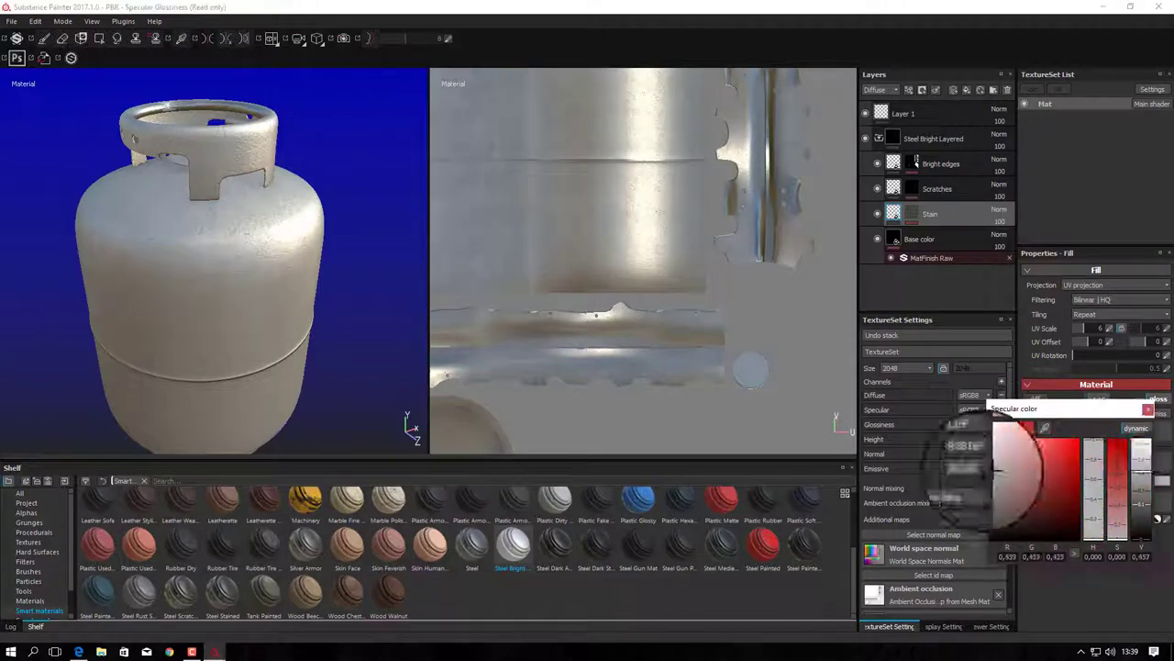
{"action": "left_click", "coordinate": [894, 163]}
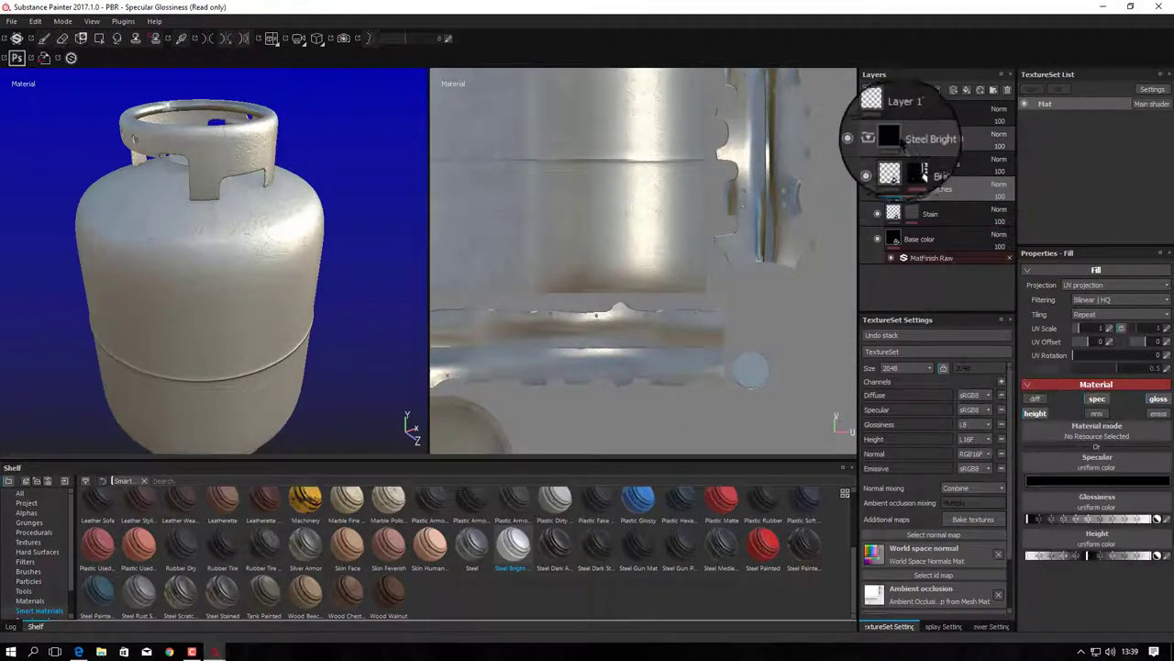
{"action": "left_click", "coordinate": [1097, 479]}
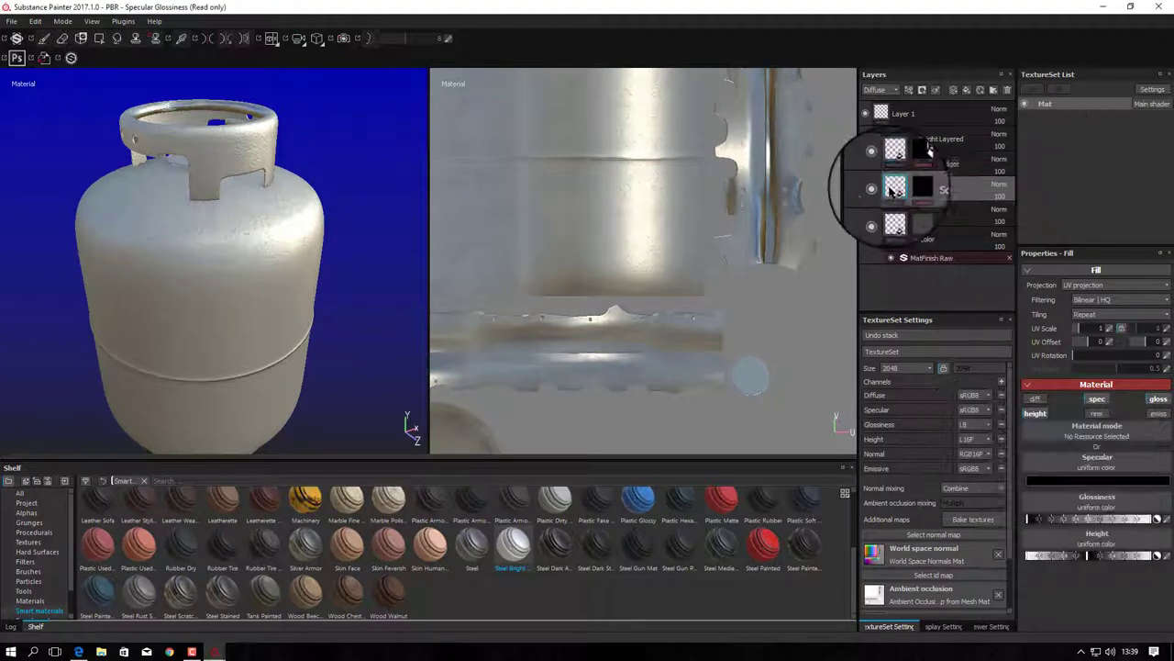
{"action": "left_click", "coordinate": [895, 138]}
{"action": "left_click", "coordinate": [894, 188]}
{"action": "left_click", "coordinate": [894, 239]}
- Tint the Base color specular to a pale blue-grey steel colour
{"action": "left_click", "coordinate": [1098, 479]}
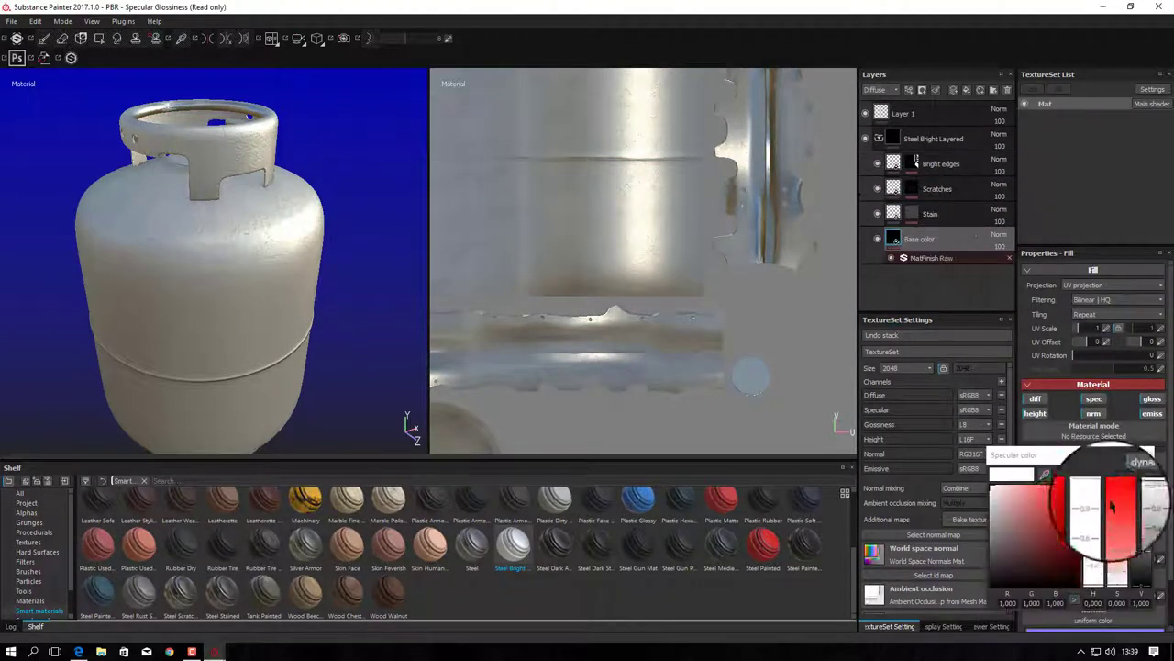
{"action": "left_click", "coordinate": [1117, 509]}
{"action": "mouse_move", "coordinate": [1117, 509]}
{"action": "left_mouse_down"}
{"action": "mouse_move", "coordinate": [1092, 582]}
{"action": "mouse_move", "coordinate": [1096, 514]}
{"action": "left_mouse_up"}
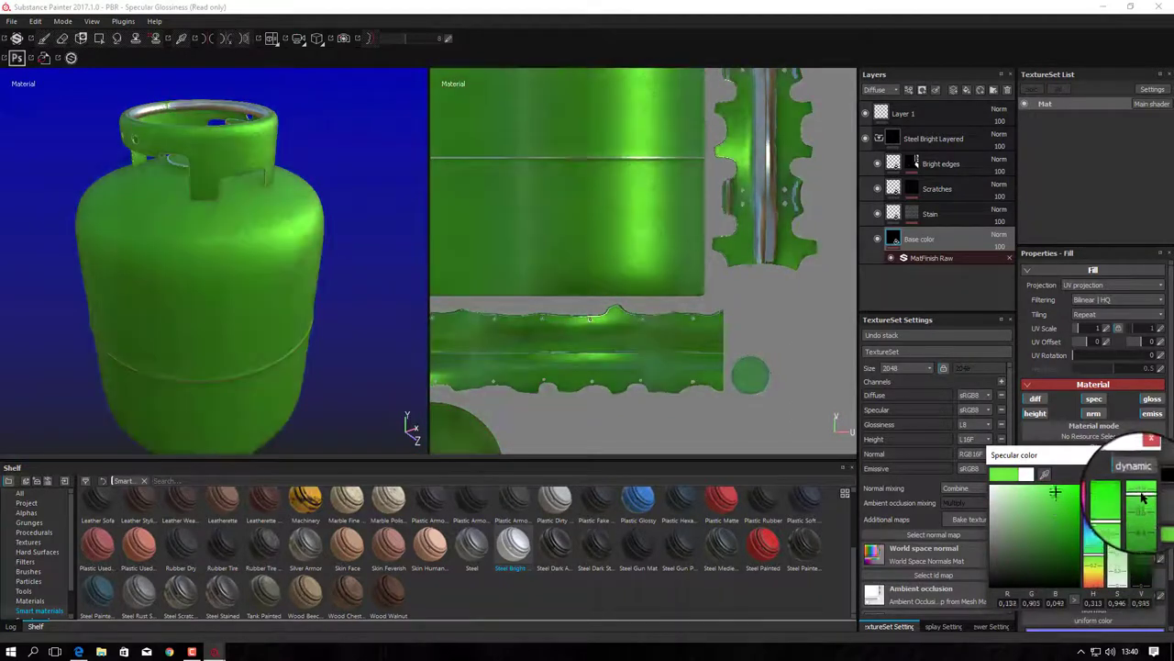
{"action": "left_click_drag", "start_coordinate": [1096, 514], "coordinate": [1091, 496]}
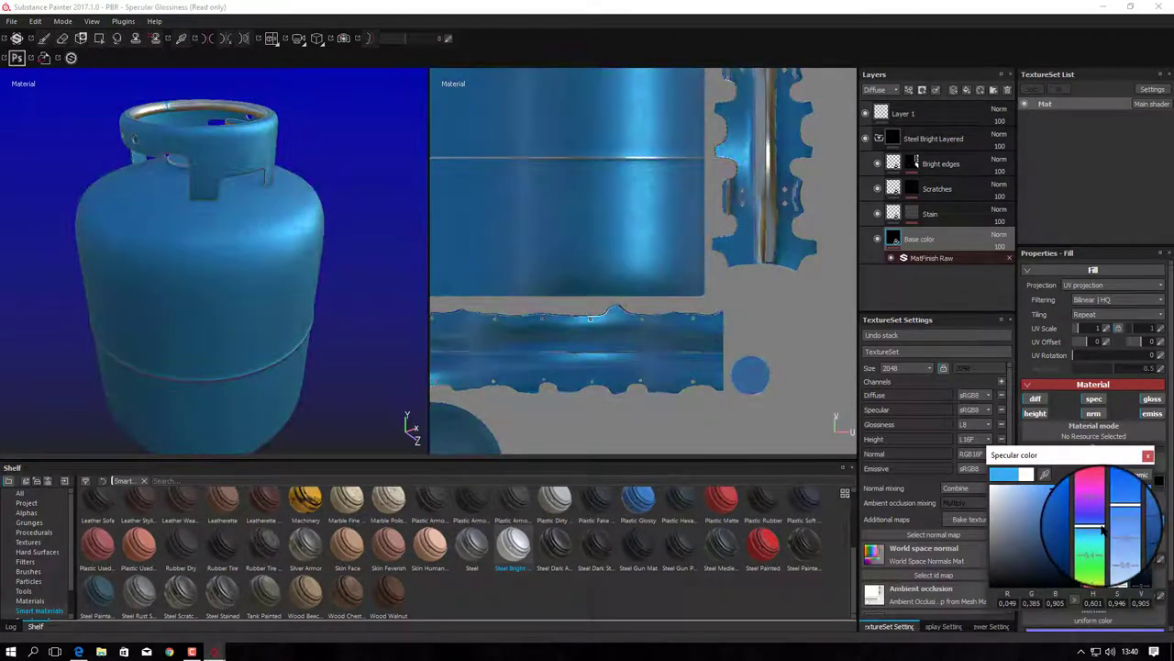
{"action": "mouse_move", "coordinate": [266, 300]}
{"action": "left_mouse_down", "text": "alt"}
{"action": "mouse_move", "coordinate": [236, 246]}
{"action": "mouse_move", "coordinate": [233, 296]}
{"action": "left_mouse_up", "text": "alt"}
{"action": "left_click_drag", "start_coordinate": [1053, 493], "coordinate": [1009, 486]}
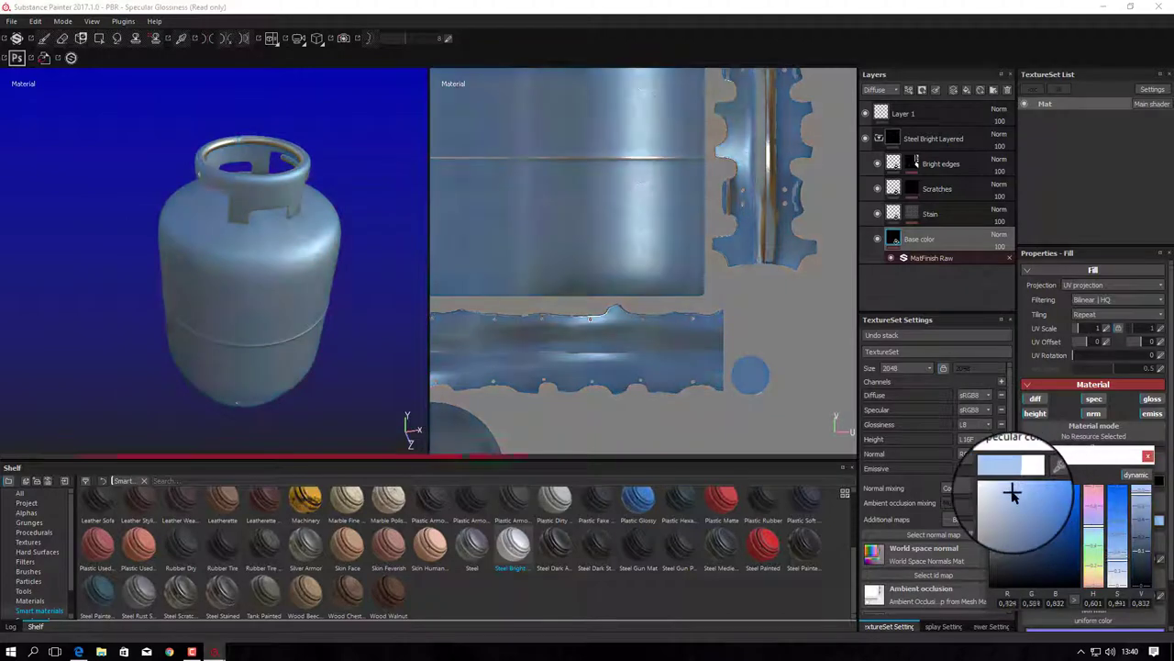
- Open the Bright edges Levels effect (0.8, 0.884) and review the cylinder top
{"action": "left_click", "coordinate": [911, 161]}
{"action": "left_click", "coordinate": [931, 183]}
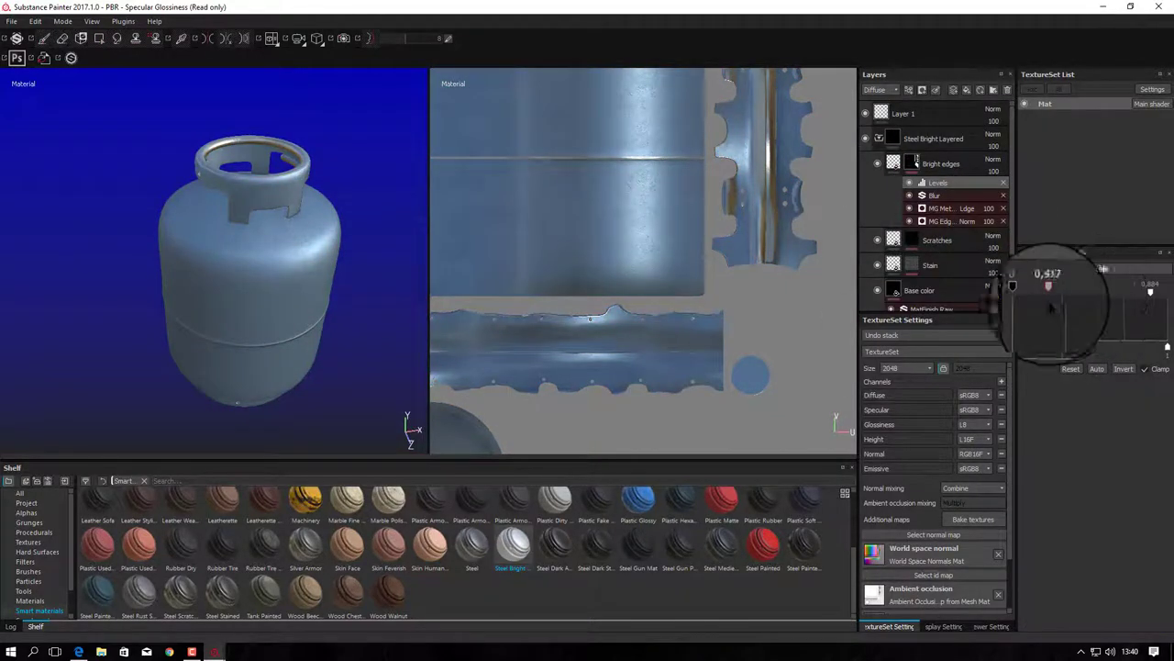
{"action": "scroll", "coordinate": [262, 236], "scroll_direction": "up", "scroll_amount": 3}
{"action": "mouse_move", "coordinate": [263, 236]}
{"action": "left_mouse_down", "text": "alt"}
{"action": "mouse_move", "coordinate": [254, 259]}
{"action": "mouse_move", "coordinate": [275, 340]}
{"action": "left_mouse_up", "text": "alt"}
{"action": "scroll", "coordinate": [280, 335], "scroll_direction": "down", "scroll_amount": 3}
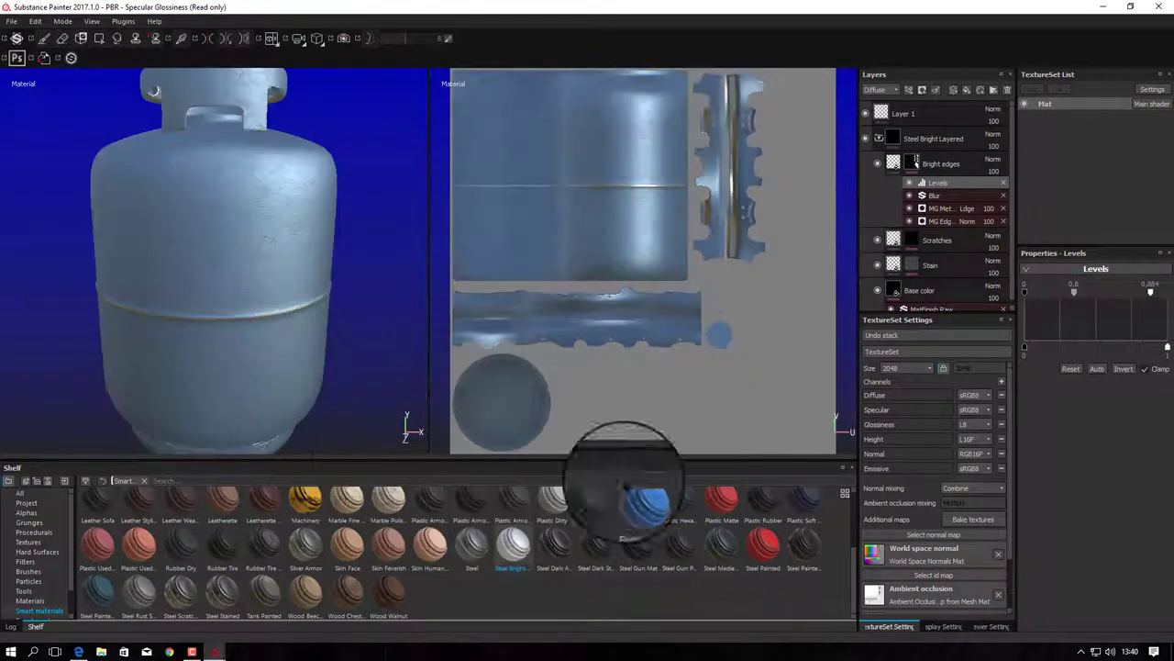
{"action": "scroll", "coordinate": [263, 367], "scroll_direction": "down", "scroll_amount": 2}
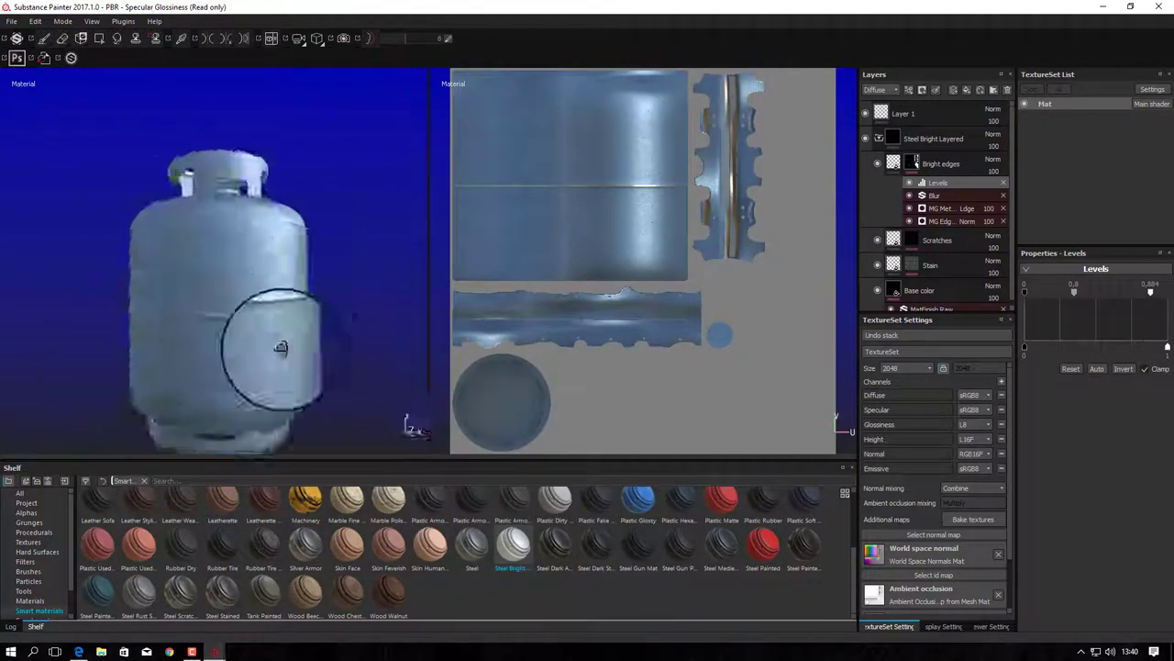